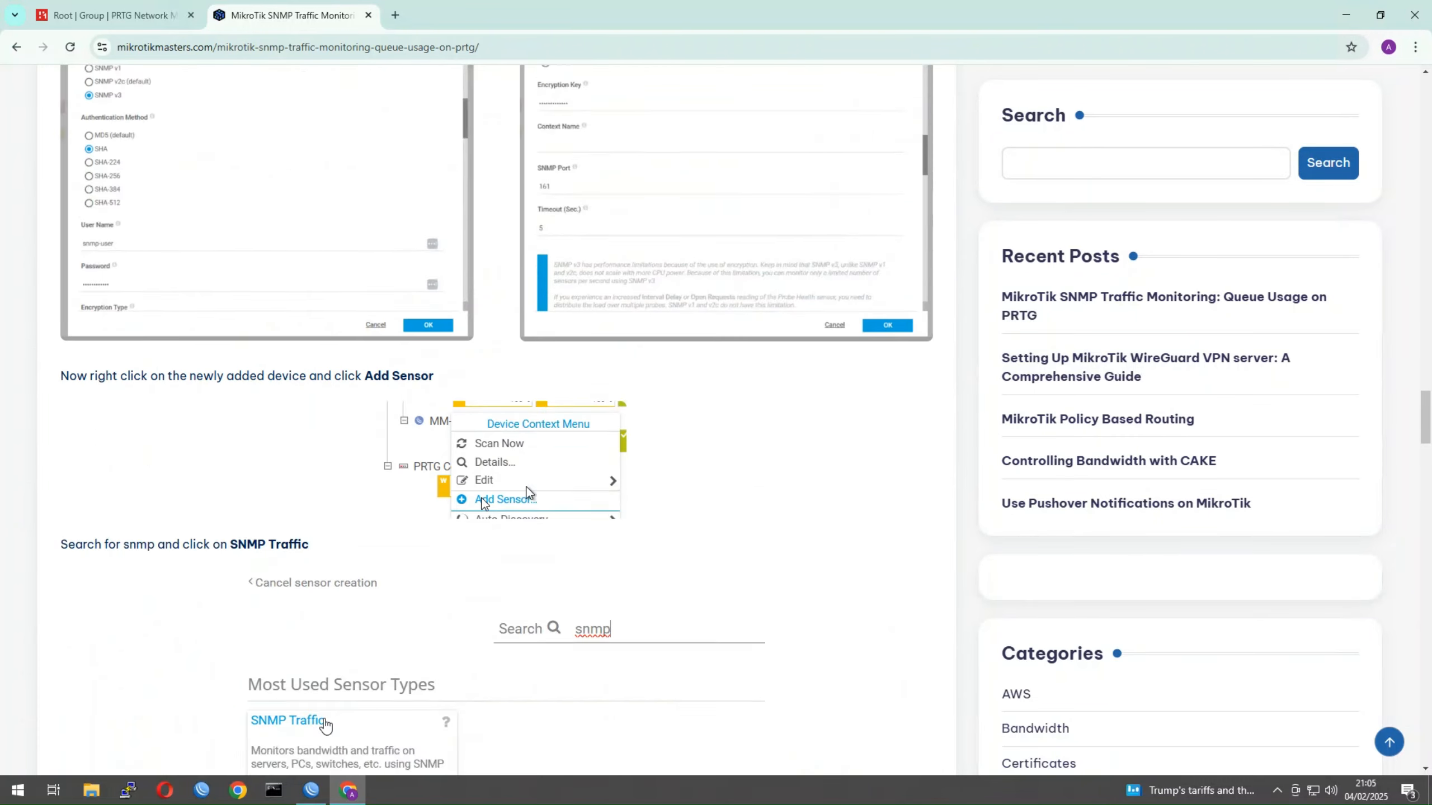
# Scroll the article back past Steps 3, 2b and 2a to the title and Step 1
pyautogui.scroll(8, 532, 468)
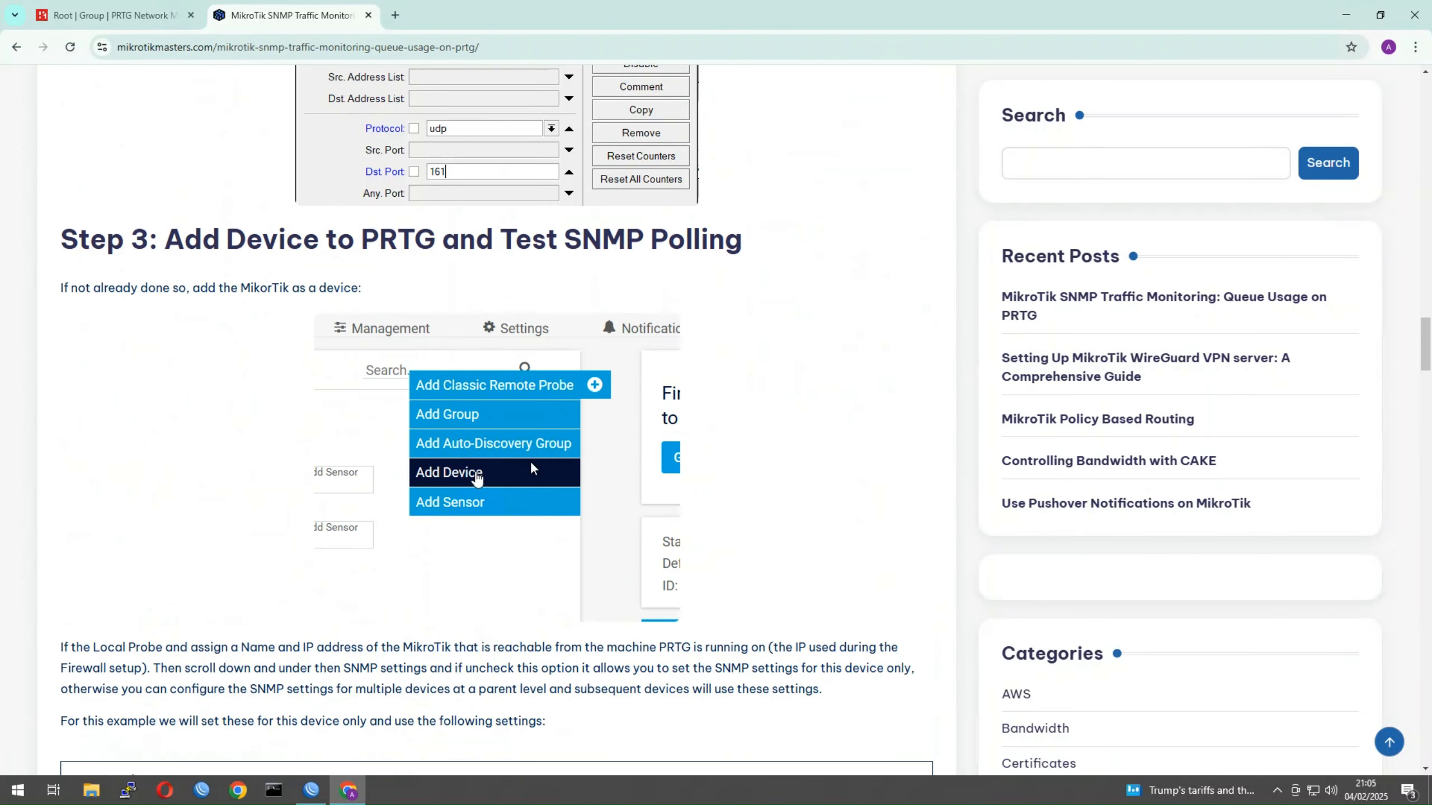
pyautogui.scroll(10, 395, 366)
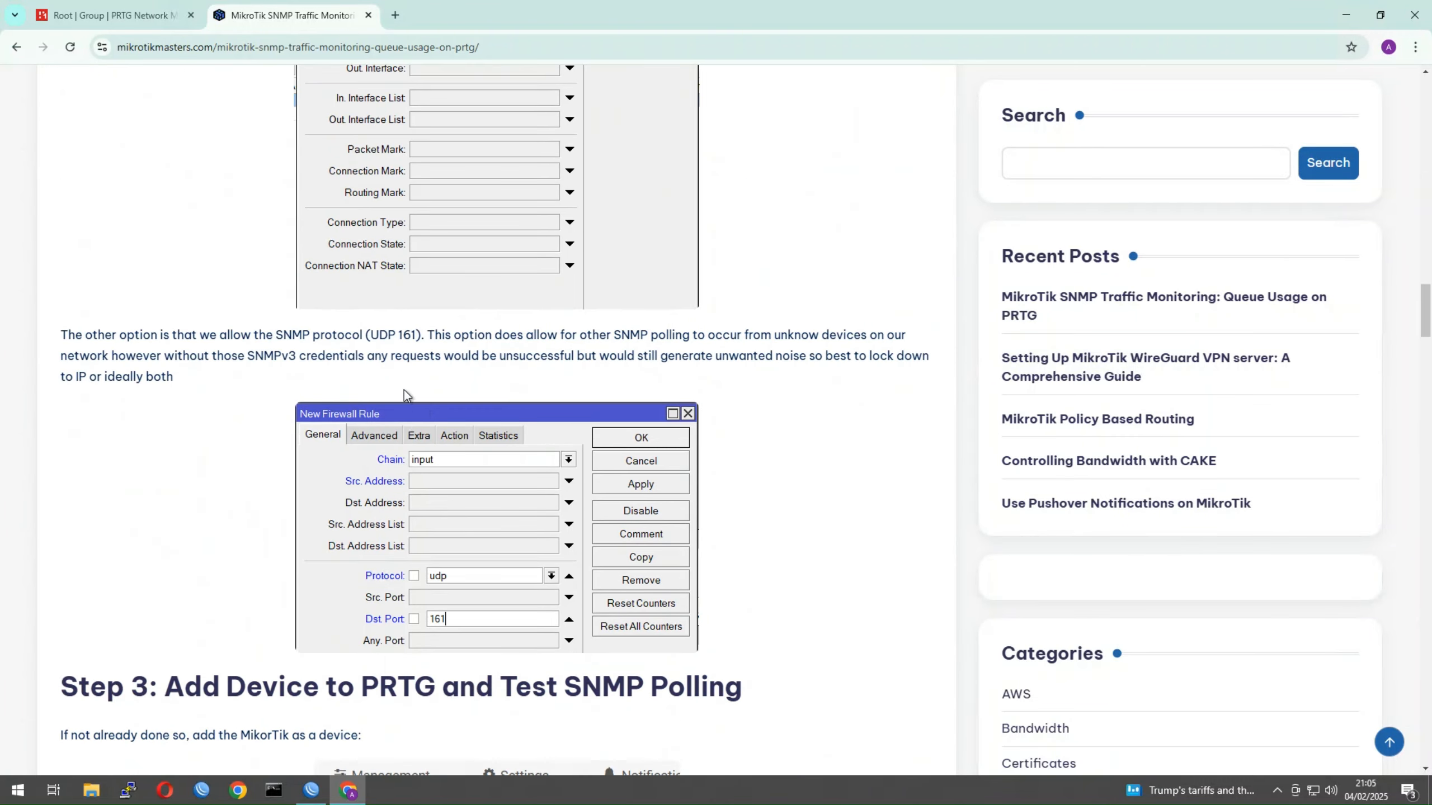
pyautogui.scroll(11, 451, 397)
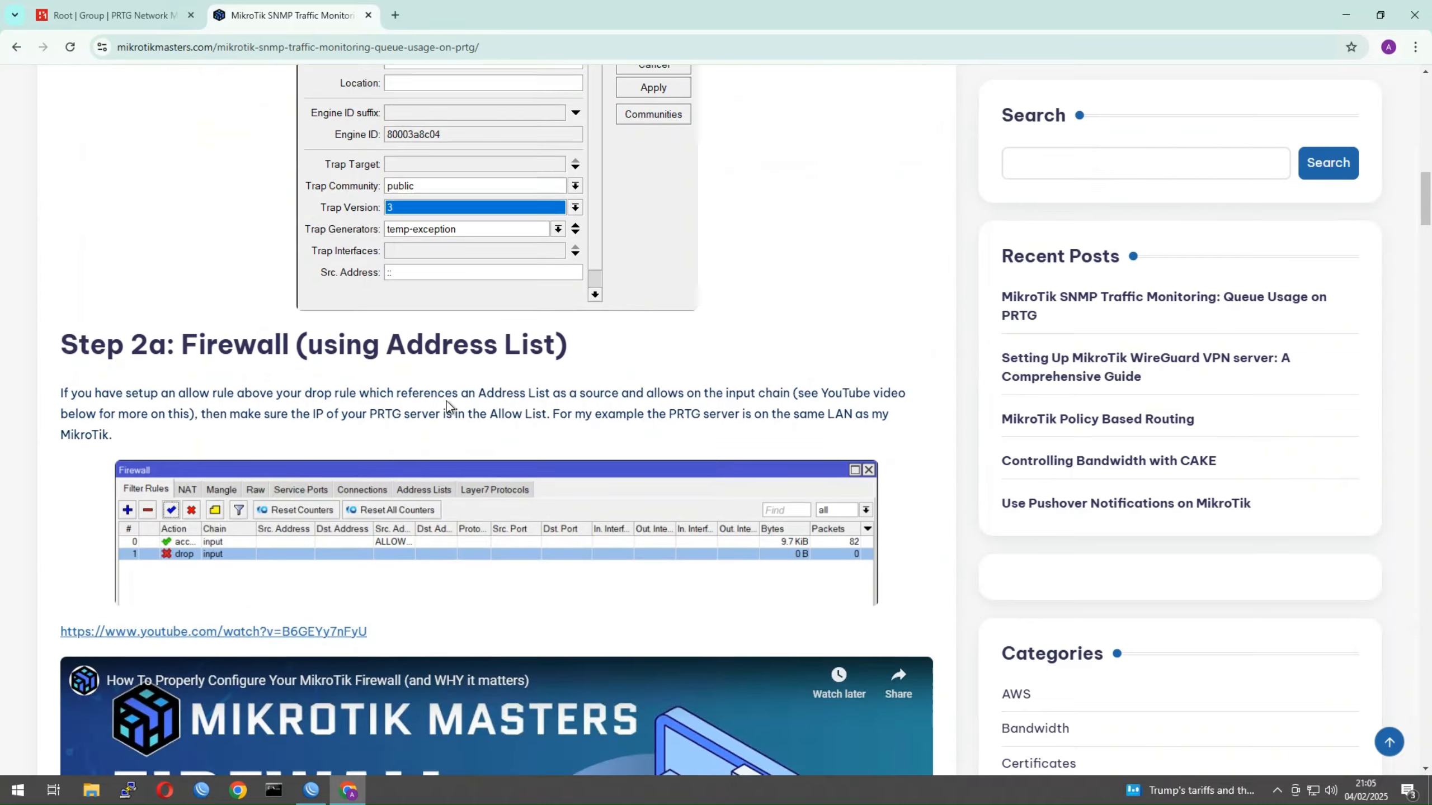
pyautogui.scroll(-4, 467, 601)
pyautogui.scroll(-4, 442, 618)
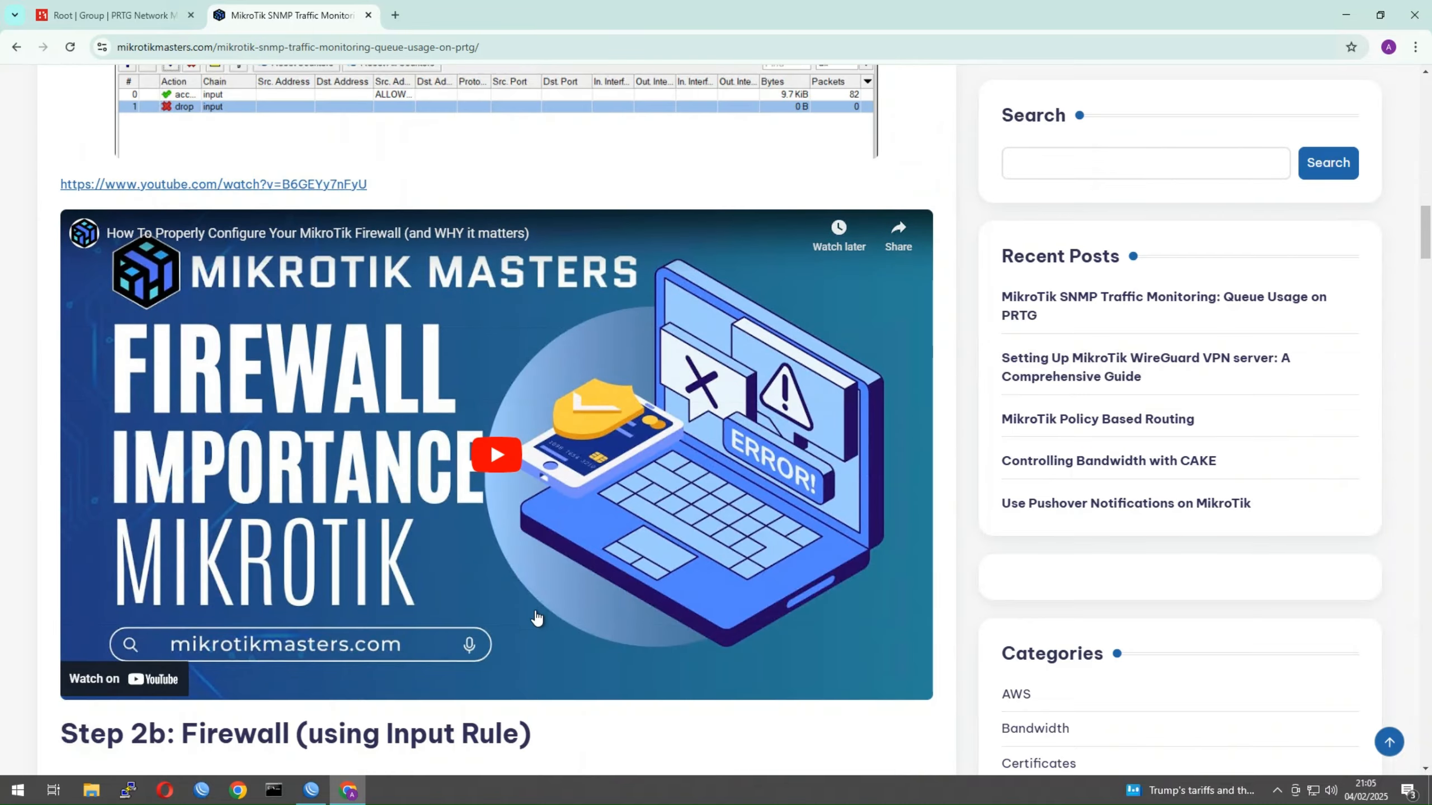
pyautogui.scroll(10, 560, 455)
pyautogui.scroll(15, 518, 459)
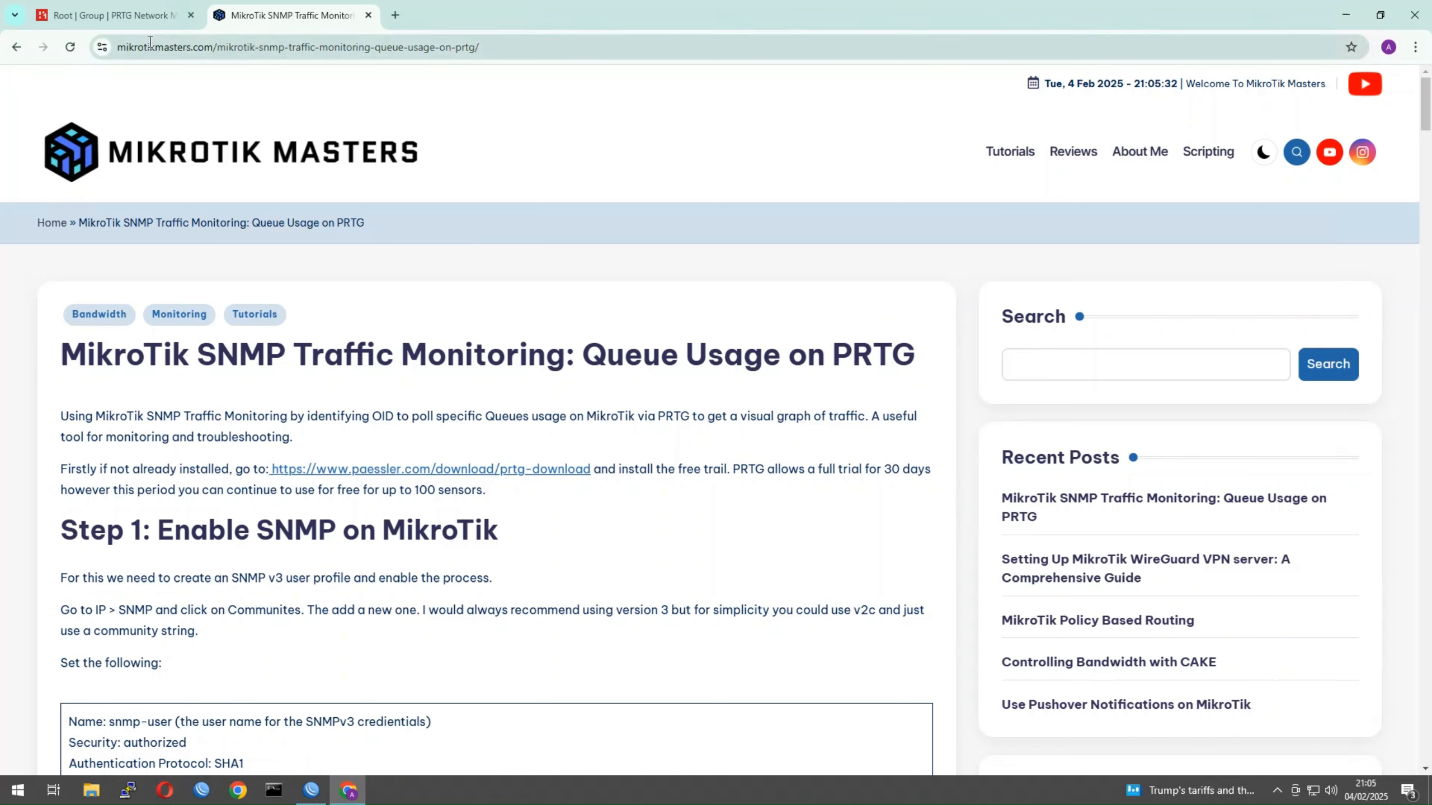
# Show the PRTG Root group overview at 127.0.0.1 with its Local Probe and Core Server sensors
pyautogui.click(135, 15)
pyautogui.moveTo(246, 46); pyautogui.dragTo(170, 46)
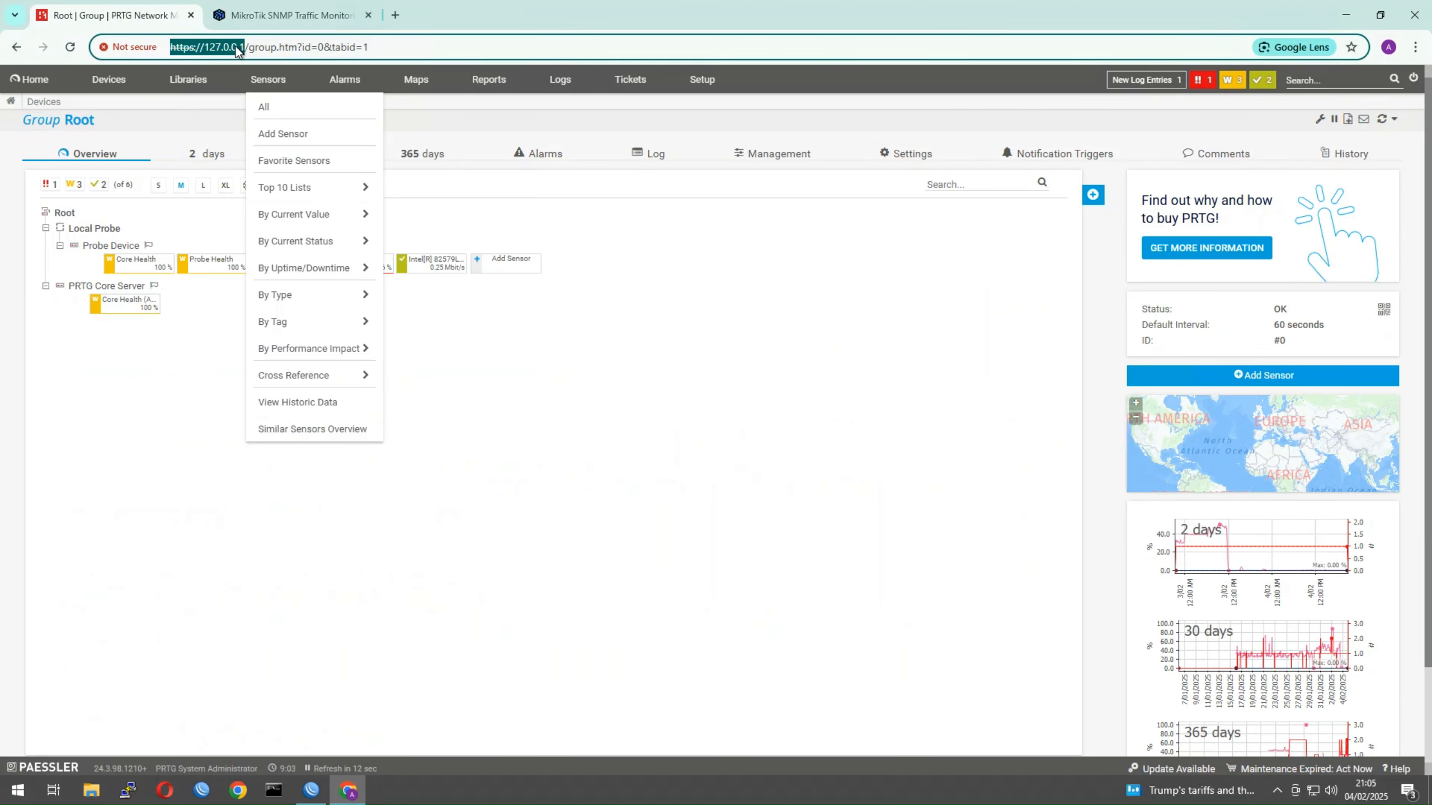
pyautogui.click(216, 47)
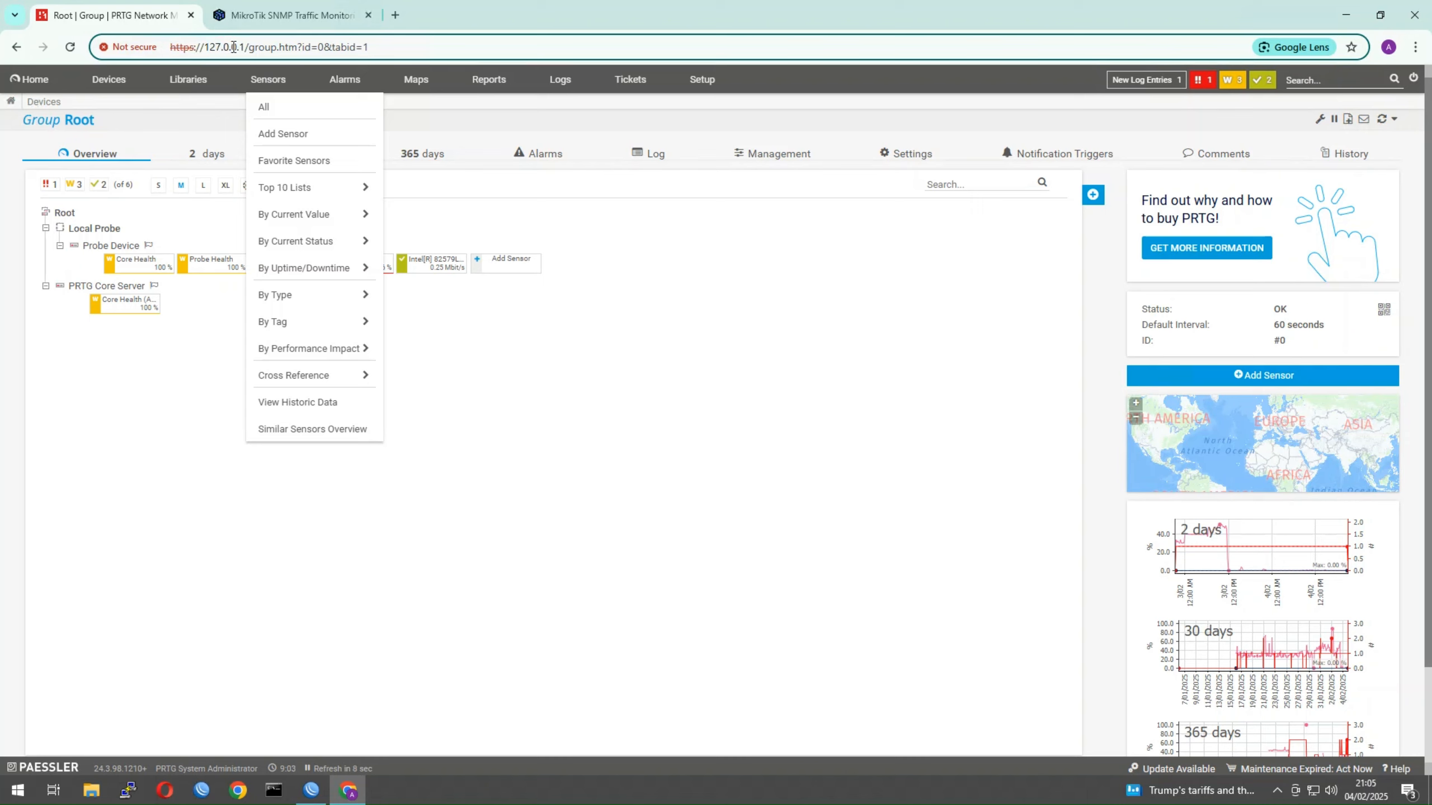
pyautogui.moveTo(246, 46); pyautogui.dragTo(191, 43)
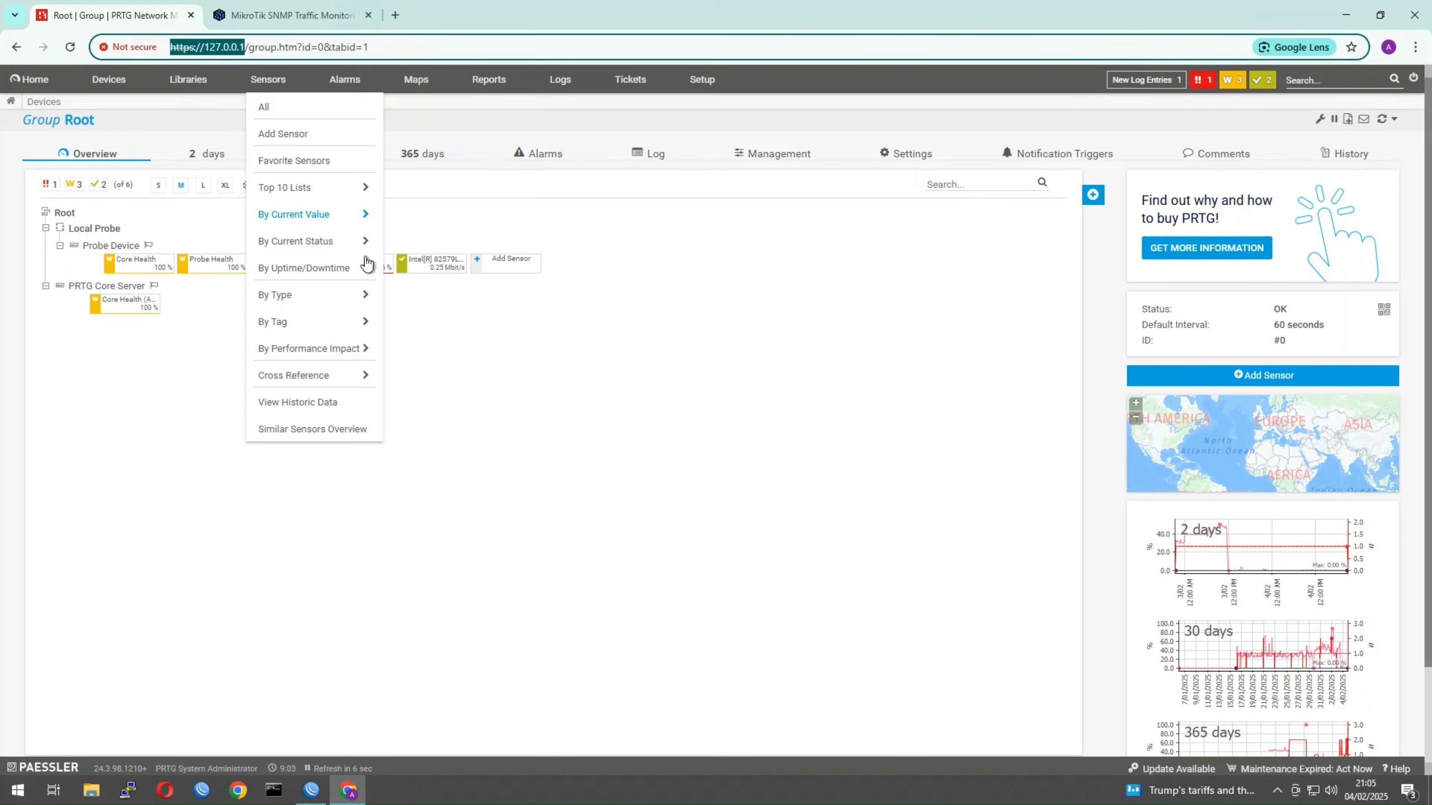
pyautogui.click(713, 365)
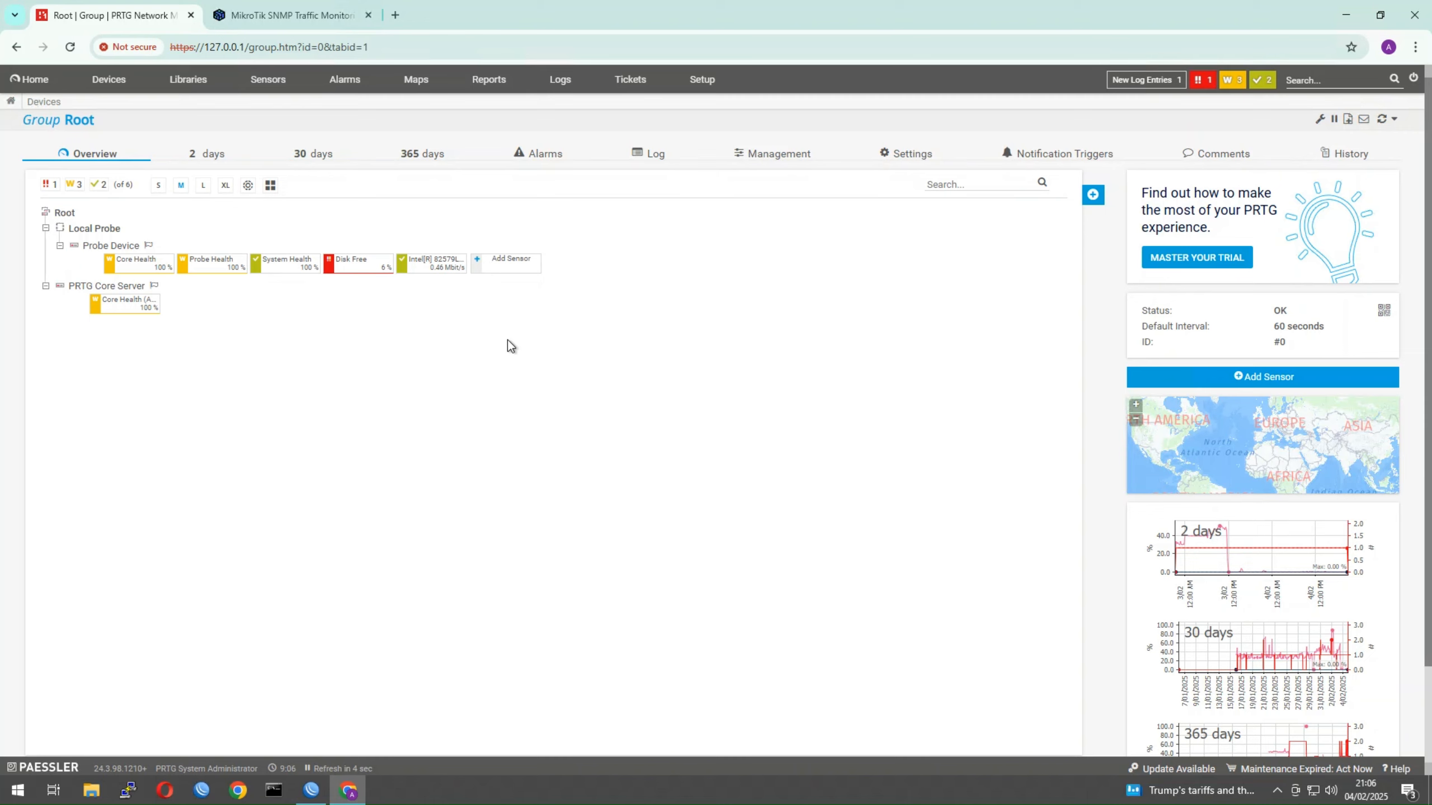
# Show WinBox's Queue Tree with the DOWNLOAD queue selected and the window moved up-left
pyautogui.click(311, 791)
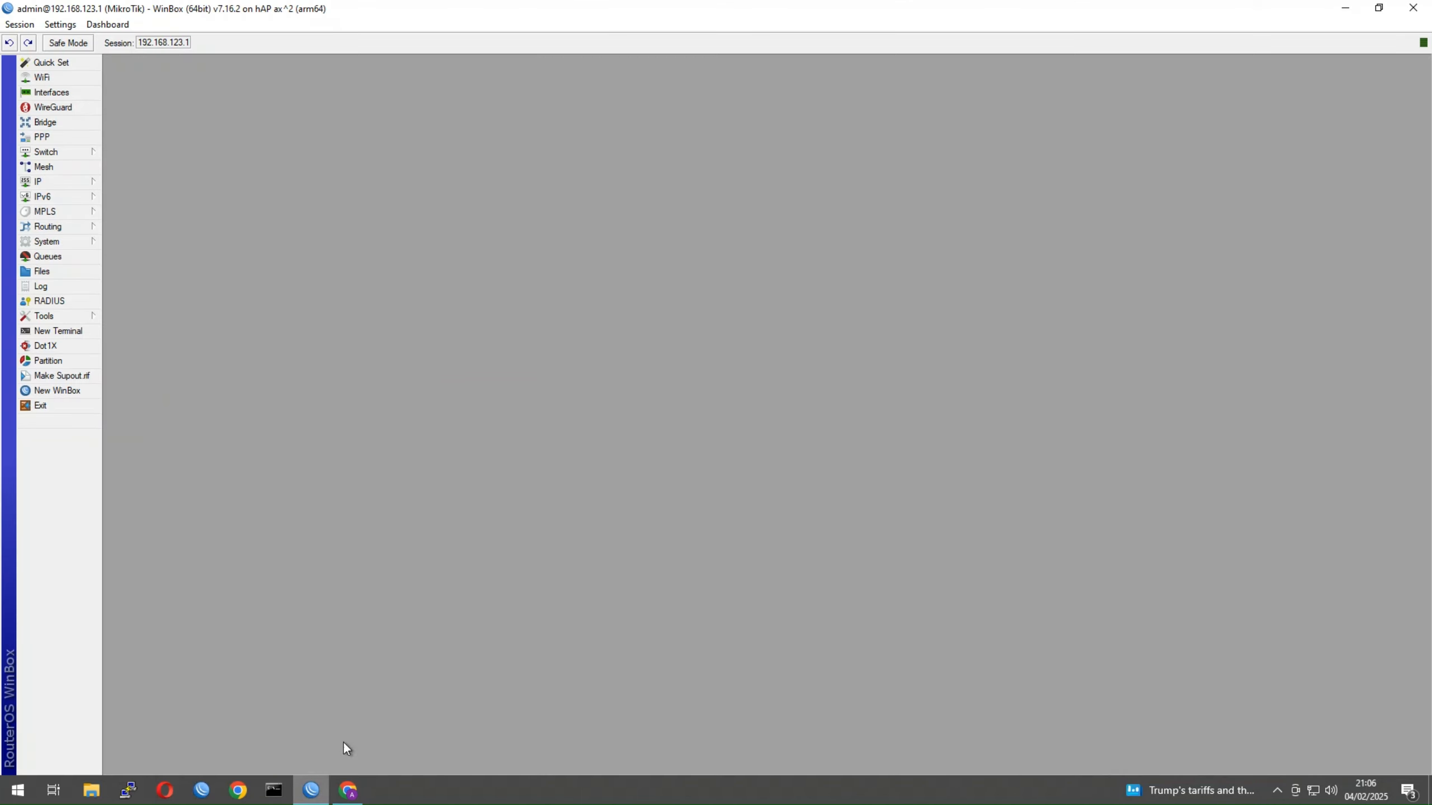
pyautogui.click(76, 256)
pyautogui.click(703, 303)
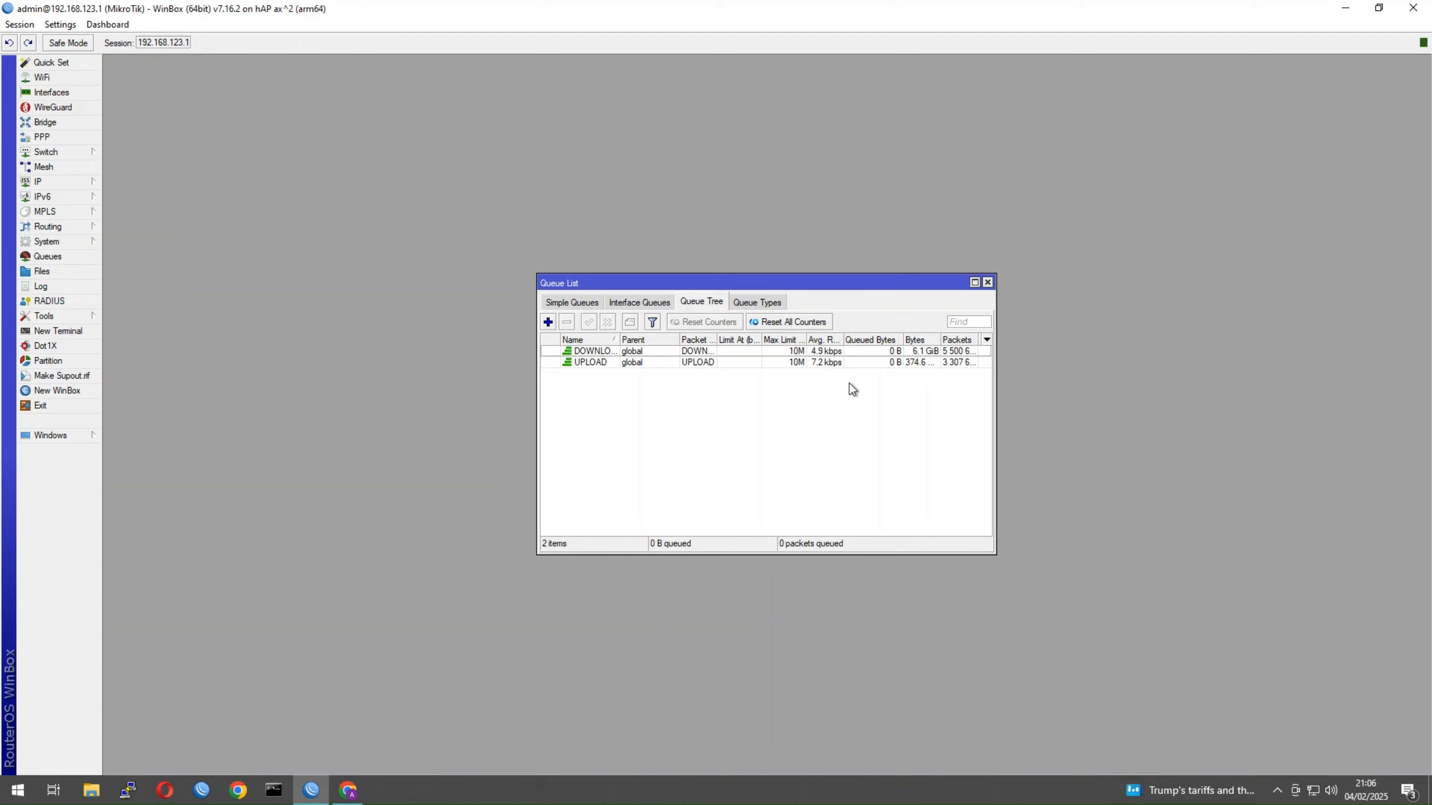
pyautogui.click(778, 352)
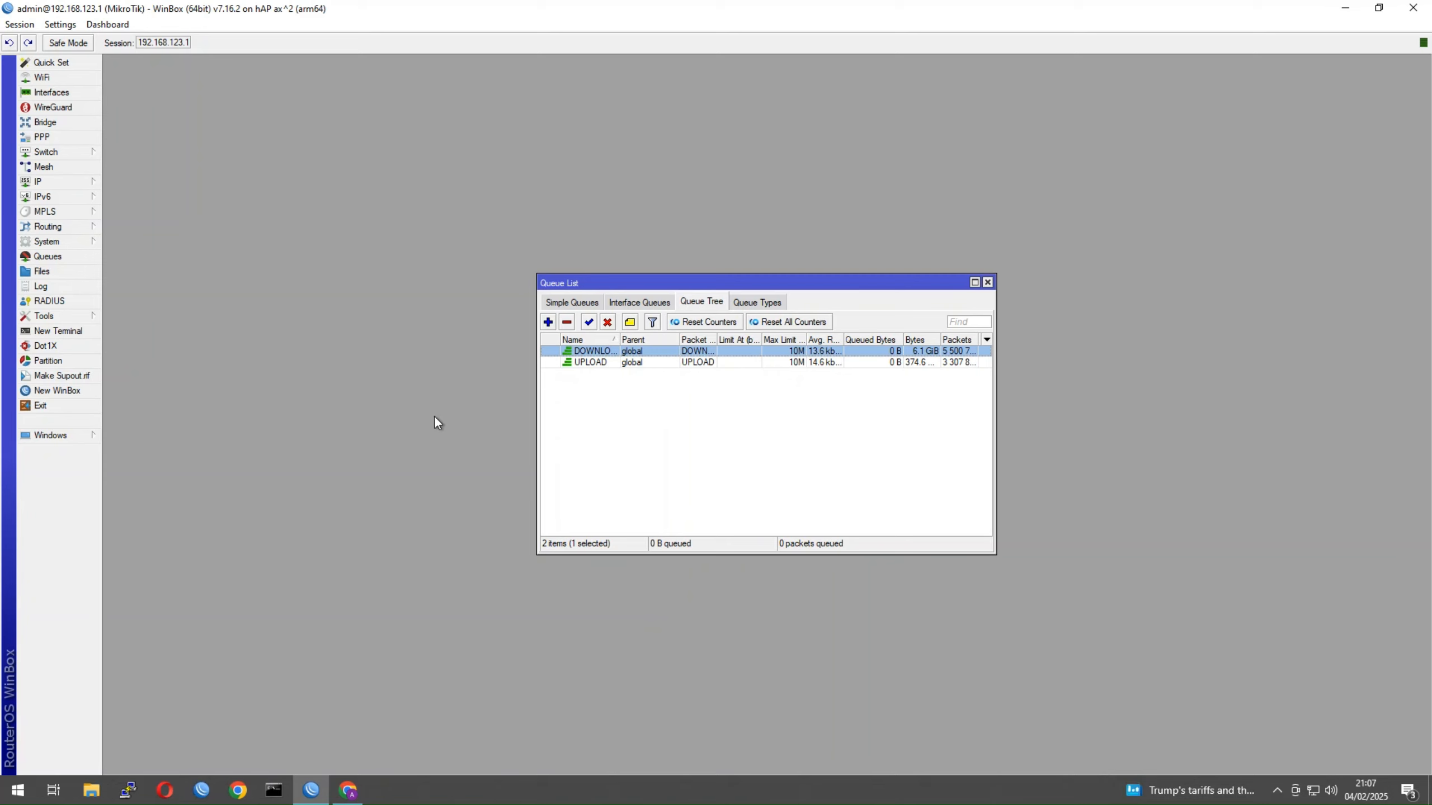
pyautogui.moveTo(783, 284); pyautogui.dragTo(720, 186)
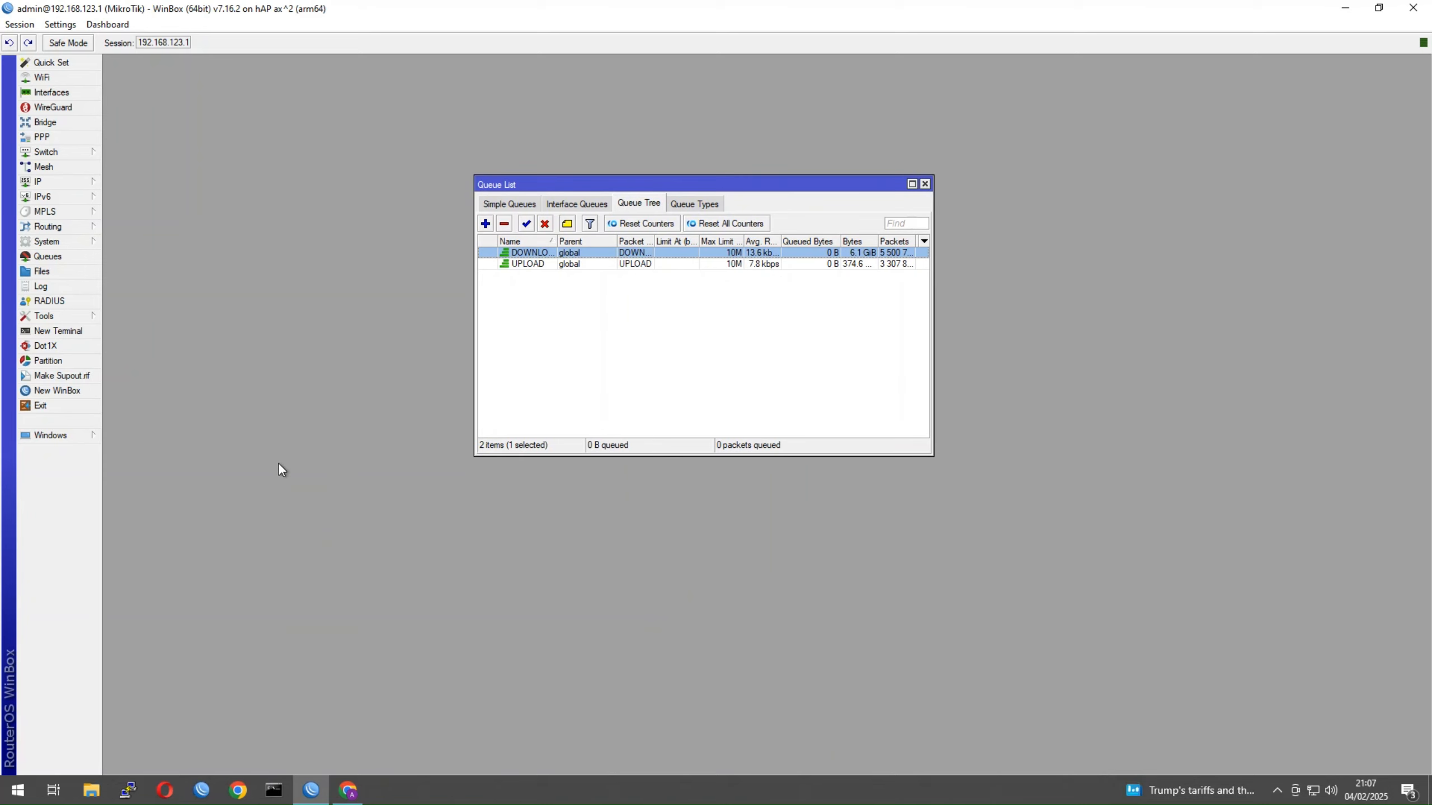
pyautogui.click(48, 180)
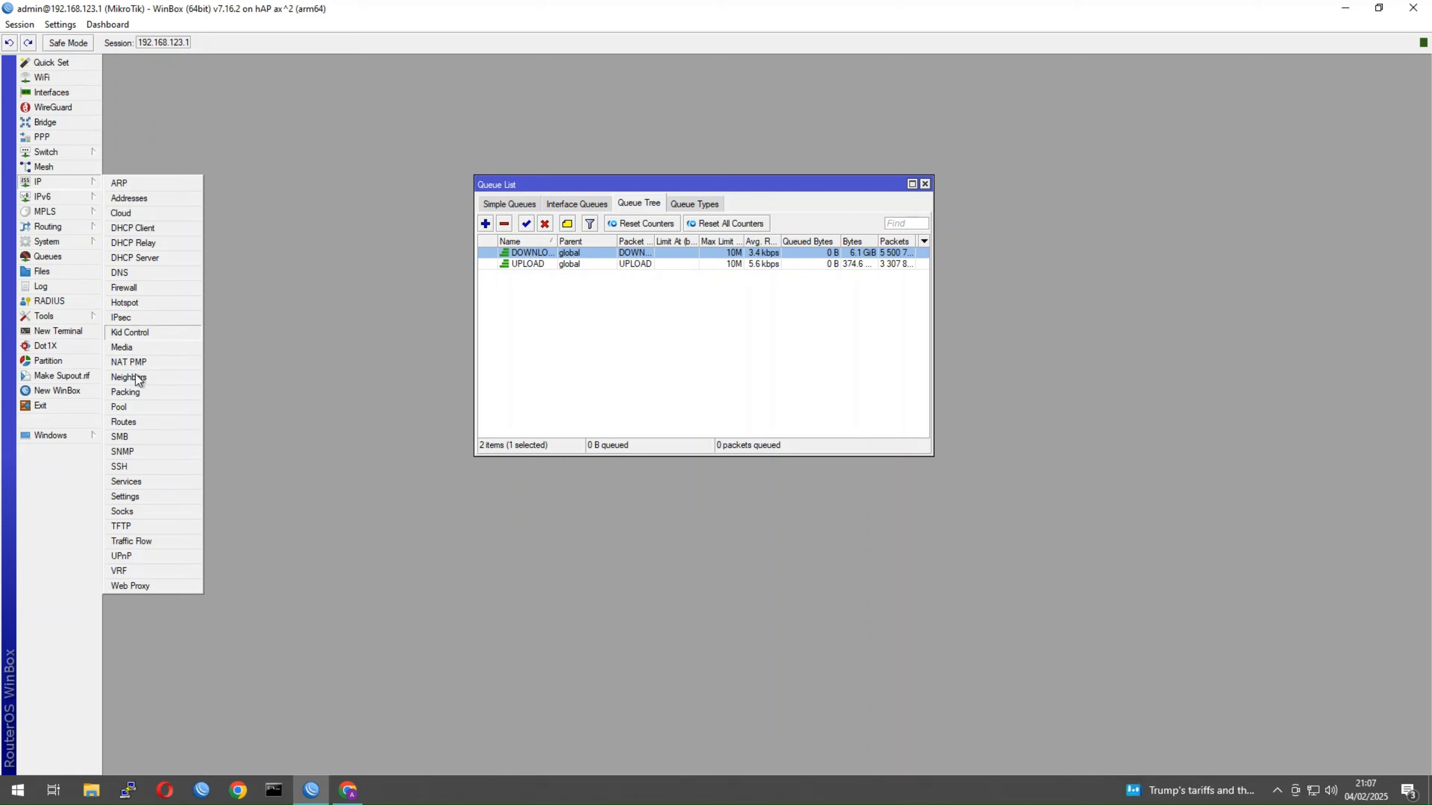
# Open IP > SNMP Settings and move the dialog to the lower right
pyautogui.click(134, 454)
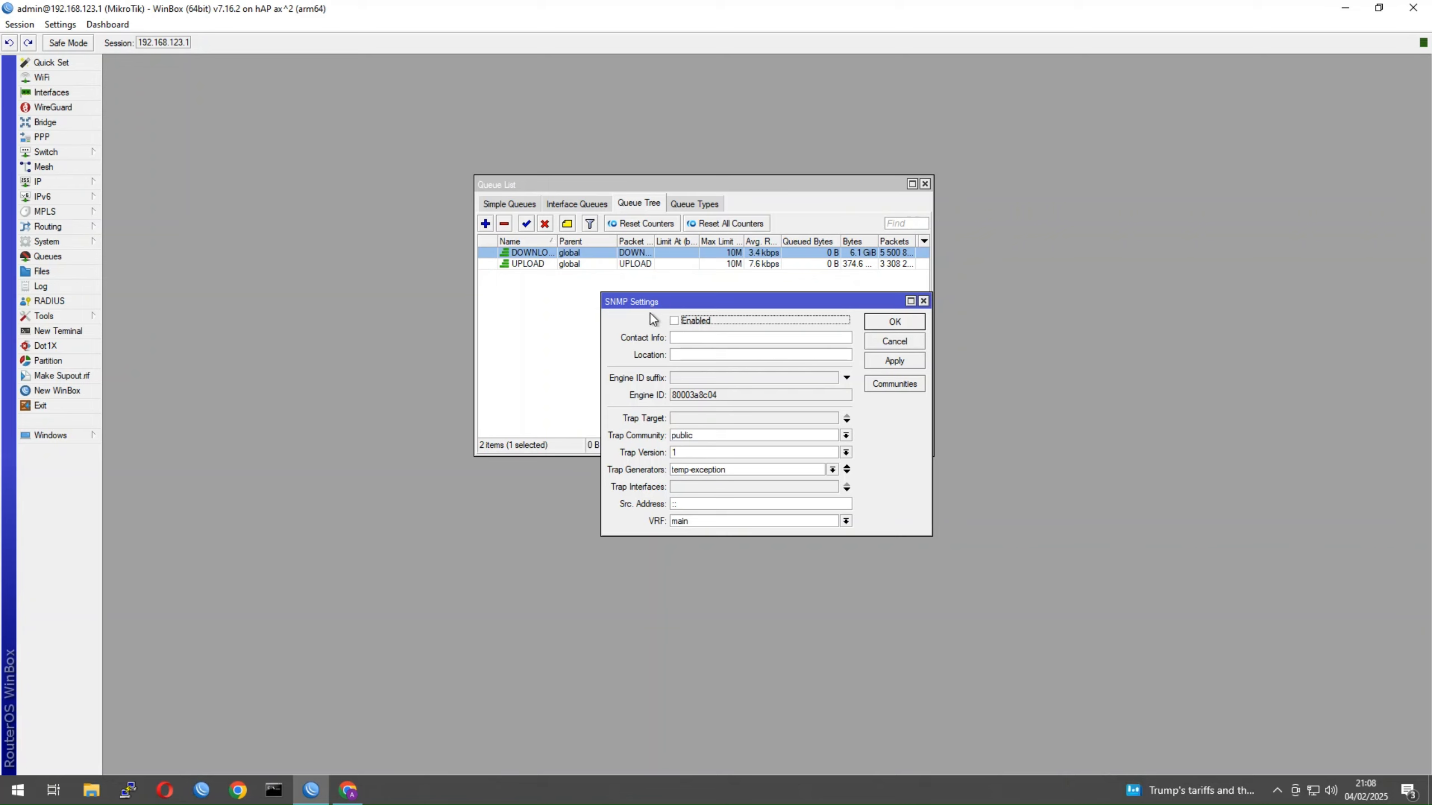
pyautogui.moveTo(633, 305); pyautogui.dragTo(684, 364)
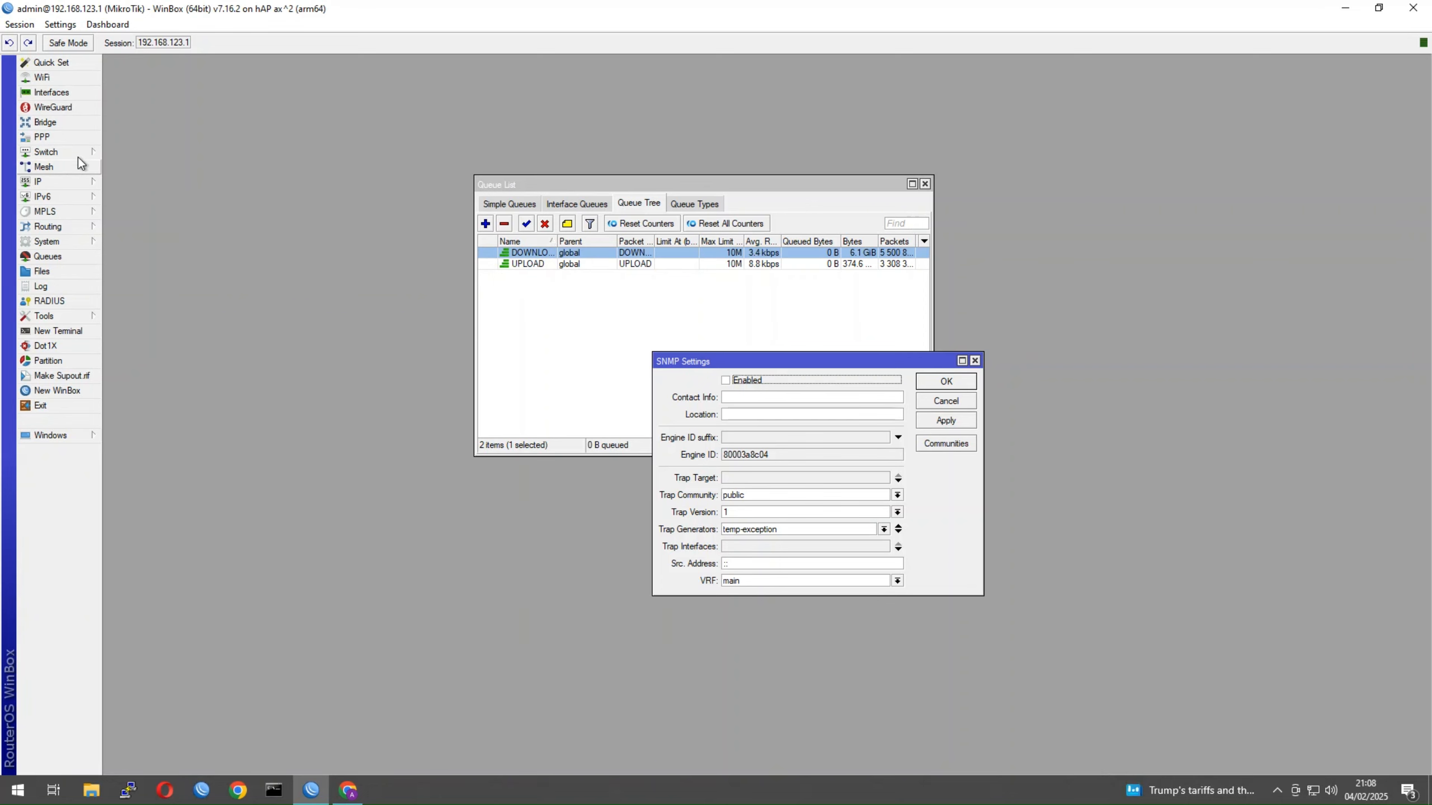
pyautogui.click(68, 135)
pyautogui.click(67, 123)
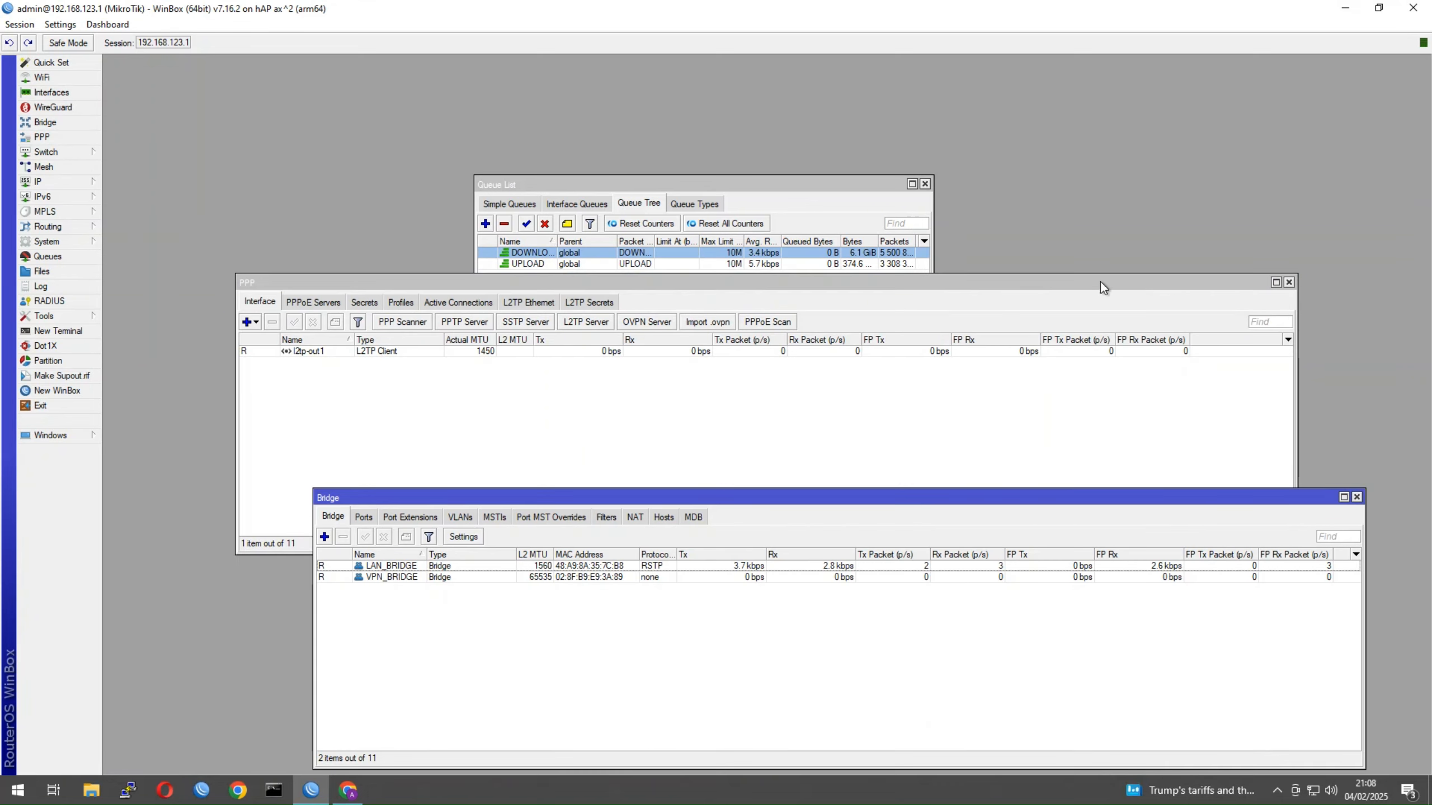
pyautogui.click(1290, 281)
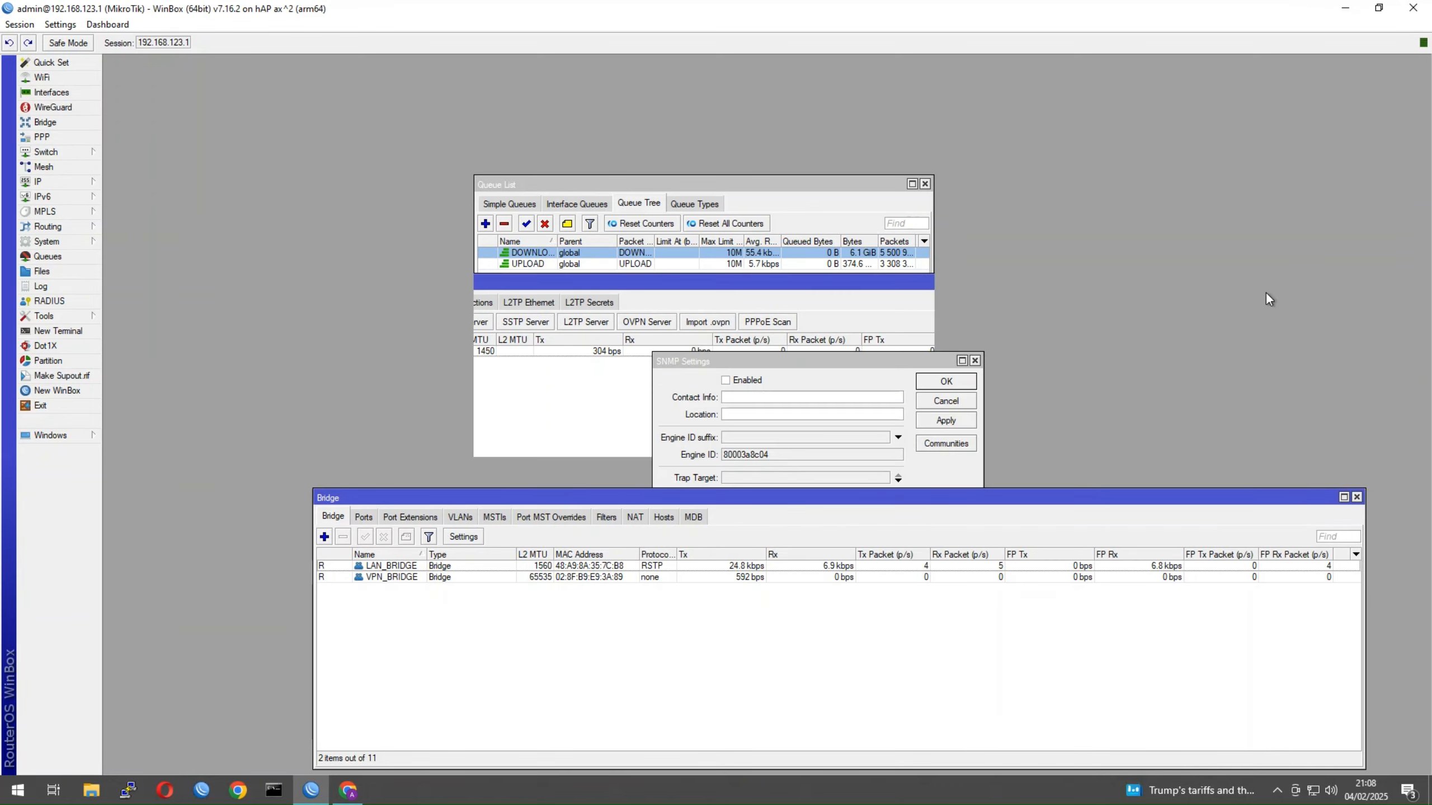
pyautogui.click(397, 569)
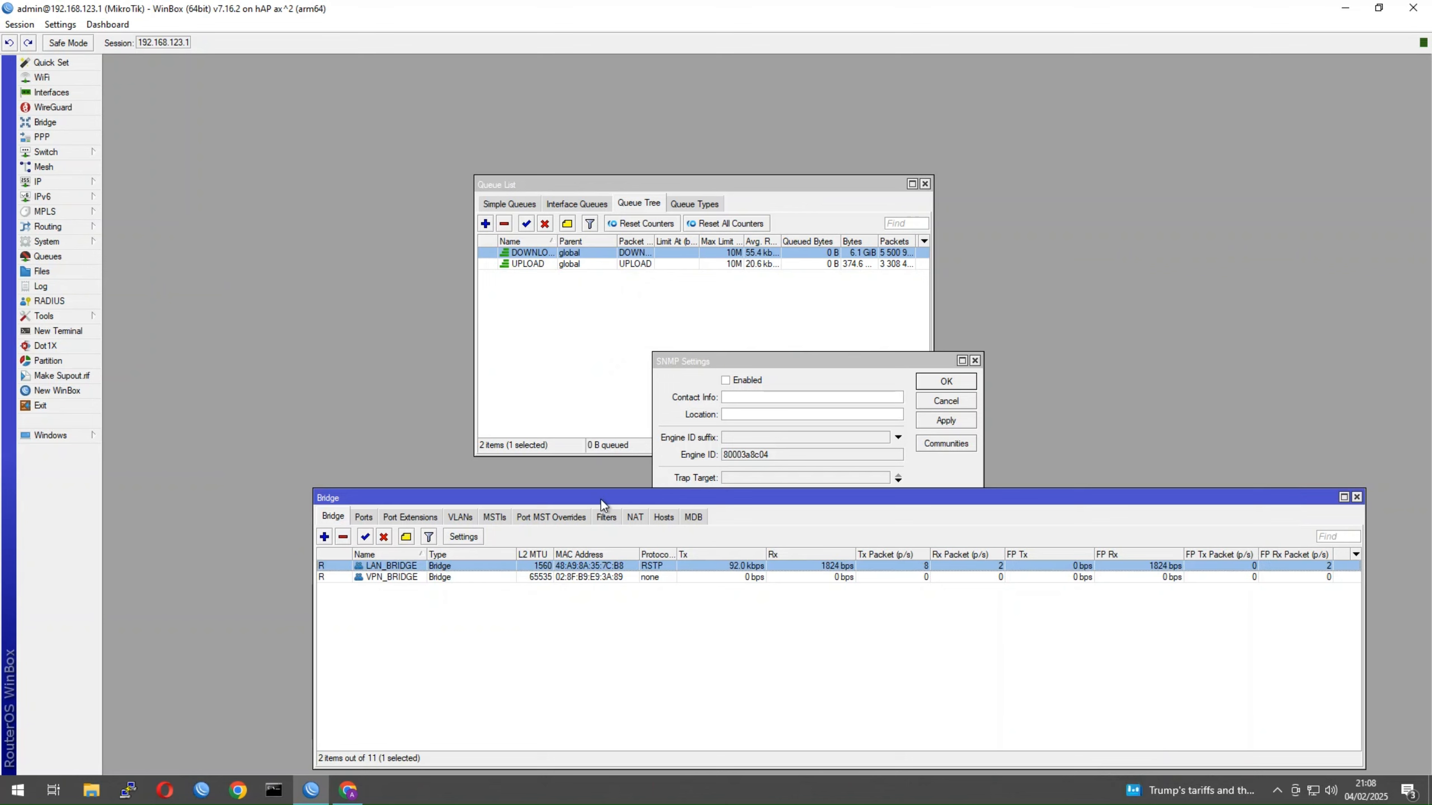
pyautogui.moveTo(598, 497); pyautogui.dragTo(507, 386)
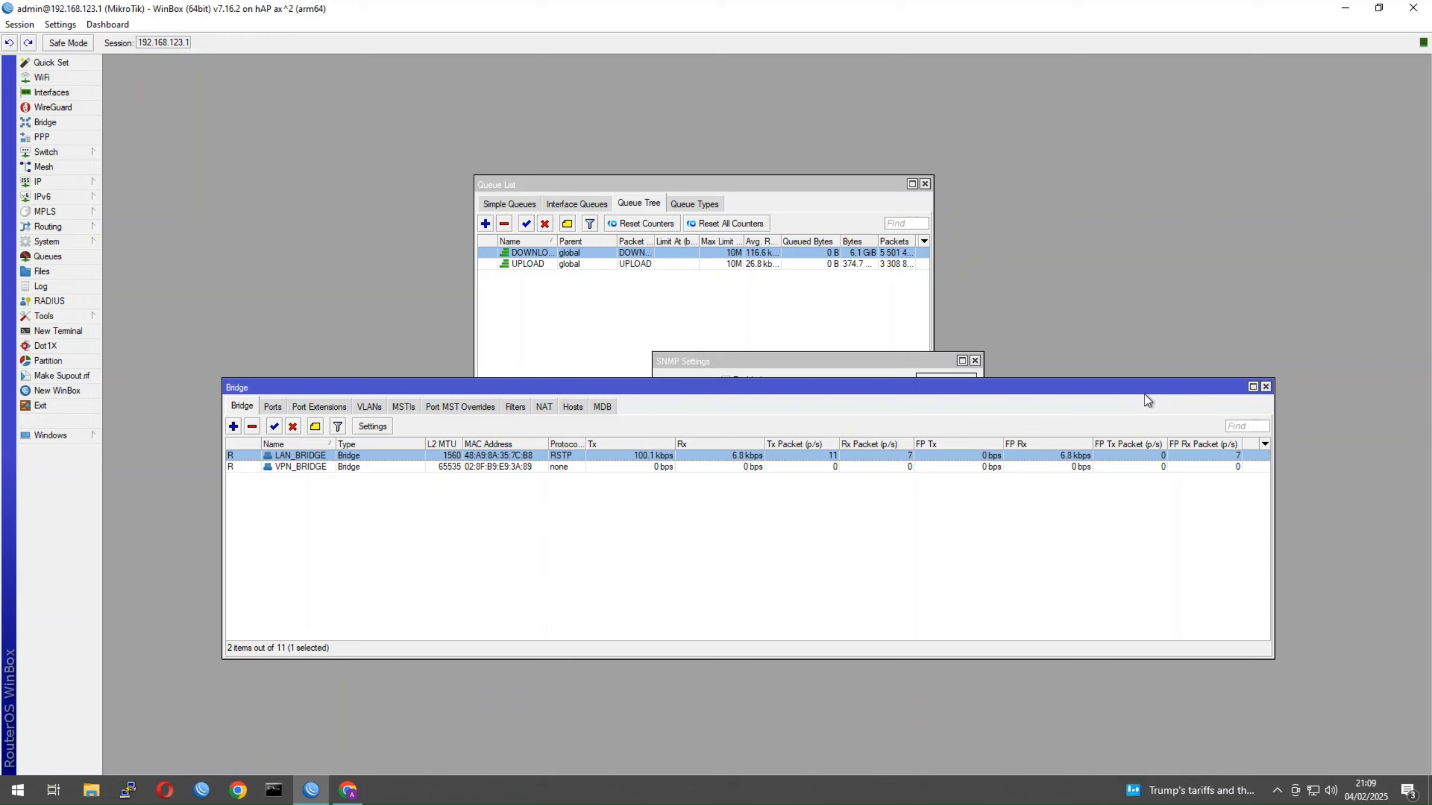
# Close the Bridge list, enable SNMP, and set trap version 3 with trap community public
pyautogui.click(1266, 387)
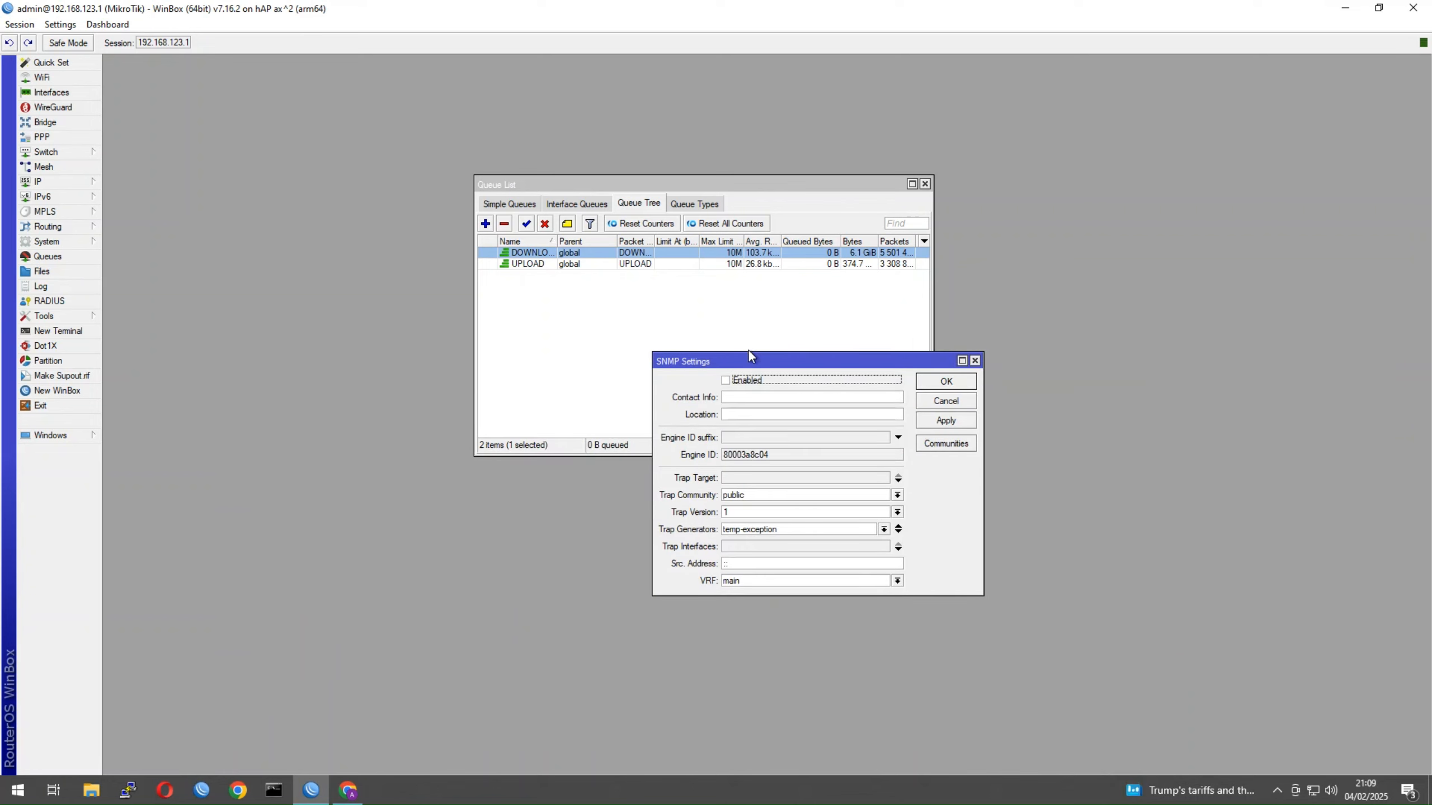
pyautogui.moveTo(754, 370); pyautogui.dragTo(765, 416)
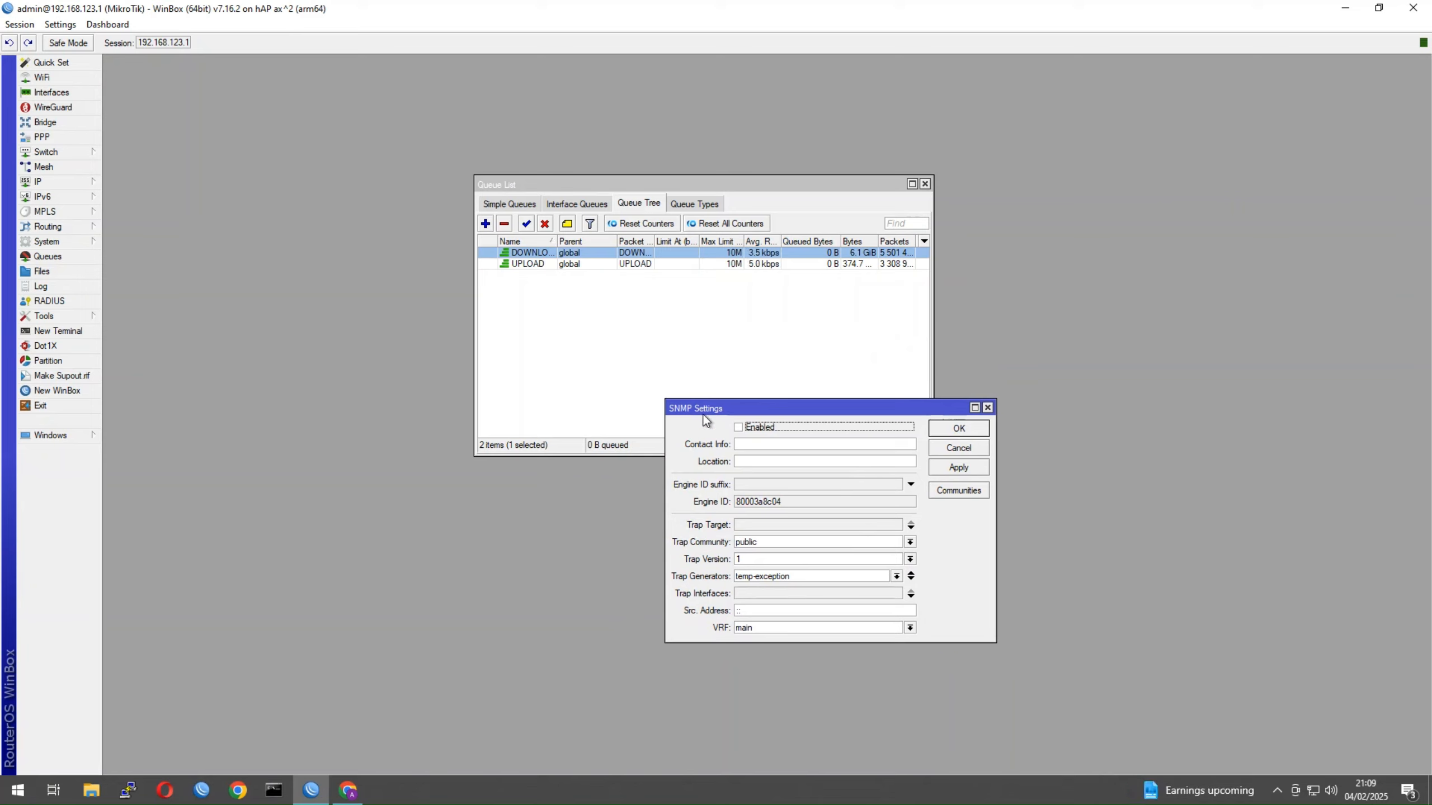
pyautogui.click(743, 426)
pyautogui.click(798, 561)
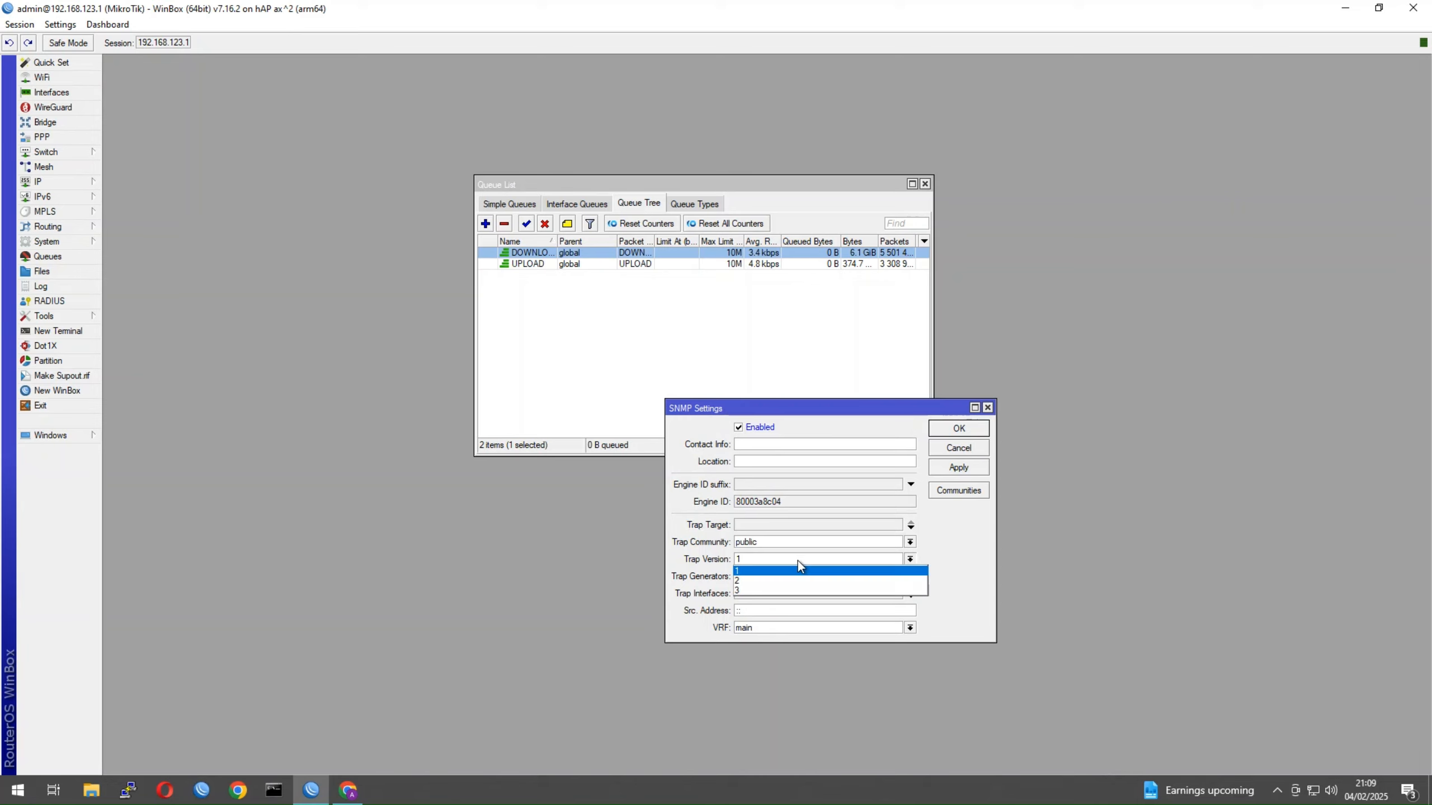
pyautogui.click(771, 591)
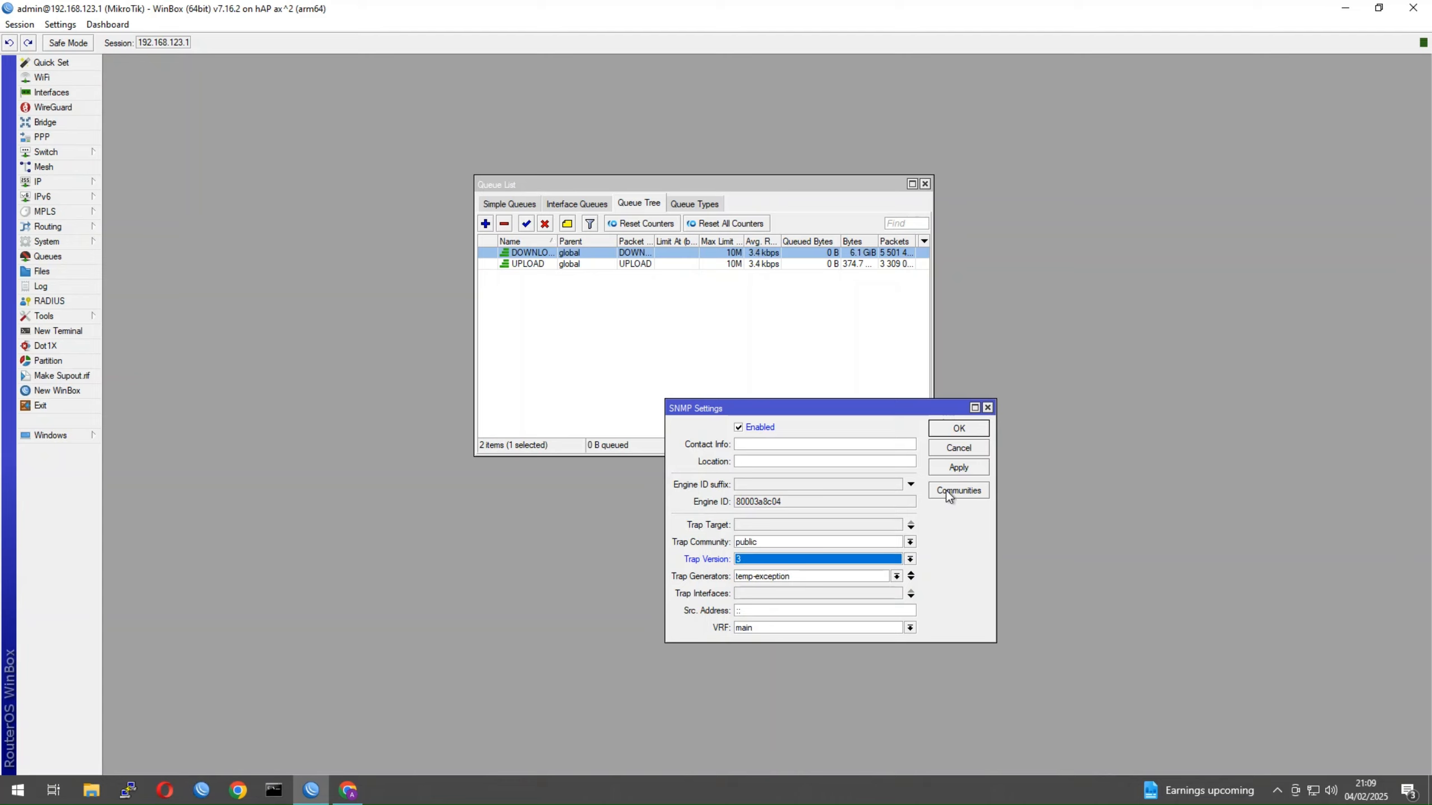
pyautogui.click(789, 541)
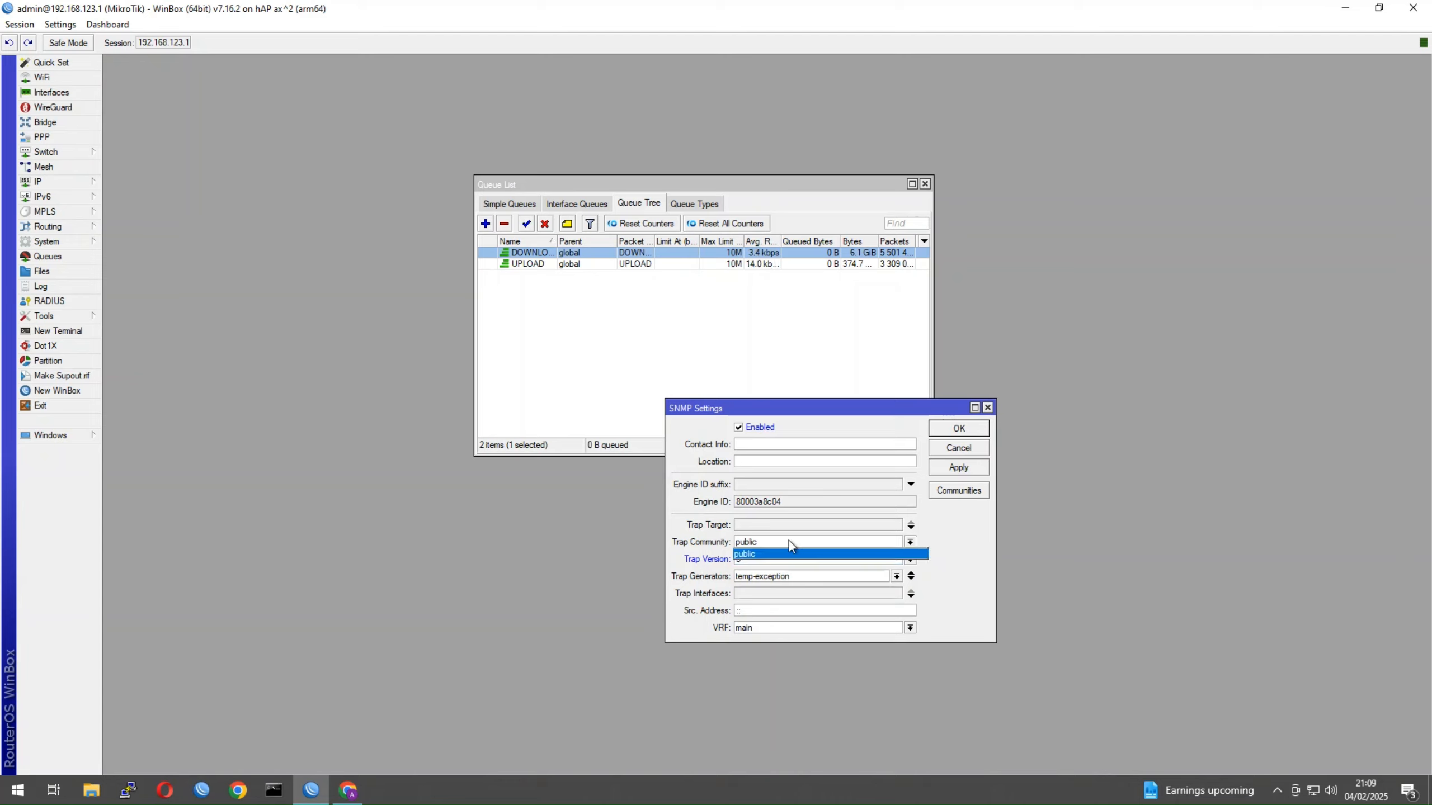
pyautogui.click(785, 551)
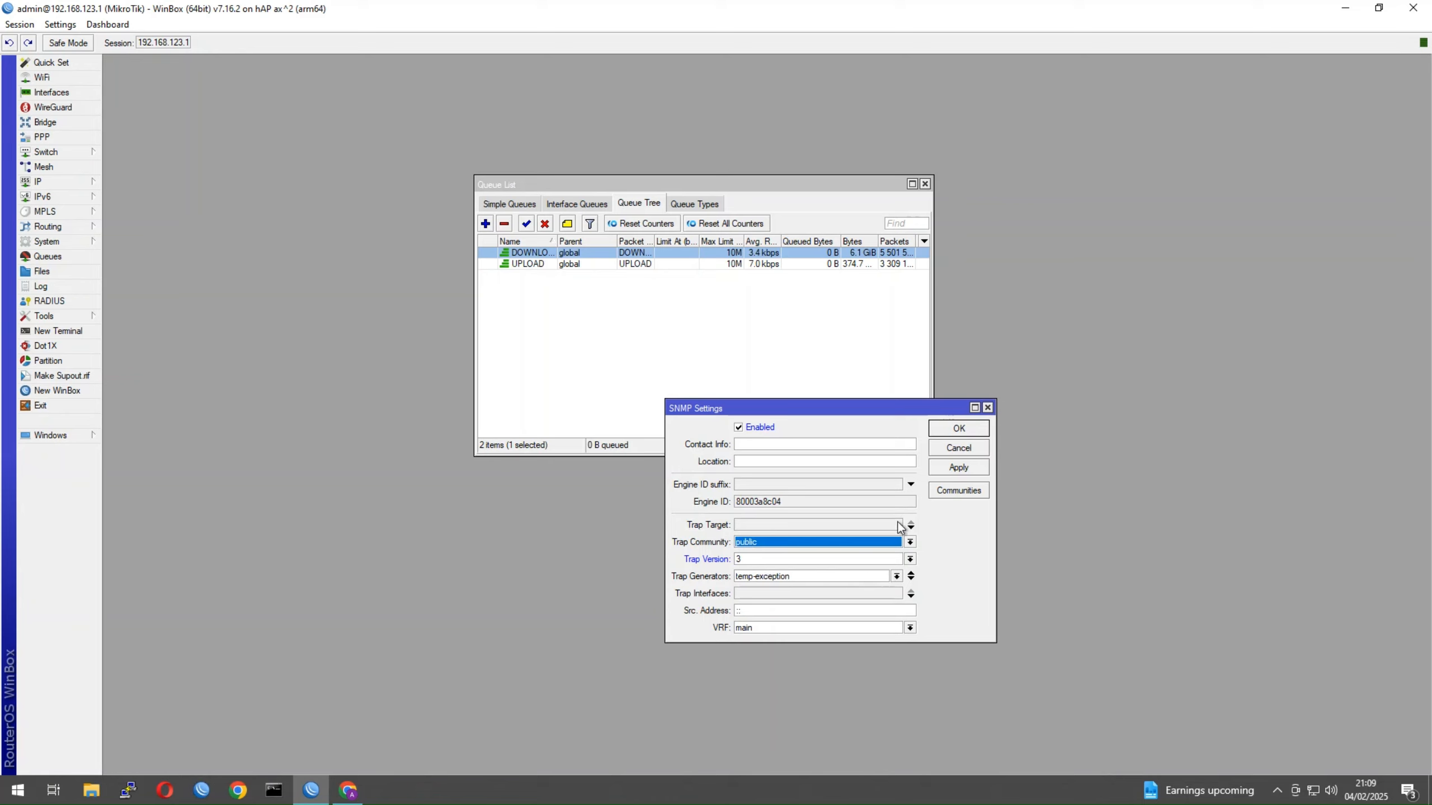
# Start a new SNMP community named snmp-user with allowed address 0.0.0.0/0
pyautogui.click(941, 492)
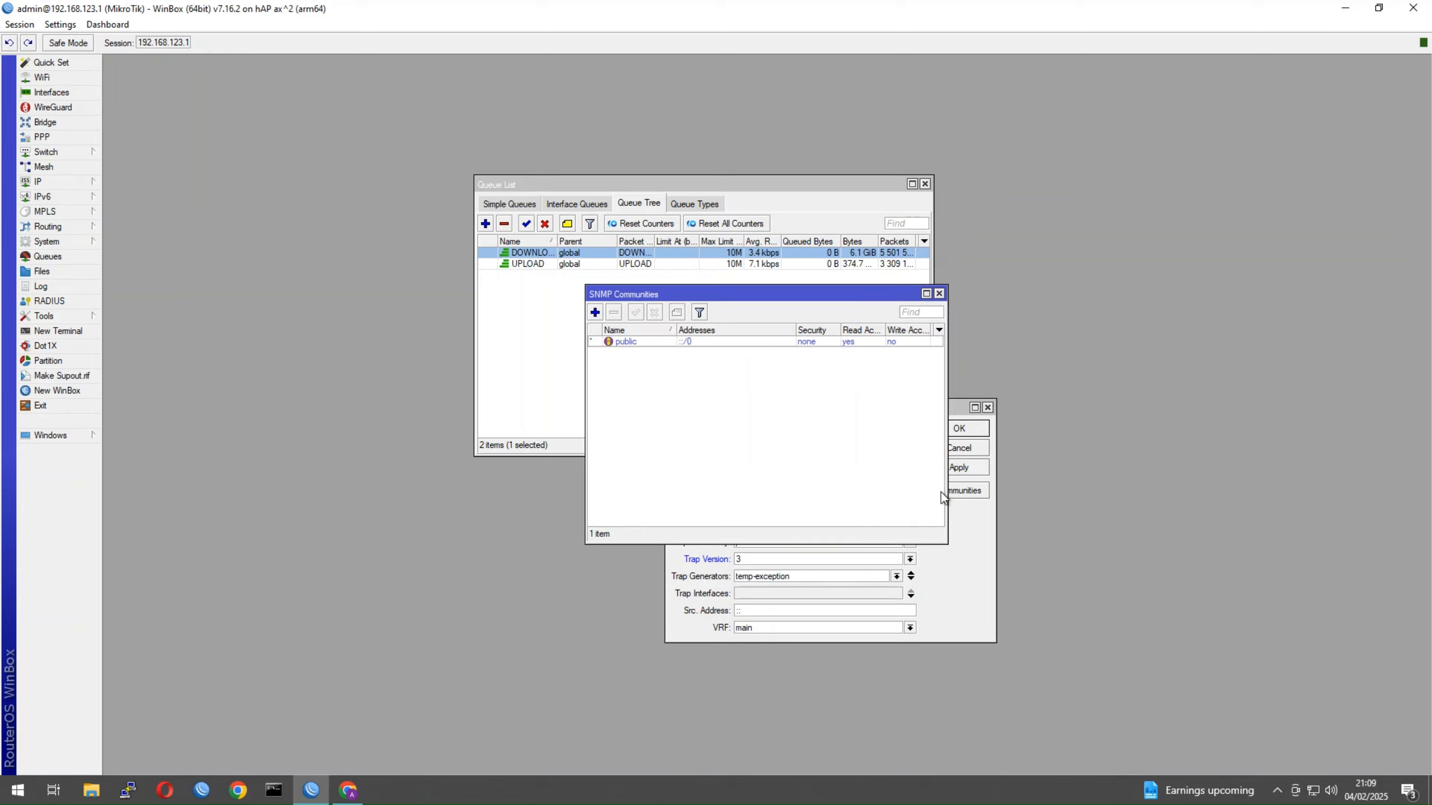
pyautogui.click(594, 312)
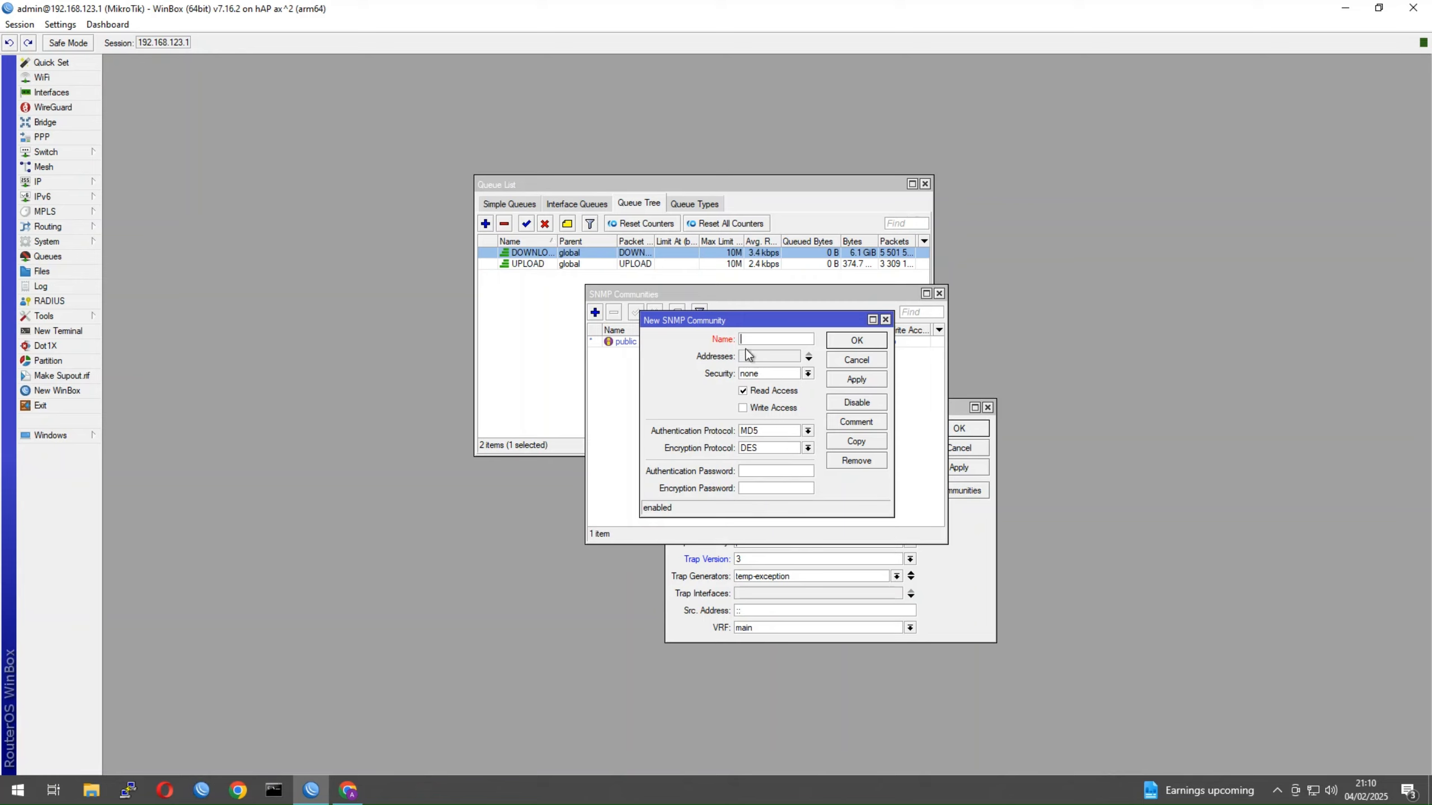
pyautogui.write('snmp-user')
pyautogui.click(768, 357)
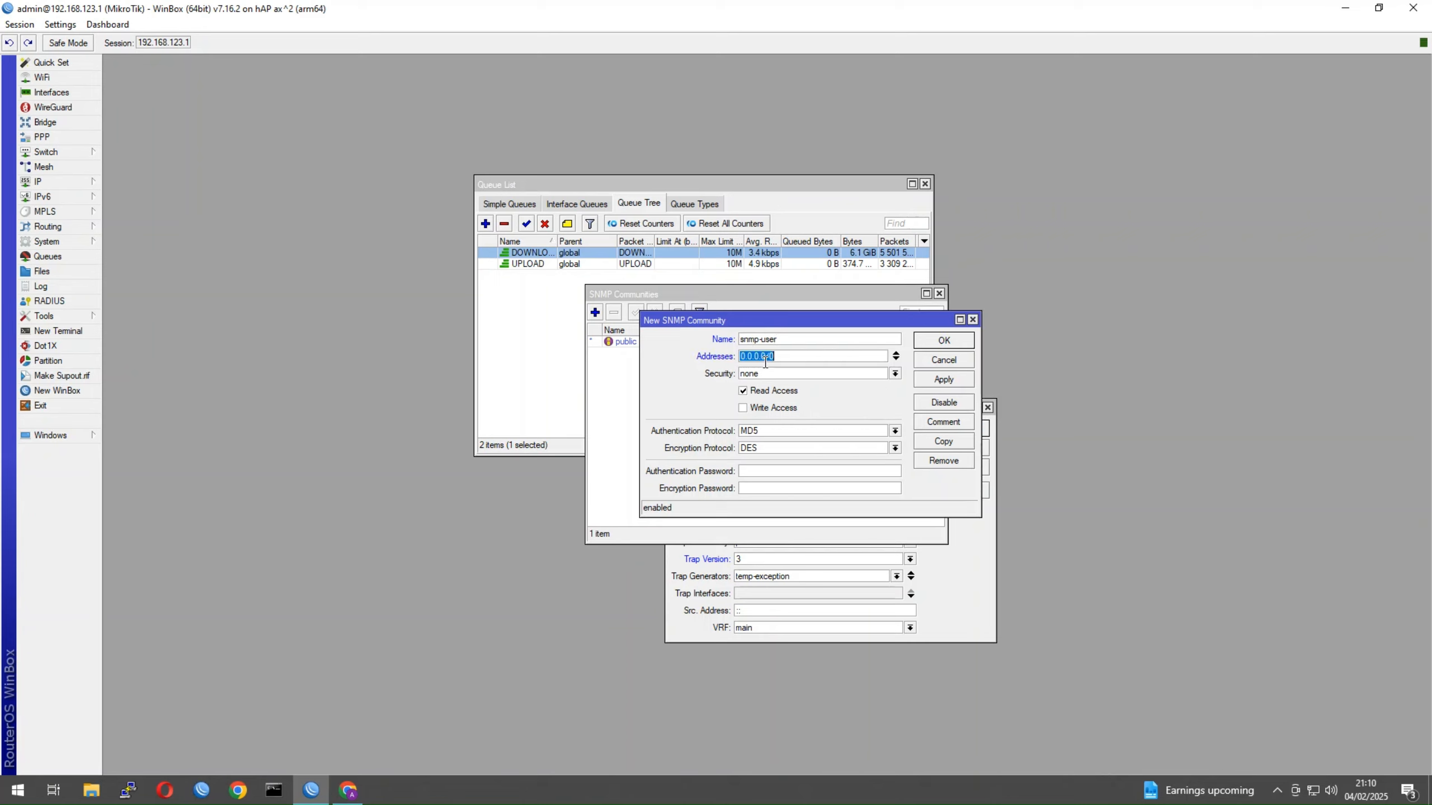
pyautogui.click(896, 358)
pyautogui.click(896, 358)
pyautogui.click(897, 355)
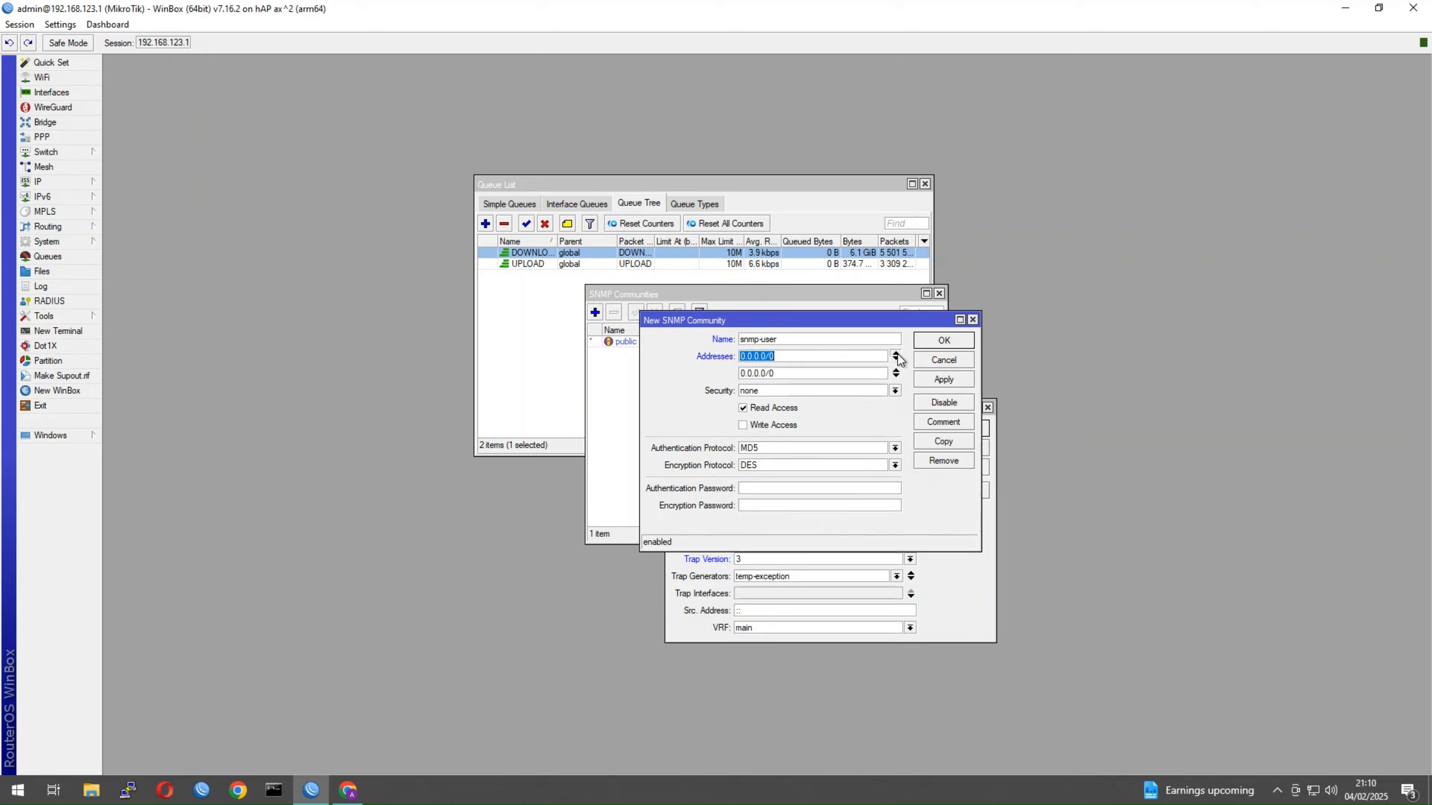
pyautogui.click(897, 354)
pyautogui.click(897, 354)
# Give snmp-user authorized security, SHA1 authentication, AES encryption and an authentication password, and save it
pyautogui.click(800, 375)
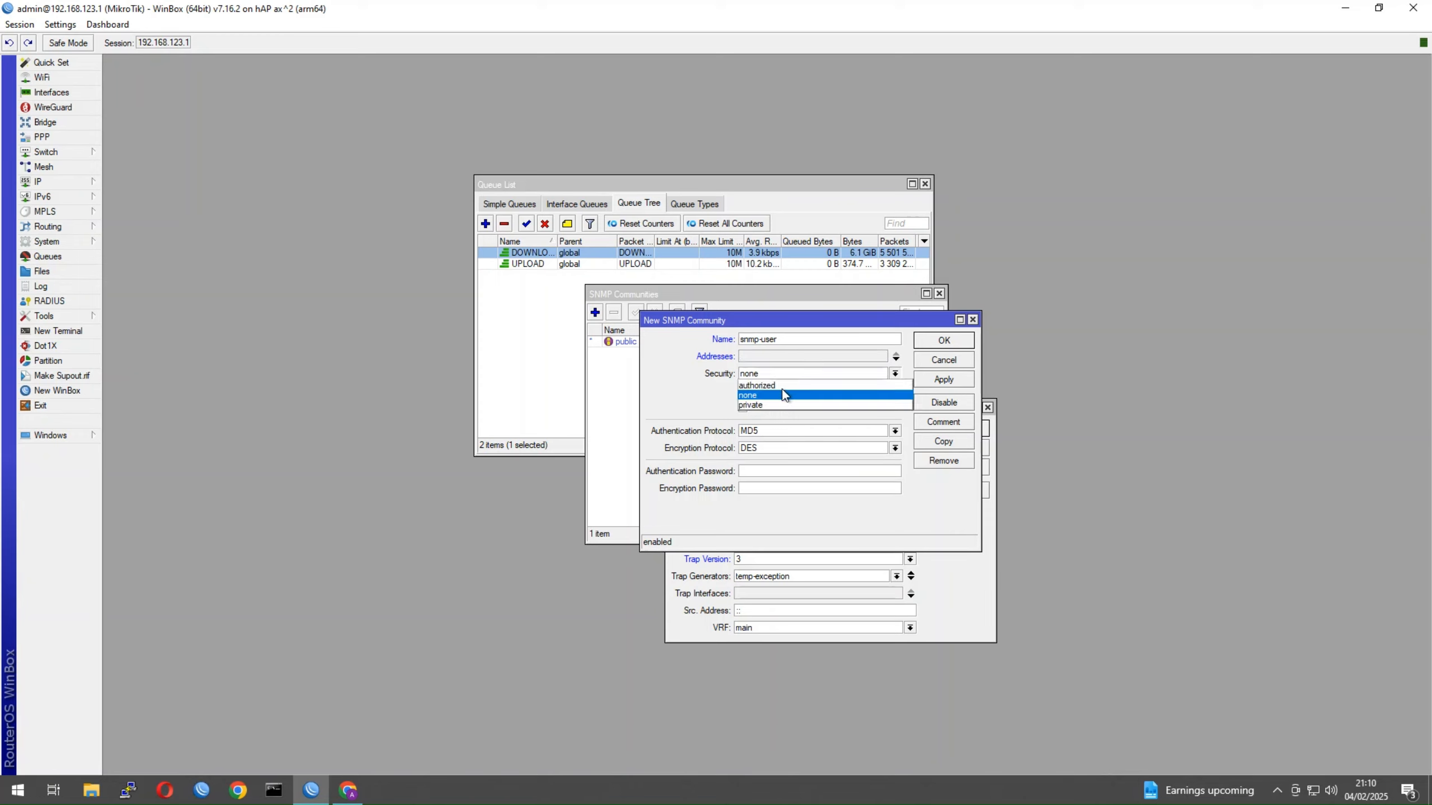
pyautogui.click(782, 389)
pyautogui.click(762, 375)
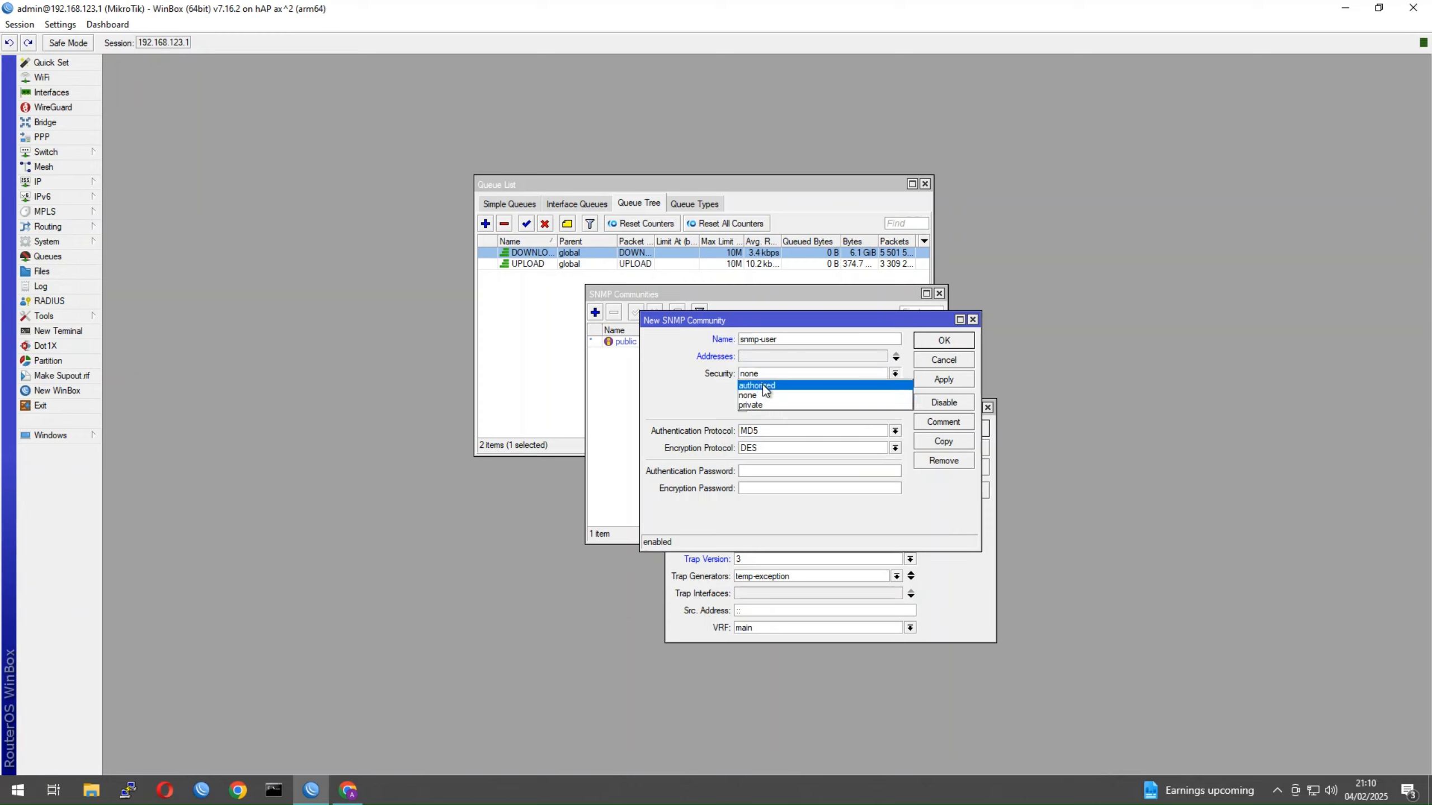
pyautogui.click(763, 393)
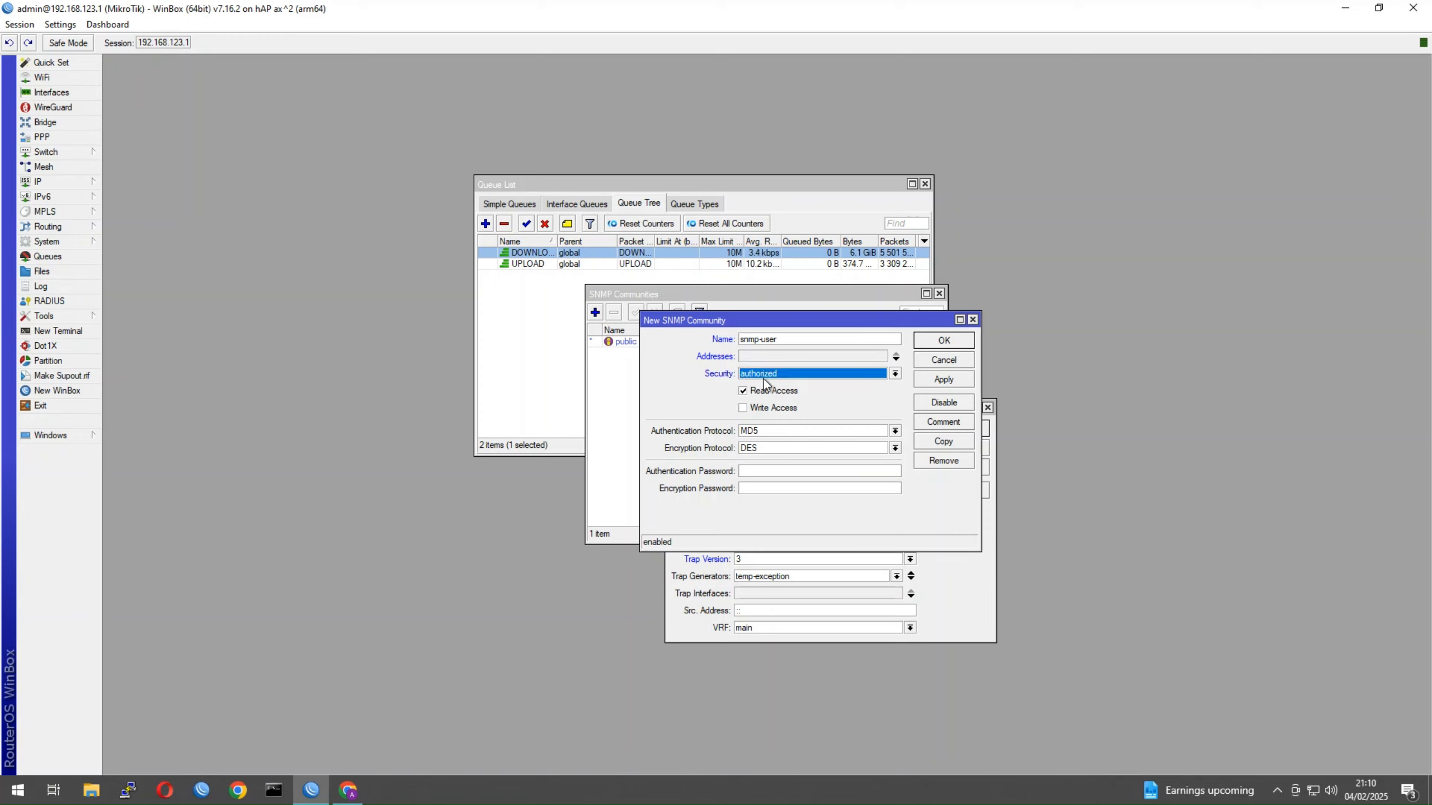
pyautogui.click(764, 433)
pyautogui.click(764, 452)
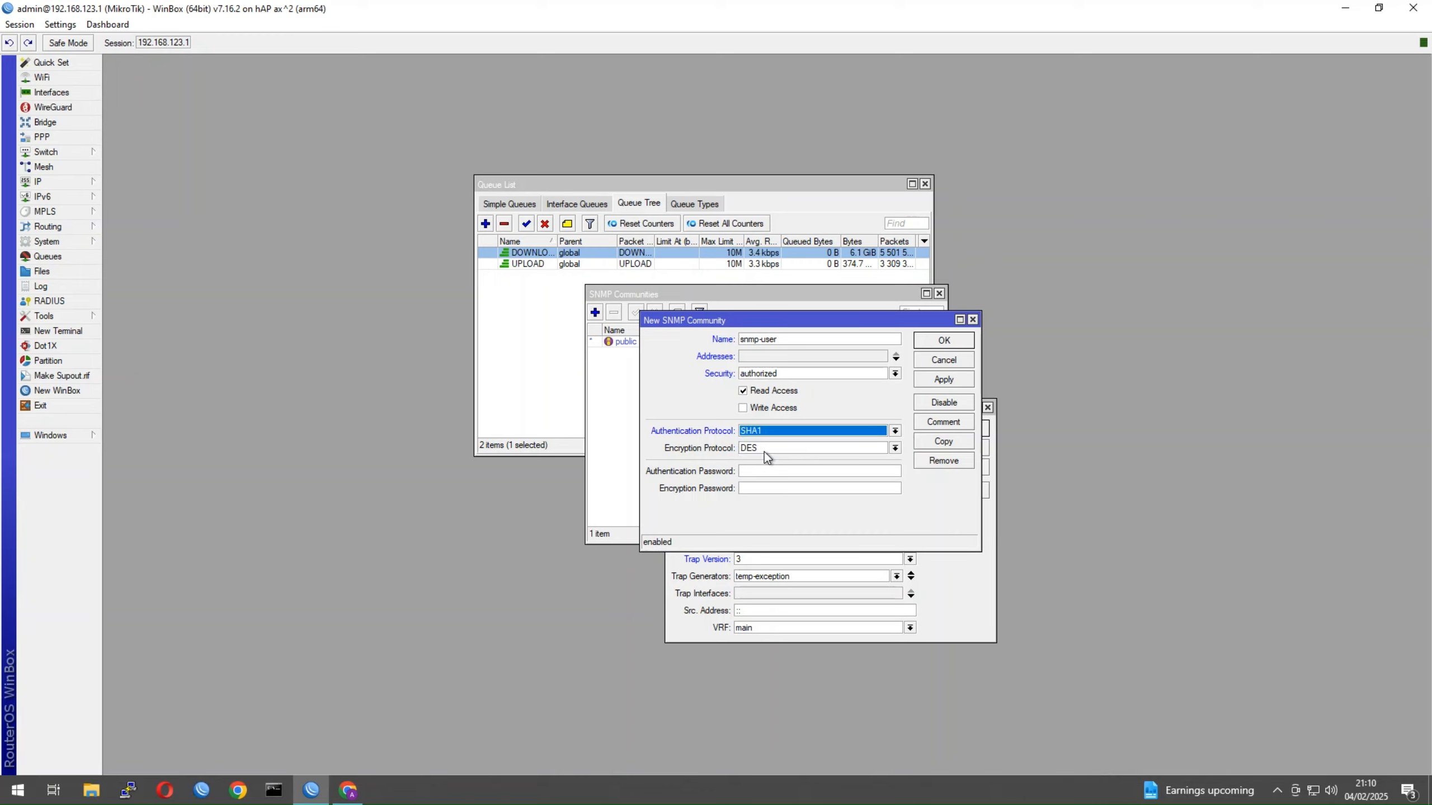
pyautogui.click(764, 452)
pyautogui.click(764, 459)
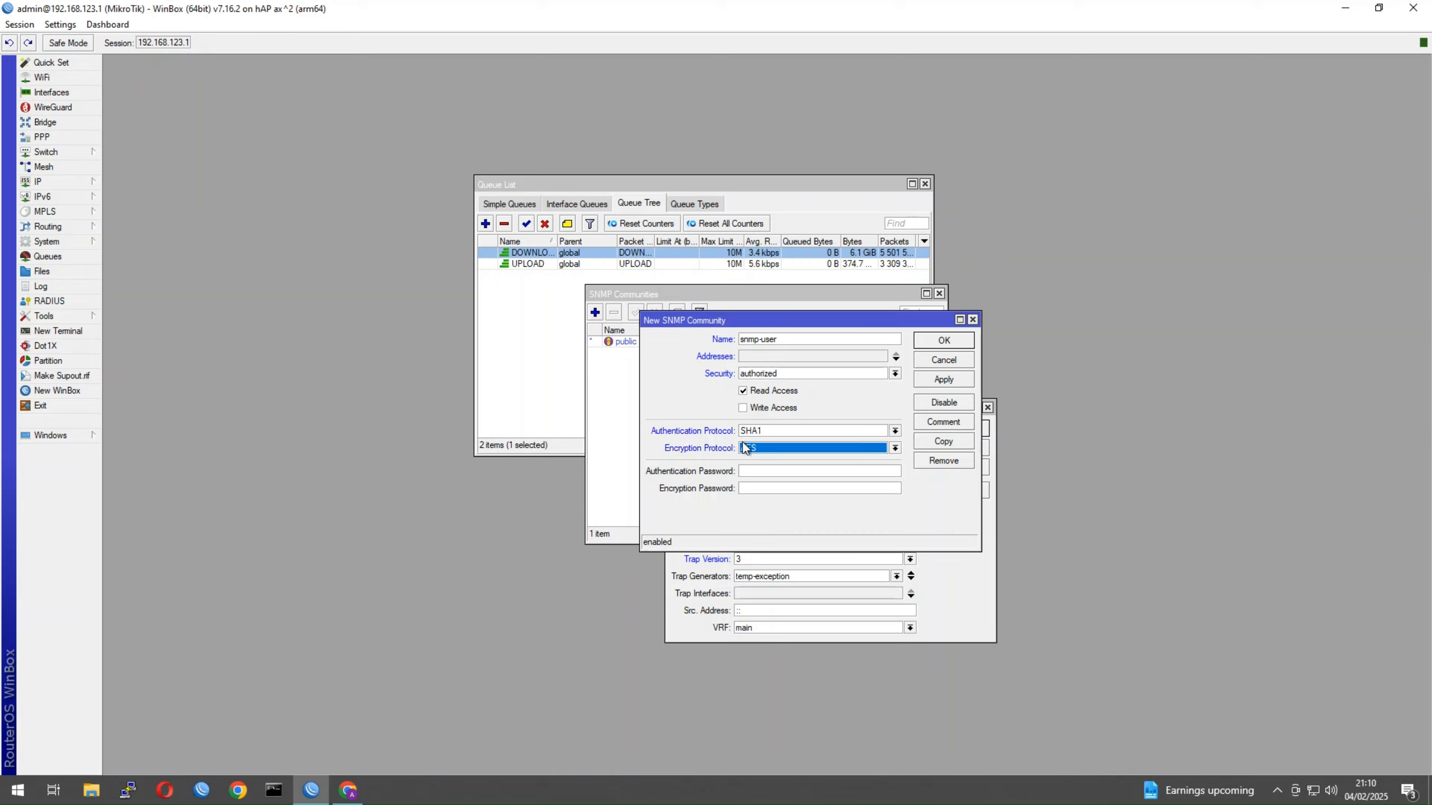
pyautogui.click(779, 472)
pyautogui.write('h')
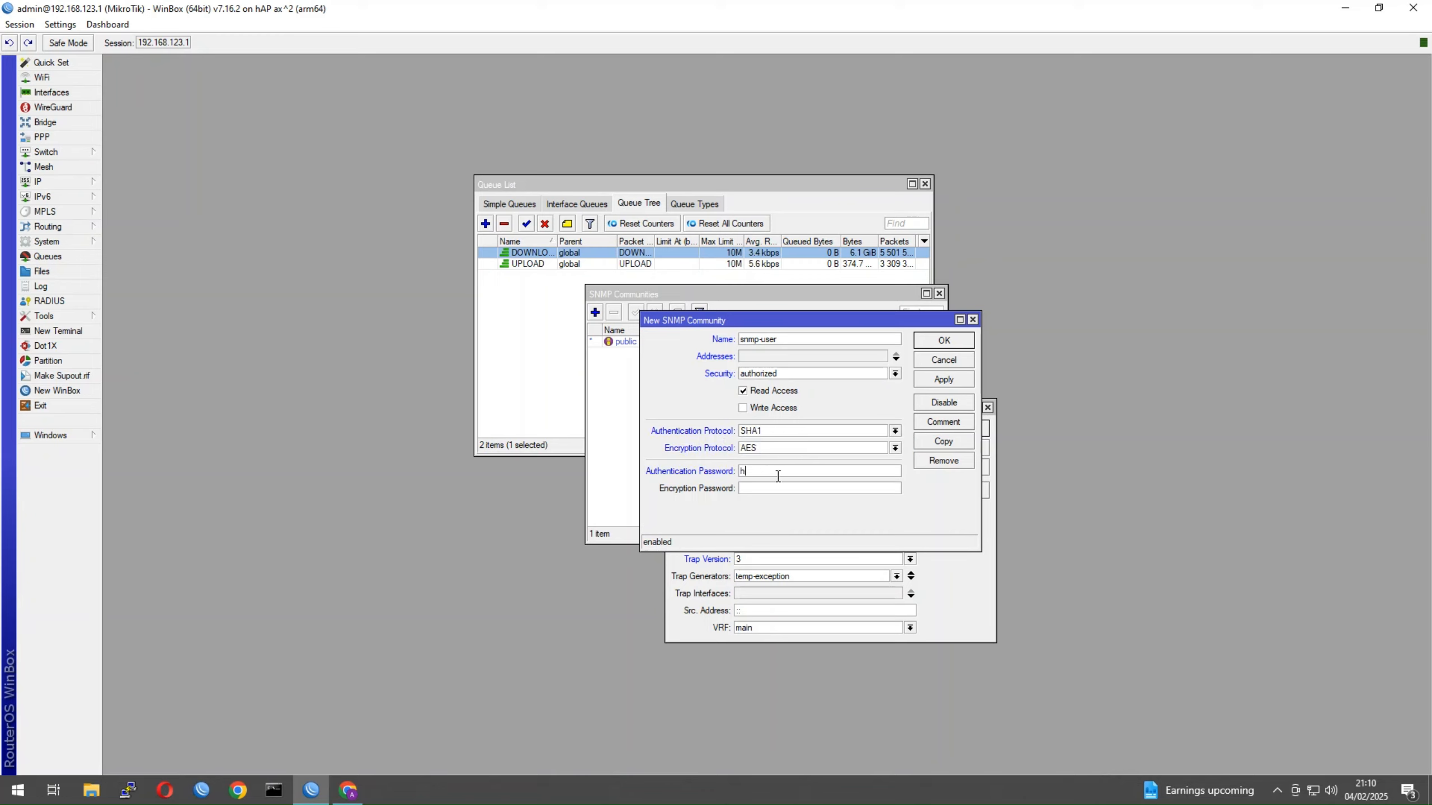
pyautogui.write('elloworld12')
pyautogui.write('hellowor')
pyautogui.write('ld123')
pyautogui.click(944, 341)
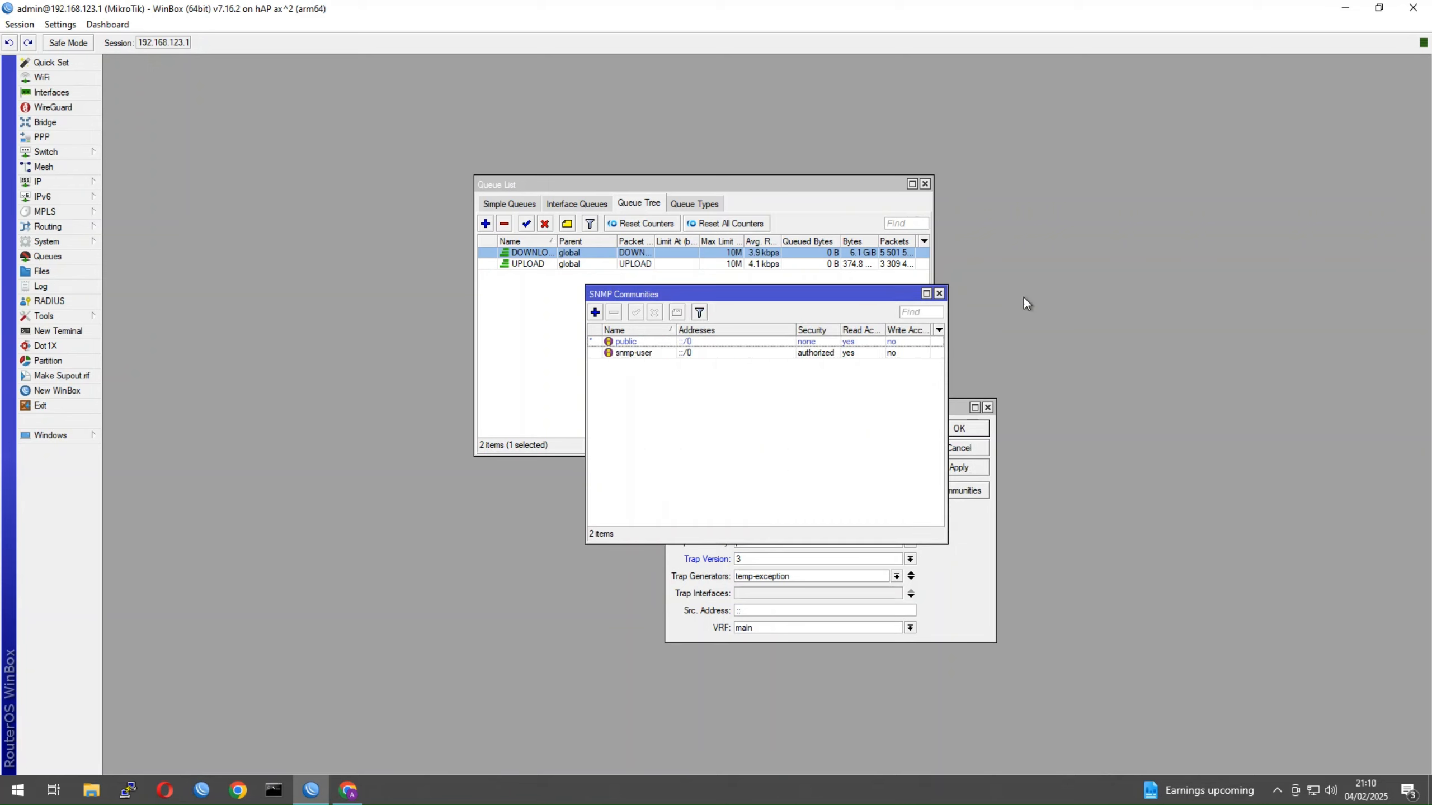
# Close the Communities list and apply SNMP Settings with trap community public
pyautogui.click(938, 293)
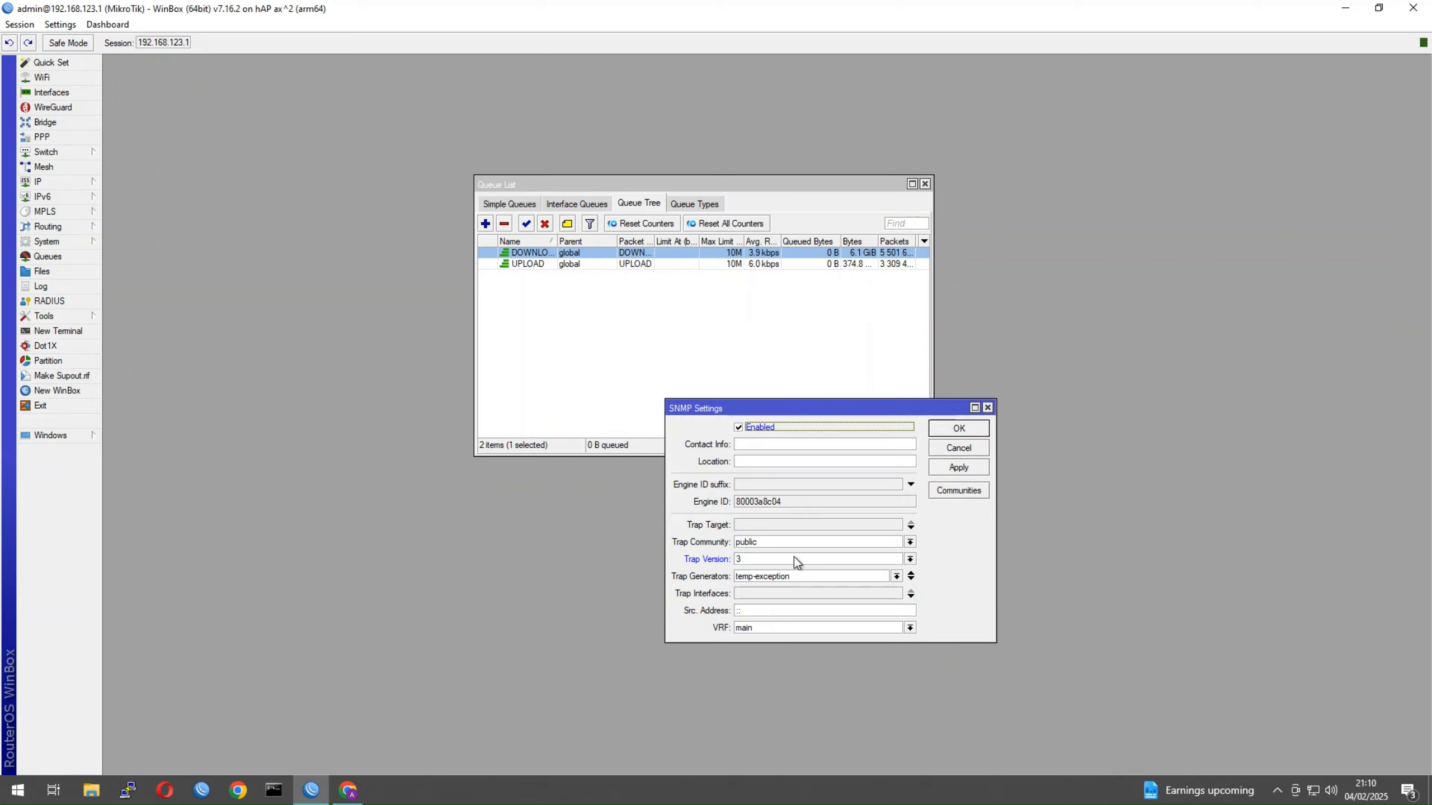
pyautogui.click(760, 540)
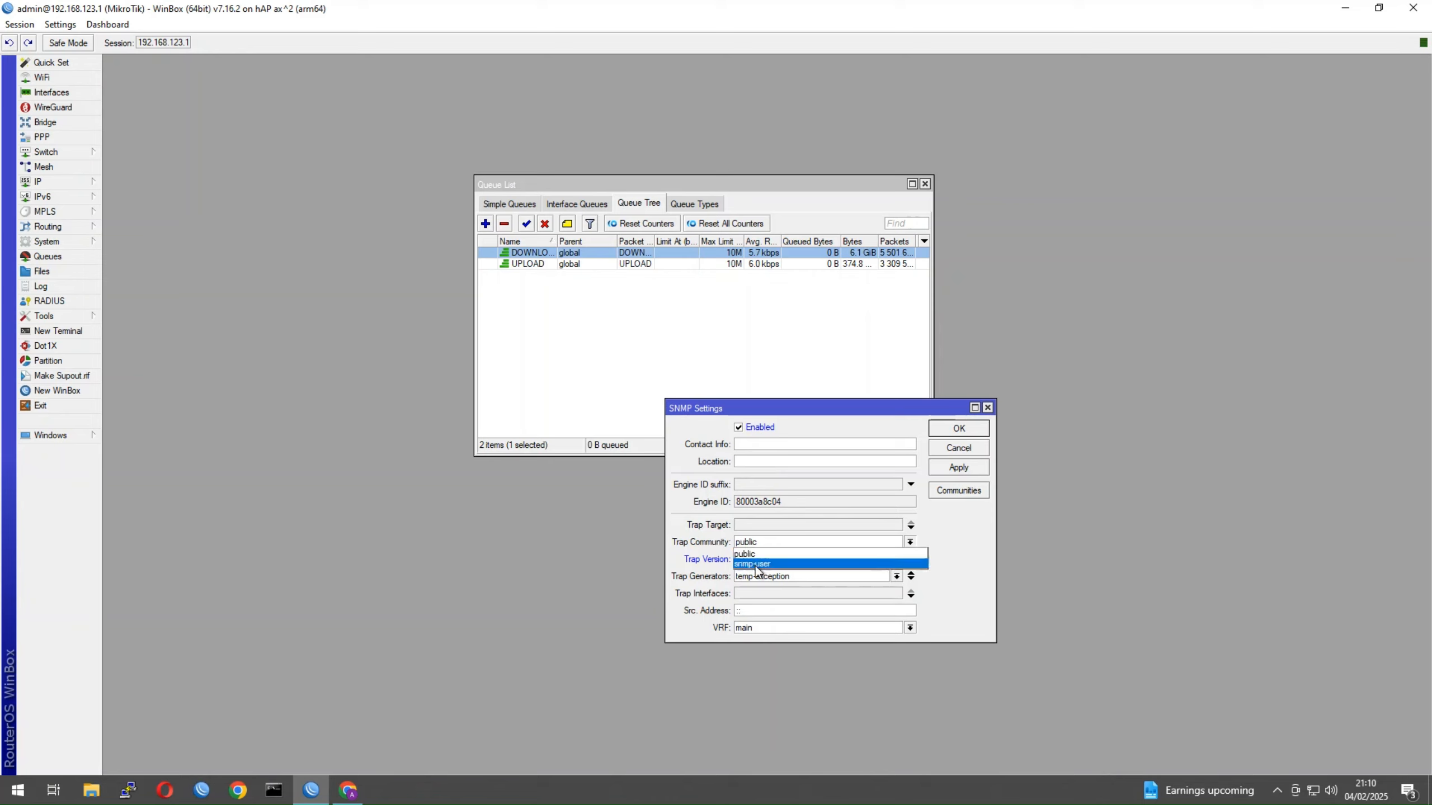
pyautogui.click(707, 544)
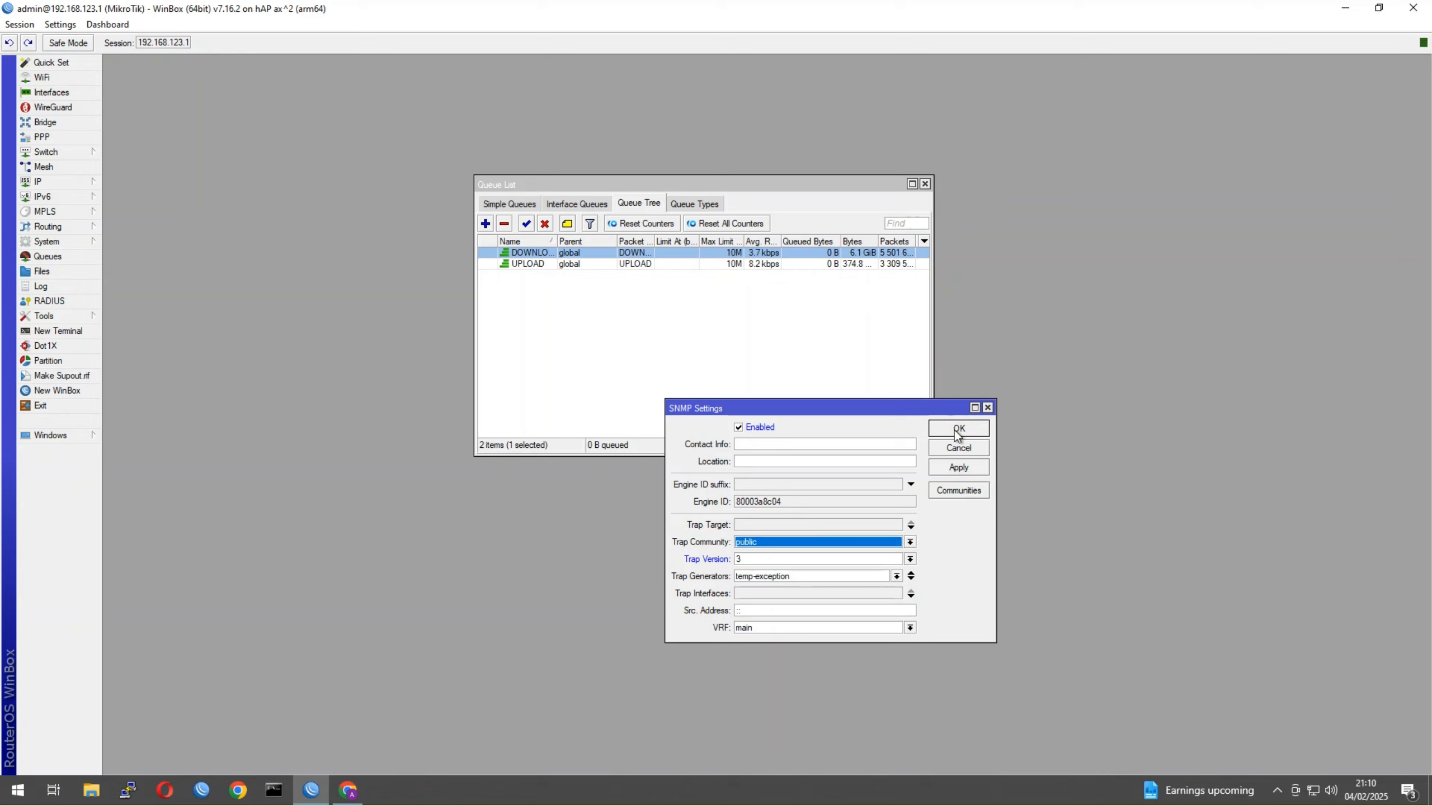
pyautogui.click(762, 446)
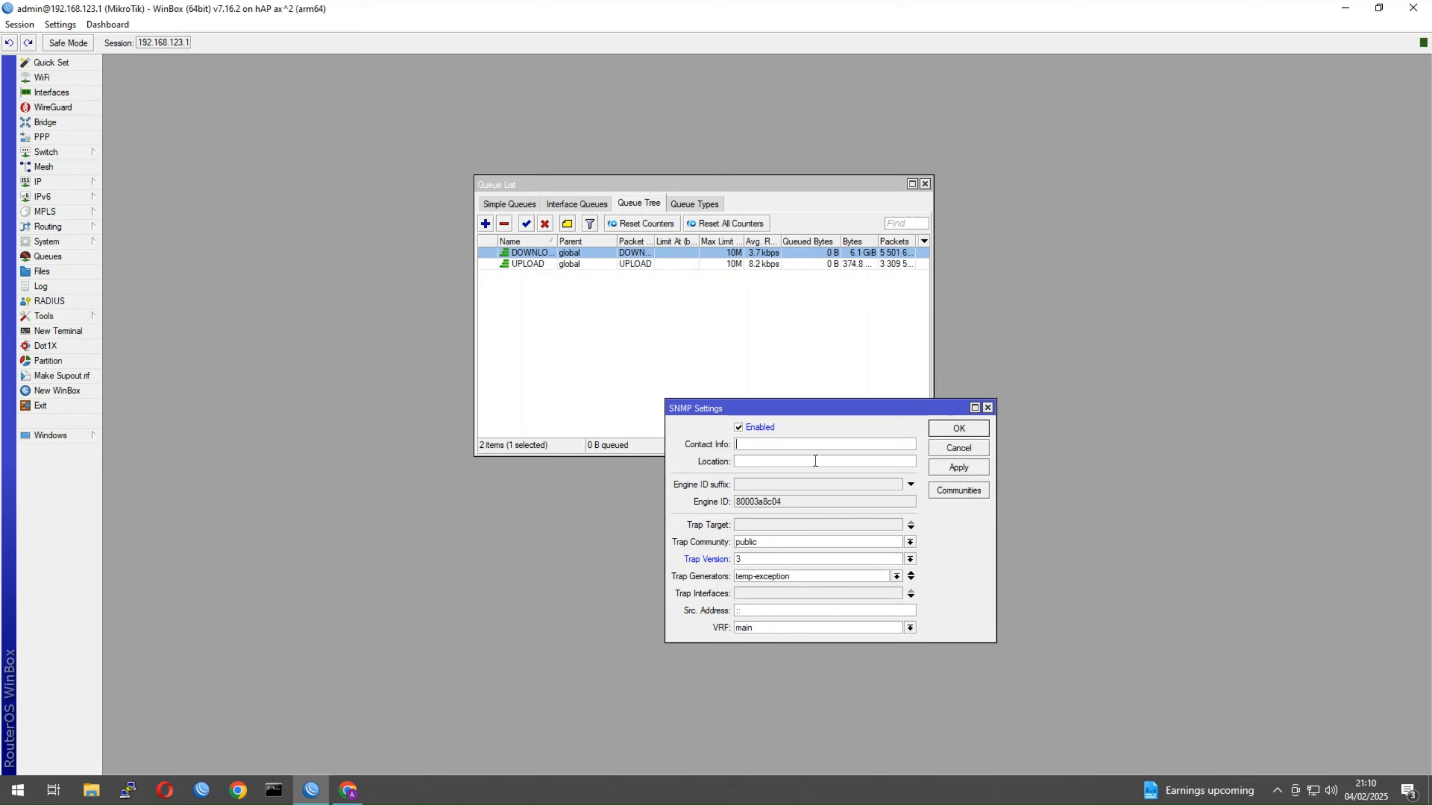
pyautogui.click(792, 444)
pyautogui.click(955, 428)
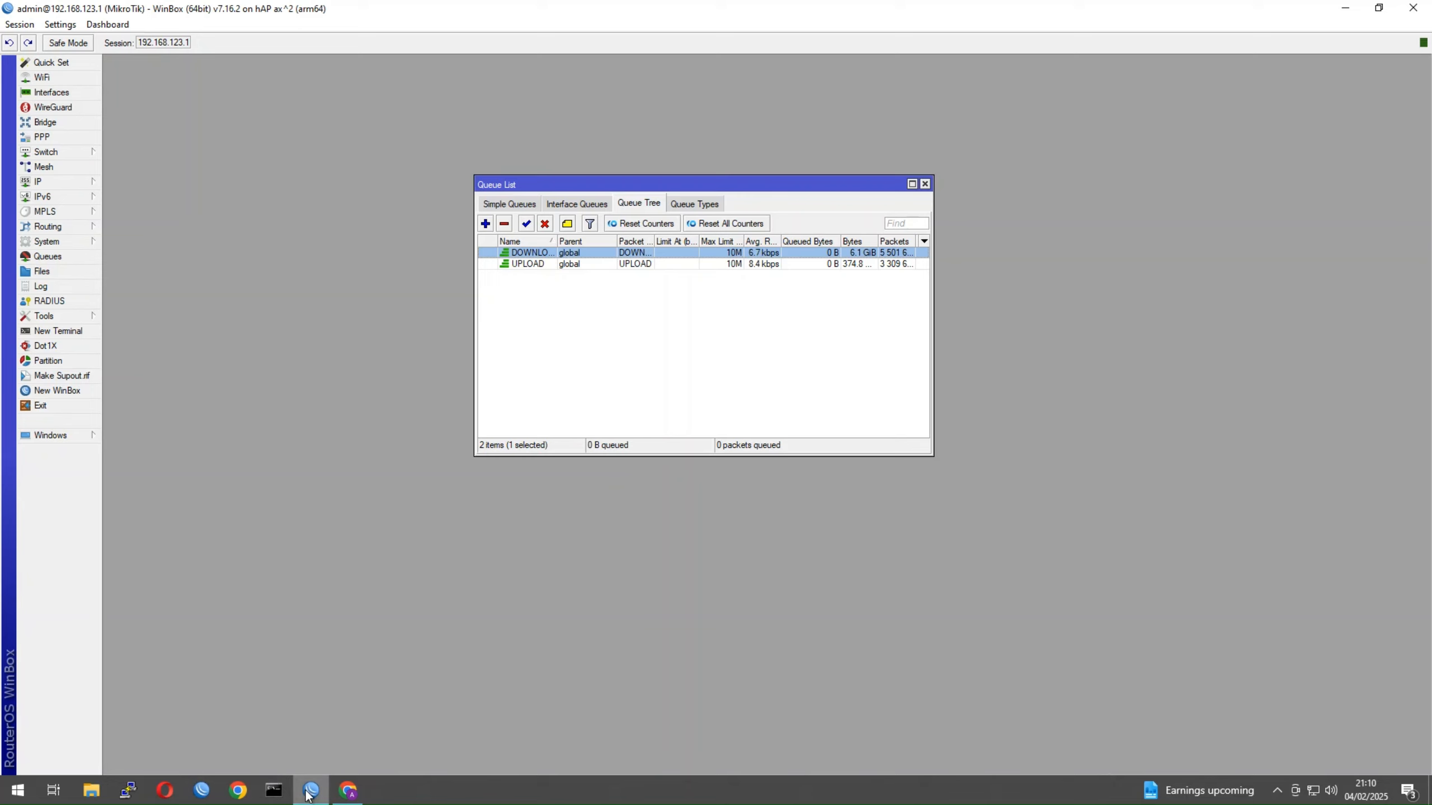
# Open IP > Firewall, widen the Src. Address List column, and inspect the ALLOWED_HOSTS accept and drop rules
pyautogui.click(72, 183)
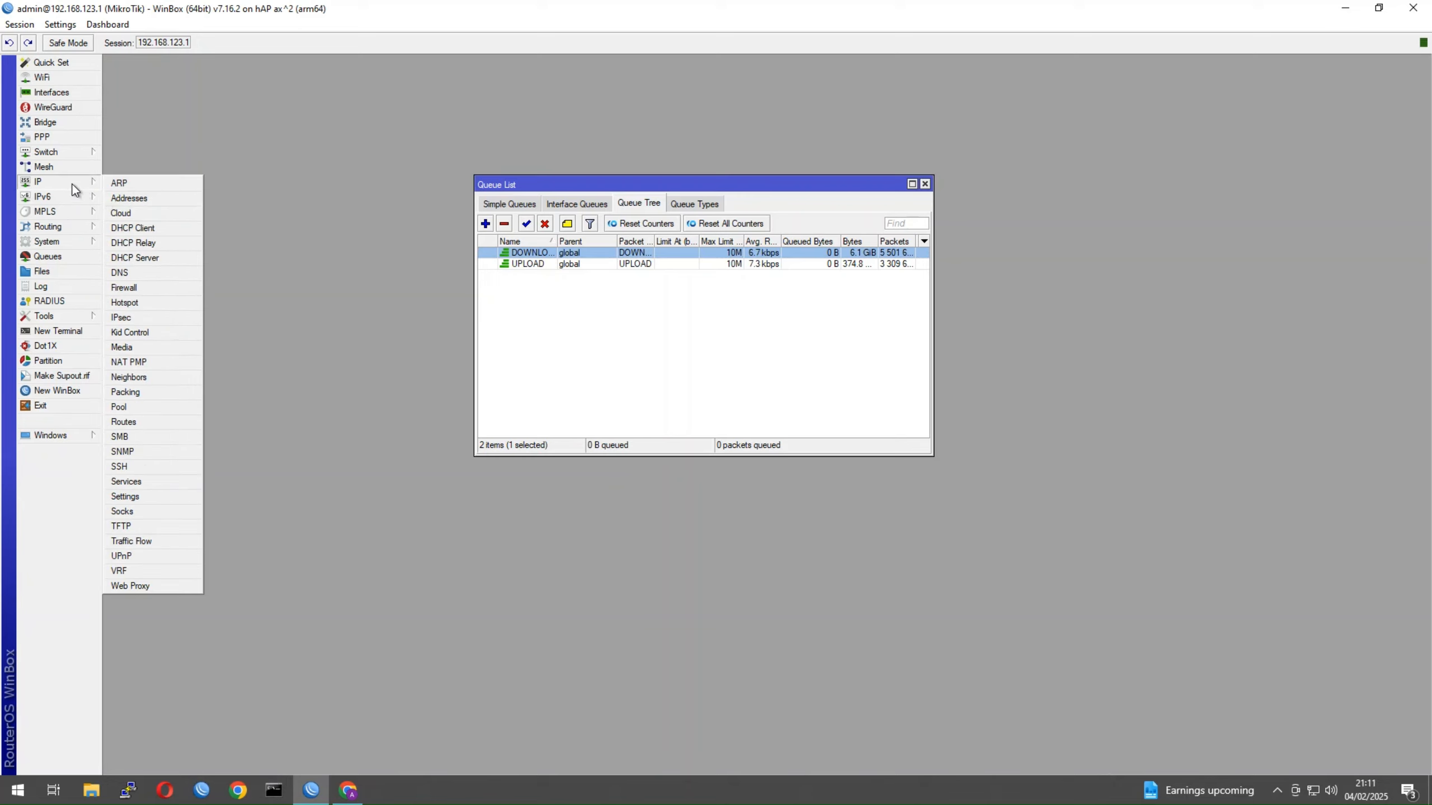
pyautogui.click(159, 290)
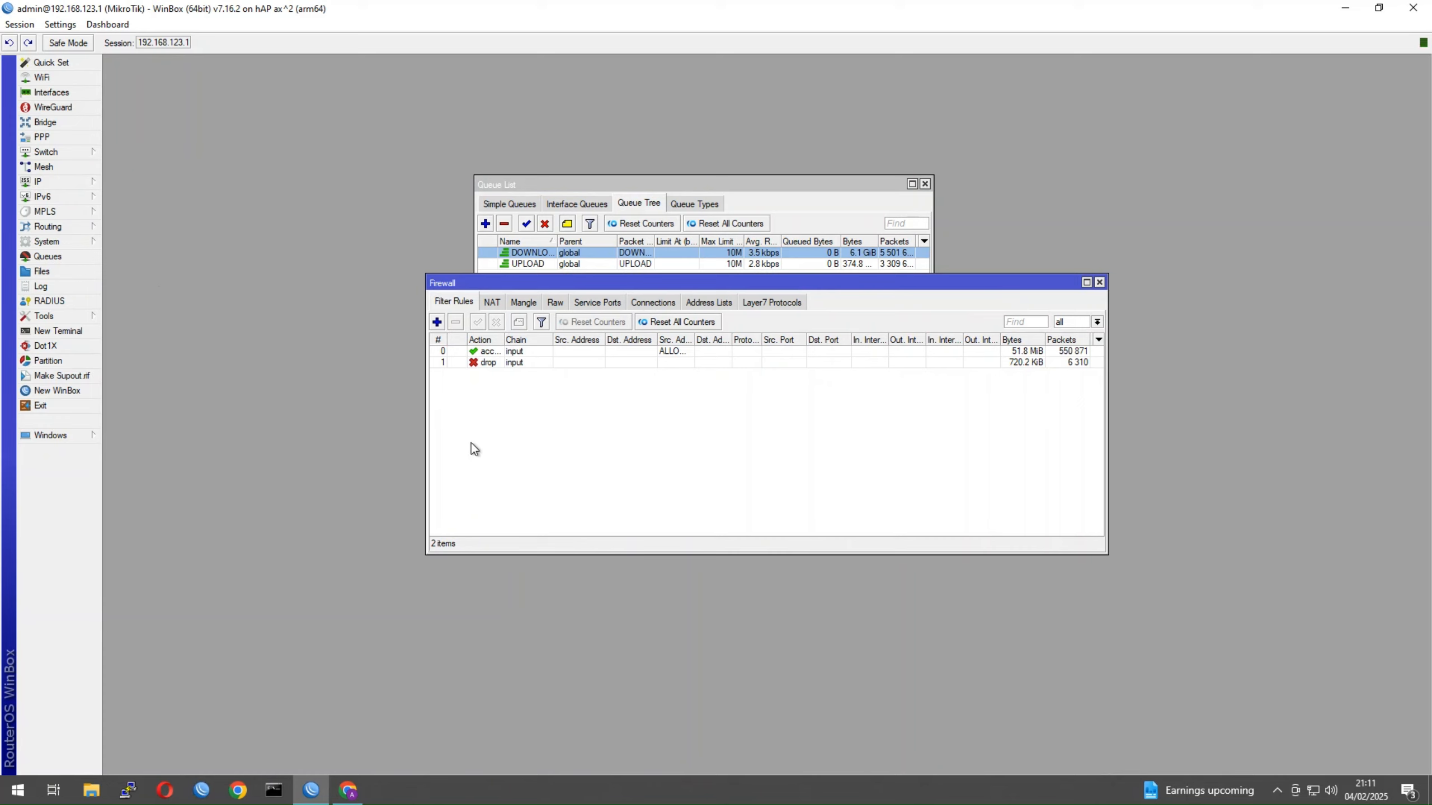
pyautogui.moveTo(695, 340); pyautogui.dragTo(729, 341)
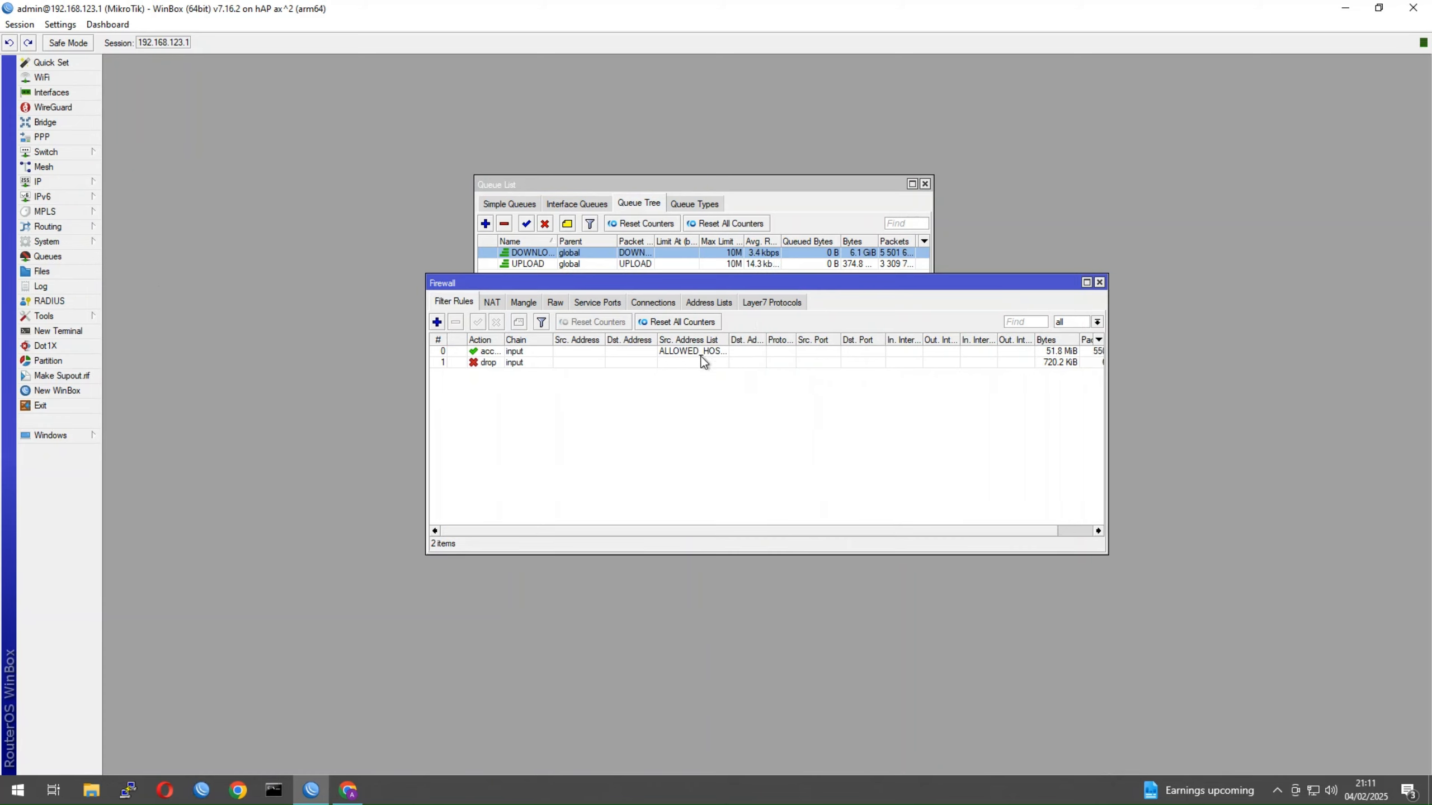
pyautogui.moveTo(727, 338); pyautogui.dragTo(740, 339)
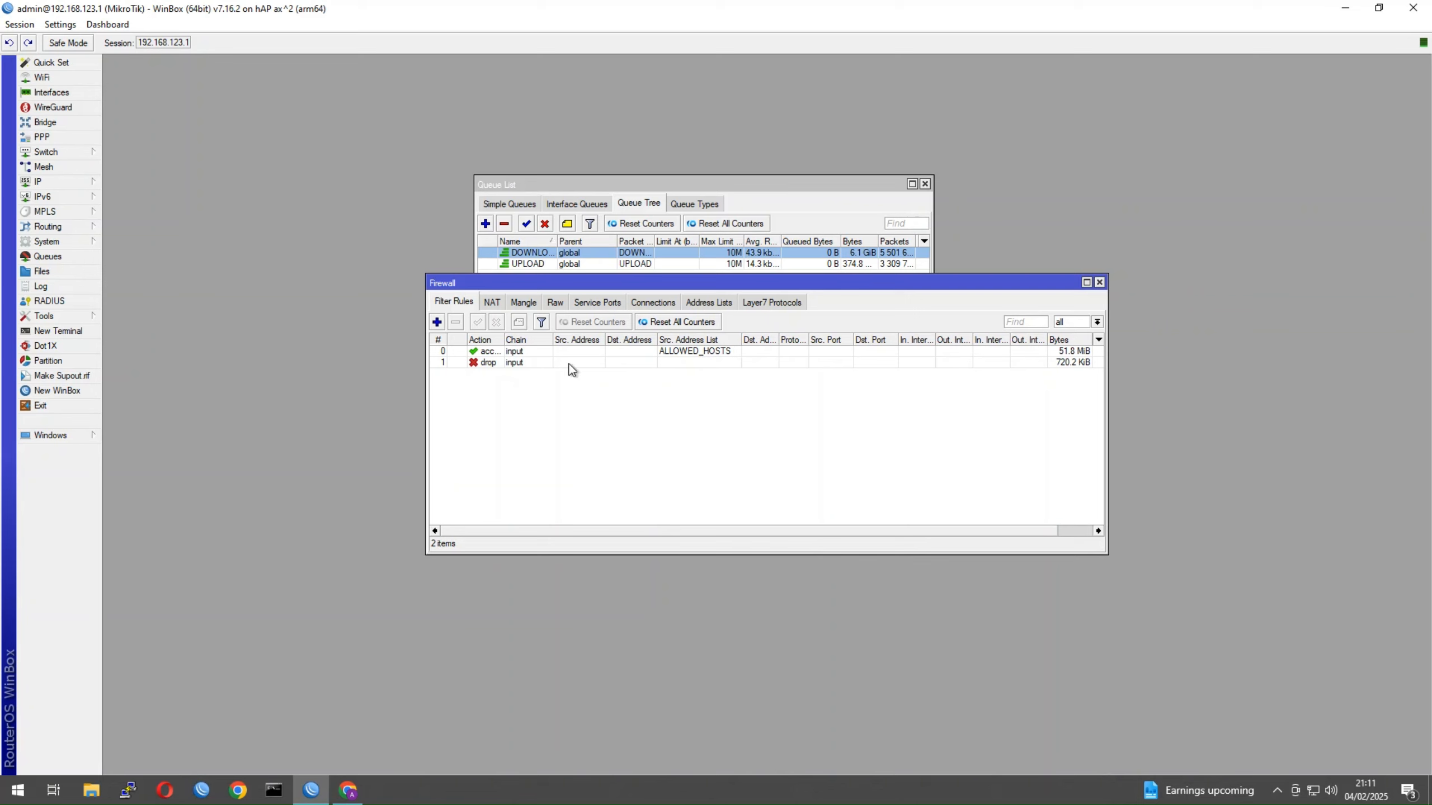
pyautogui.click(707, 302)
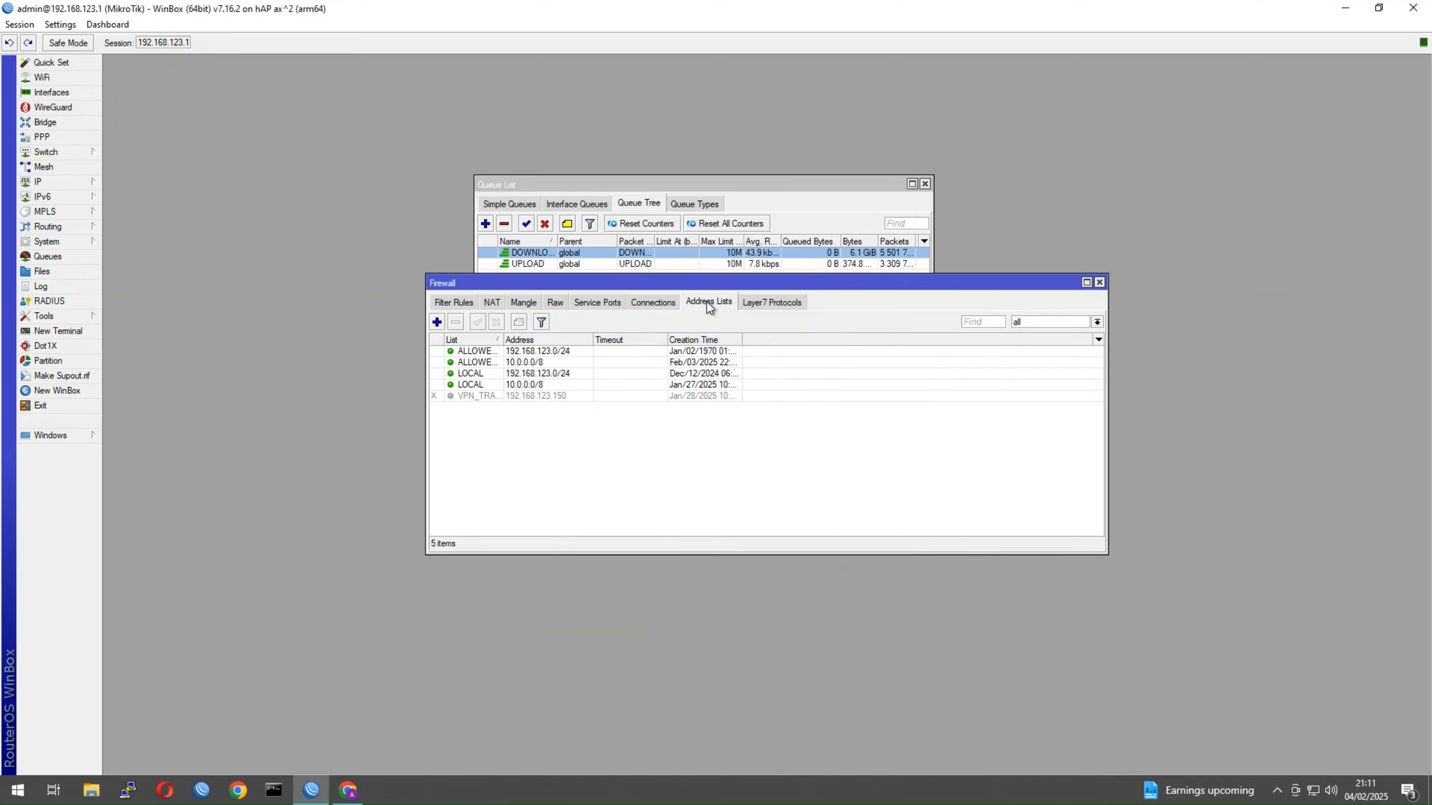
pyautogui.click(463, 305)
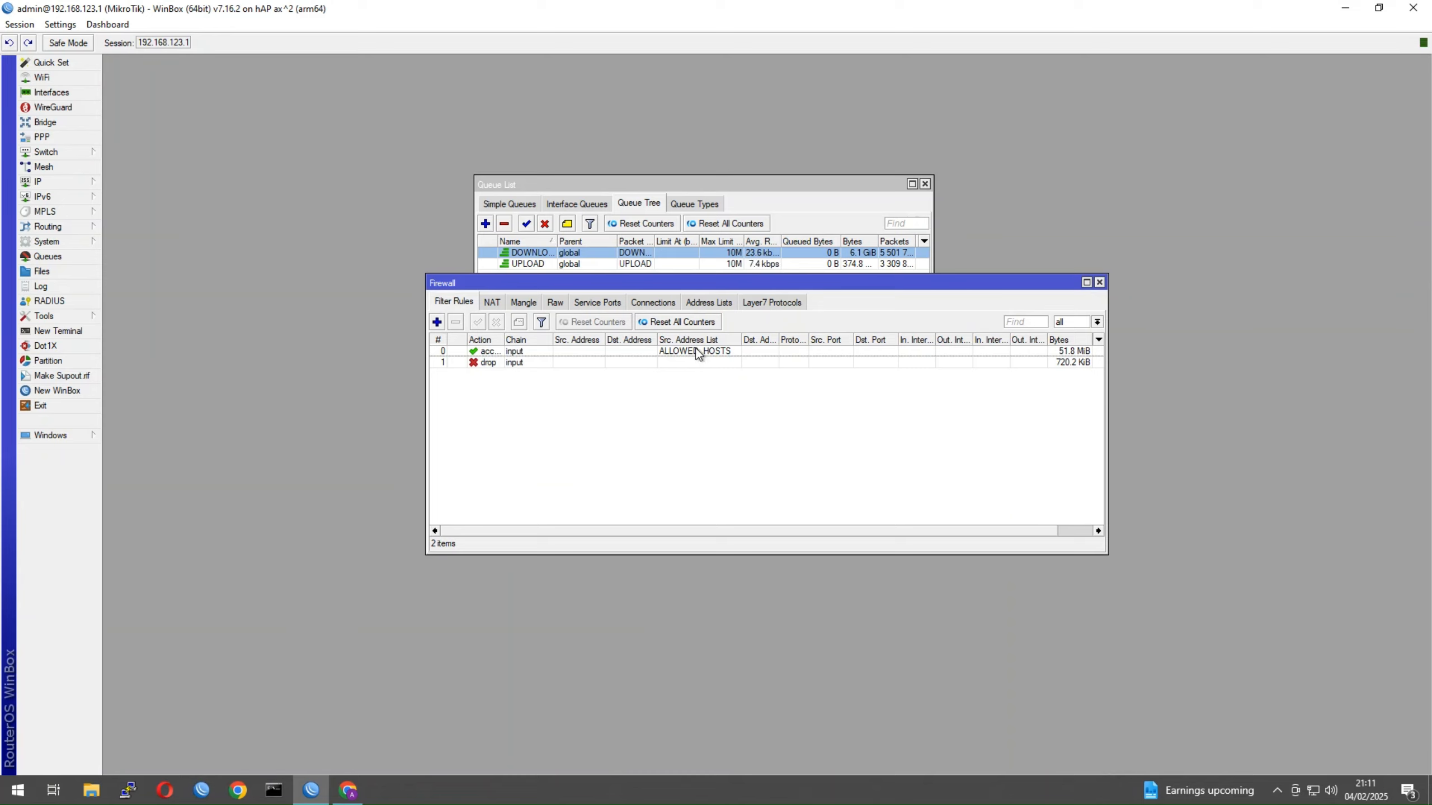
pyautogui.click(491, 362)
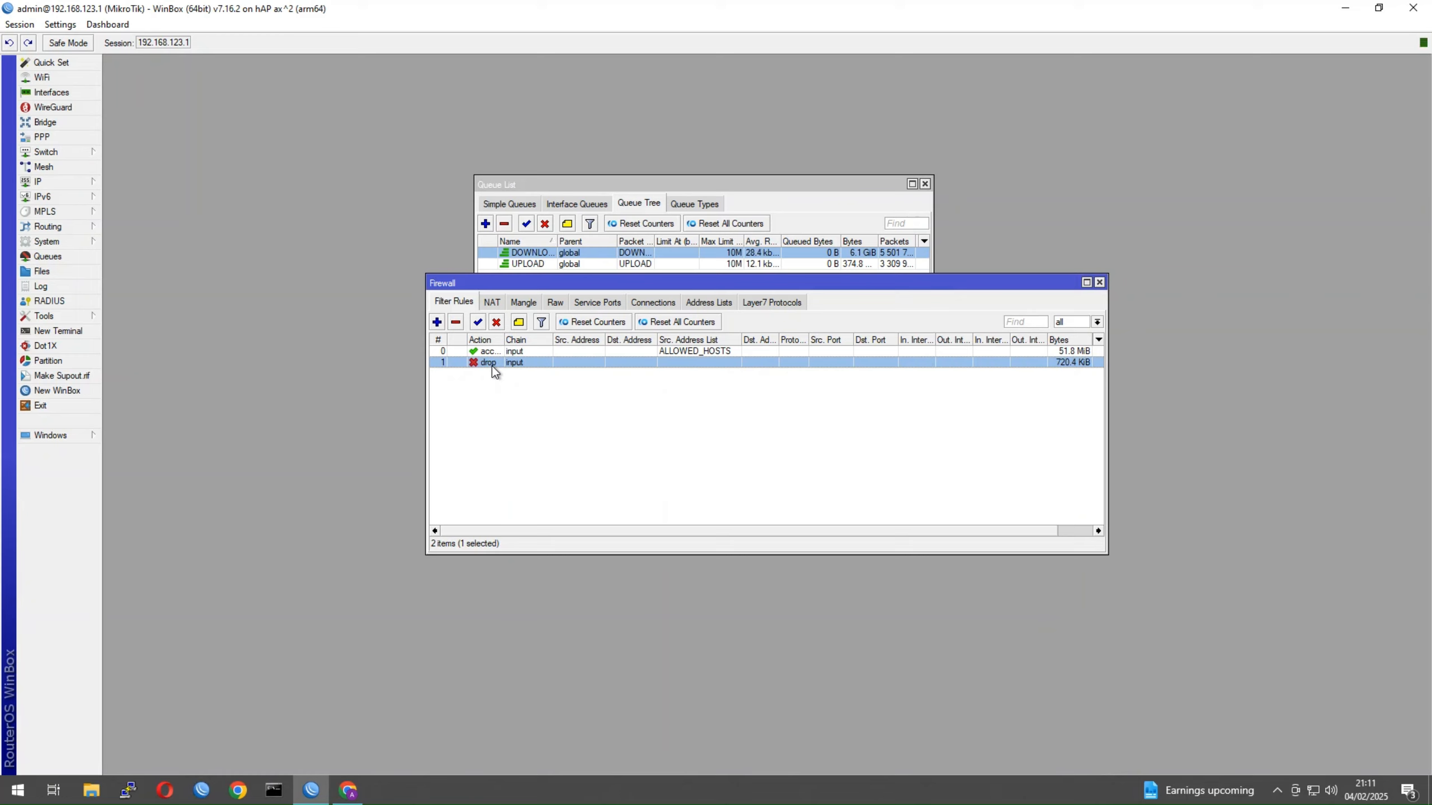
pyautogui.click(498, 352)
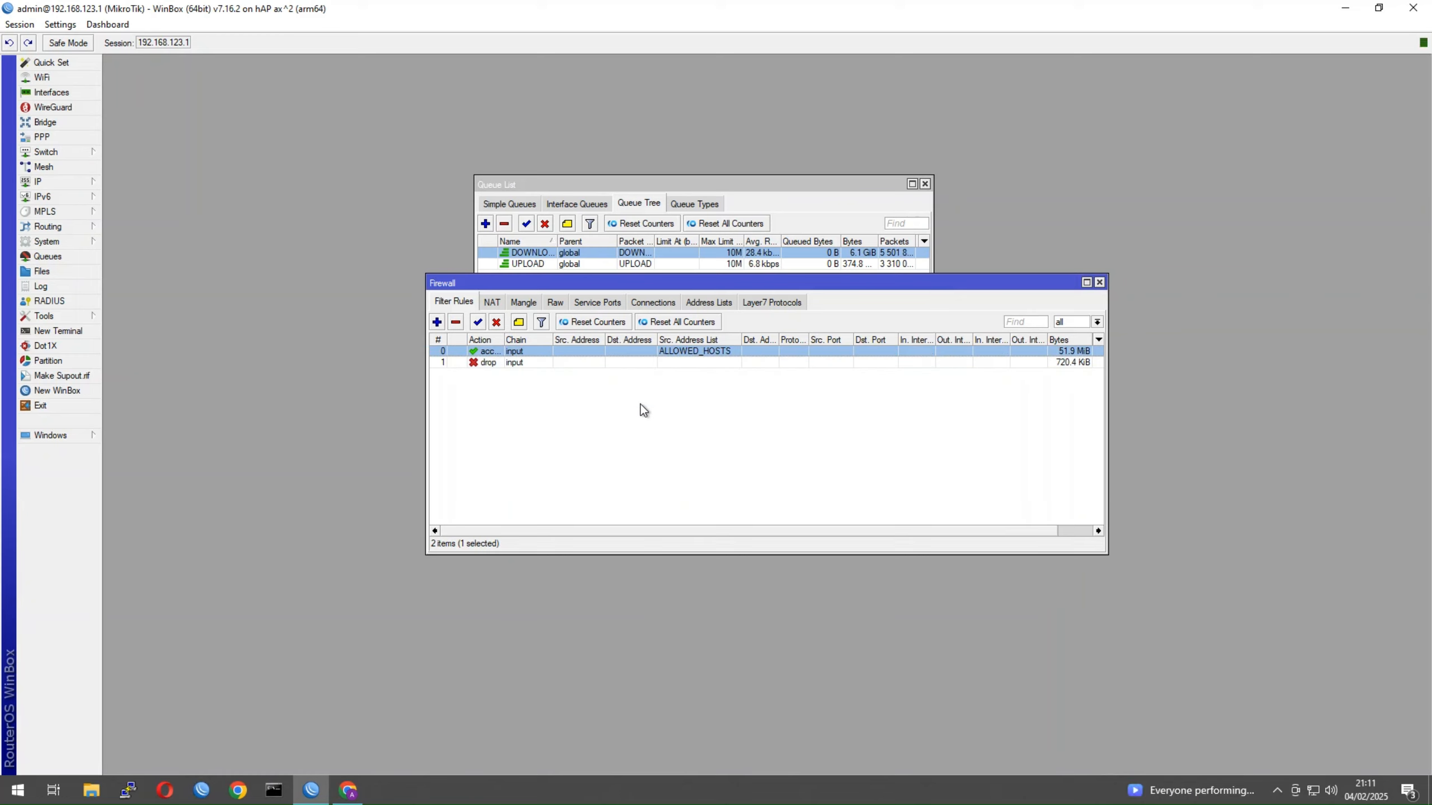
# Widen the Address Lists name column to show ALLOWED_HOSTS 192.168.123.0/24, then return to Filter Rules
pyautogui.click(706, 303)
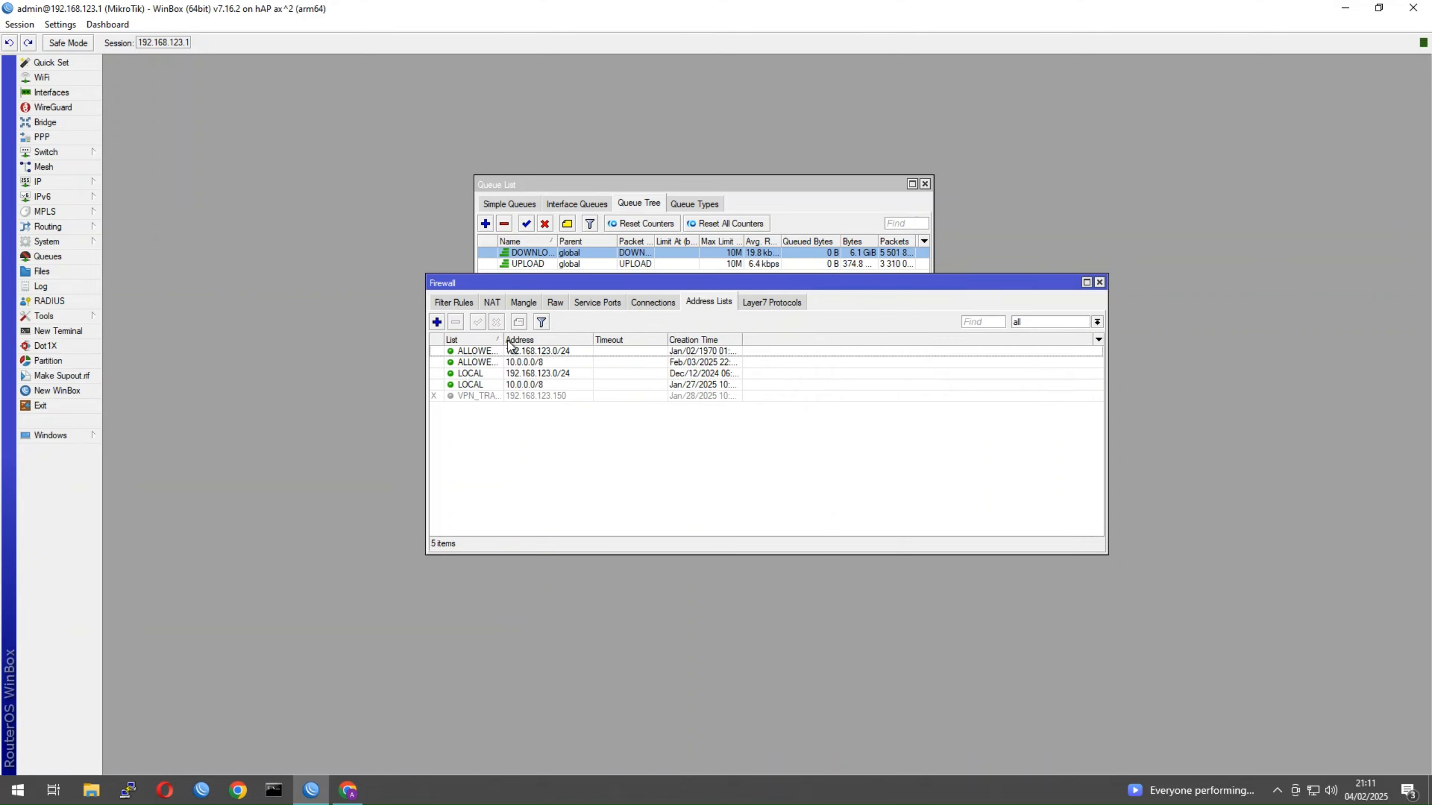
pyautogui.moveTo(503, 339); pyautogui.dragTo(565, 338)
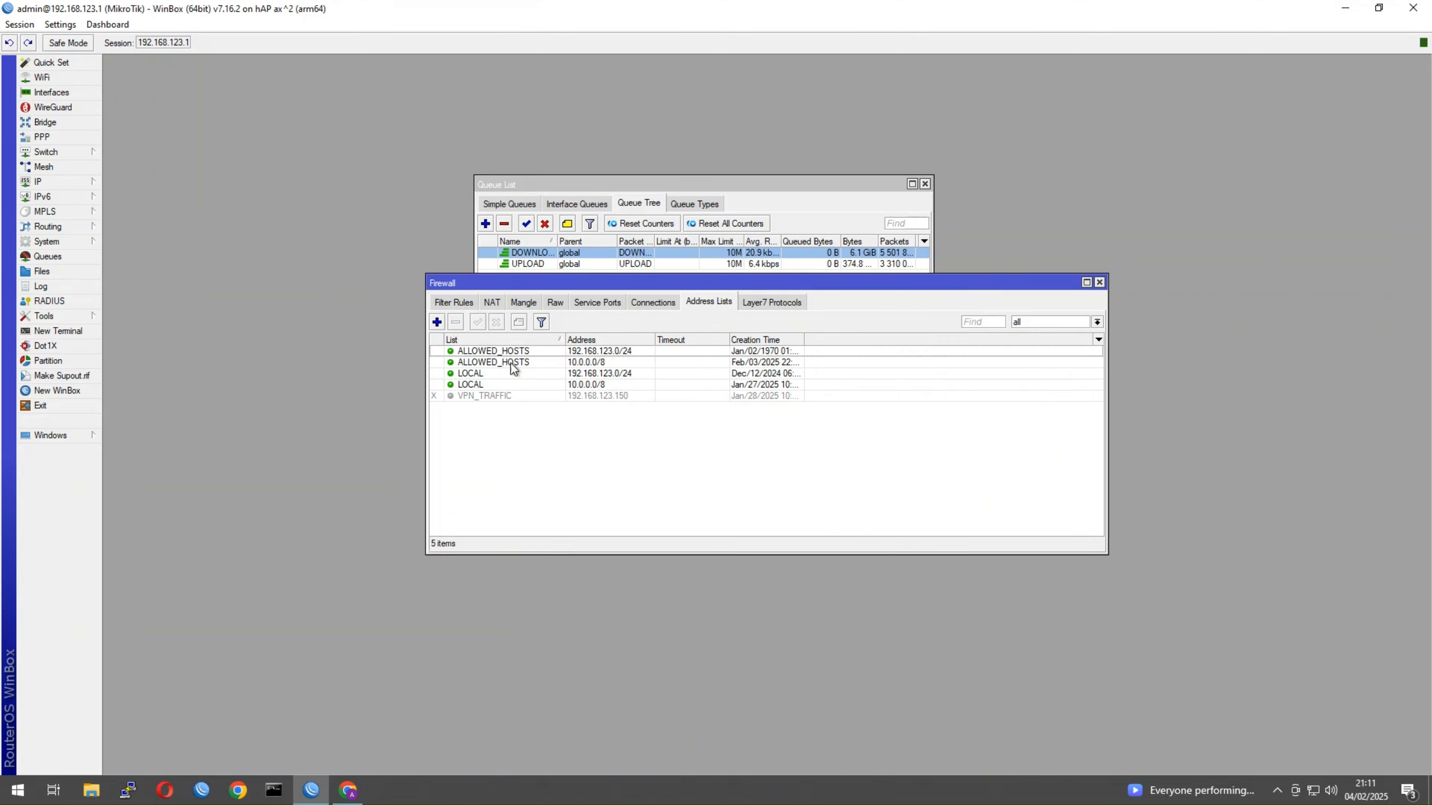
pyautogui.click(630, 351)
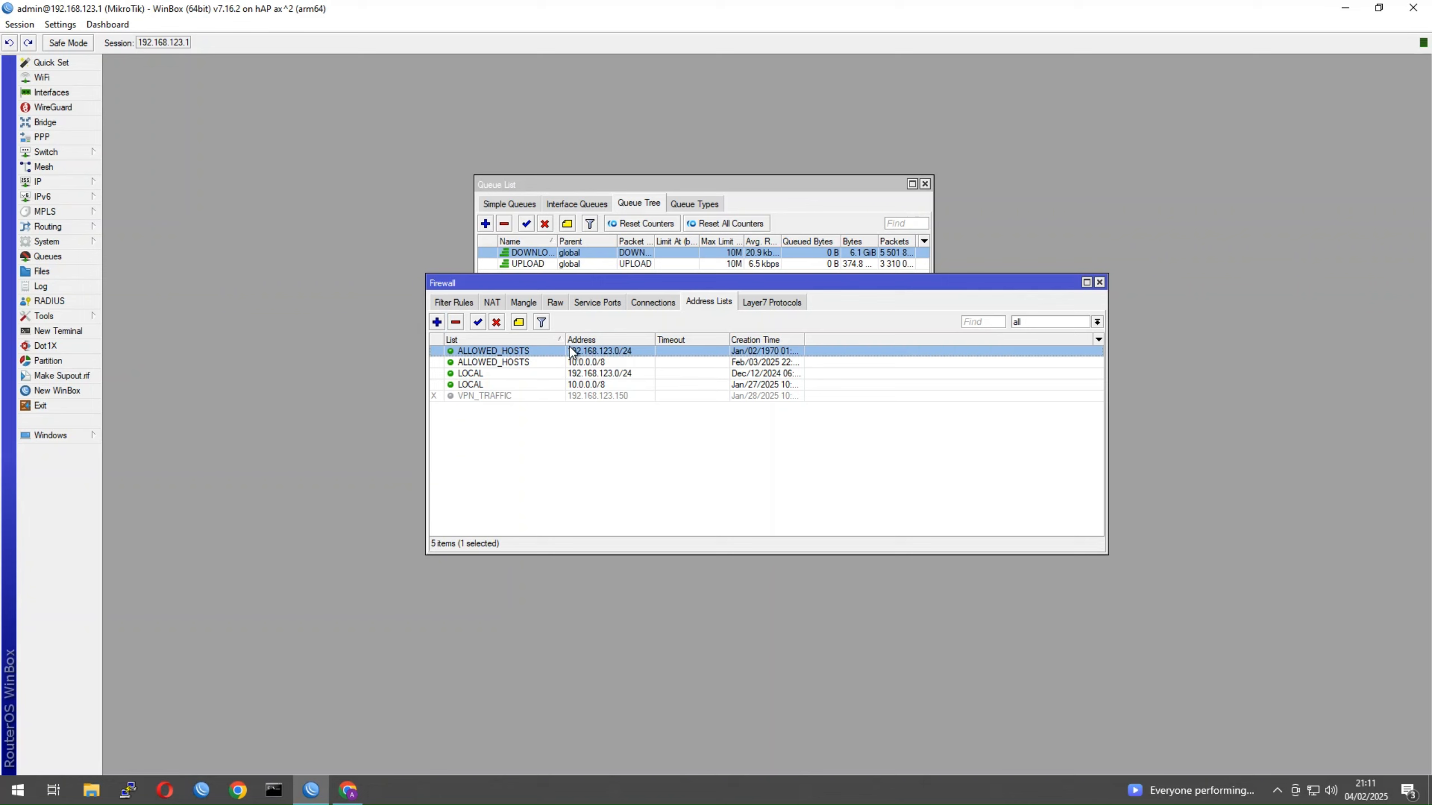
pyautogui.click(462, 306)
# Draft an input-chain rule for udp port 161 from 192.168.123.150, then discard it
pyautogui.click(437, 322)
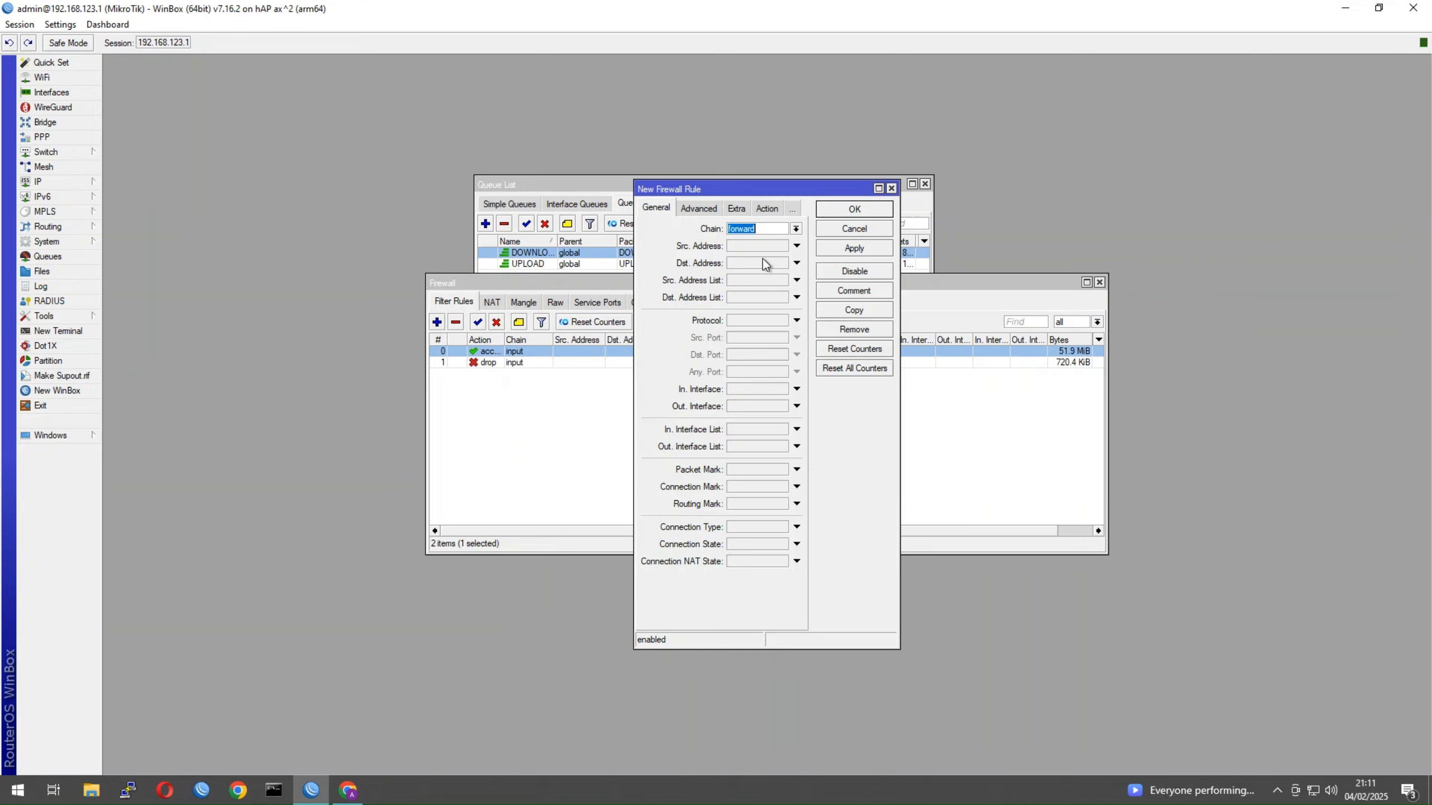
pyautogui.write('forward')
pyautogui.click(795, 228)
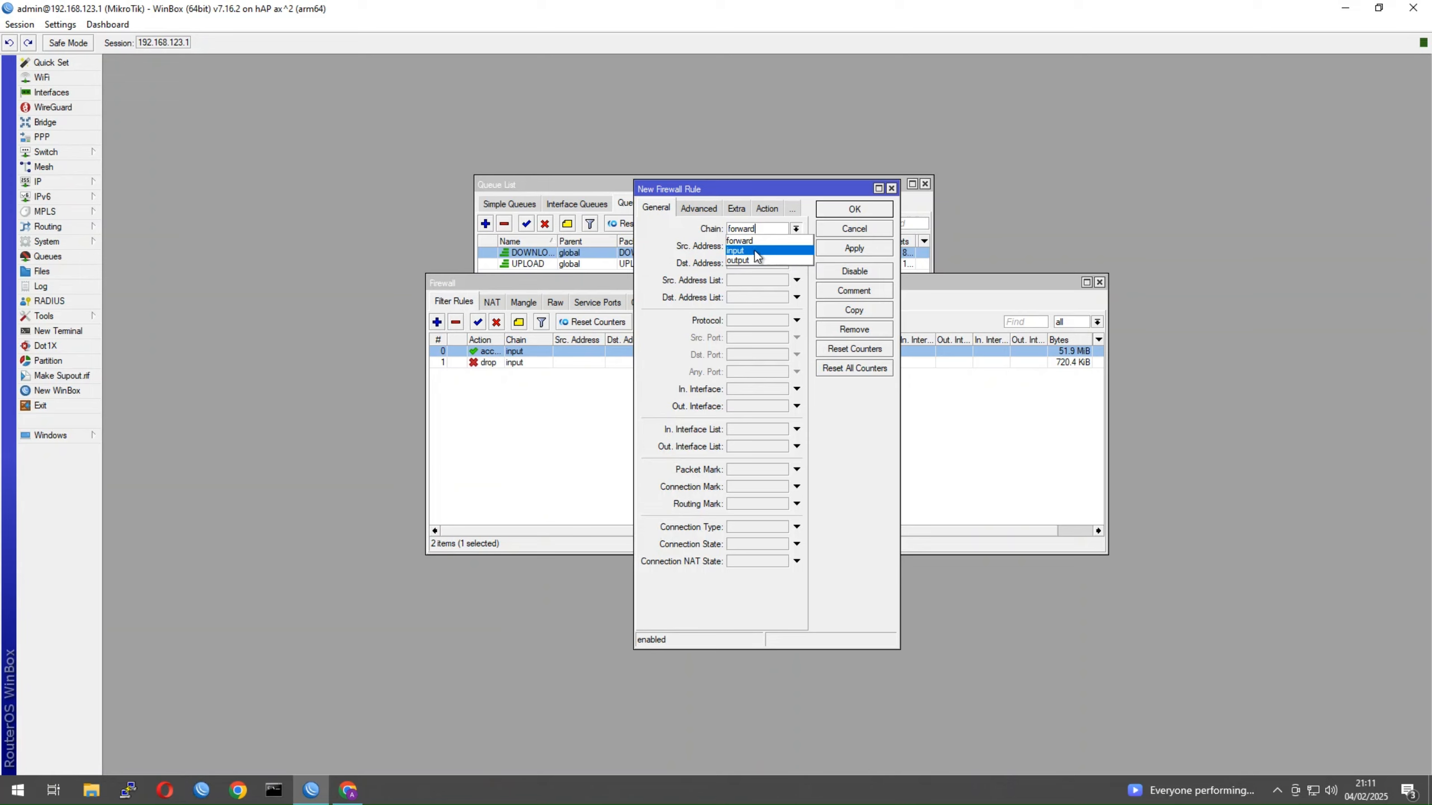
pyautogui.click(756, 251)
pyautogui.click(742, 321)
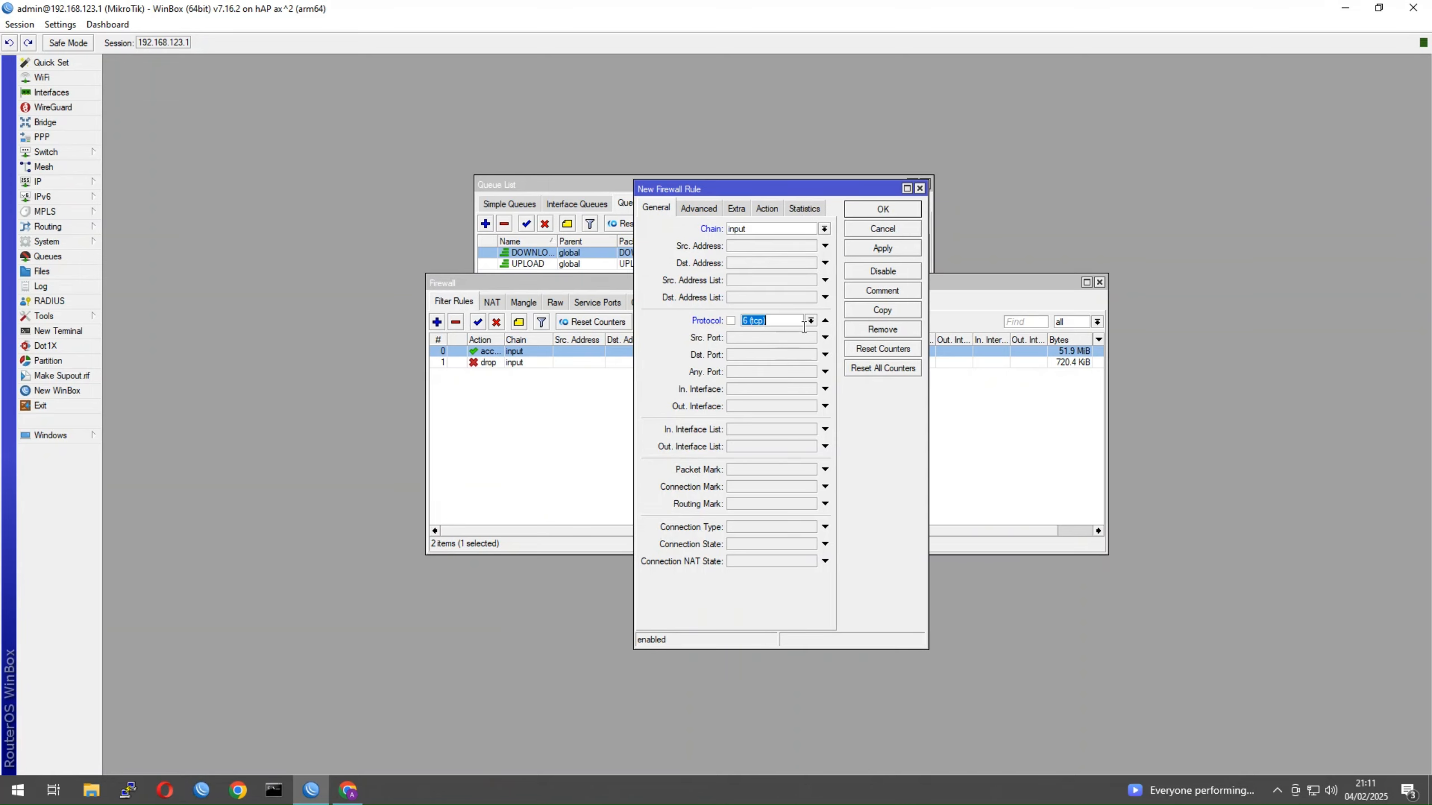
pyautogui.click(811, 320)
pyautogui.click(789, 410)
pyautogui.click(781, 358)
pyautogui.write('161')
pyautogui.click(768, 244)
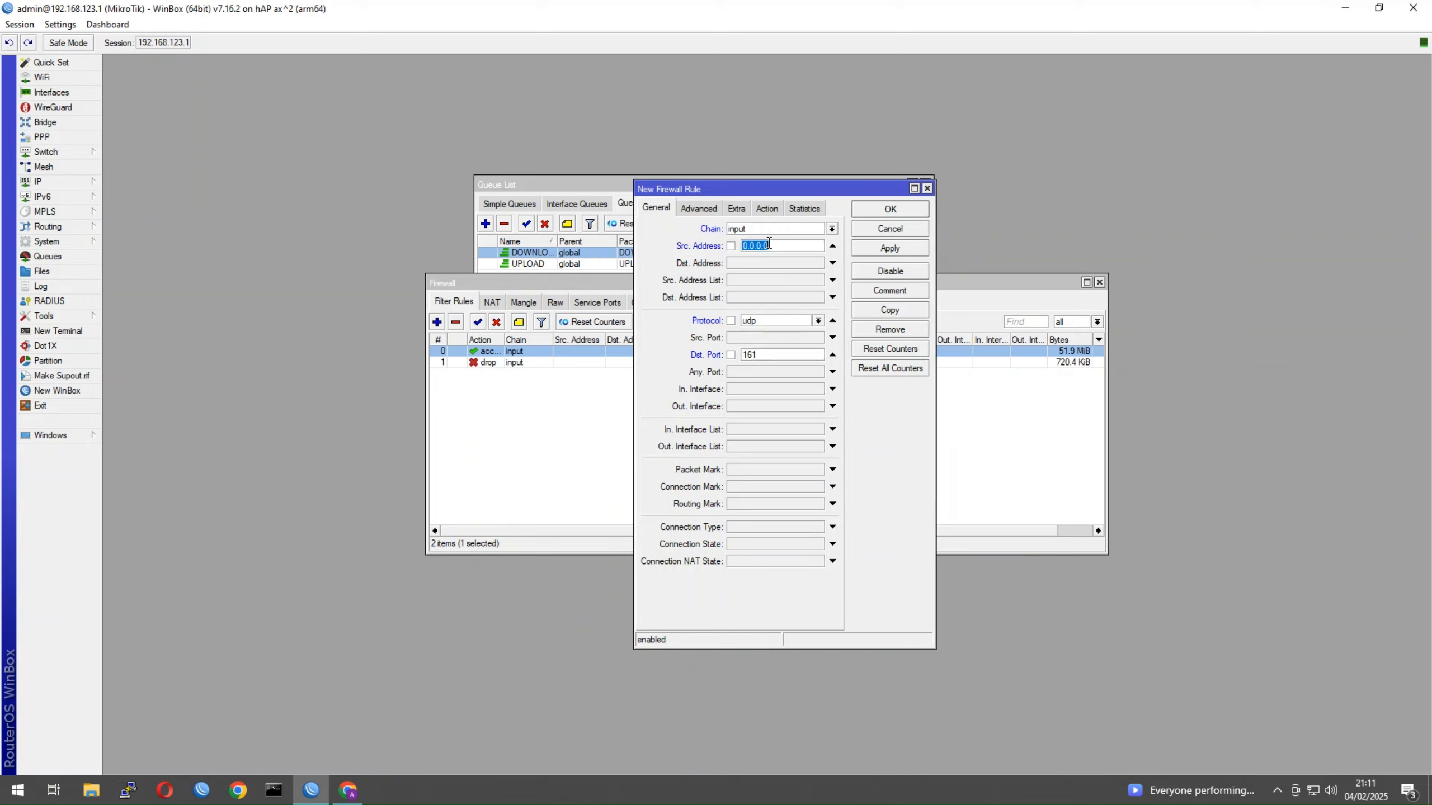
pyautogui.write('192.168.123.150')
pyautogui.click(833, 320)
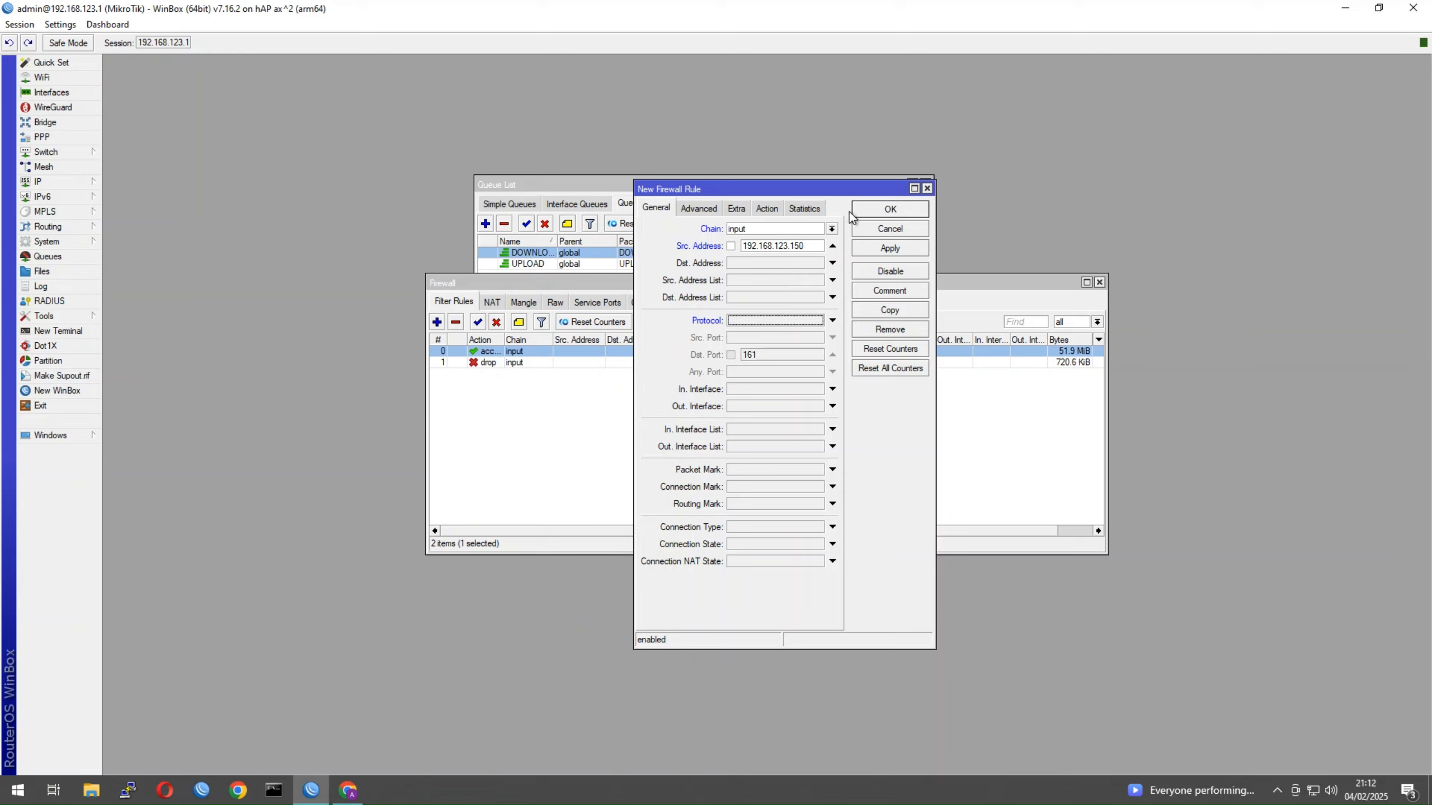
pyautogui.click(833, 246)
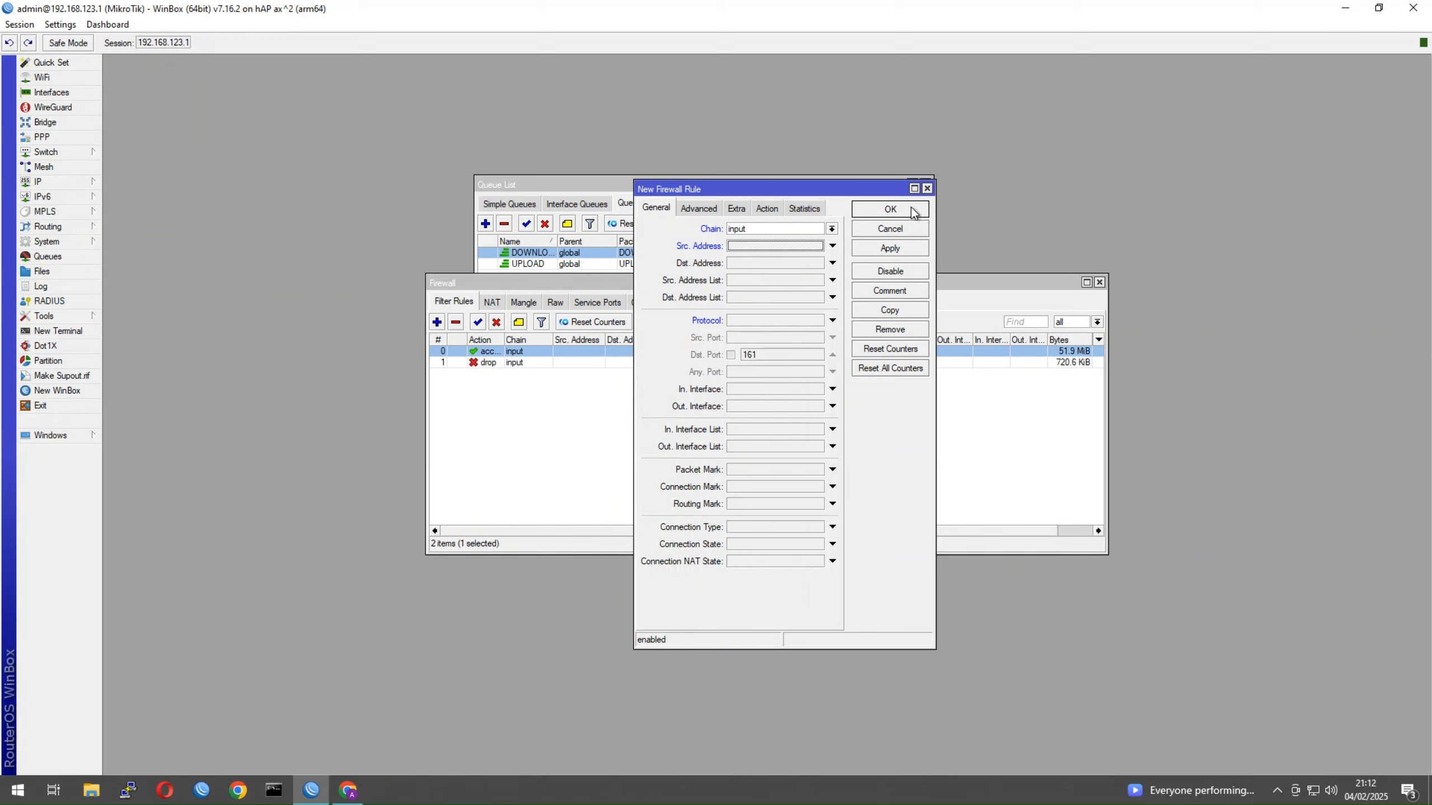
pyautogui.click(928, 189)
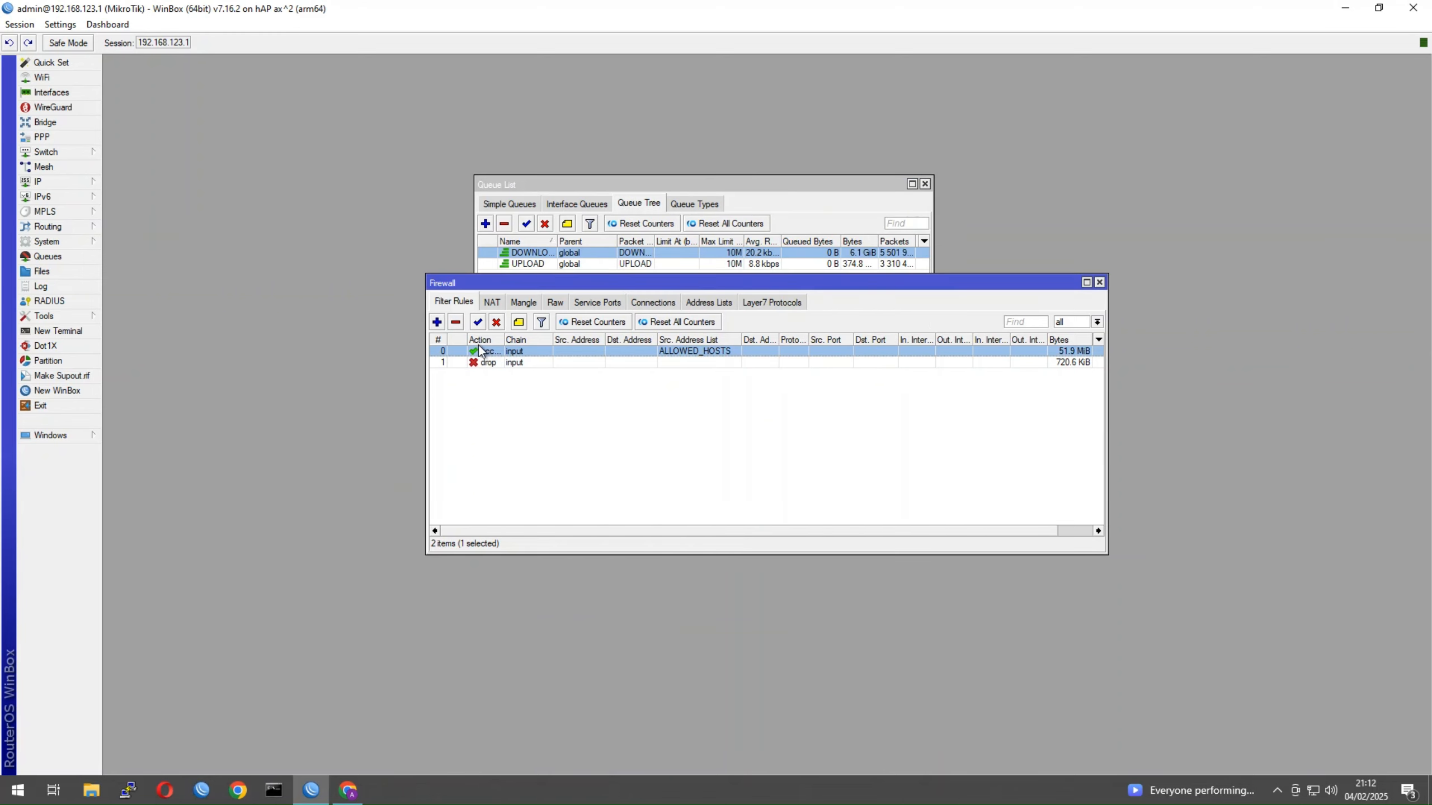
# Inspect the drop rule's settings, close it and the Firewall window, and return to PRTG
pyautogui.click(474, 363)
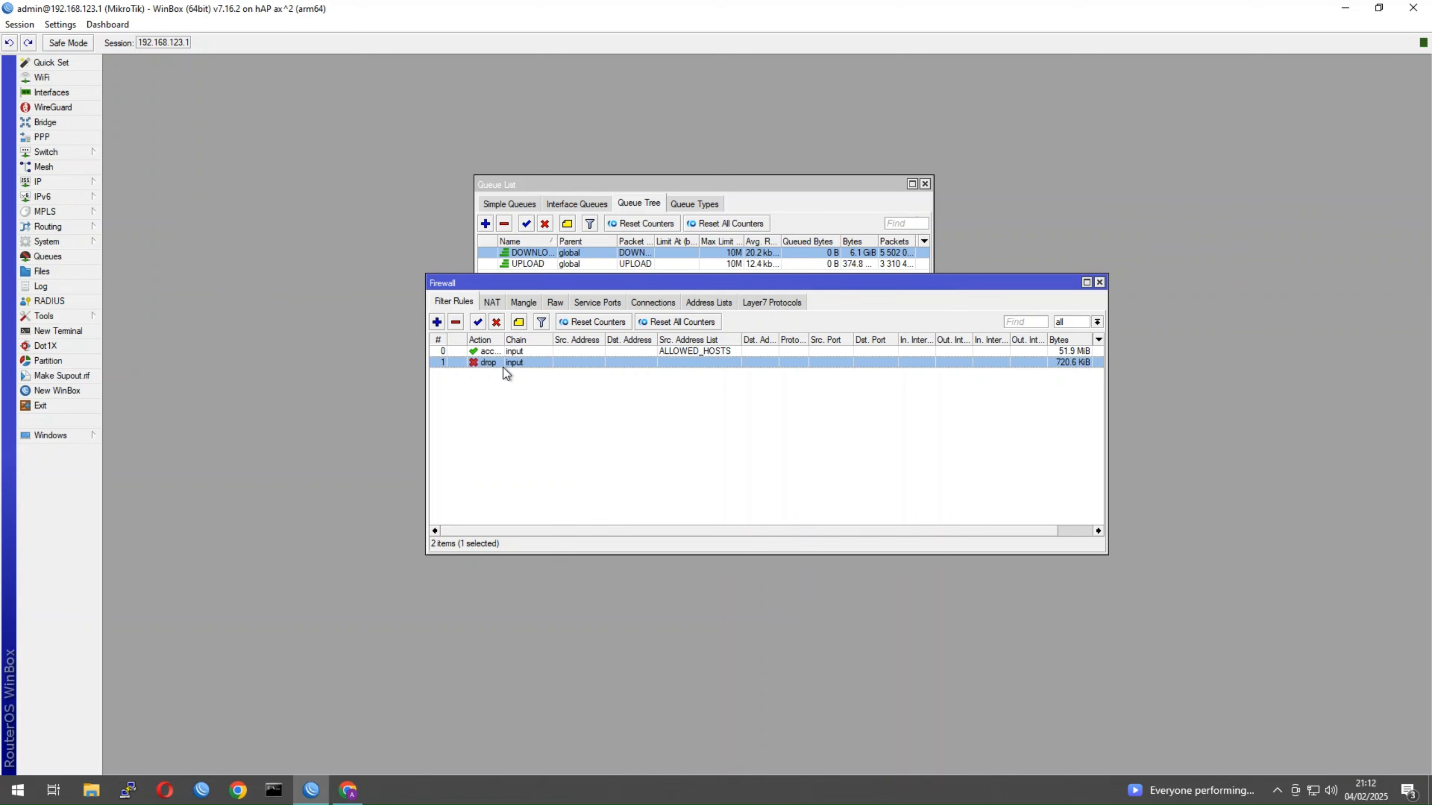
pyautogui.doubleClick(496, 359)
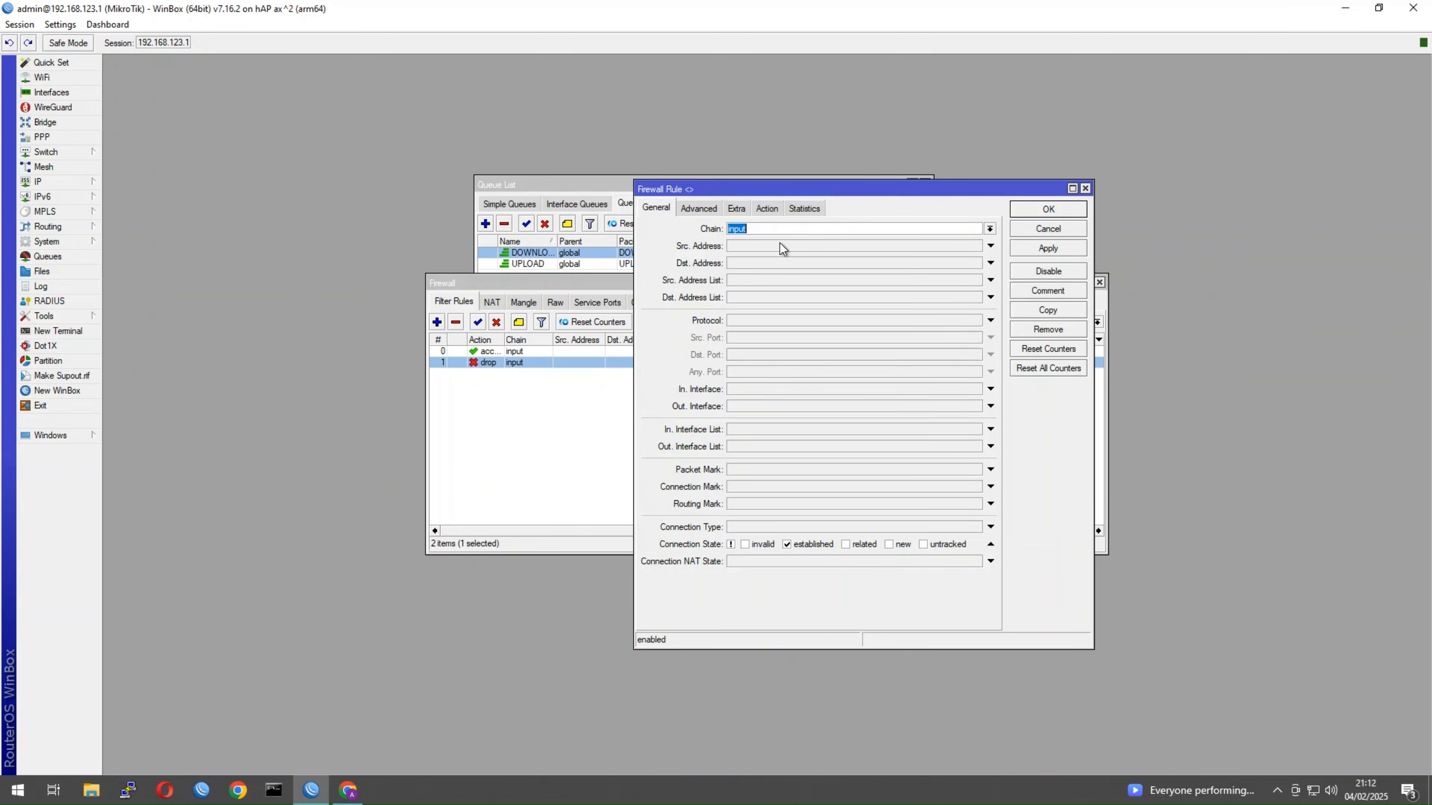
pyautogui.click(768, 210)
pyautogui.click(668, 208)
pyautogui.click(1085, 189)
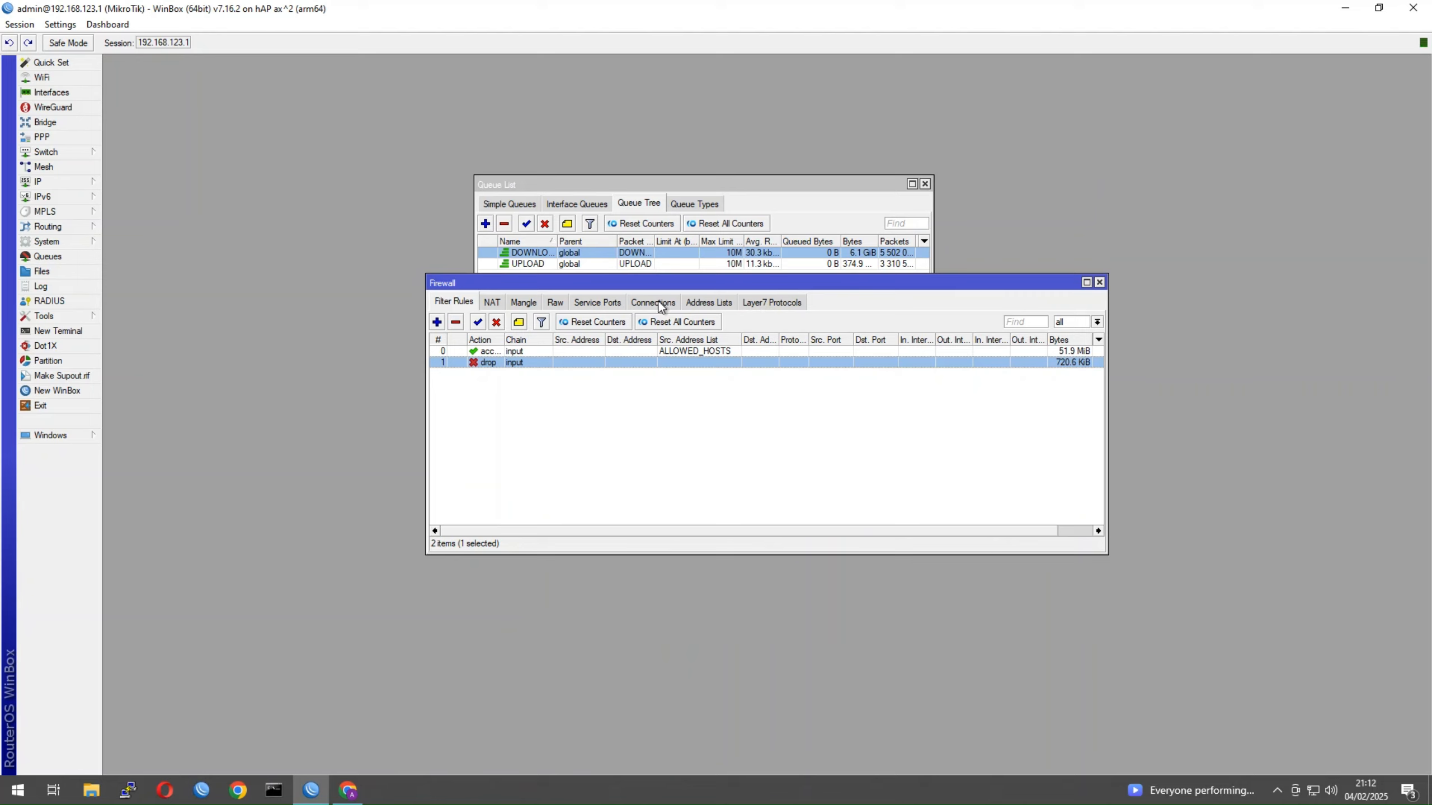
pyautogui.click(1099, 282)
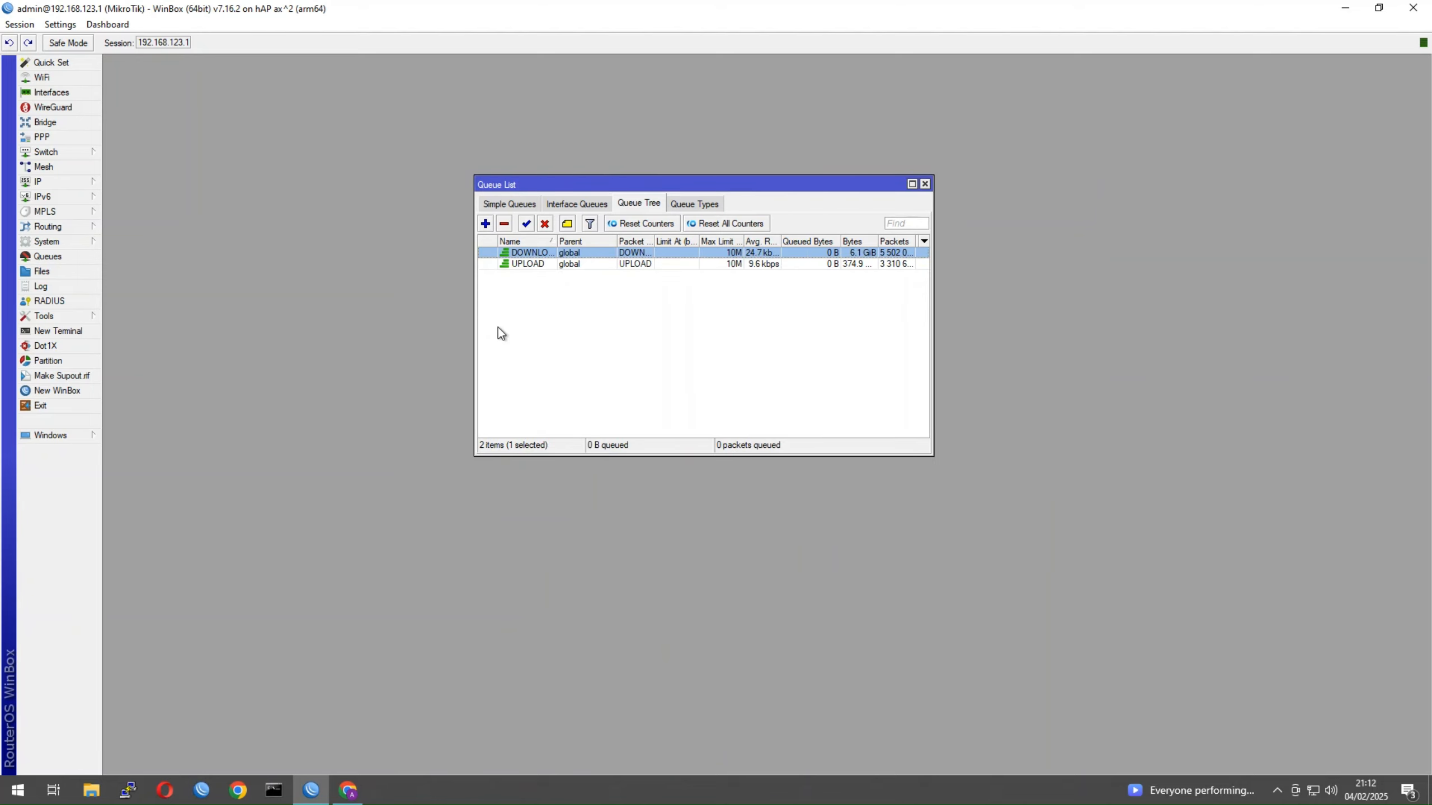
pyautogui.click(348, 790)
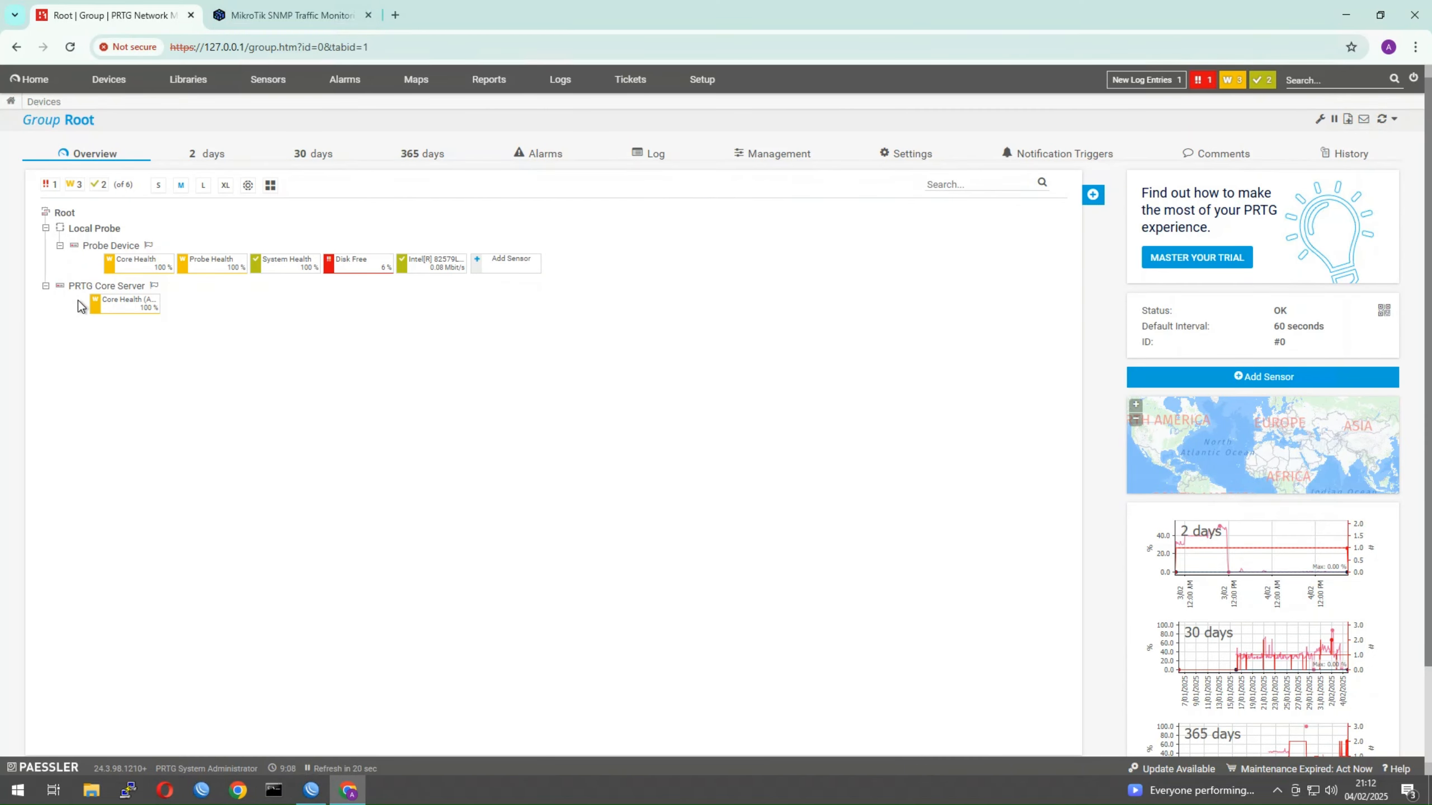
# Add a device under Local Probe named MT Test with IPv4 address 192.168.123.1
pyautogui.rightClick(107, 231)
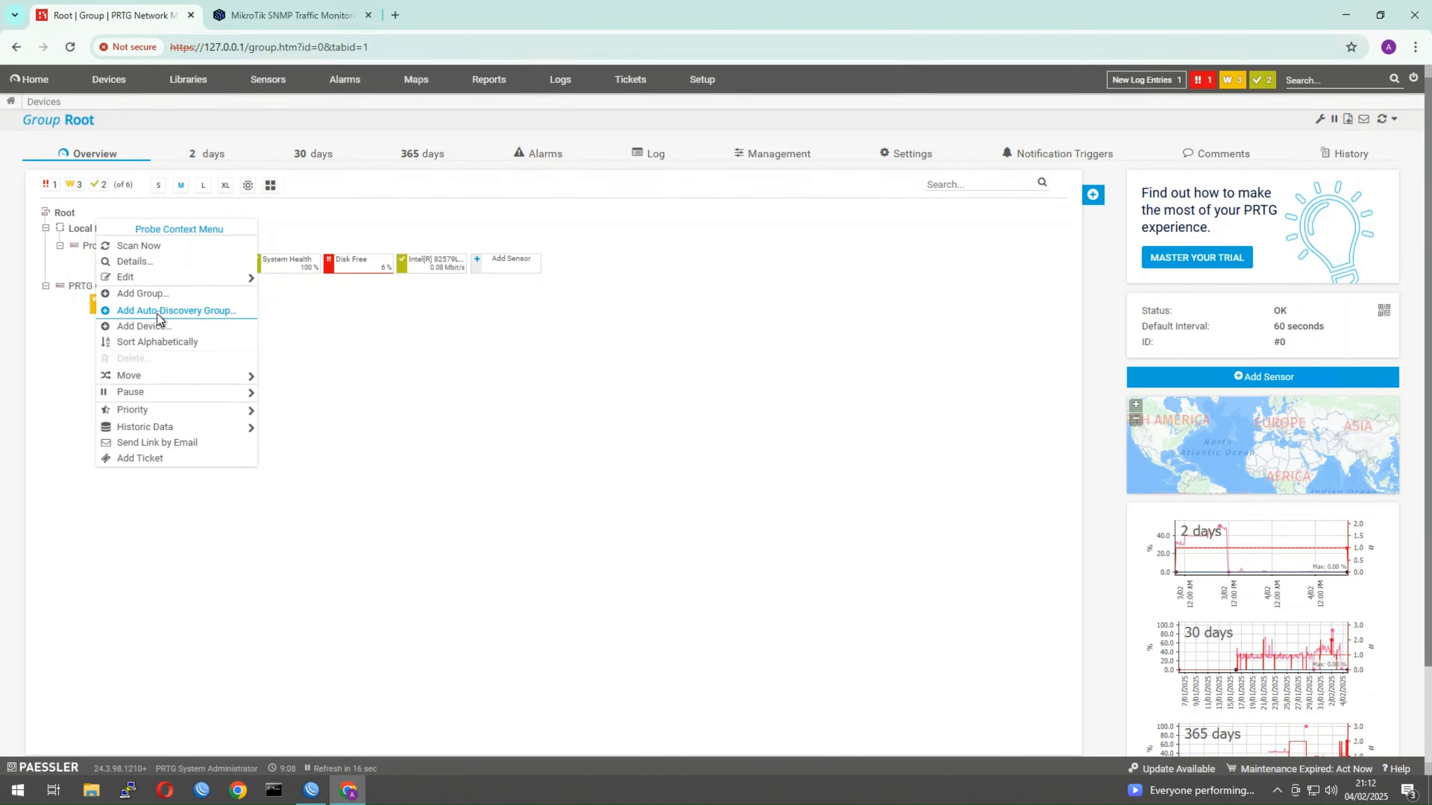
pyautogui.click(145, 328)
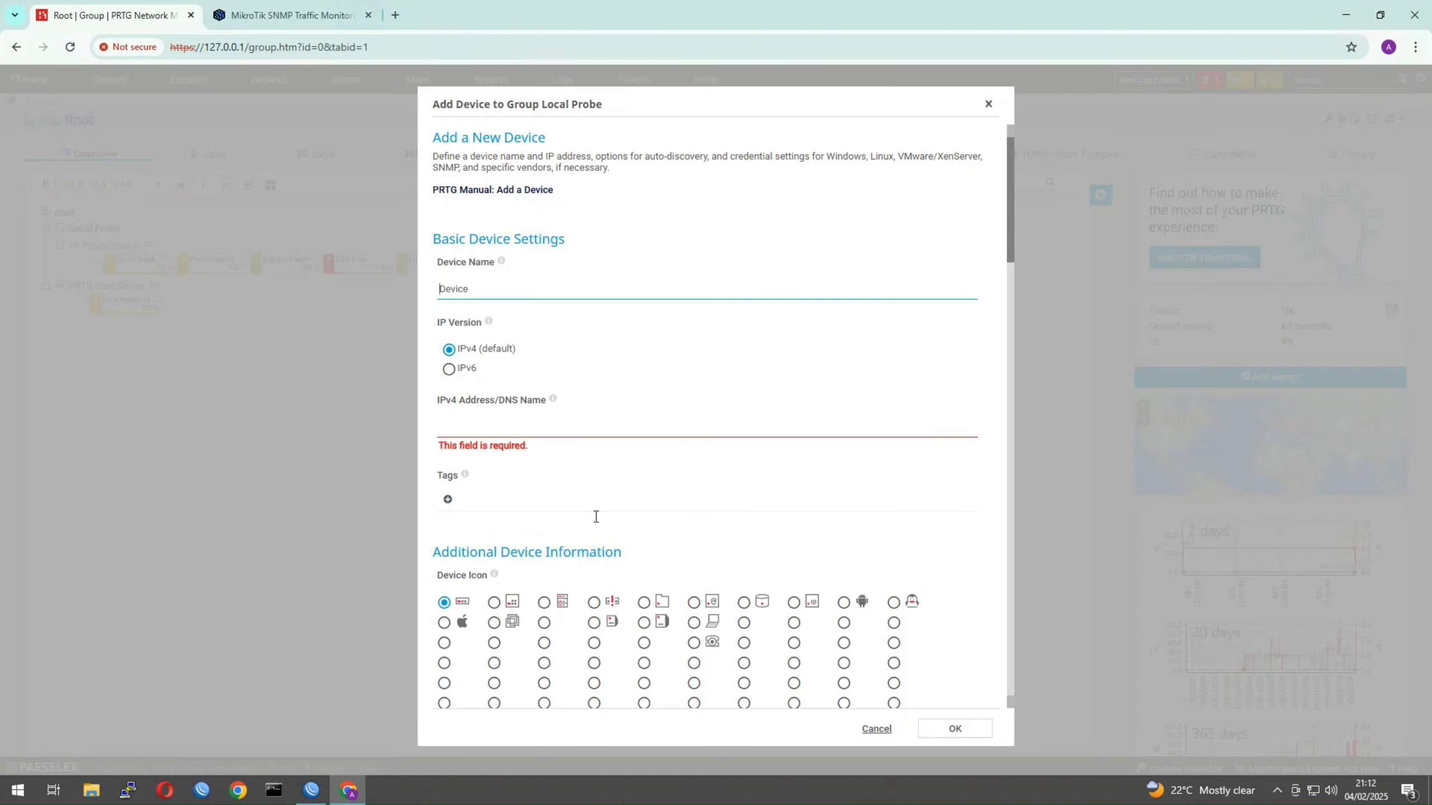
pyautogui.moveTo(488, 291); pyautogui.dragTo(380, 288)
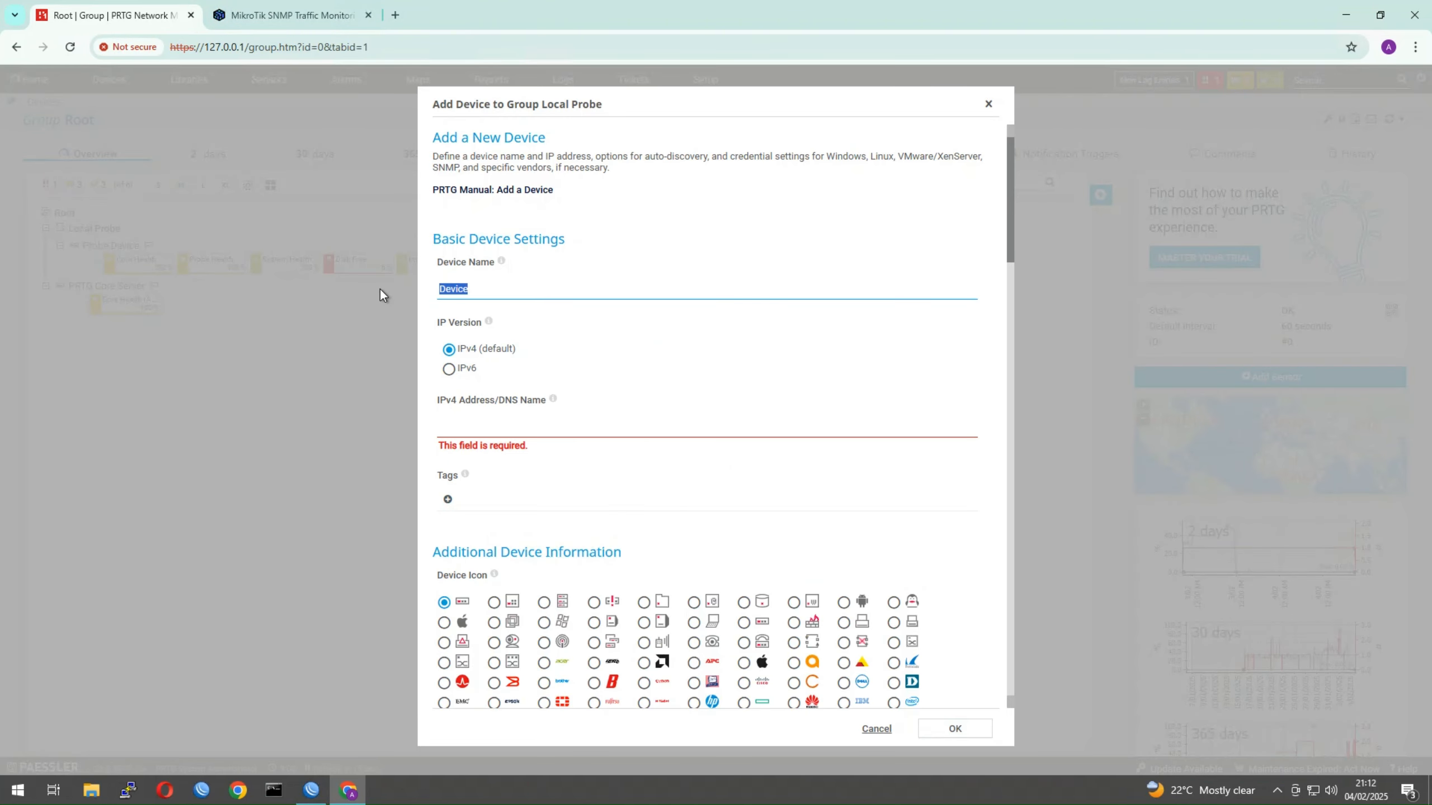
pyautogui.write('MT')
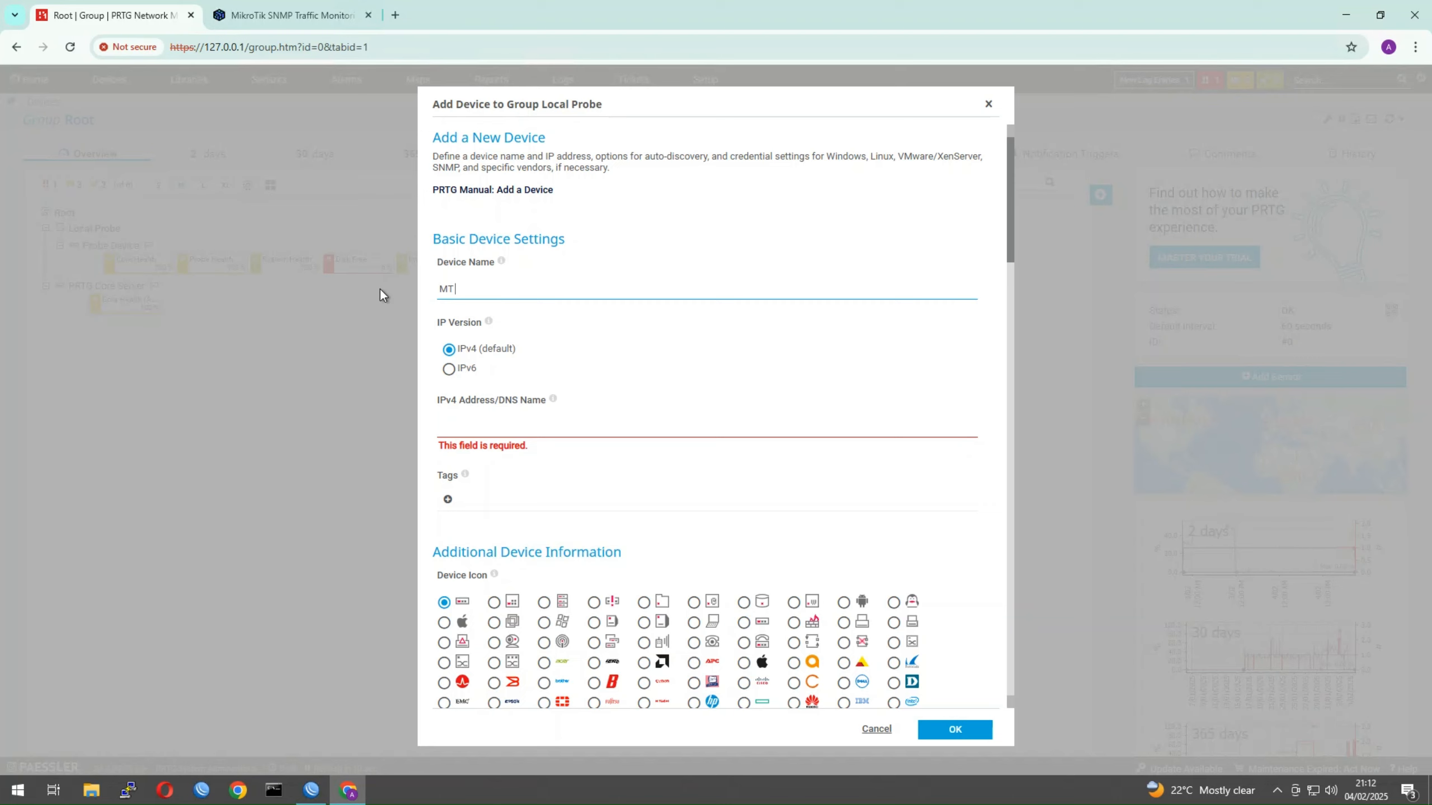
pyautogui.write(' Test')
pyautogui.click(485, 422)
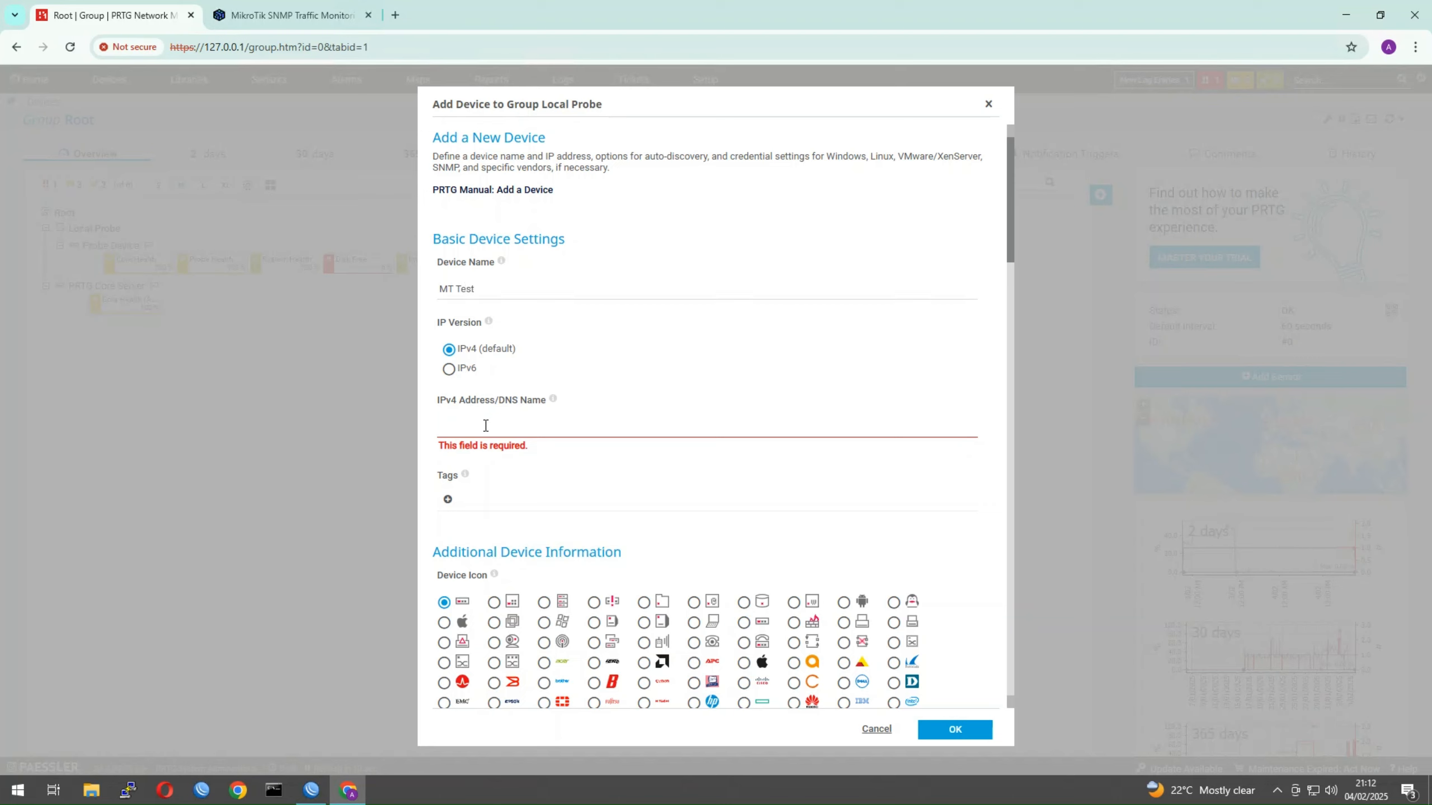
pyautogui.write('192.1')
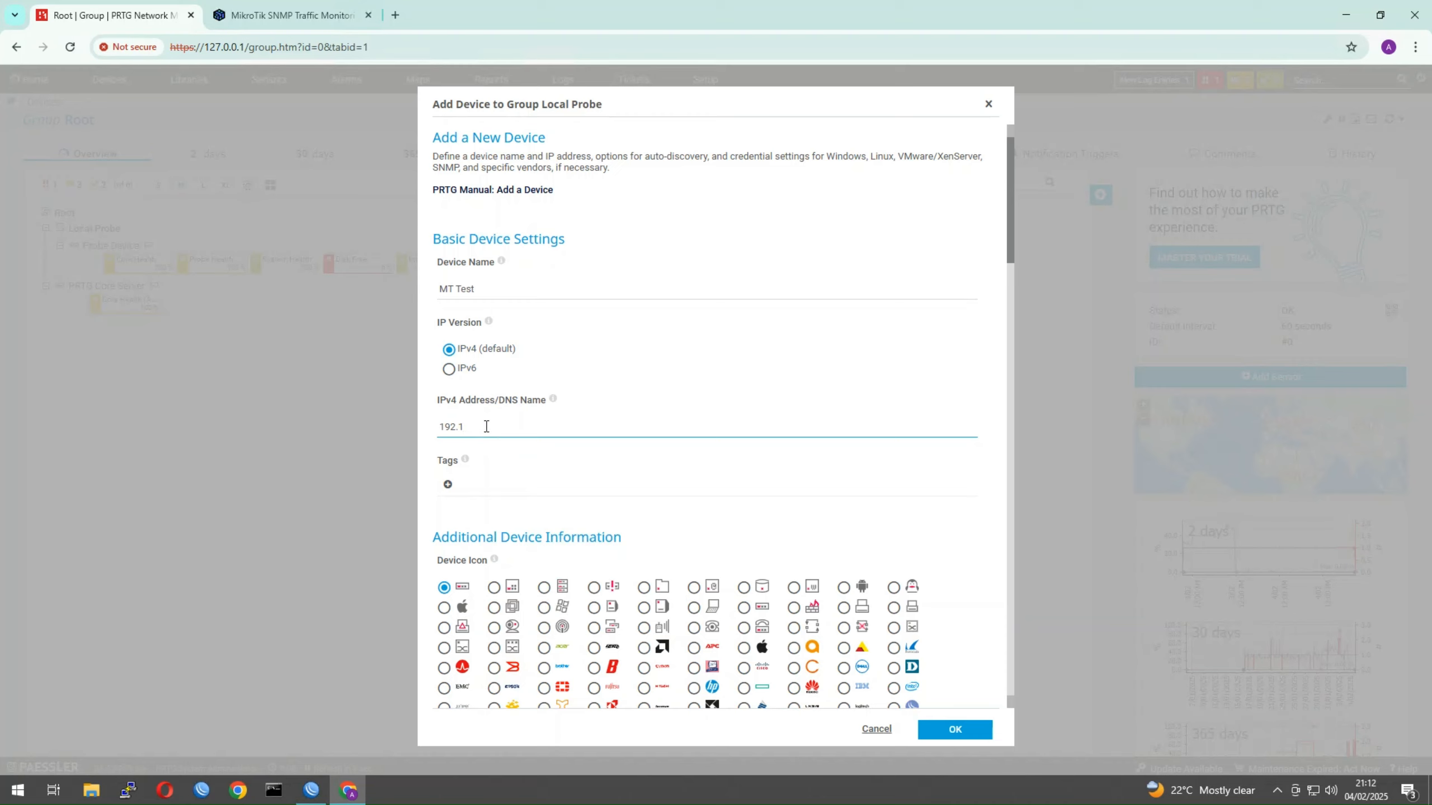
pyautogui.write('68.123.1')
pyautogui.moveTo(500, 426); pyautogui.dragTo(411, 438)
# Pick a custom device icon and scroll down to the inherited credentials
pyautogui.scroll(-3, 713, 615)
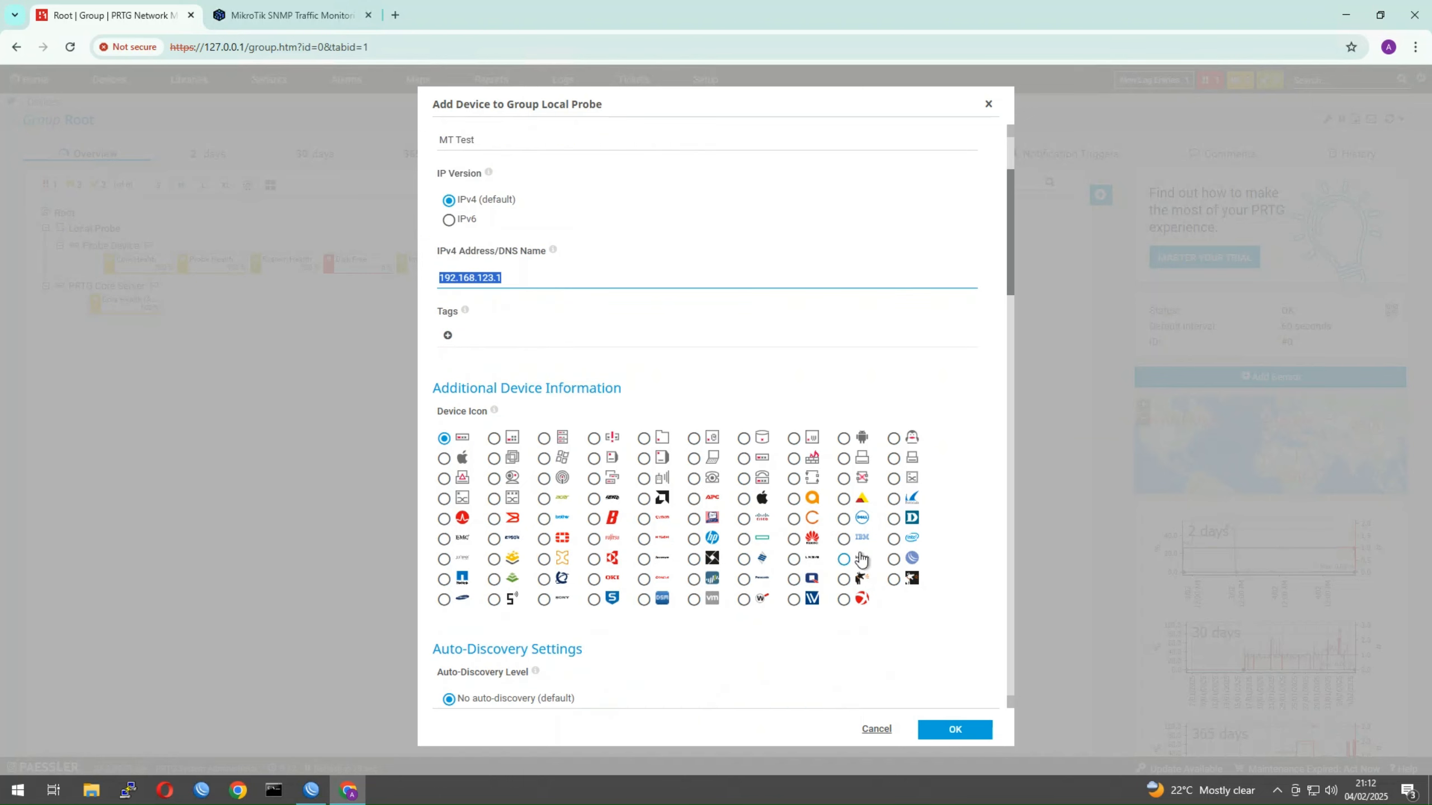
pyautogui.click(913, 560)
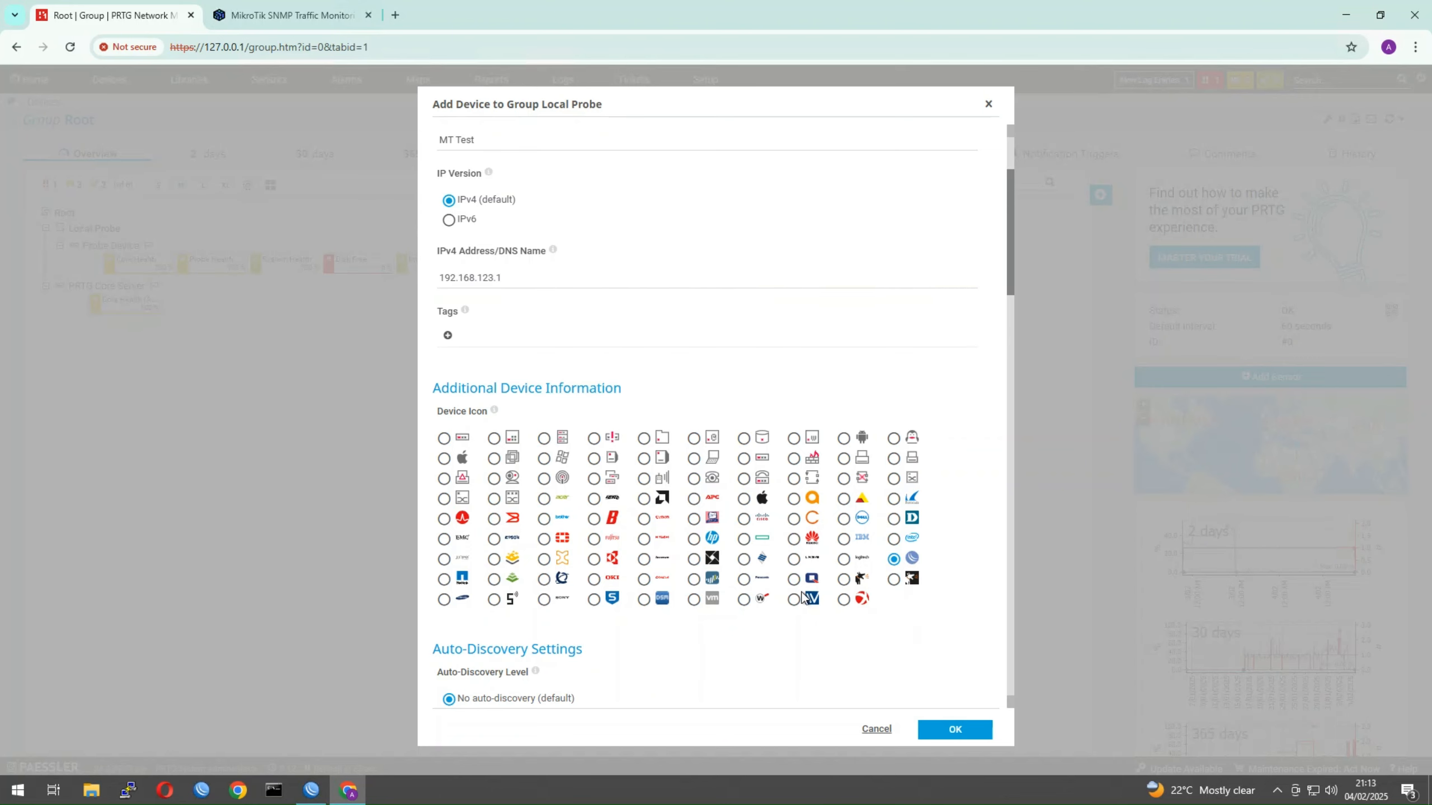
pyautogui.scroll(-4, 805, 606)
pyautogui.scroll(-1, 544, 495)
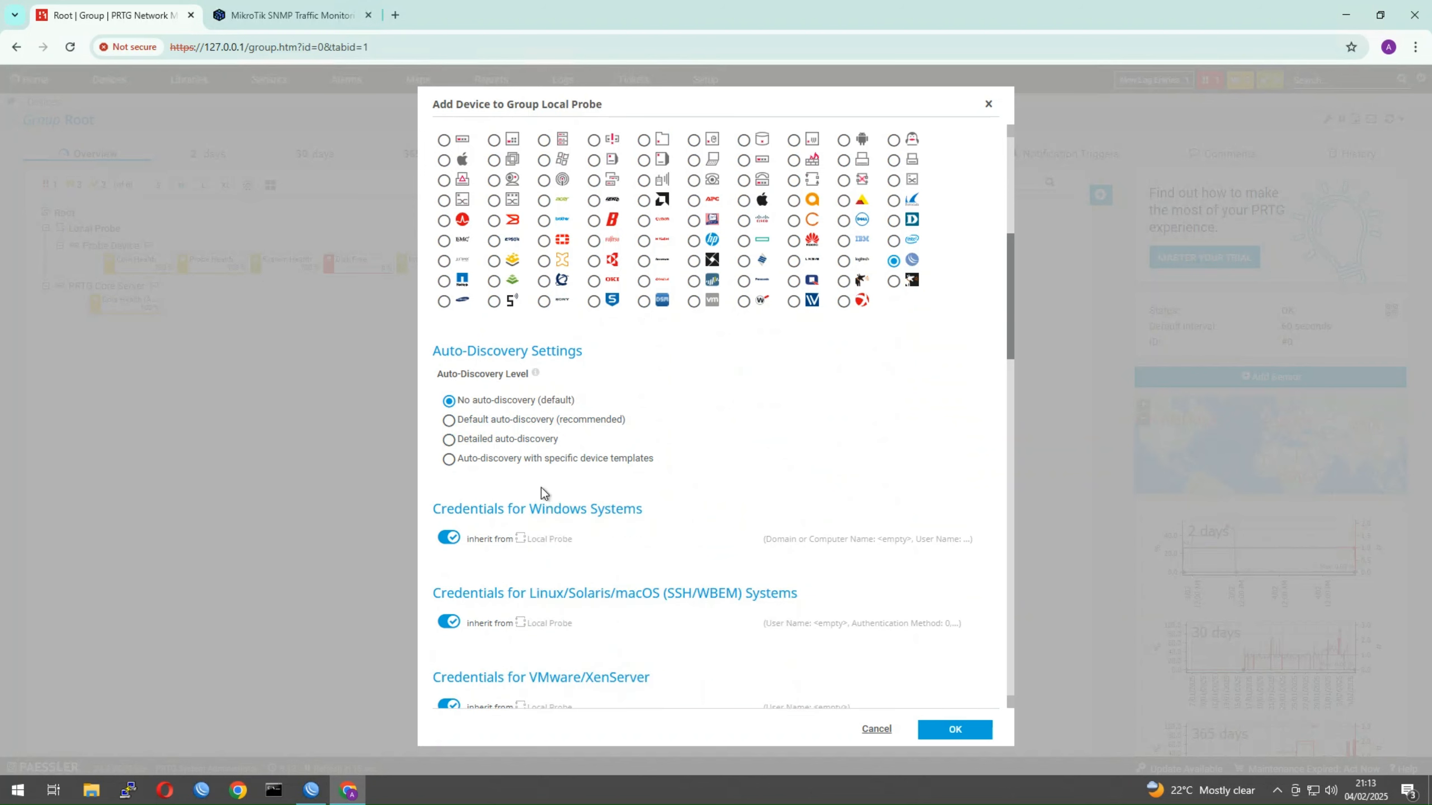
pyautogui.scroll(-3, 596, 559)
pyautogui.scroll(-1, 596, 560)
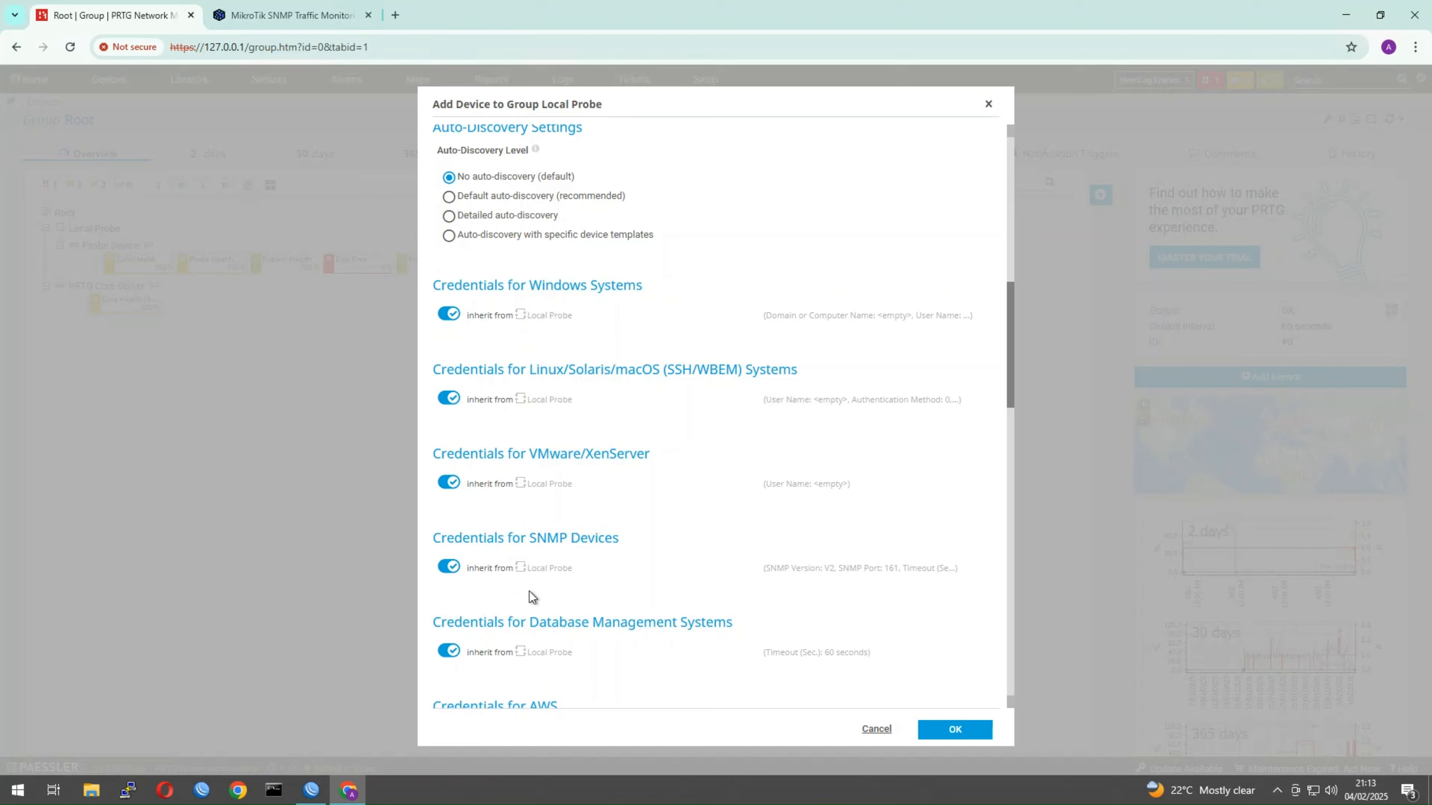
# Stop inheriting SNMP credentials and switch the device to SNMP v3 with SHA authentication
pyautogui.click(454, 568)
pyautogui.scroll(-1, 617, 595)
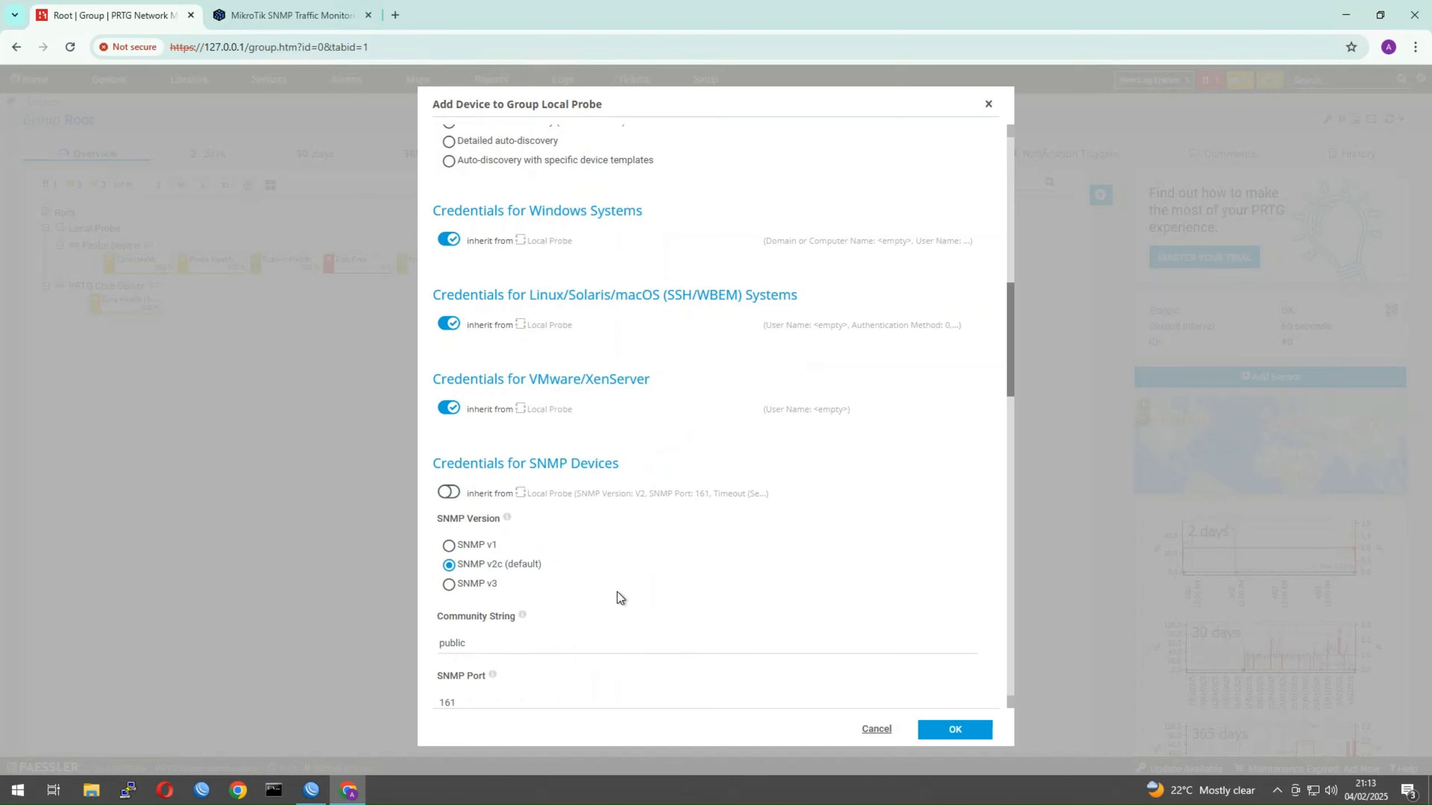
pyautogui.scroll(-2, 575, 563)
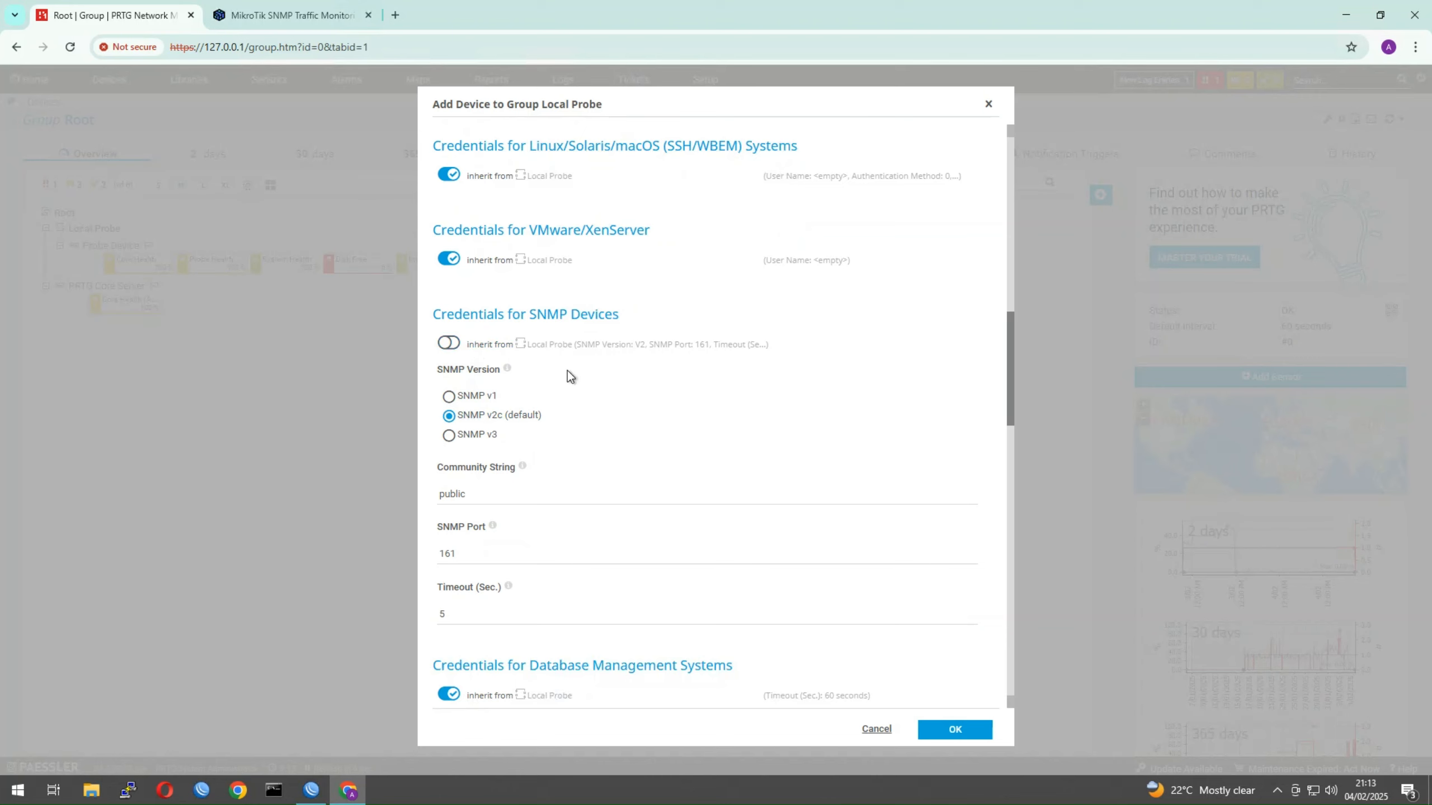
pyautogui.scroll(2, 569, 375)
pyautogui.scroll(-2, 516, 485)
pyautogui.click(462, 439)
pyautogui.scroll(-1, 534, 465)
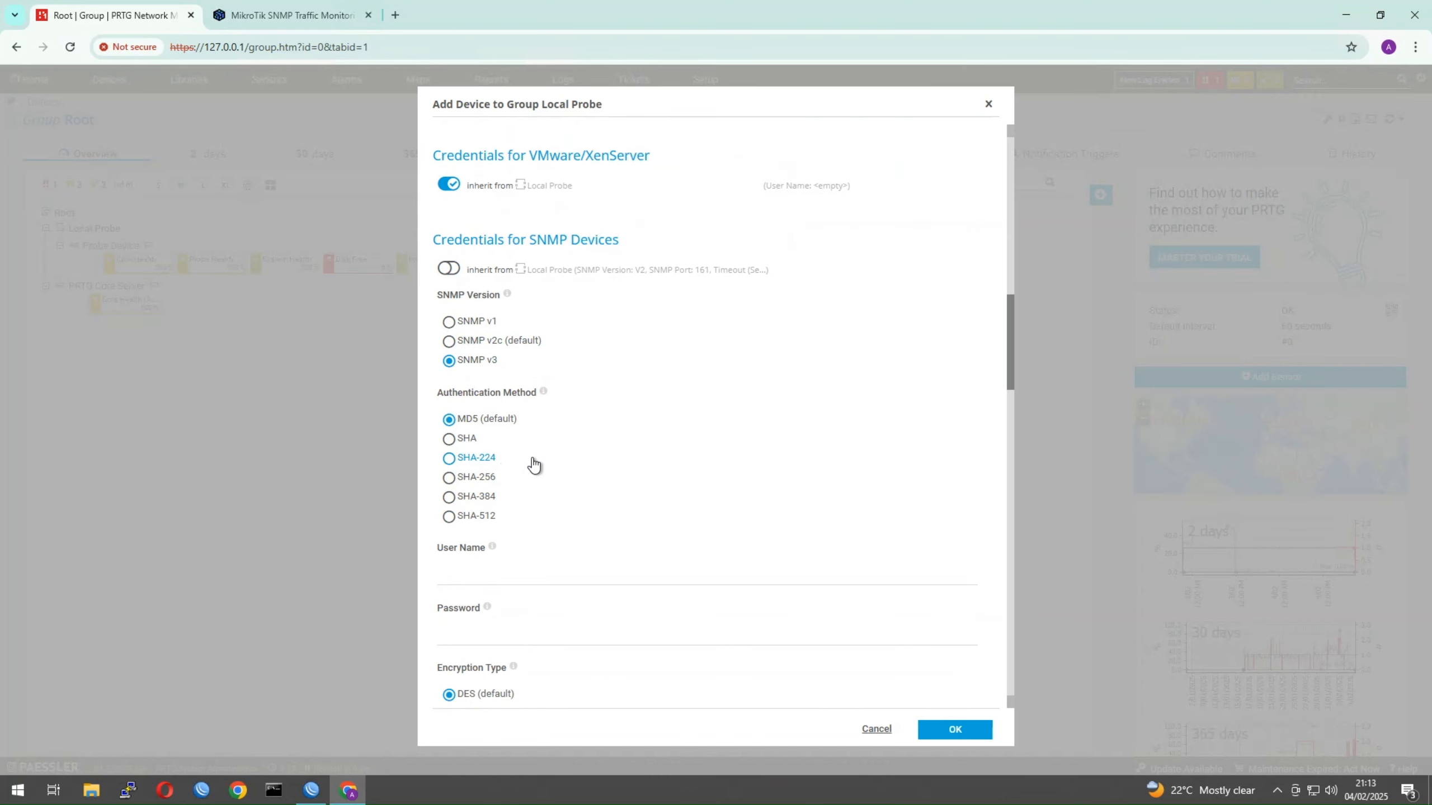
pyautogui.click(449, 440)
# Enter the SNMP v3 user name 'snmp-sser' and the authentication password
pyautogui.click(475, 629)
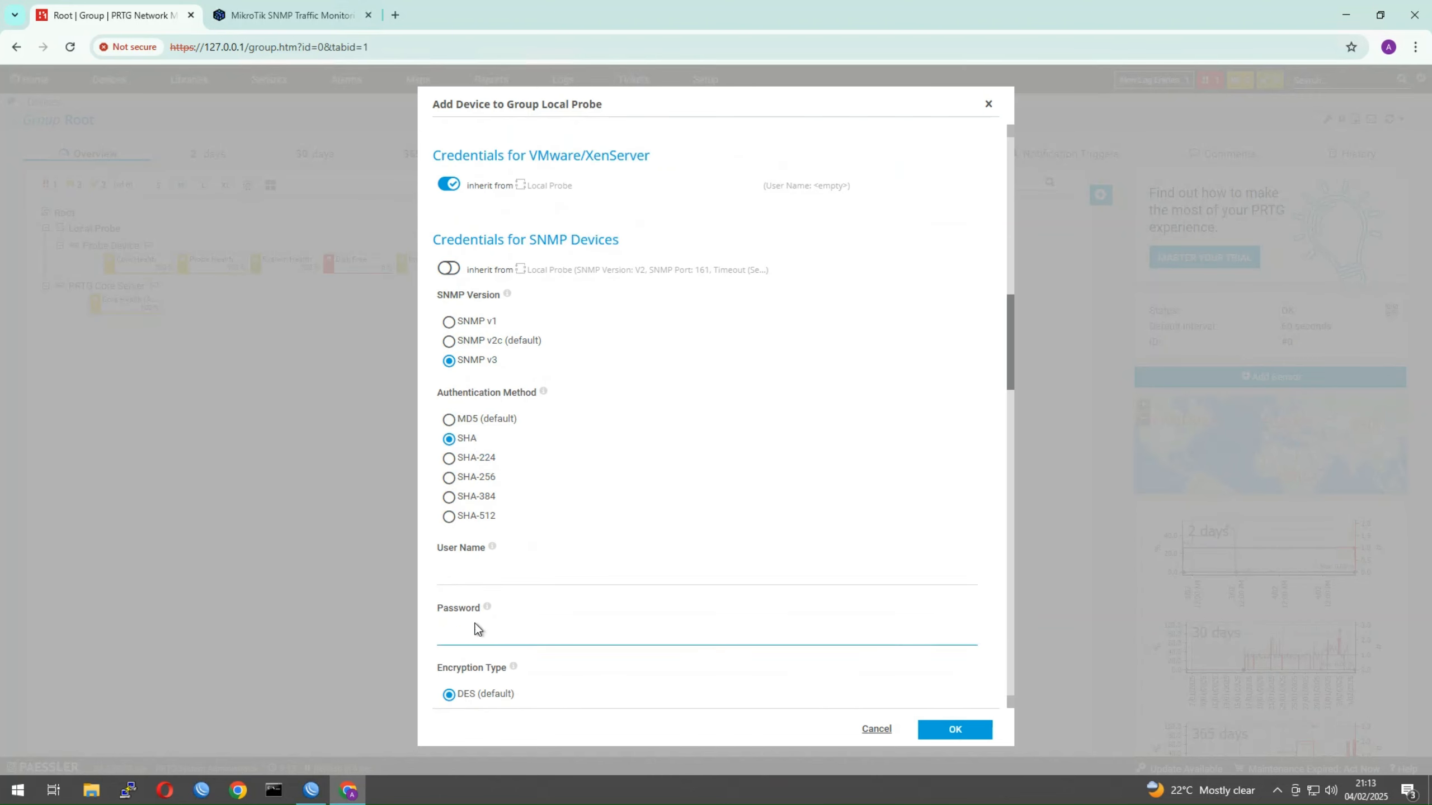
pyautogui.click(476, 576)
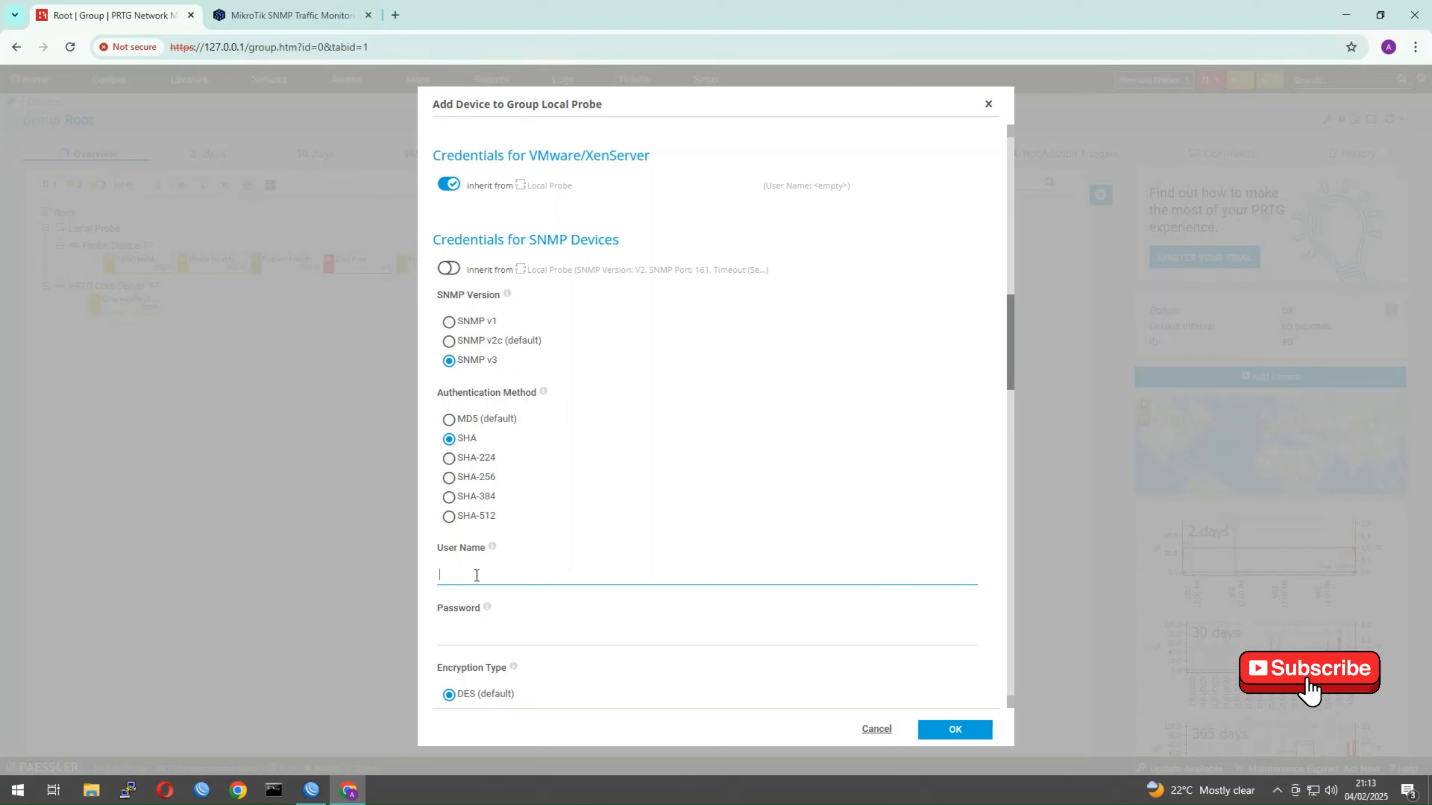
pyautogui.write('snmp-')
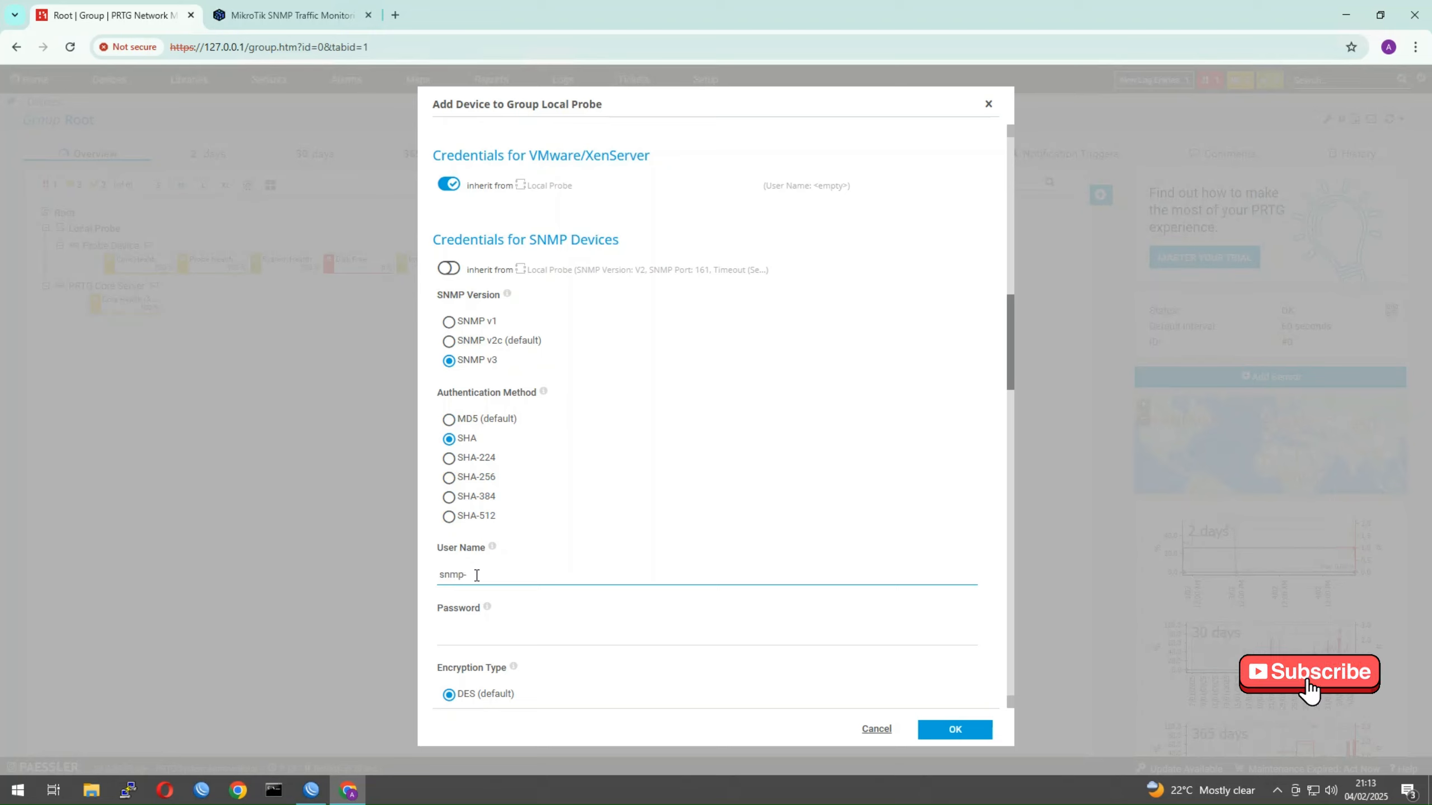
pyautogui.write('sser')
pyautogui.click(491, 625)
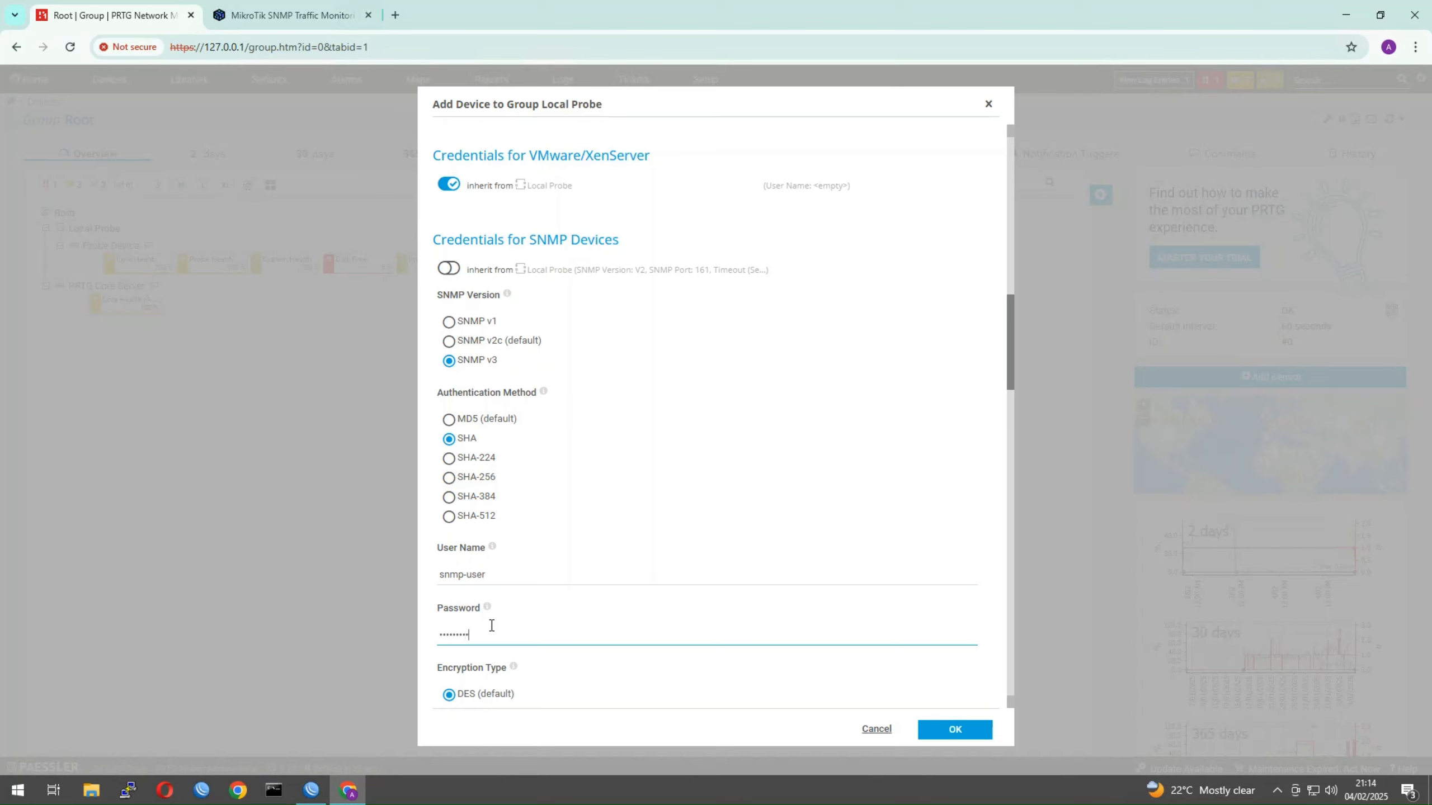
# Choose AES encryption, enter the encryption key, and save the MT Test device
pyautogui.scroll(-3, 492, 625)
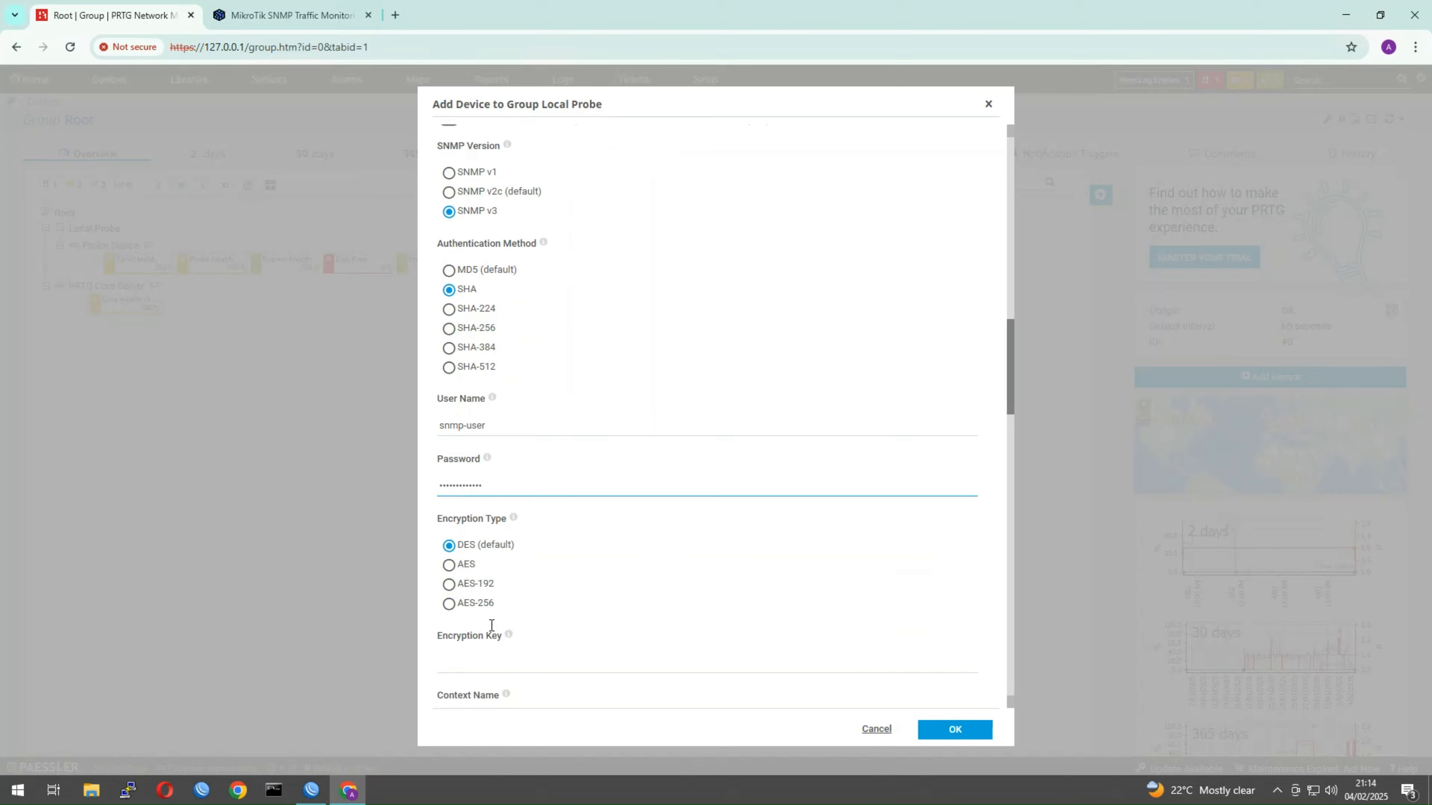
pyautogui.click(466, 565)
pyautogui.scroll(-2, 482, 546)
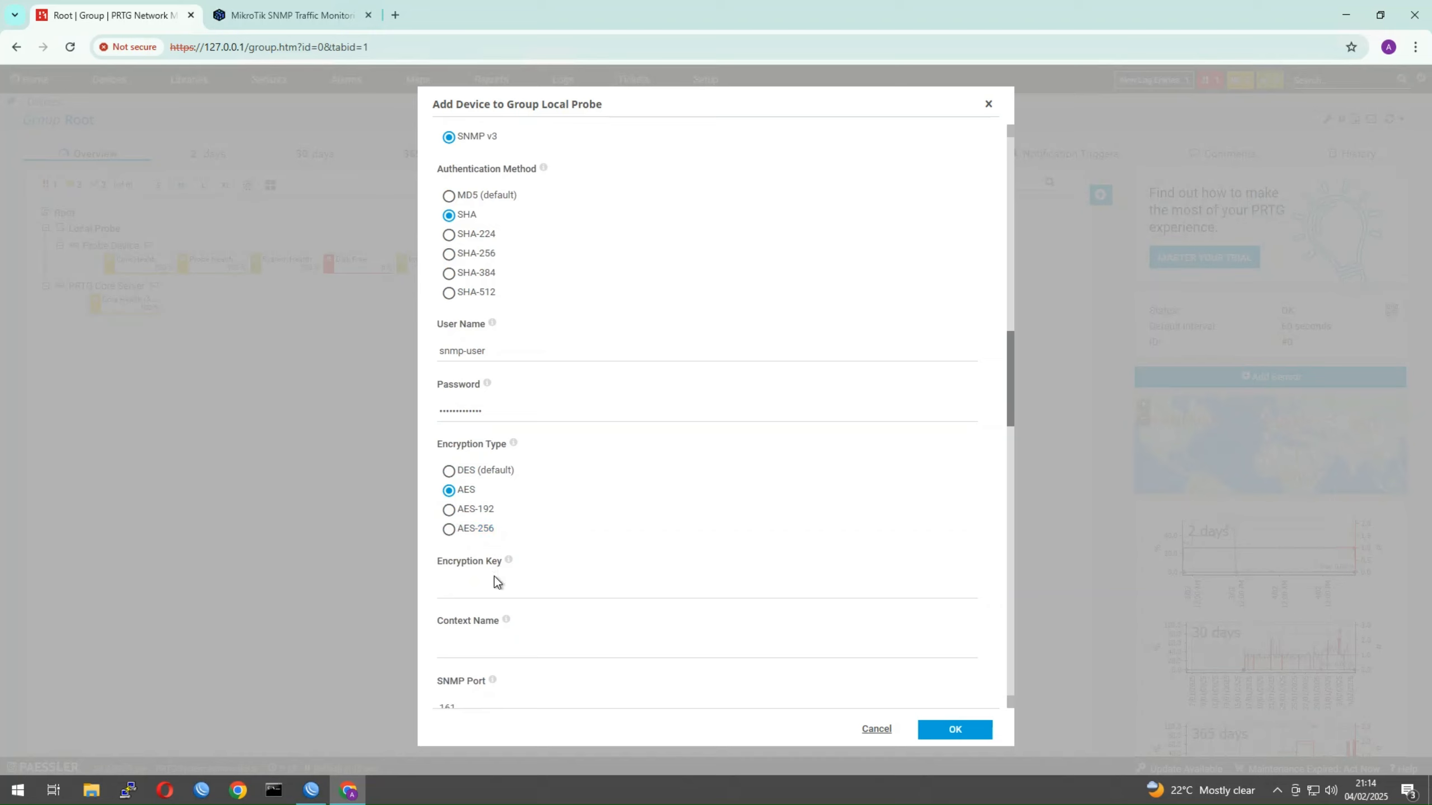
pyautogui.click(492, 591)
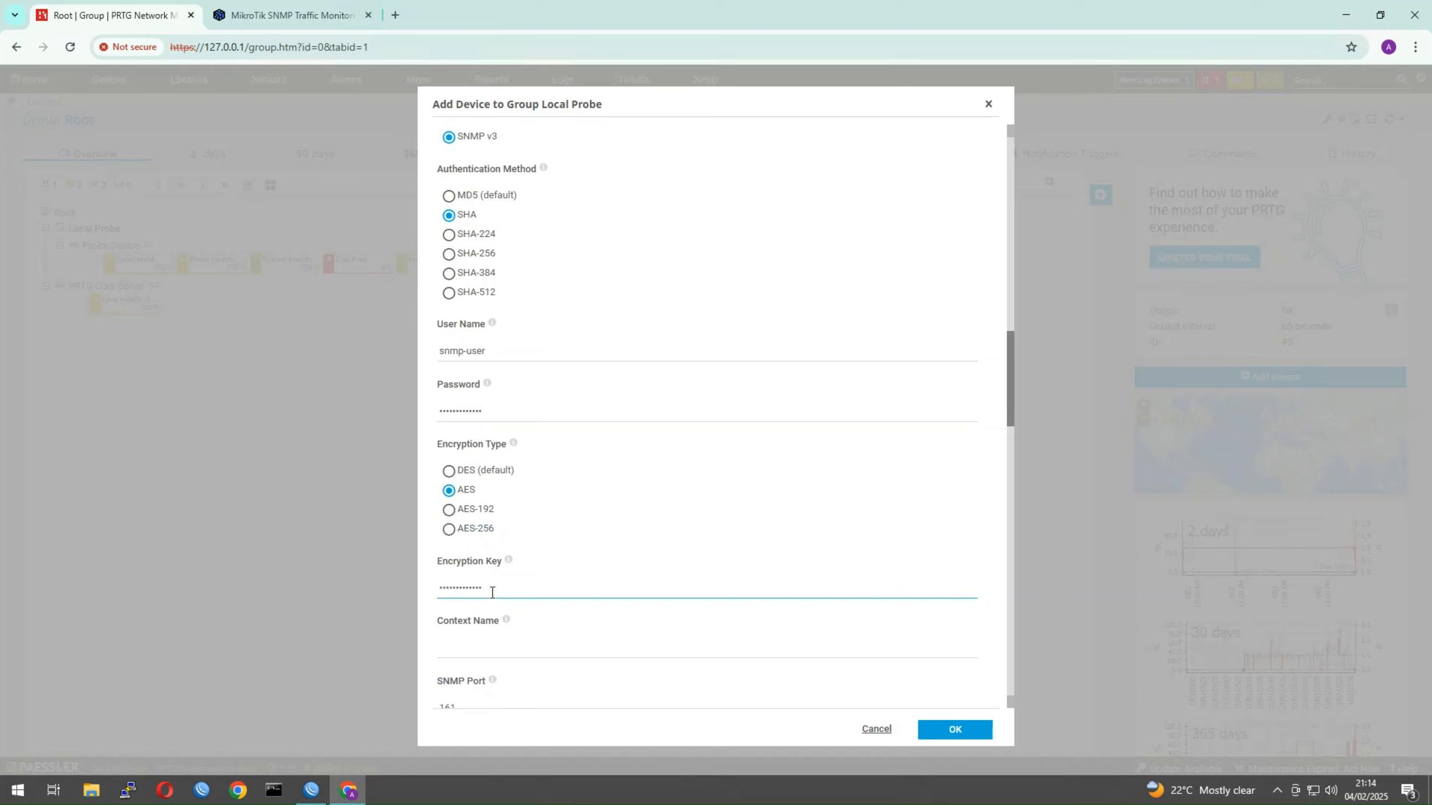
pyautogui.scroll(-1, 508, 654)
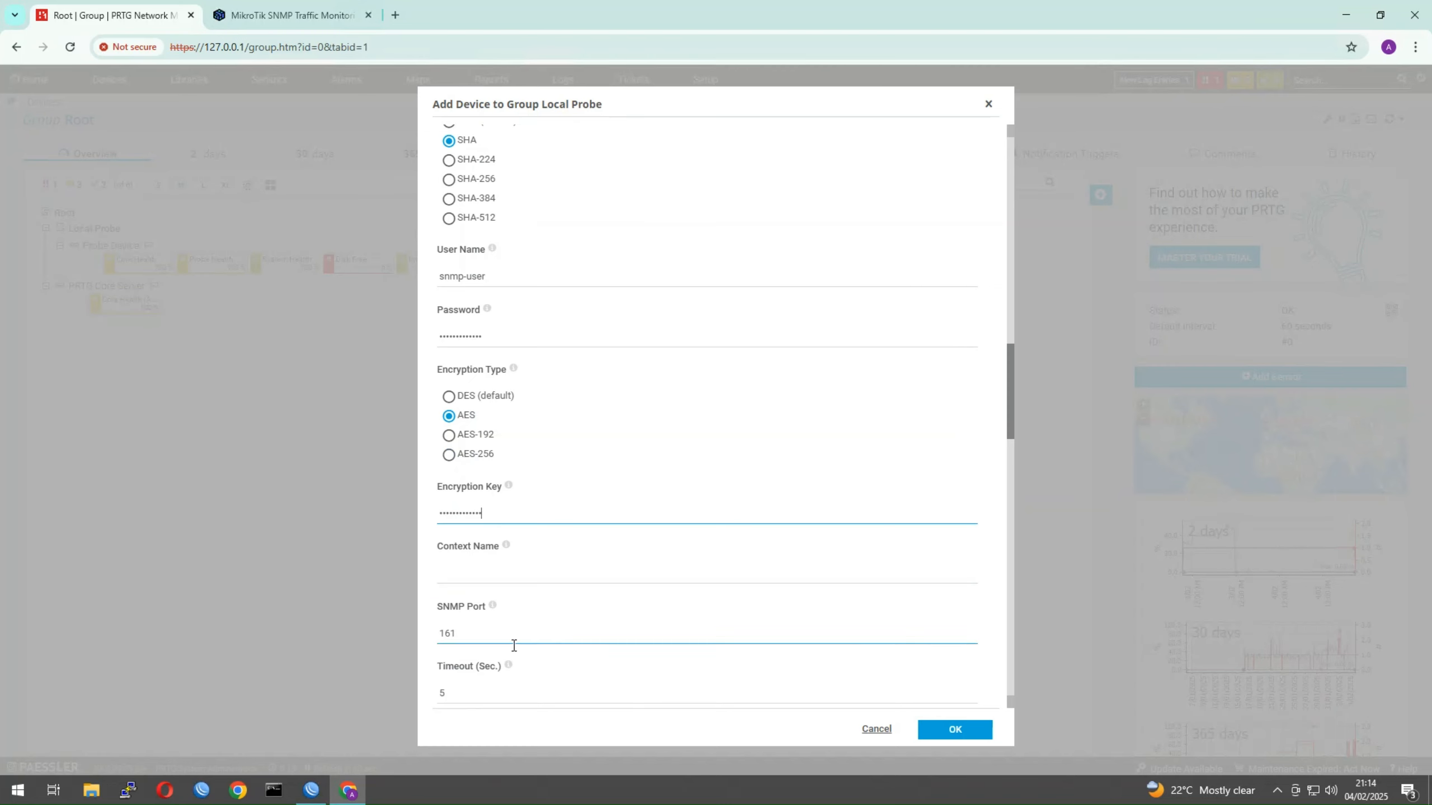
pyautogui.scroll(-1, 516, 654)
pyautogui.scroll(-2, 527, 657)
pyautogui.scroll(2, 550, 485)
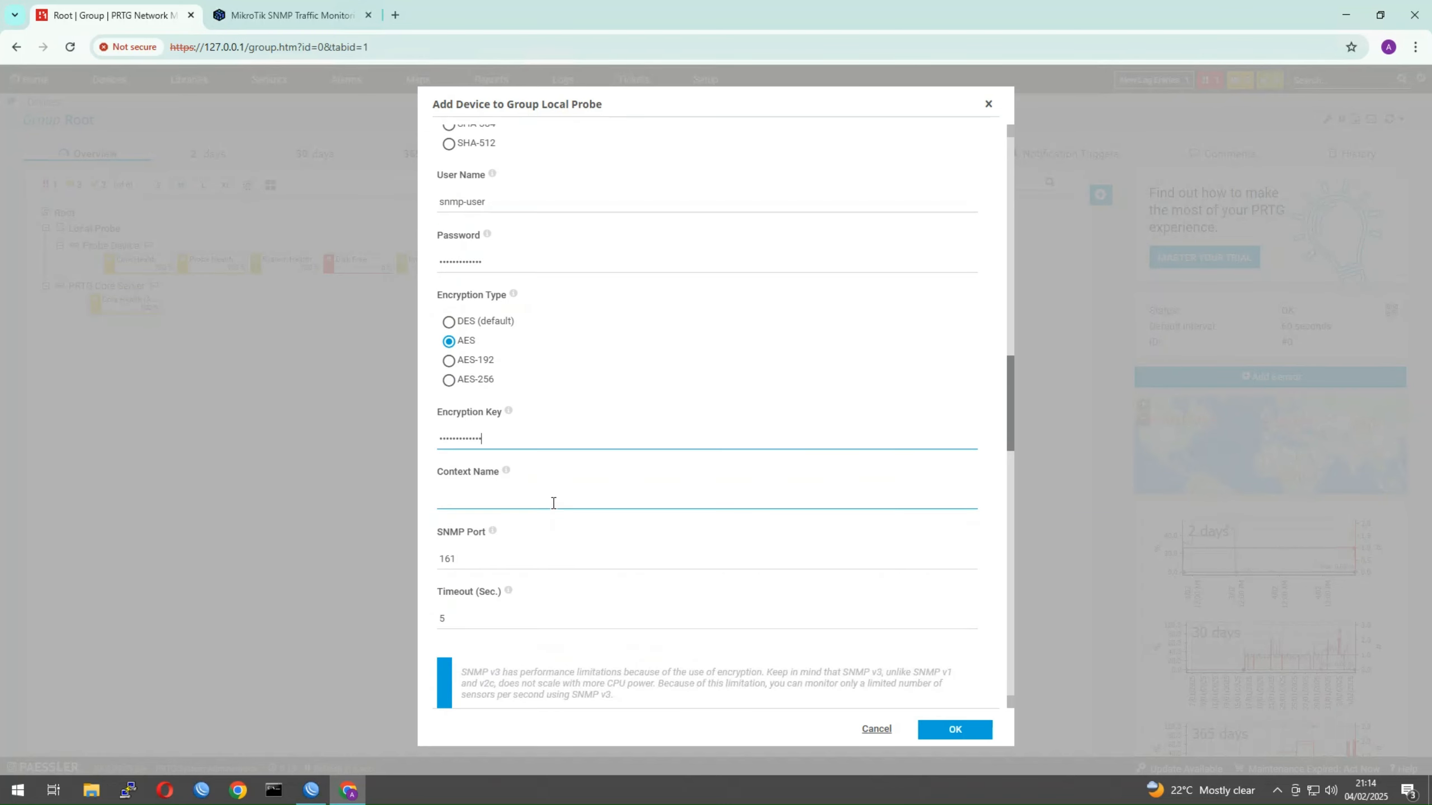
pyautogui.click(956, 728)
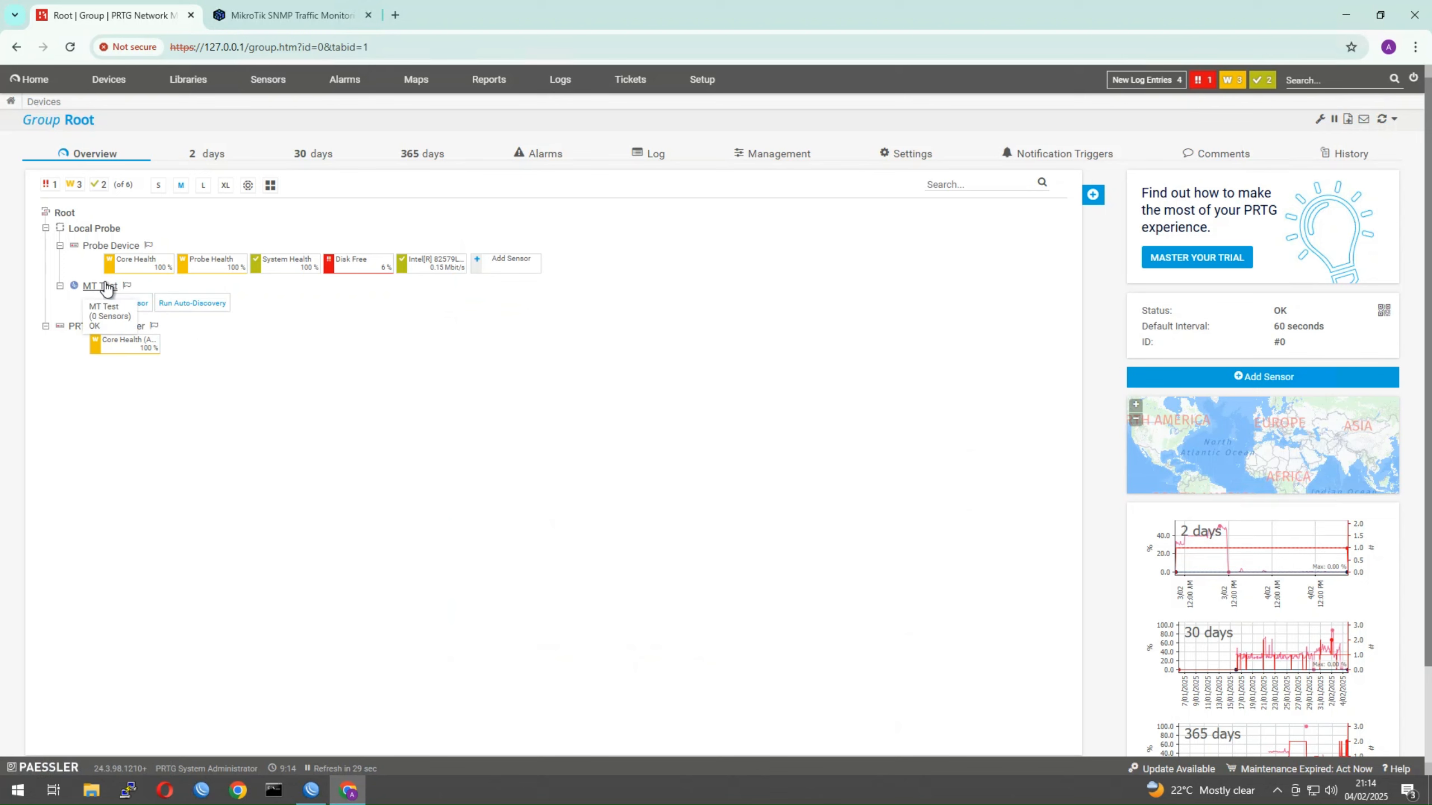
# Start adding a sensor to MT Test, filtered to custom sensors and searching 'snmp'
pyautogui.click(146, 308)
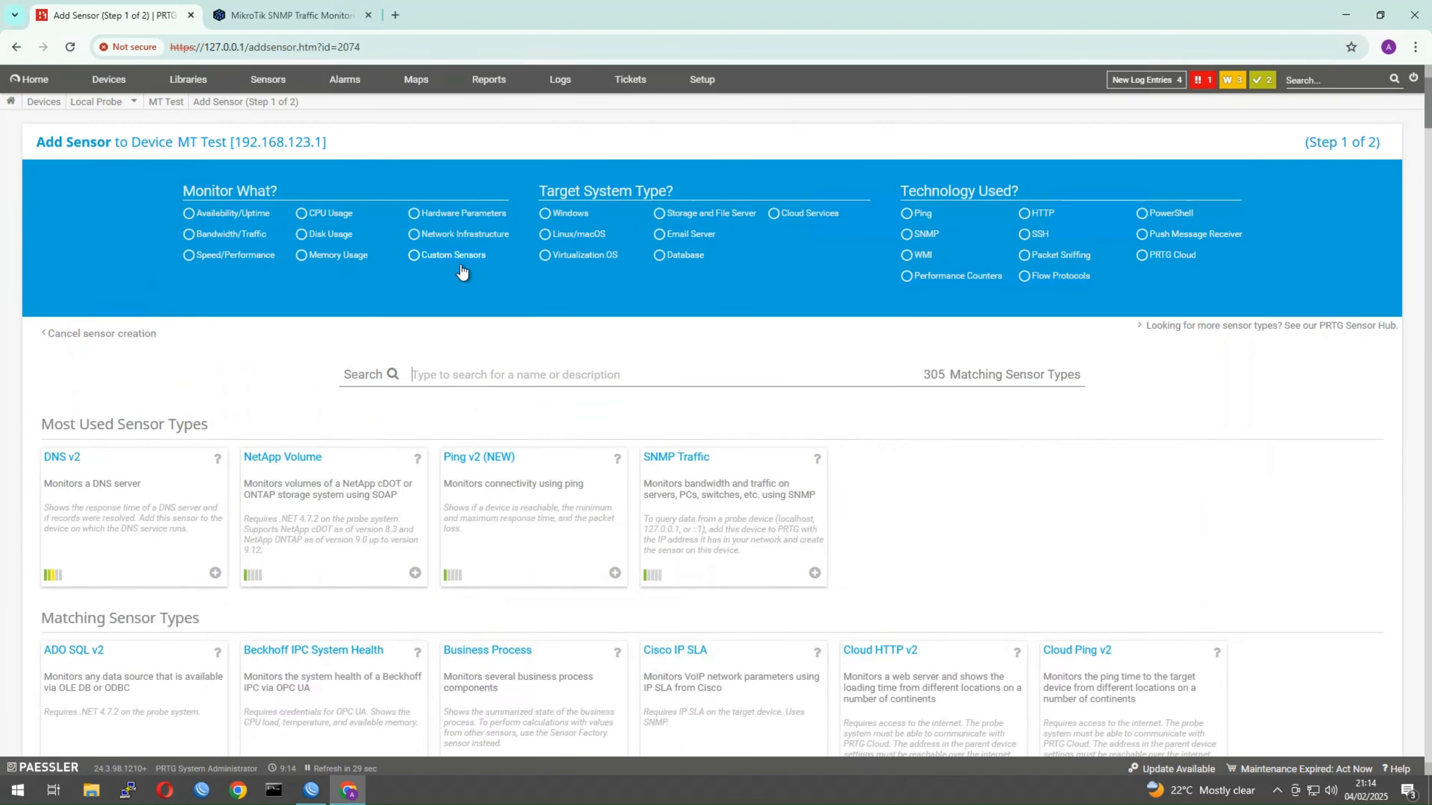
pyautogui.click(453, 255)
pyautogui.click(459, 371)
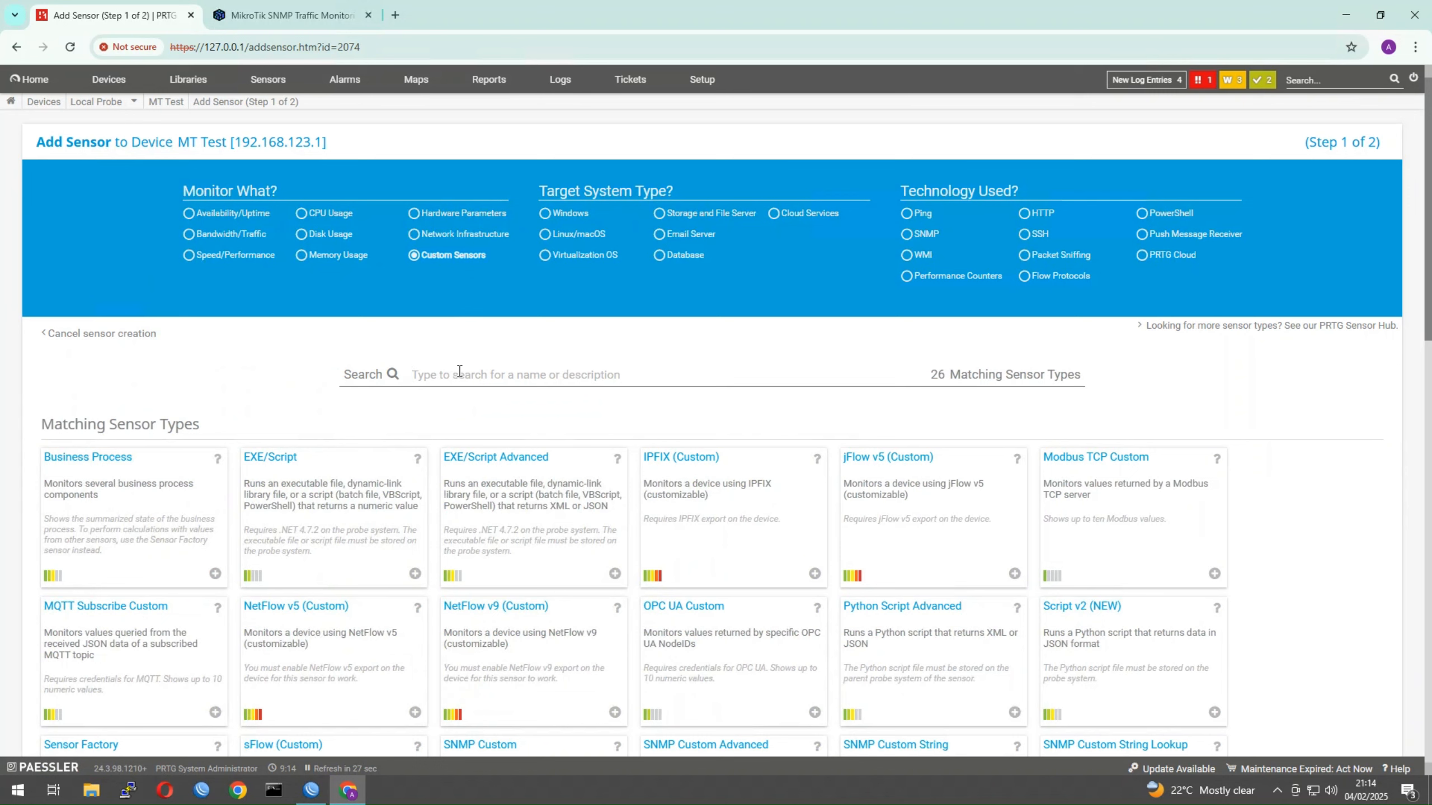
pyautogui.write('snmp')
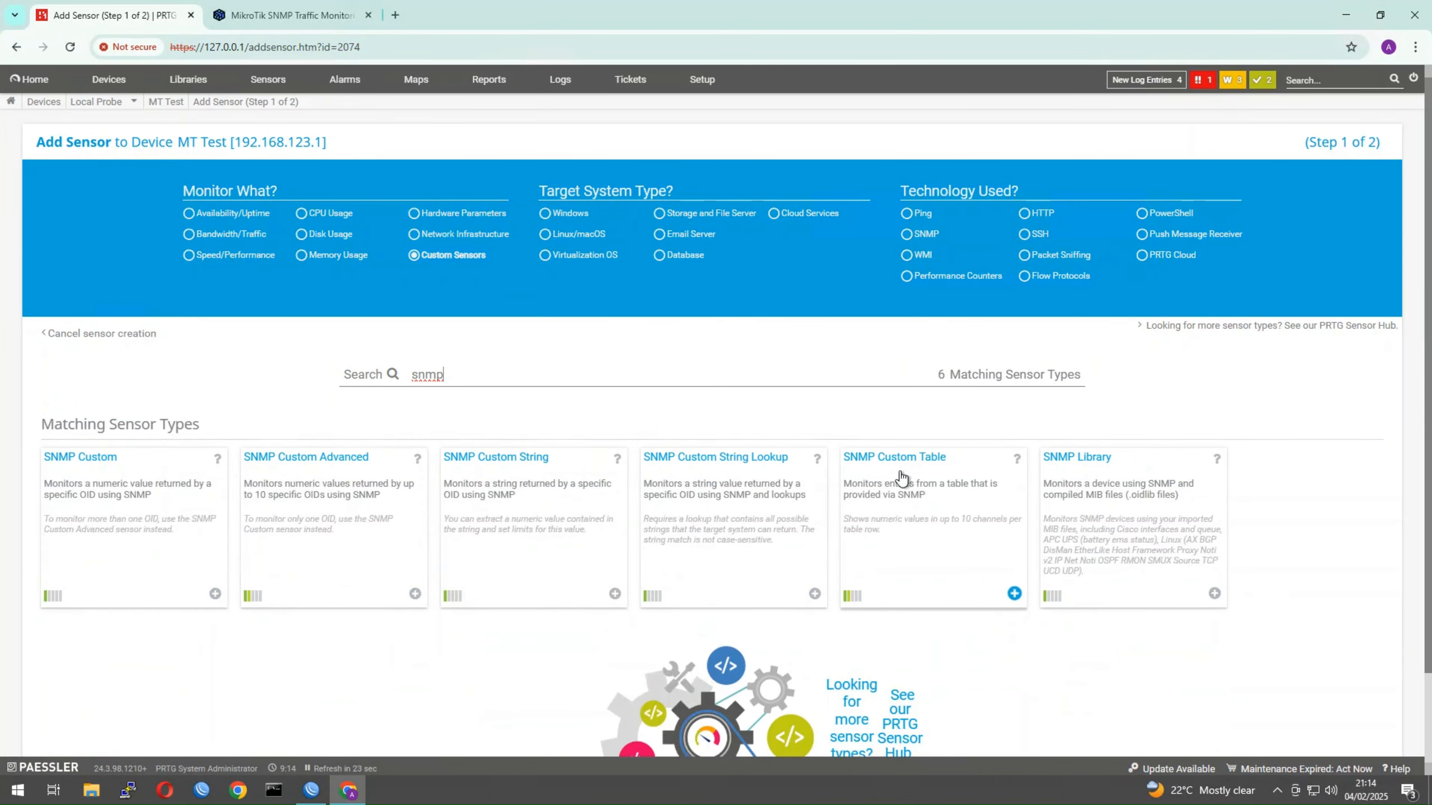
pyautogui.scroll(-1, 363, 555)
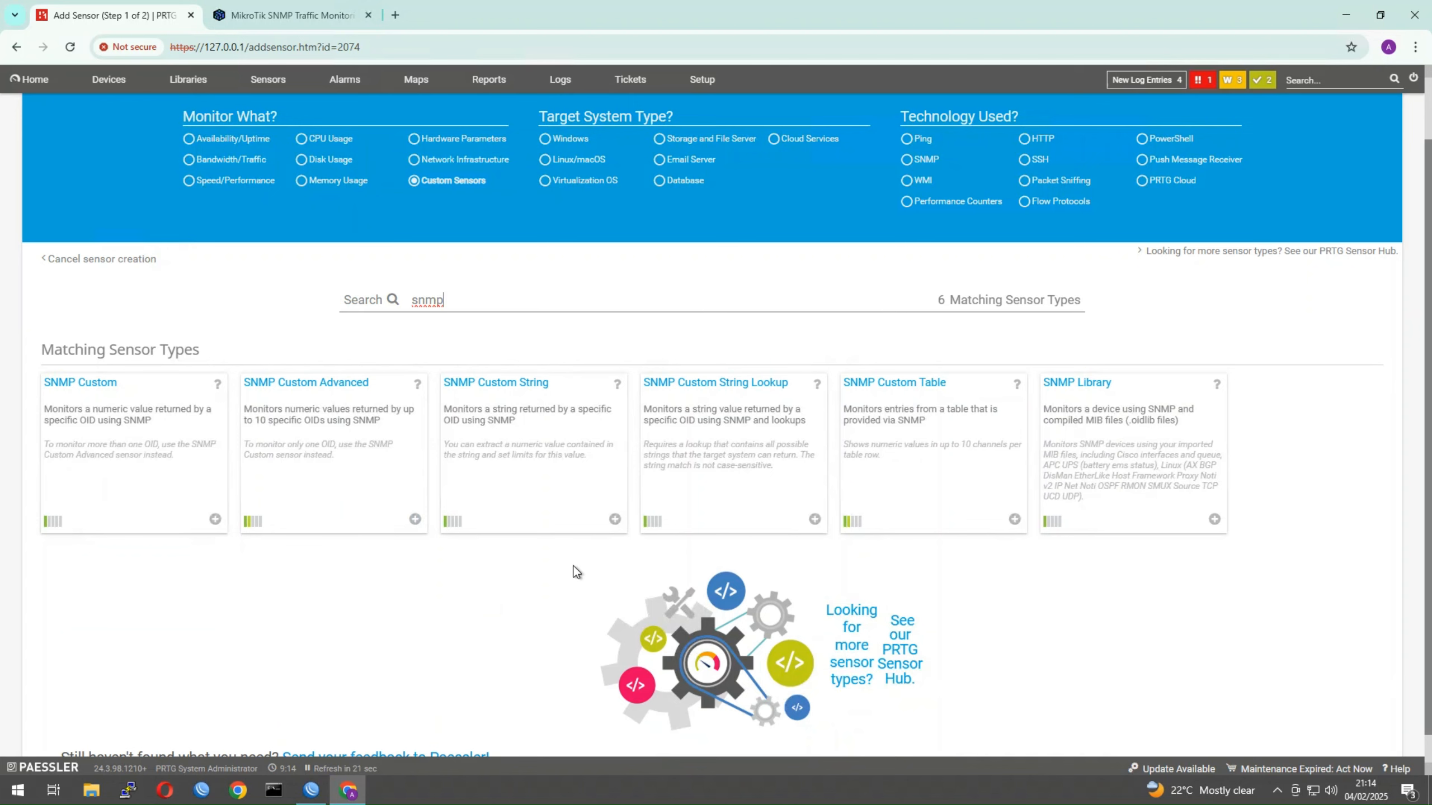
pyautogui.scroll(-1, 386, 569)
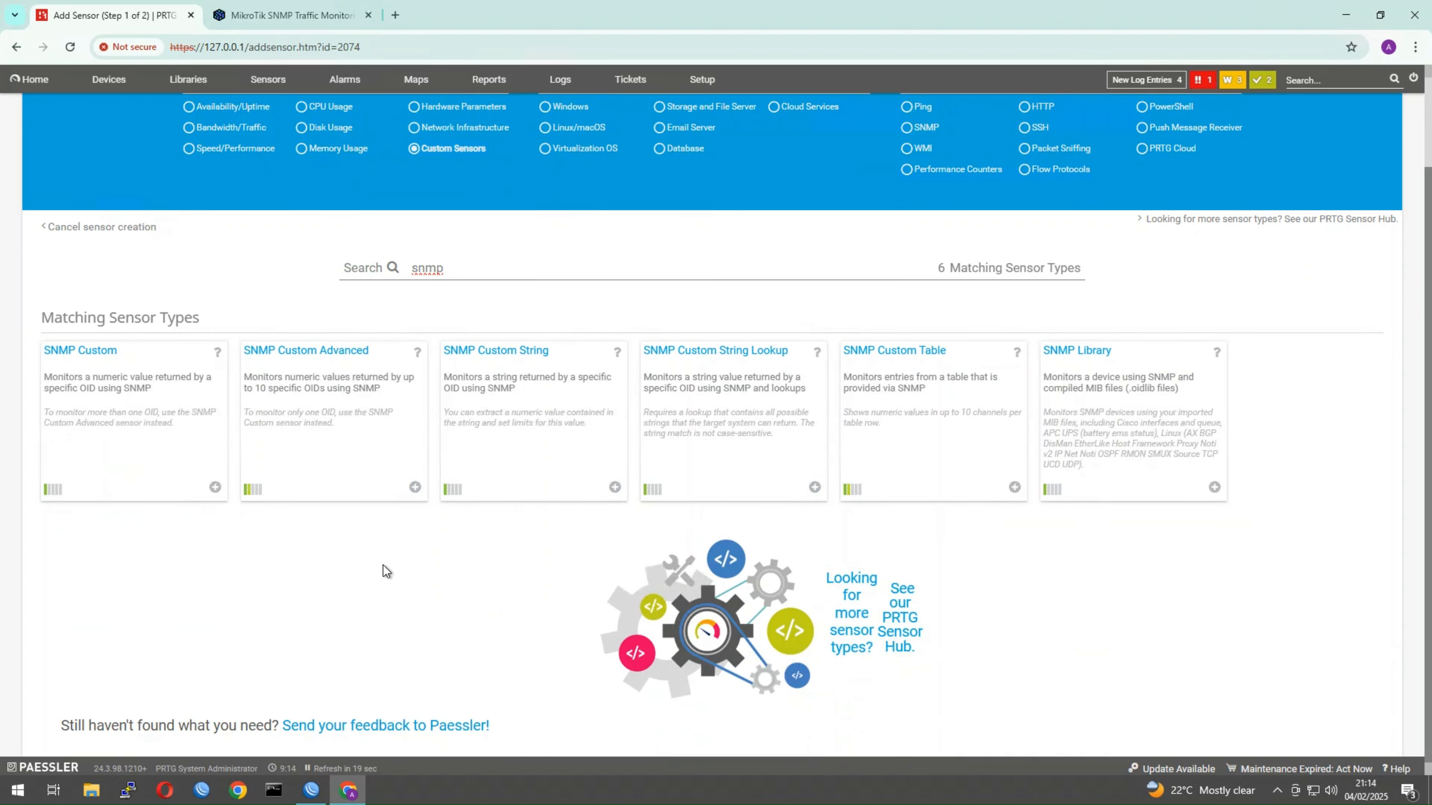
pyautogui.scroll(2, 385, 569)
# Shorten the search to 'sn' and drop the Custom Sensors filter to list 83 types
pyautogui.click(474, 373)
pyautogui.press('BackSpace')
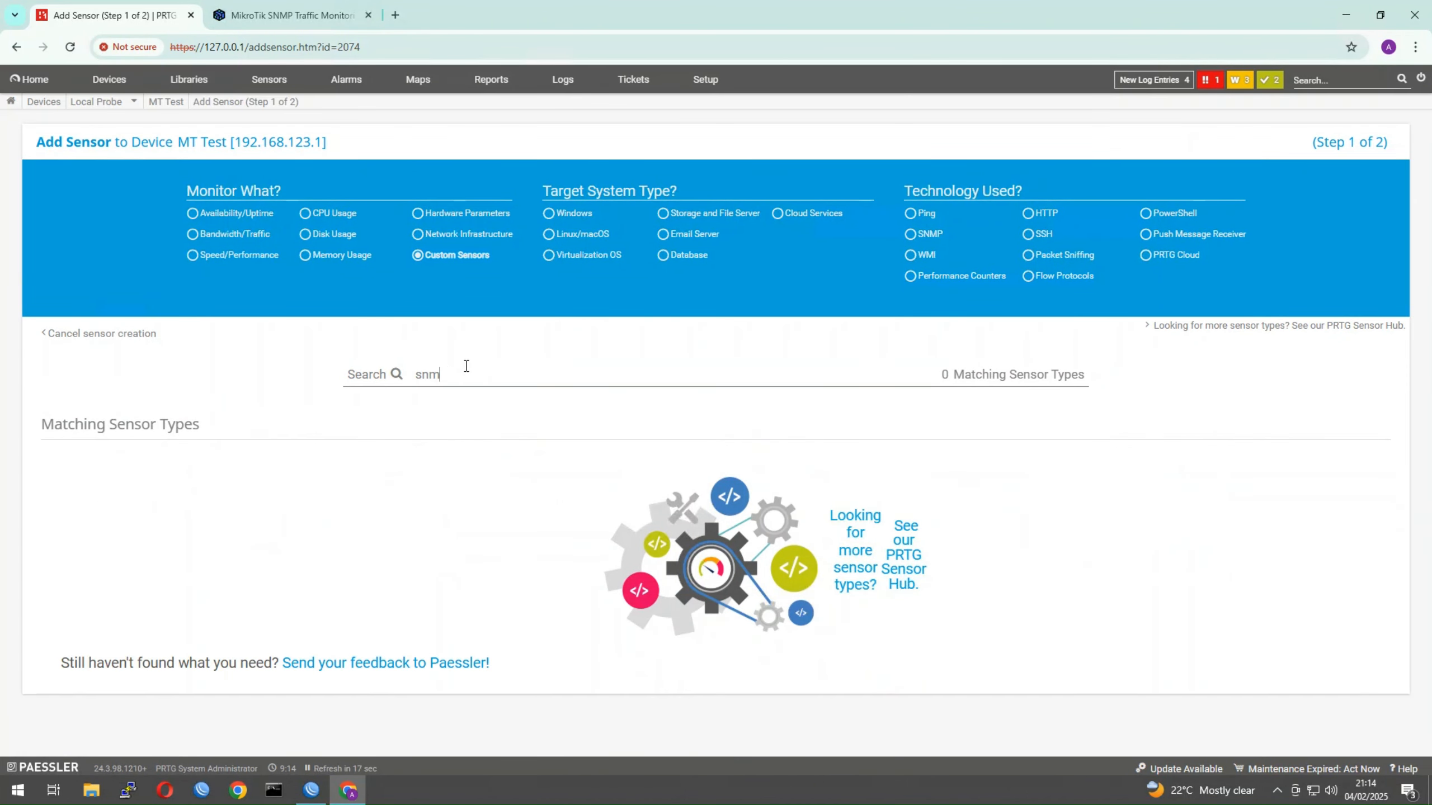
pyautogui.press('BackSpace')
pyautogui.press('BackSpace')
pyautogui.press('BackSpace')
pyautogui.write('snm')
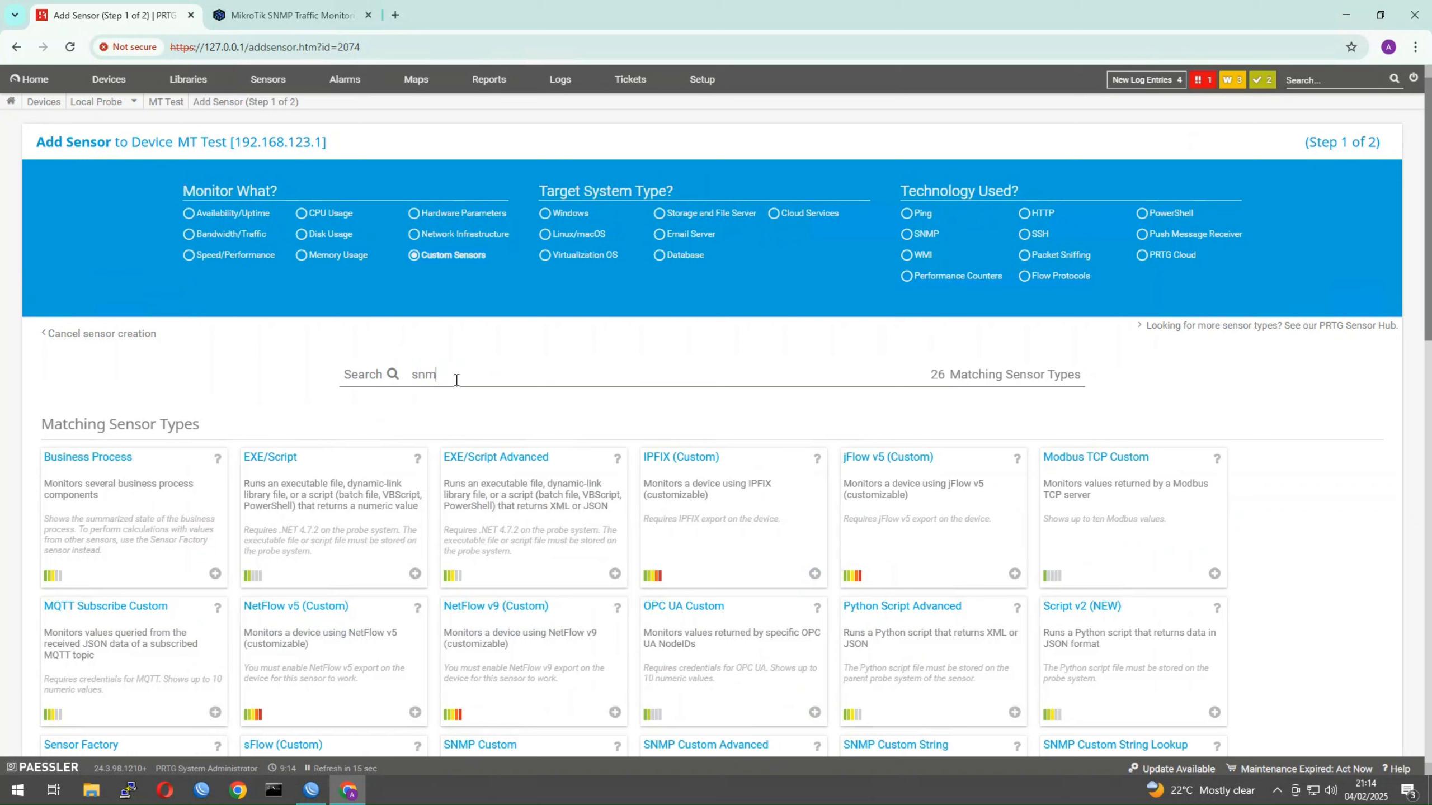
pyautogui.write('p')
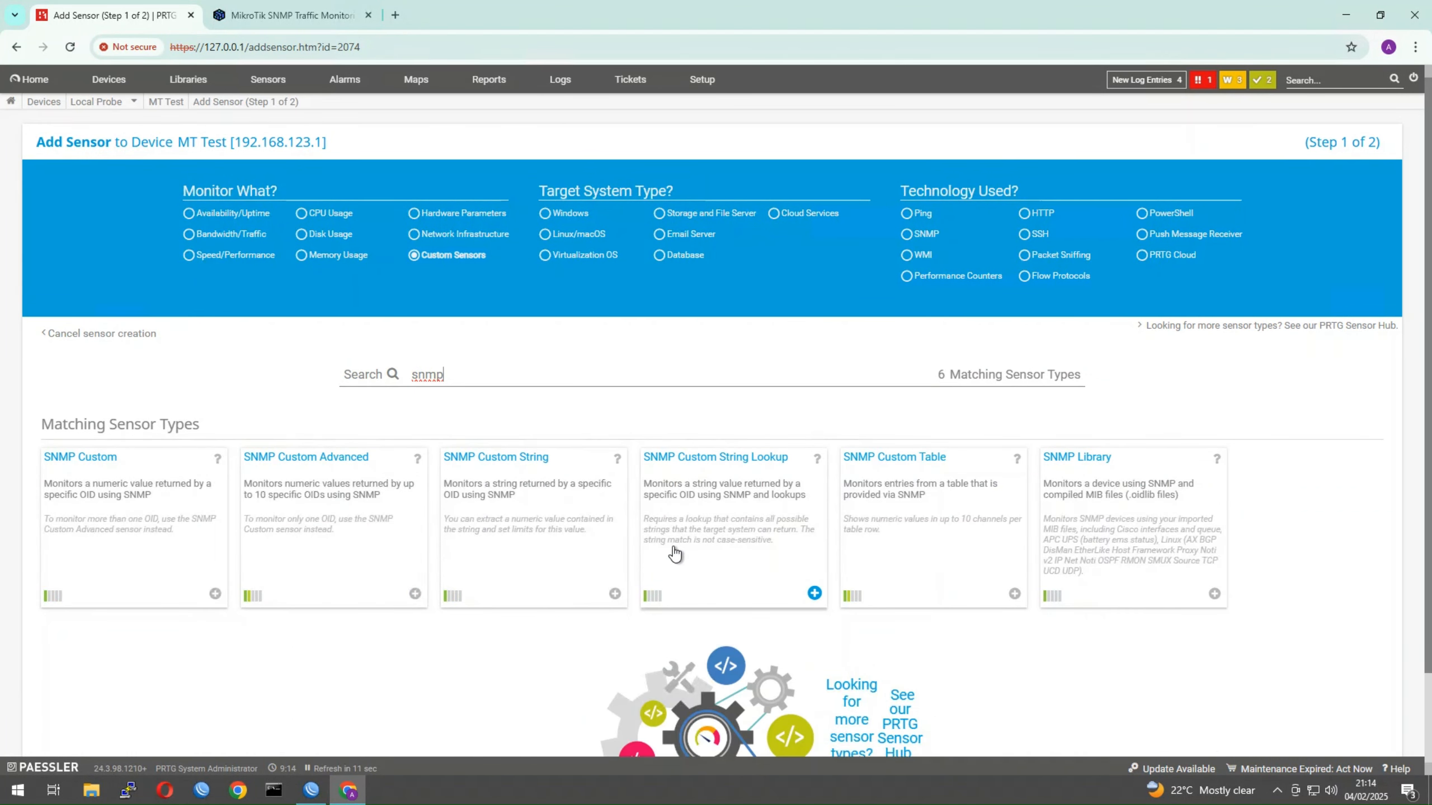
pyautogui.press('BackSpace')
pyautogui.press('BackSpace')
pyautogui.click(410, 255)
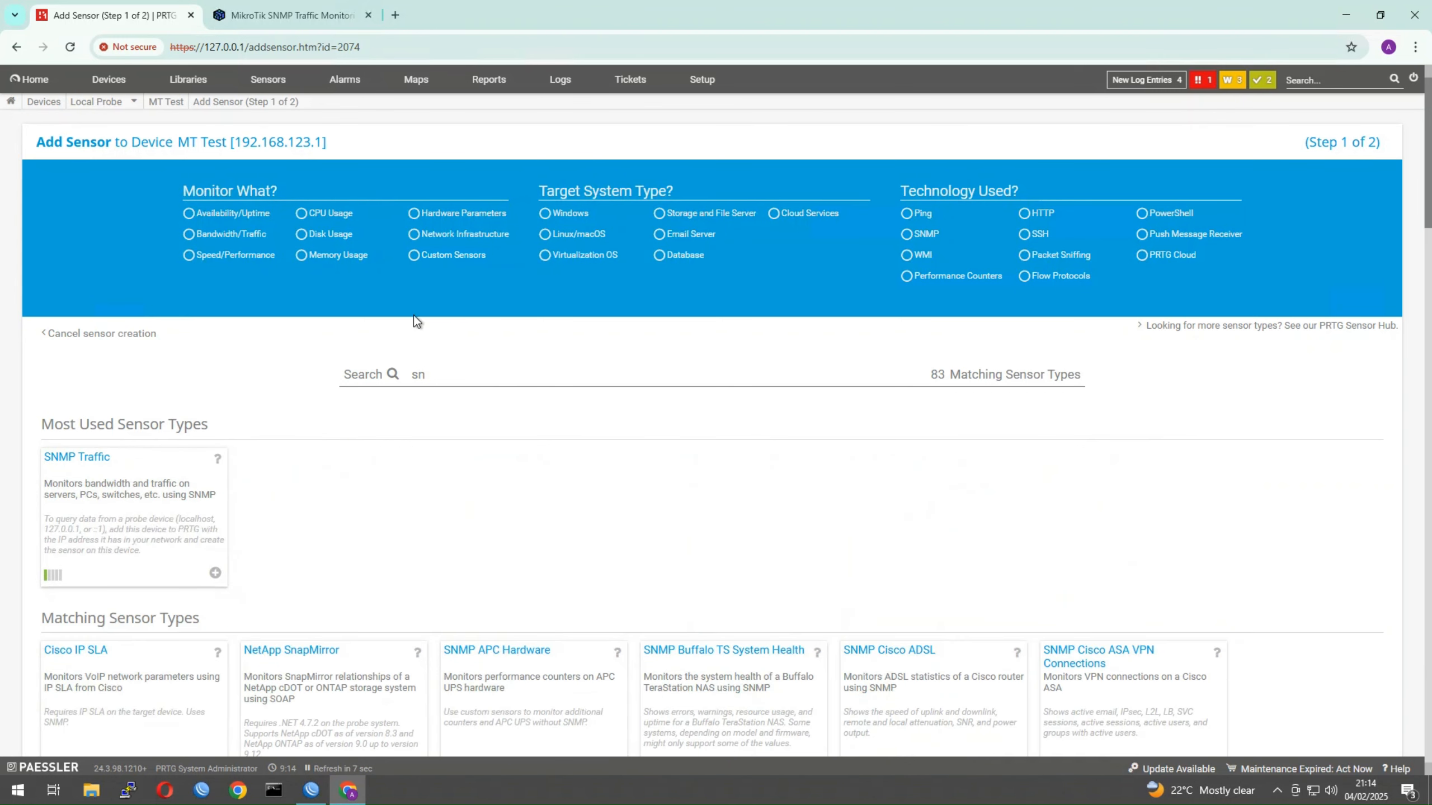
# Create an SNMP Traffic sensor on MT Test for the (009) LAN_BRIDGE interface
pyautogui.click(74, 458)
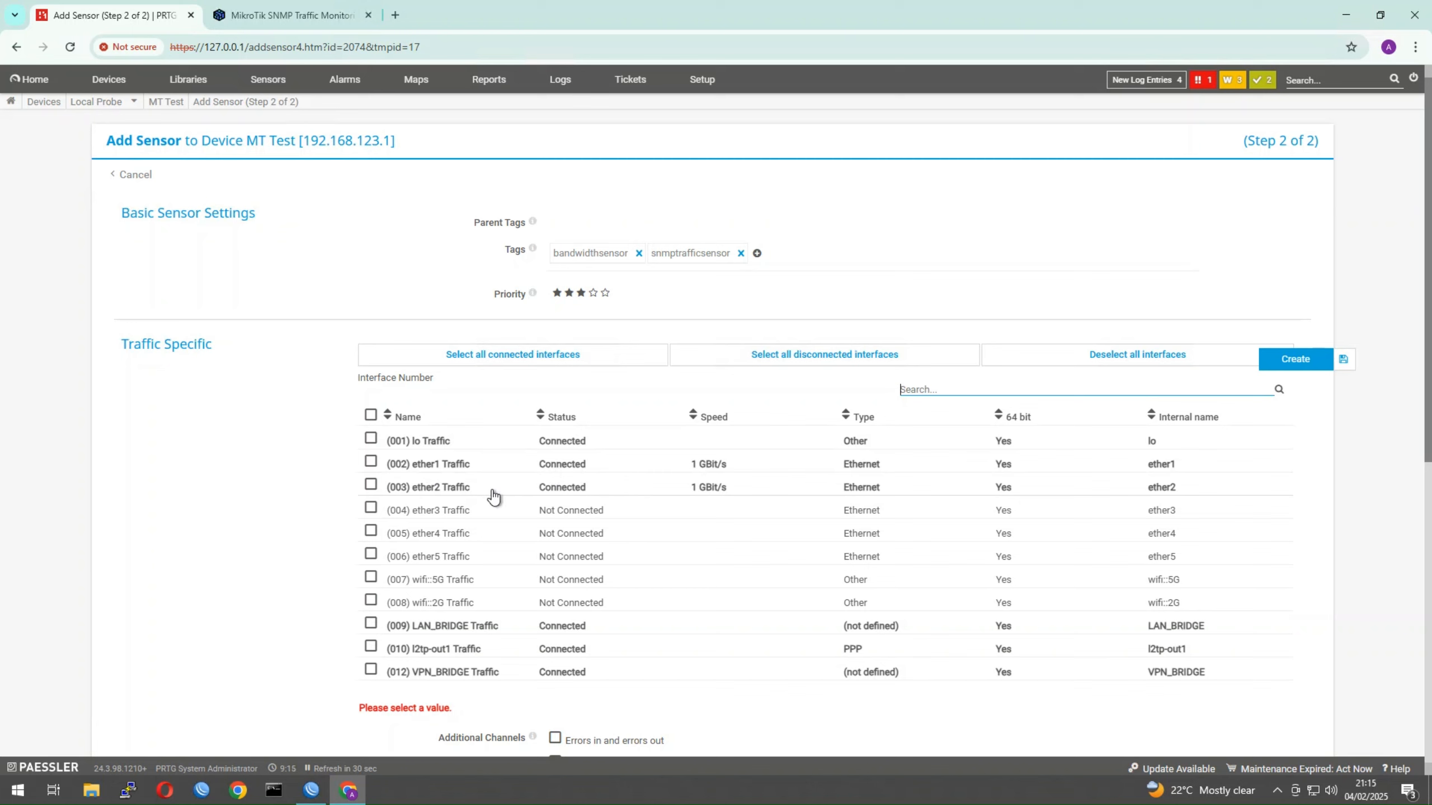
pyautogui.click(371, 623)
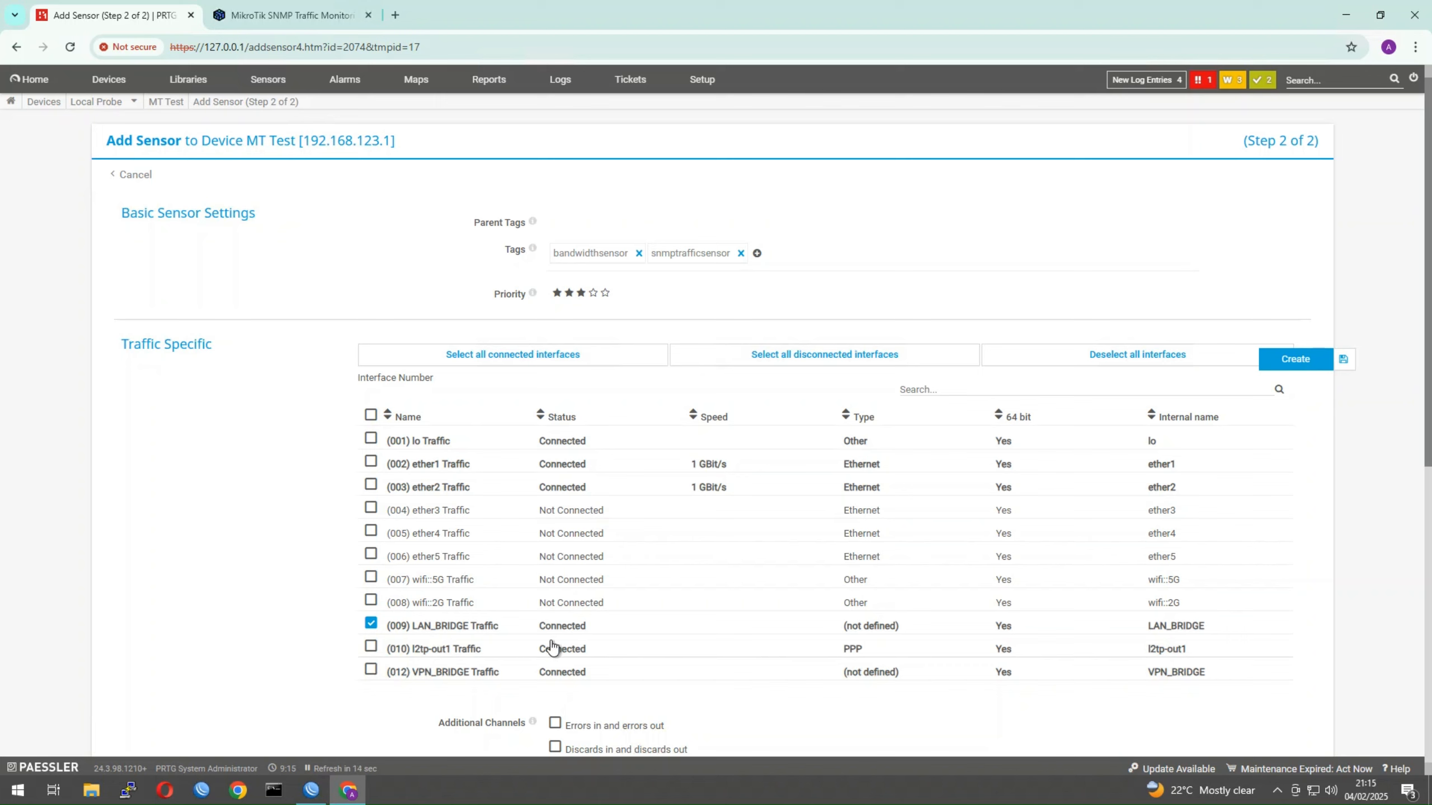
pyautogui.scroll(-1, 778, 662)
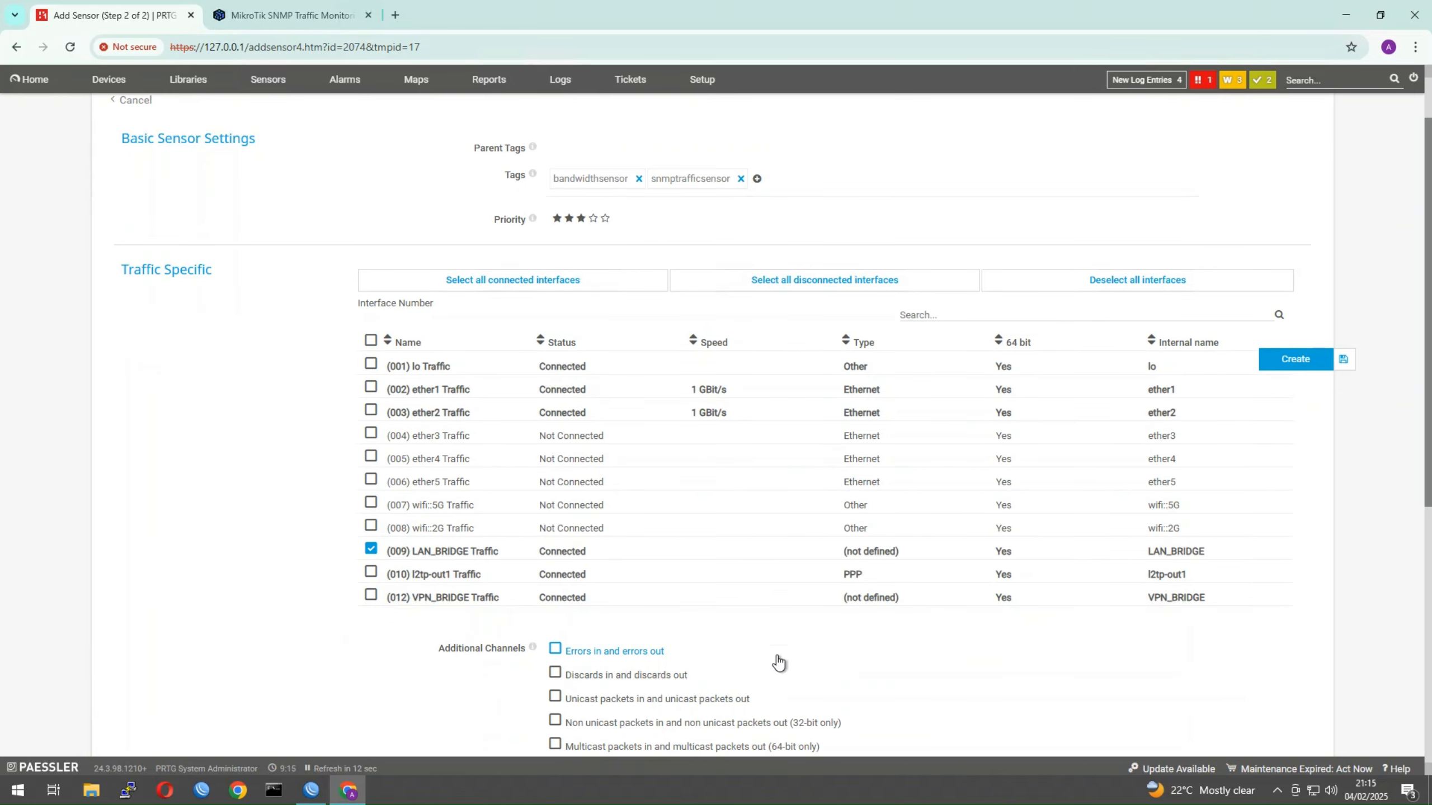
pyautogui.scroll(1, 779, 663)
pyautogui.click(1291, 361)
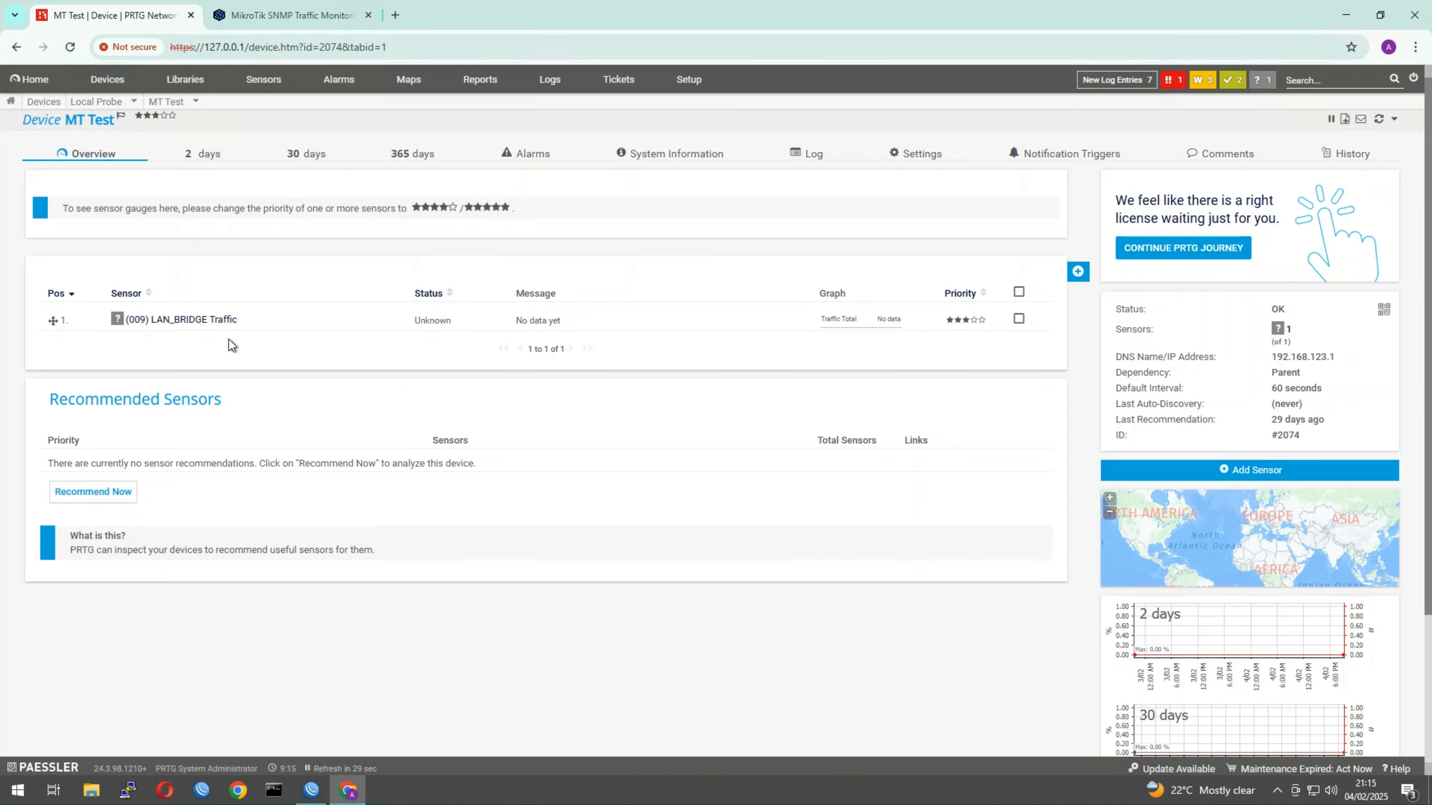
# View the (009) LAN_BRIDGE Traffic sensor page, then bring WinBox's Queue Tree to the front
pyautogui.click(164, 321)
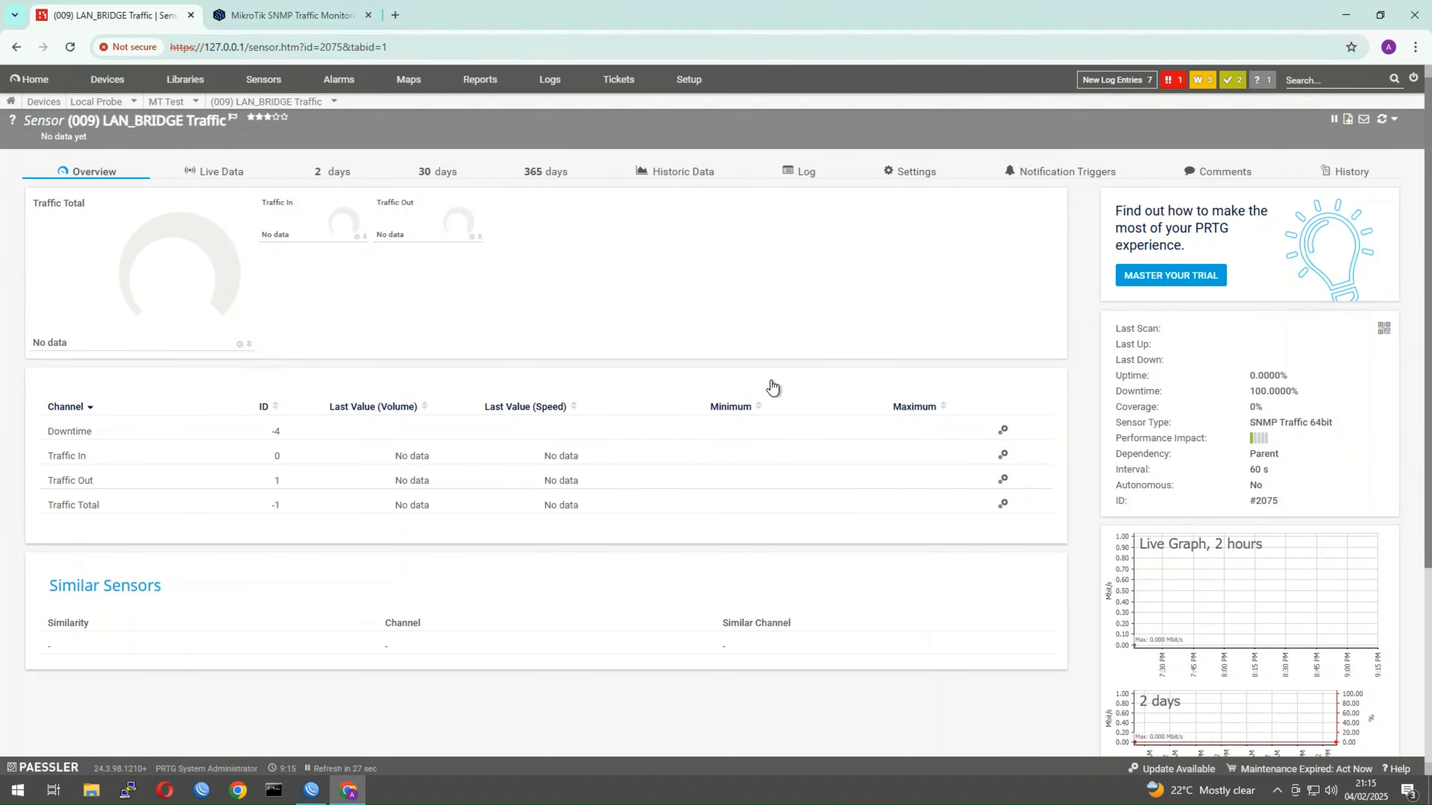
pyautogui.click(328, 789)
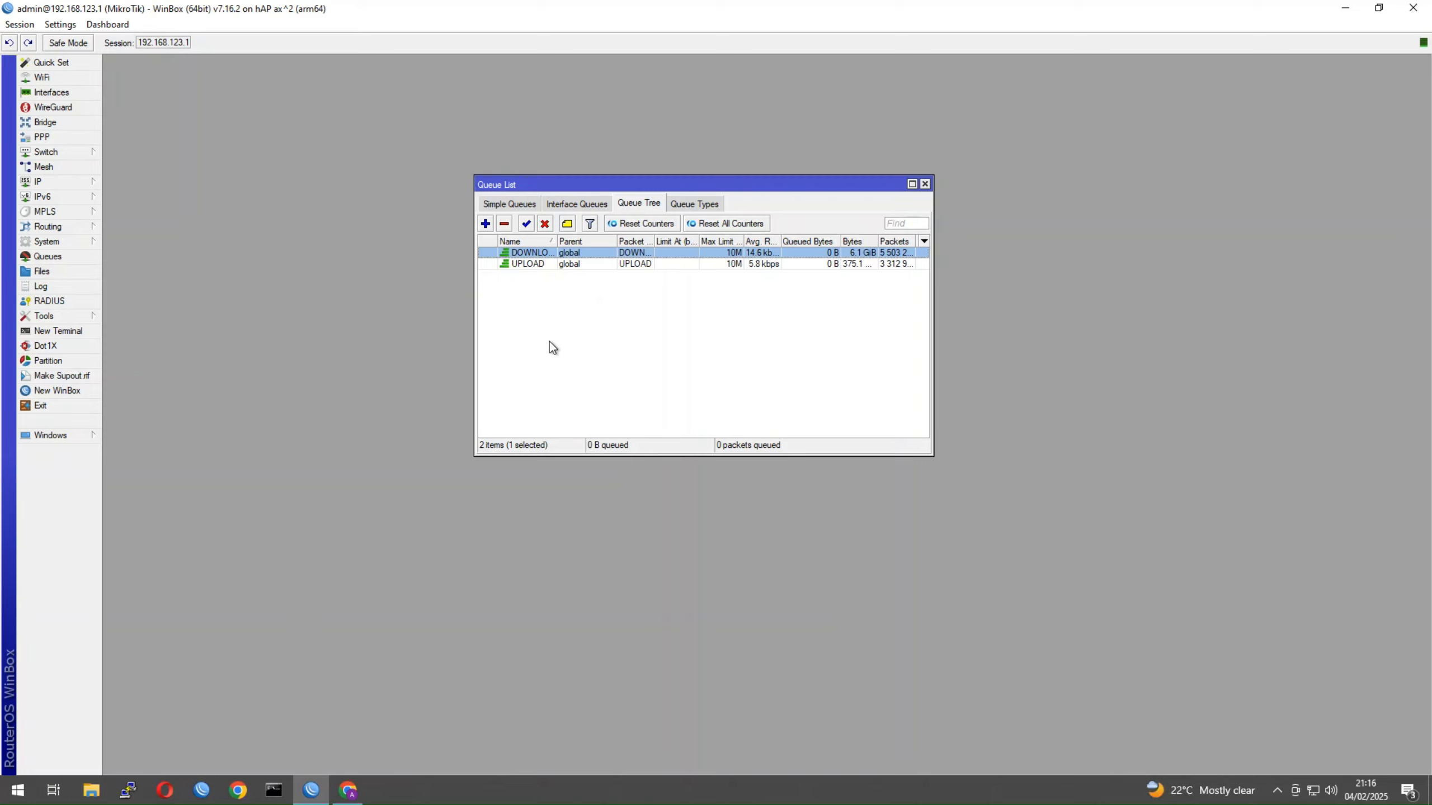
# Run queue/tree/print in a new WinBox terminal
pyautogui.click(60, 331)
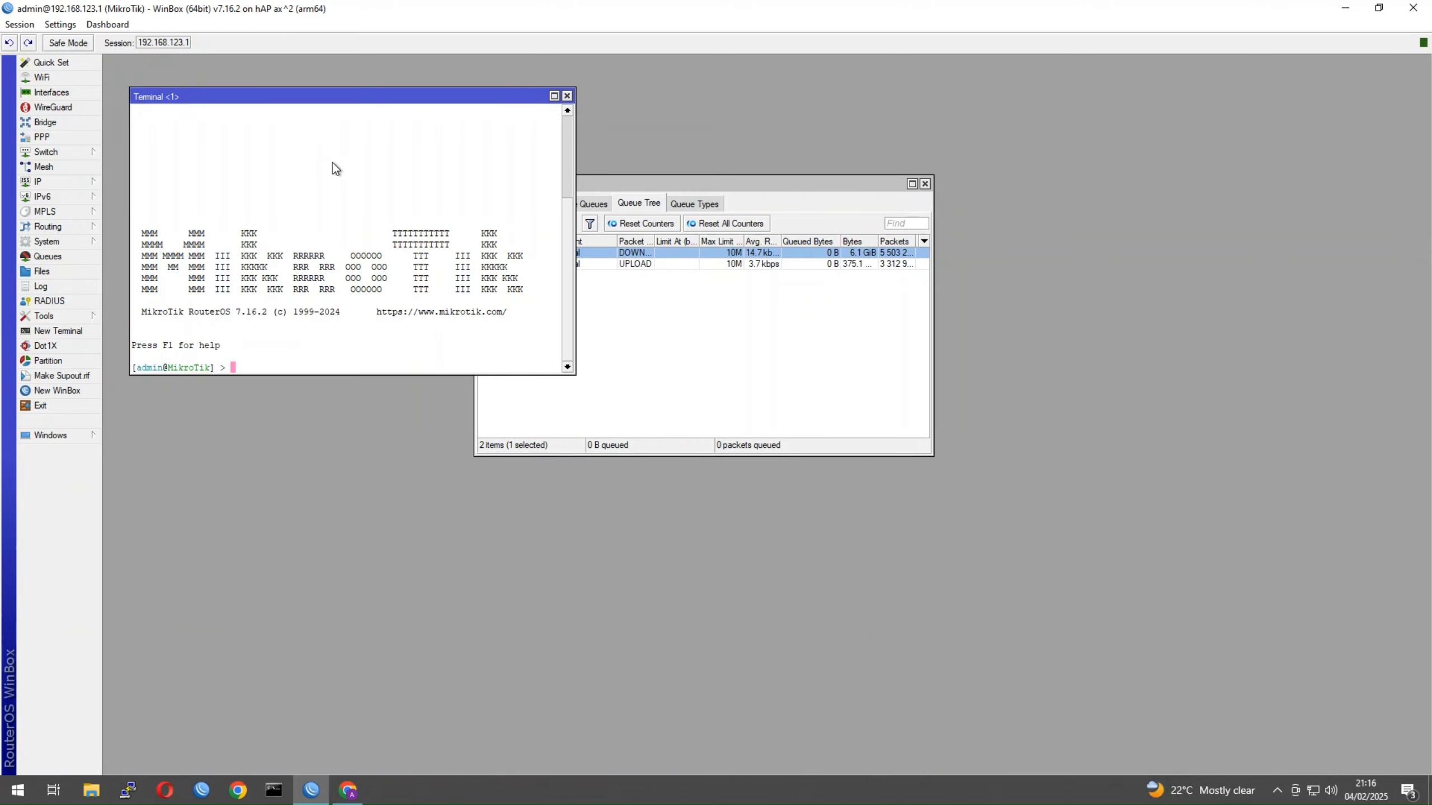
pyautogui.write('qu')
pyautogui.write('eue/')
pyautogui.write('que ')
pyautogui.write('ue')
pyautogui.press('BackSpace')
pyautogui.press('BackSpace')
pyautogui.press('BackSpace')
pyautogui.press('BackSpace')
pyautogui.write('t')
pyautogui.press('BackSpace')
pyautogui.press('BackSpace')
pyautogui.write('tree/print')
pyautogui.press('Return')
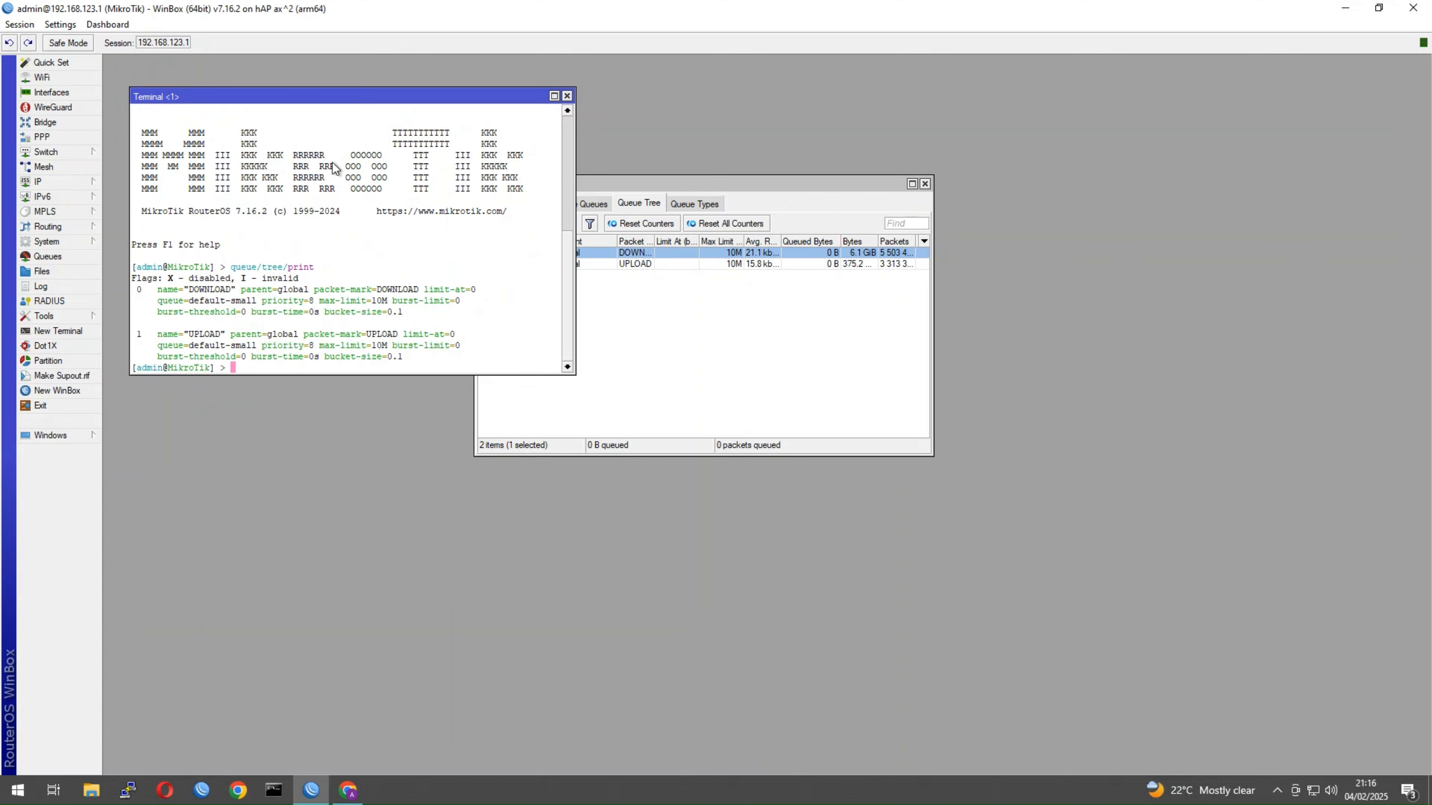
pyautogui.moveTo(772, 194); pyautogui.dragTo(1034, 174)
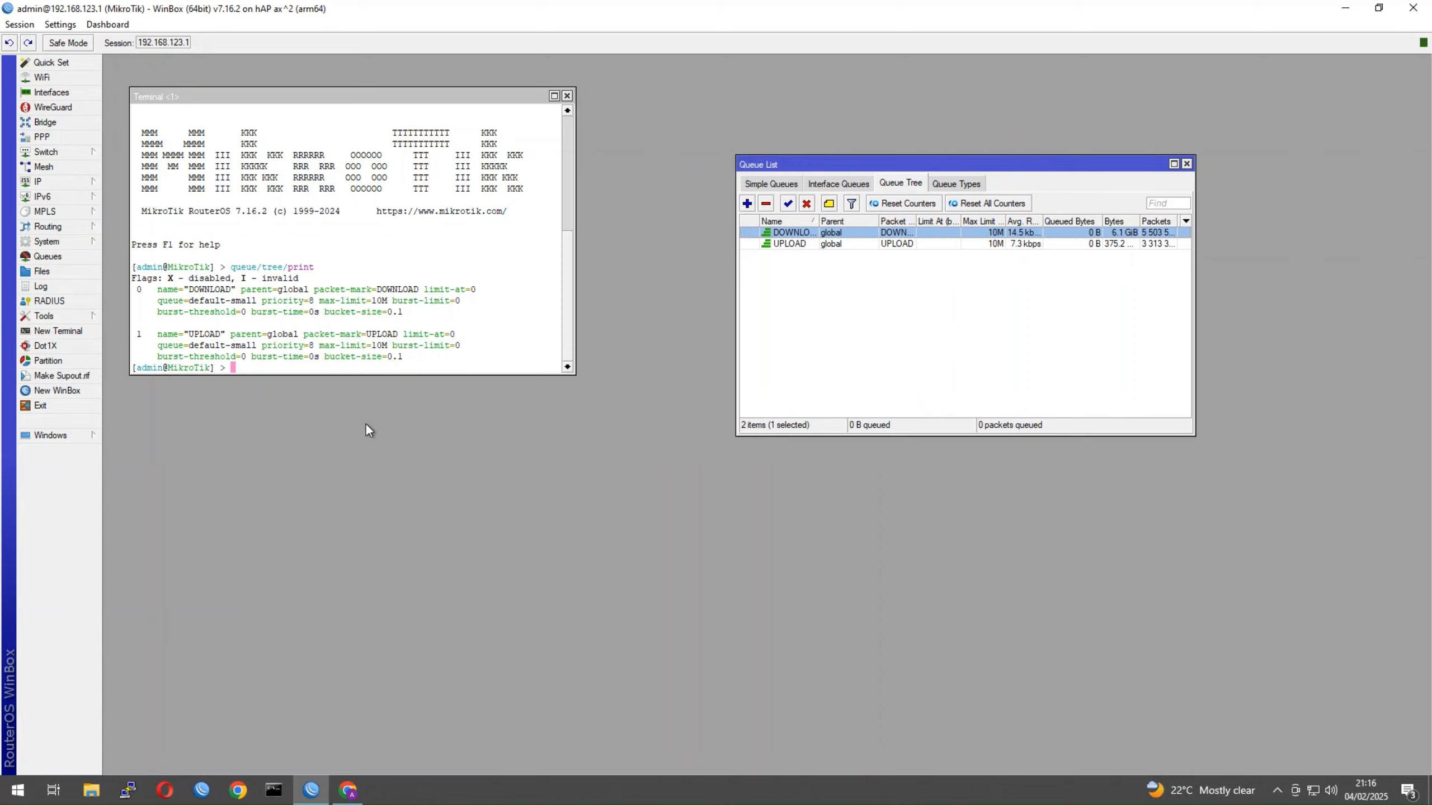
# Rerun the command as 'queue/tree/print oid' to list the queue OIDs
pyautogui.click(329, 370)
pyautogui.press('Up')
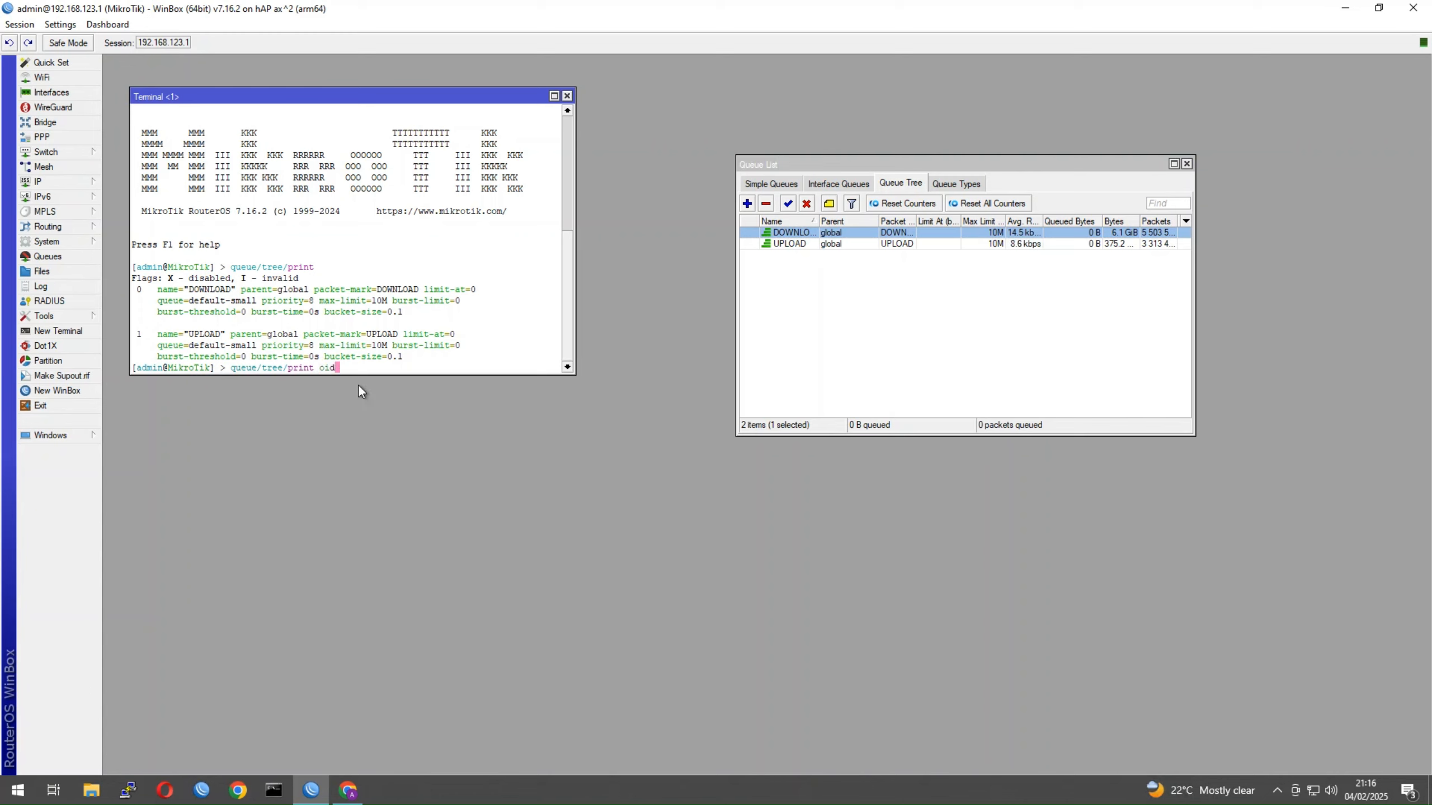
pyautogui.write('oid')
pyautogui.press('Return')
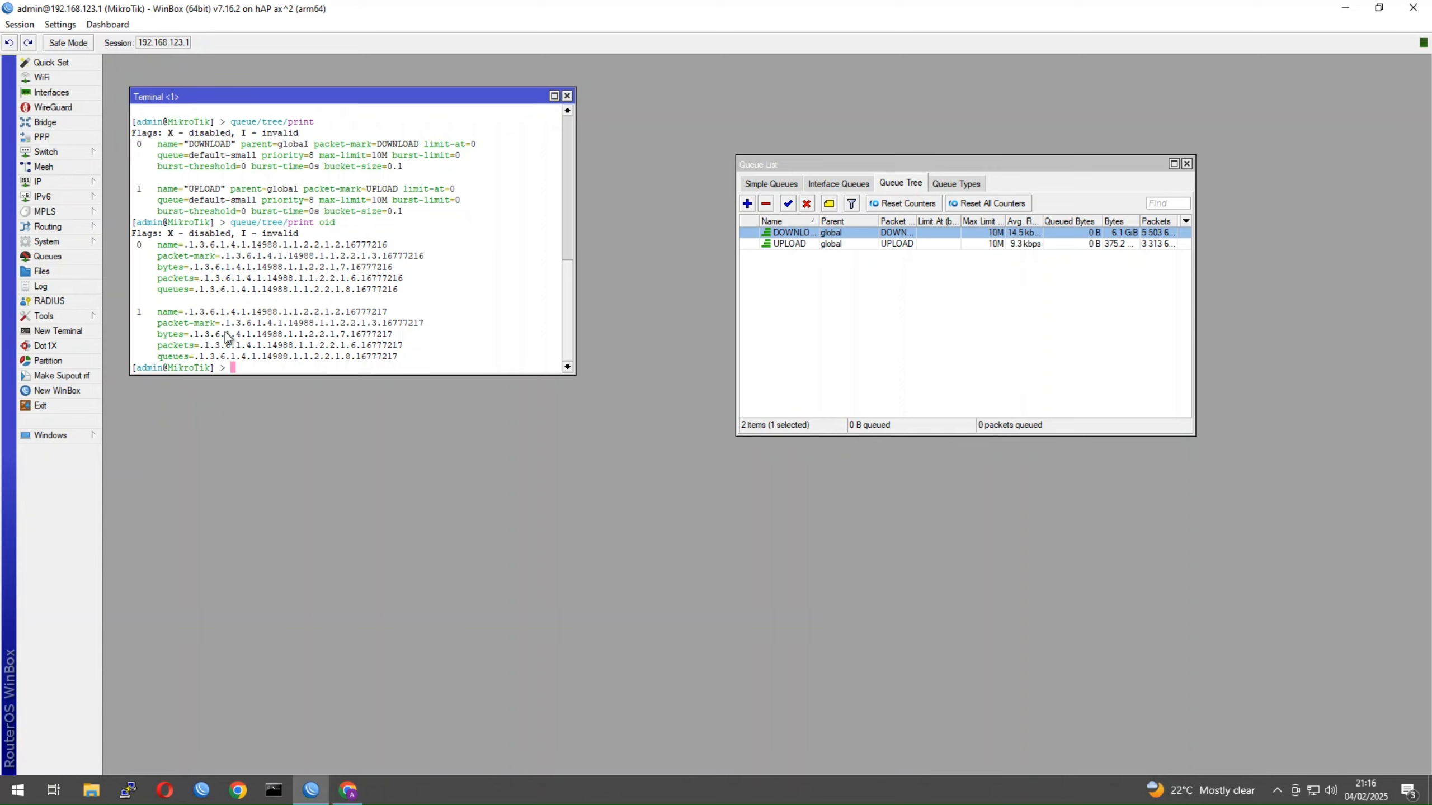
# Copy the DOWNLOAD queue's bytes OID and return to PRTG in Chrome
pyautogui.moveTo(190, 334); pyautogui.dragTo(243, 338)
pyautogui.moveTo(188, 269); pyautogui.dragTo(392, 272)
pyautogui.click(240, 272)
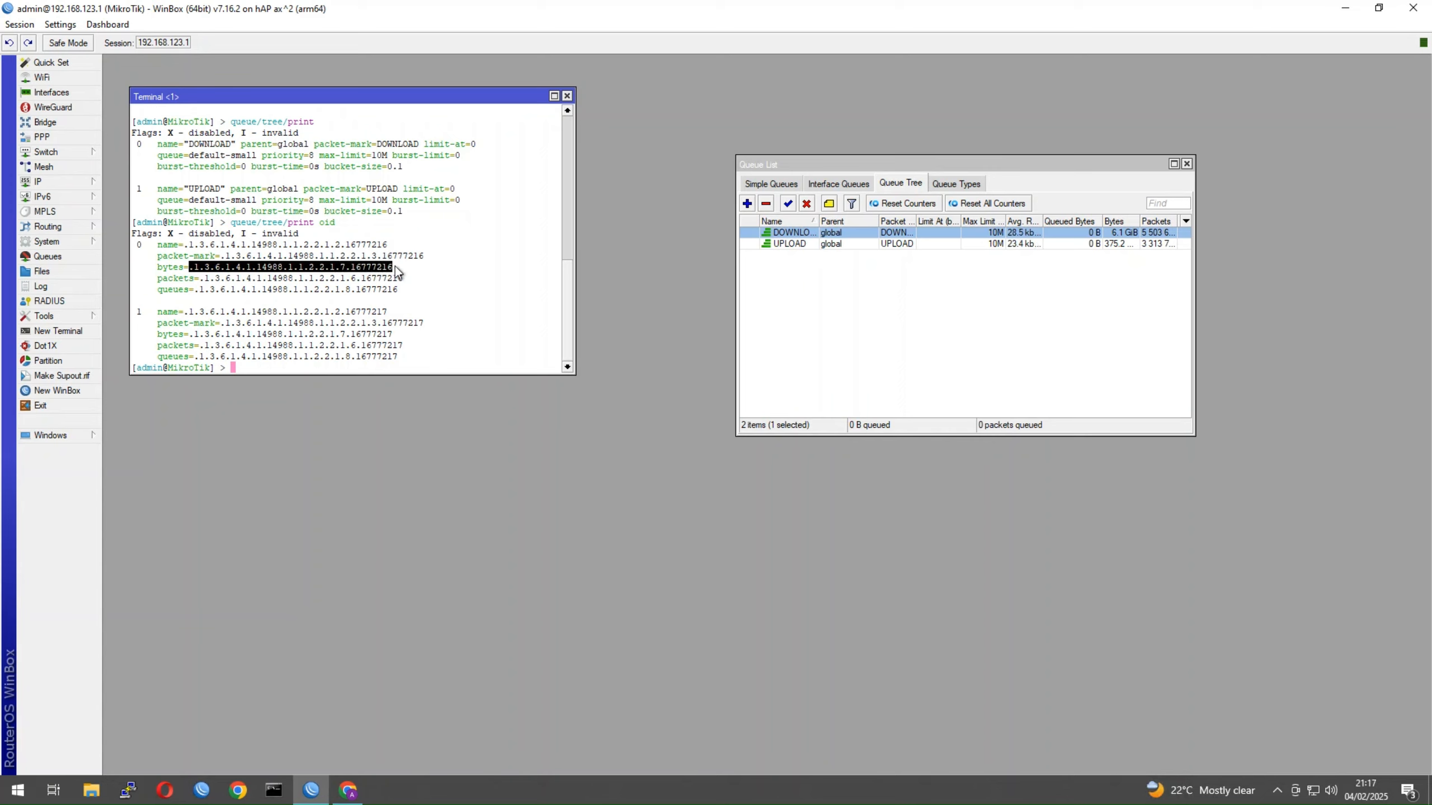
pyautogui.rightClick(291, 267)
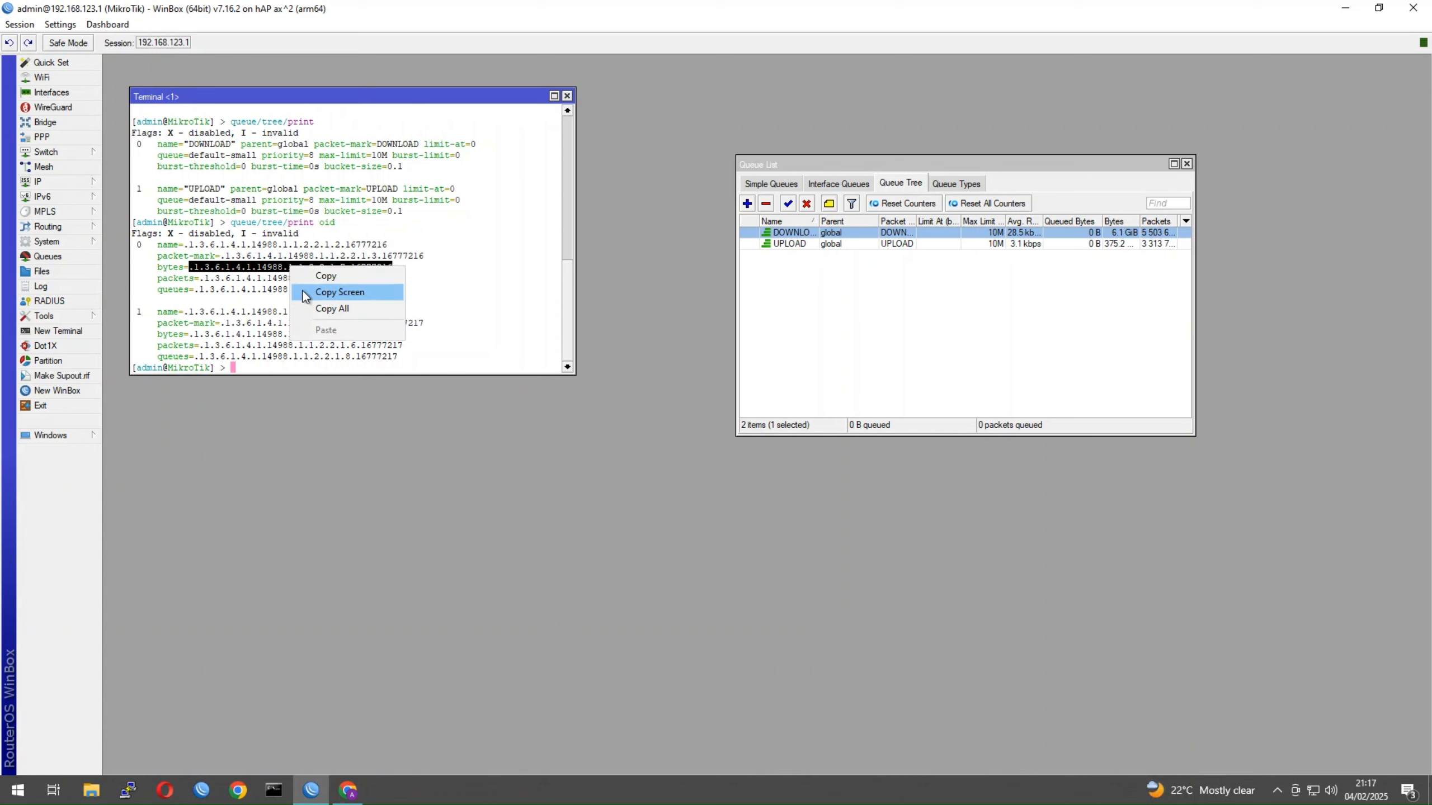
pyautogui.click(318, 277)
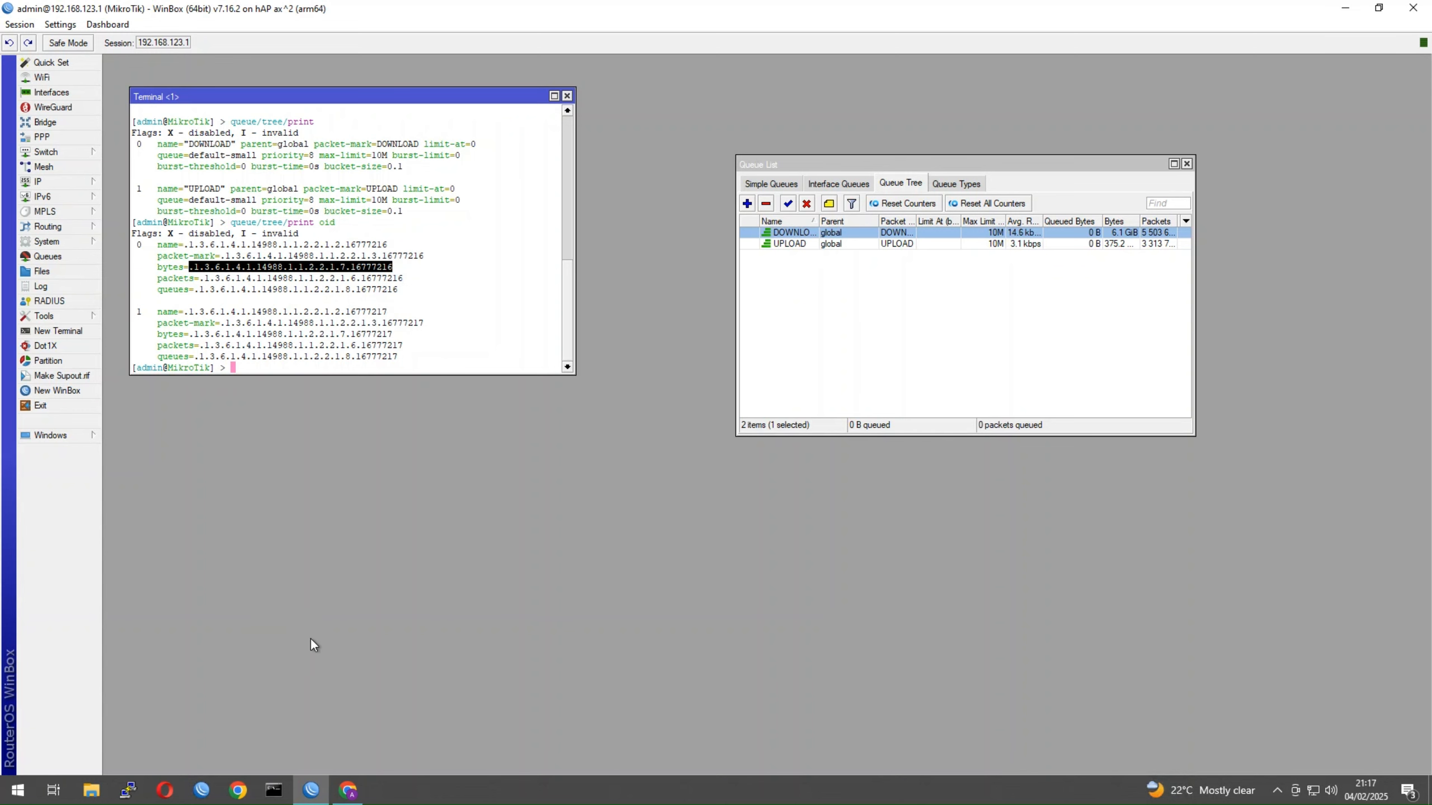
pyautogui.click(348, 790)
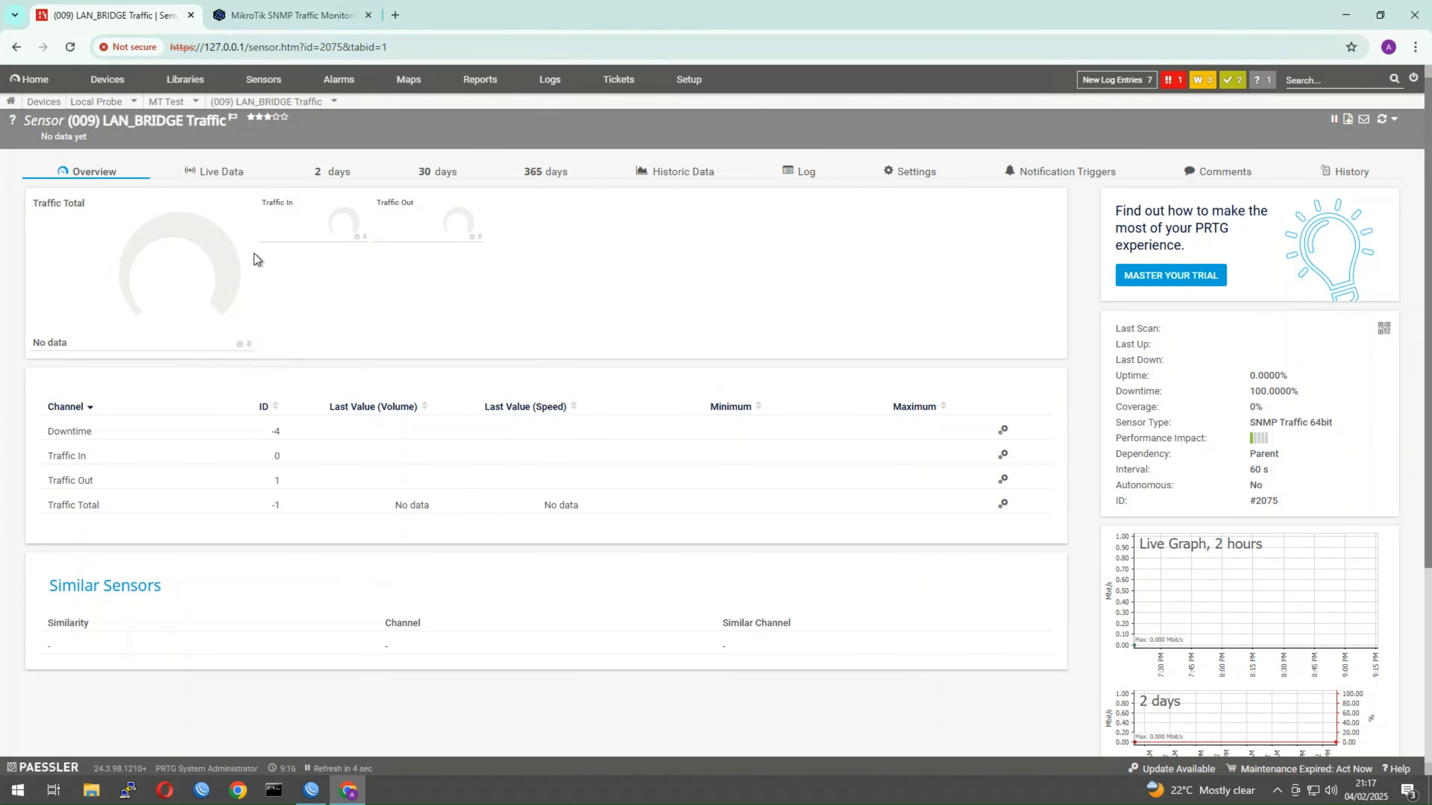
# Check the (009) LAN_BRIDGE Traffic sensor shows traffic and OK, then go to MT Test's overview
pyautogui.scroll(-1, 239, 149)
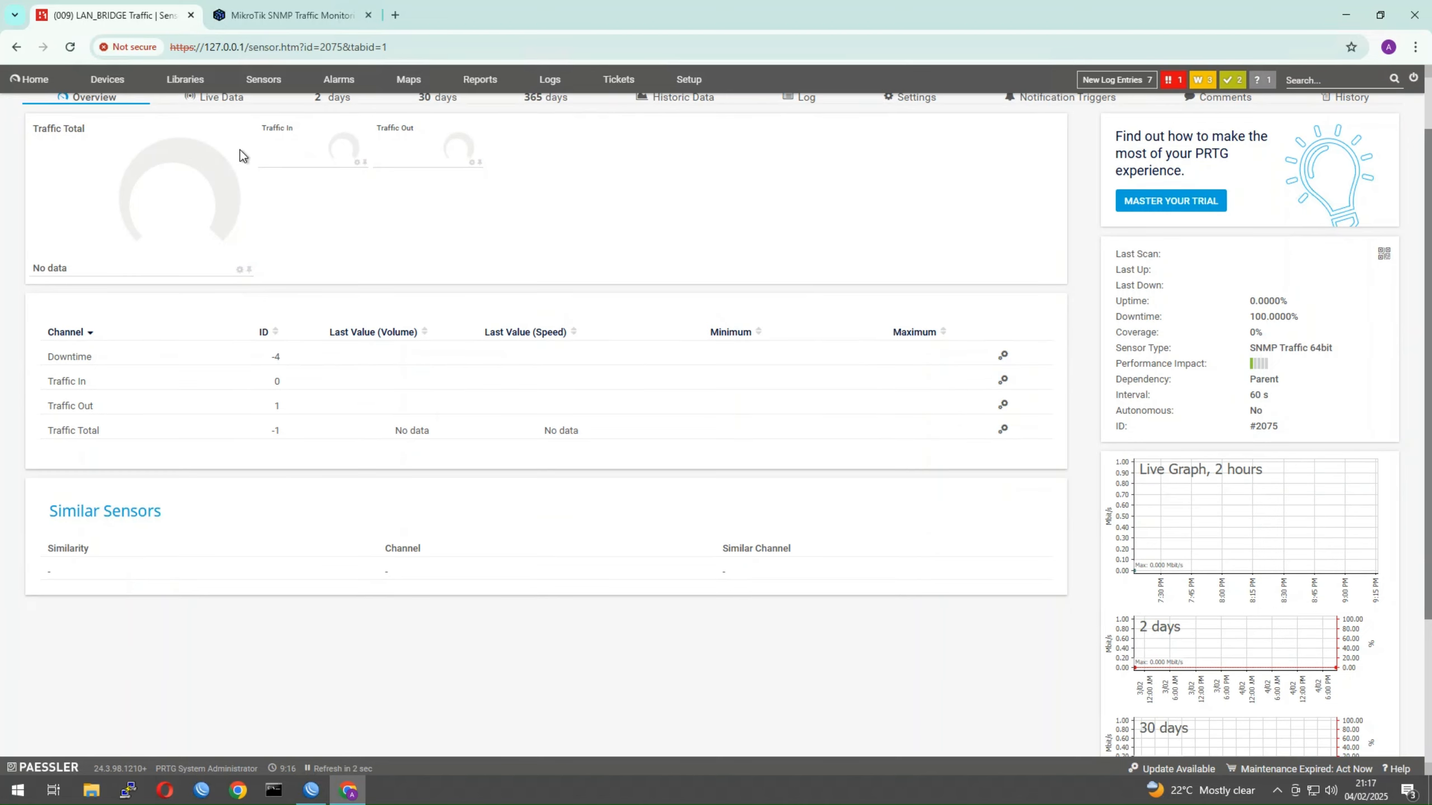
pyautogui.scroll(1, 109, 138)
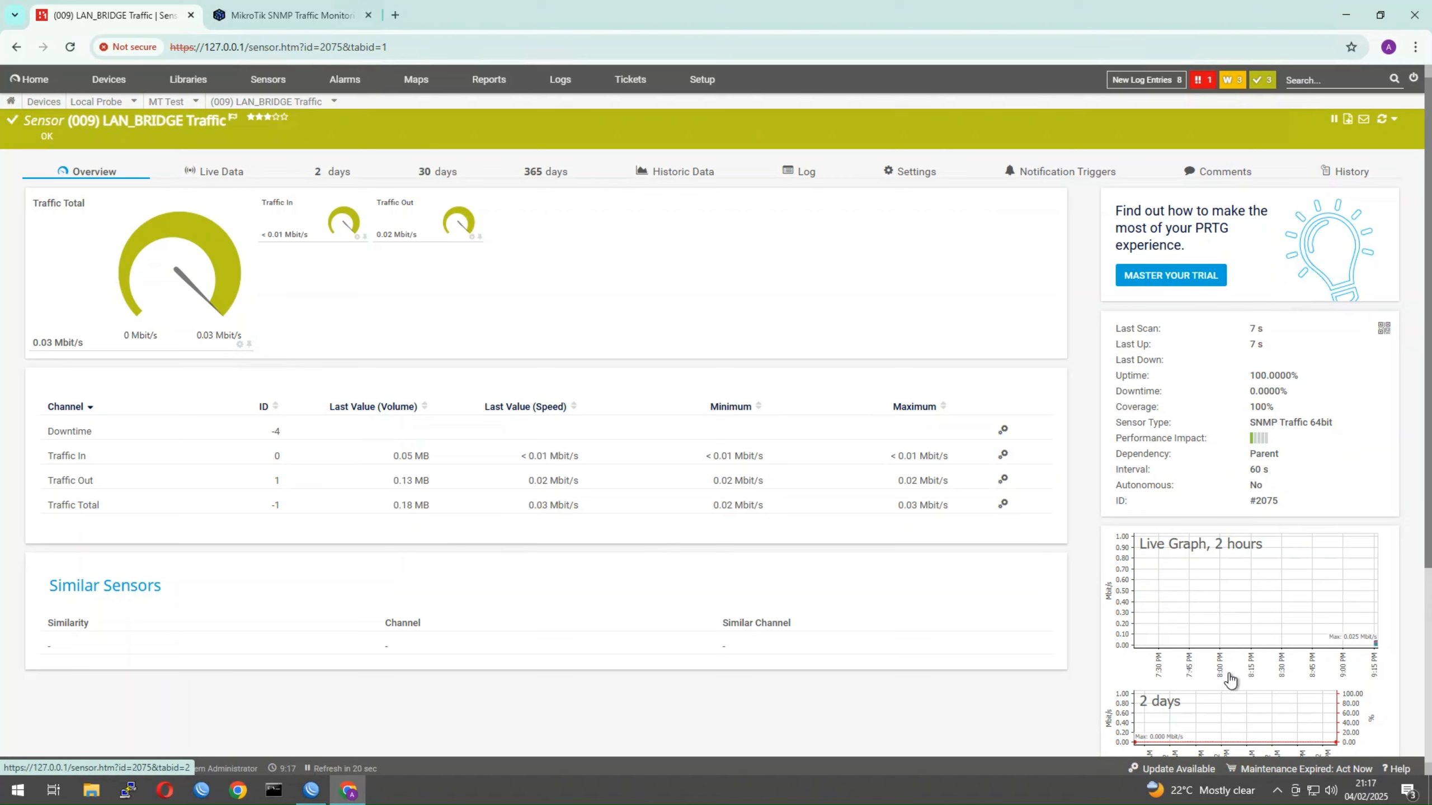
pyautogui.scroll(-1, 1230, 679)
pyautogui.scroll(1, 1229, 677)
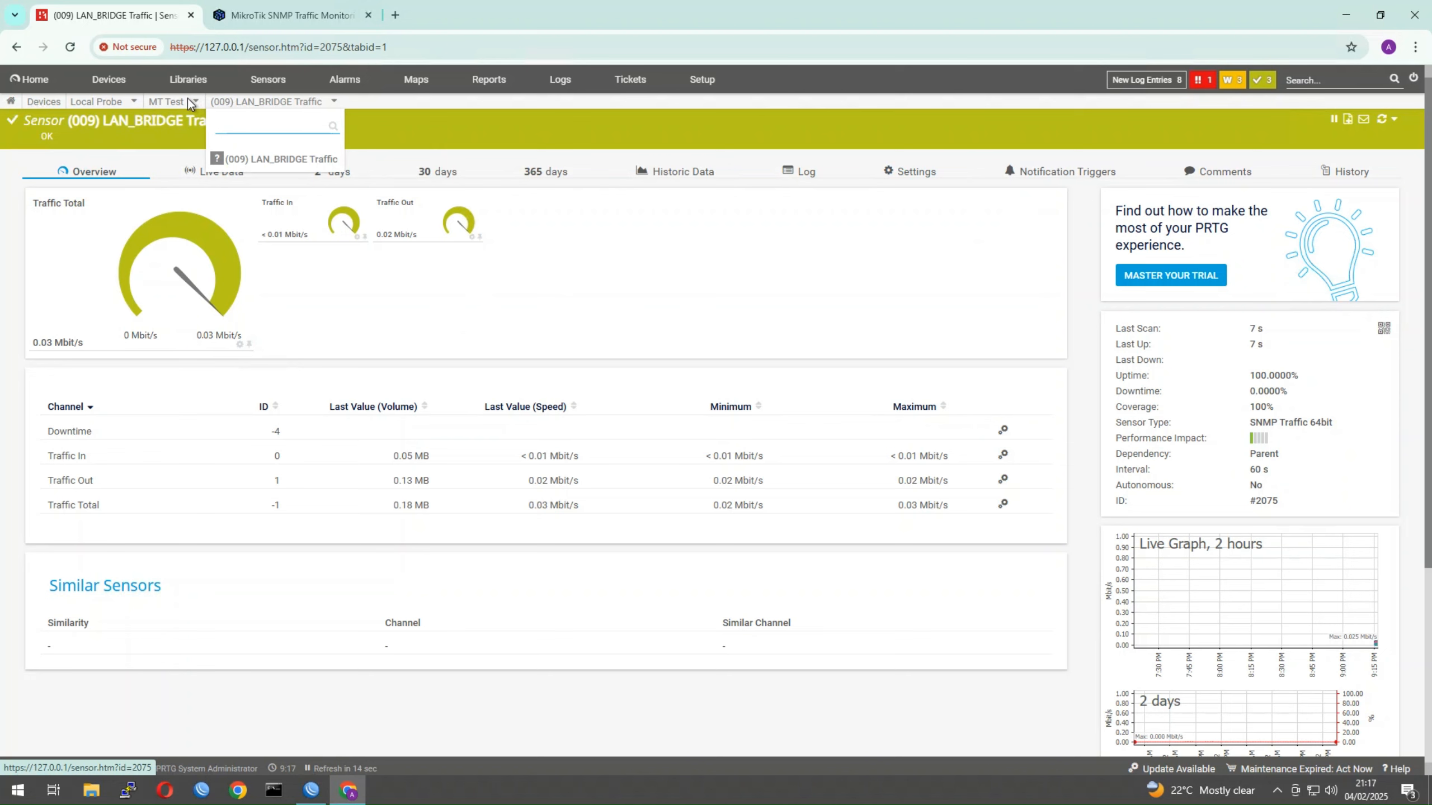
pyautogui.moveTo(183, 103)
pyautogui.click(157, 180)
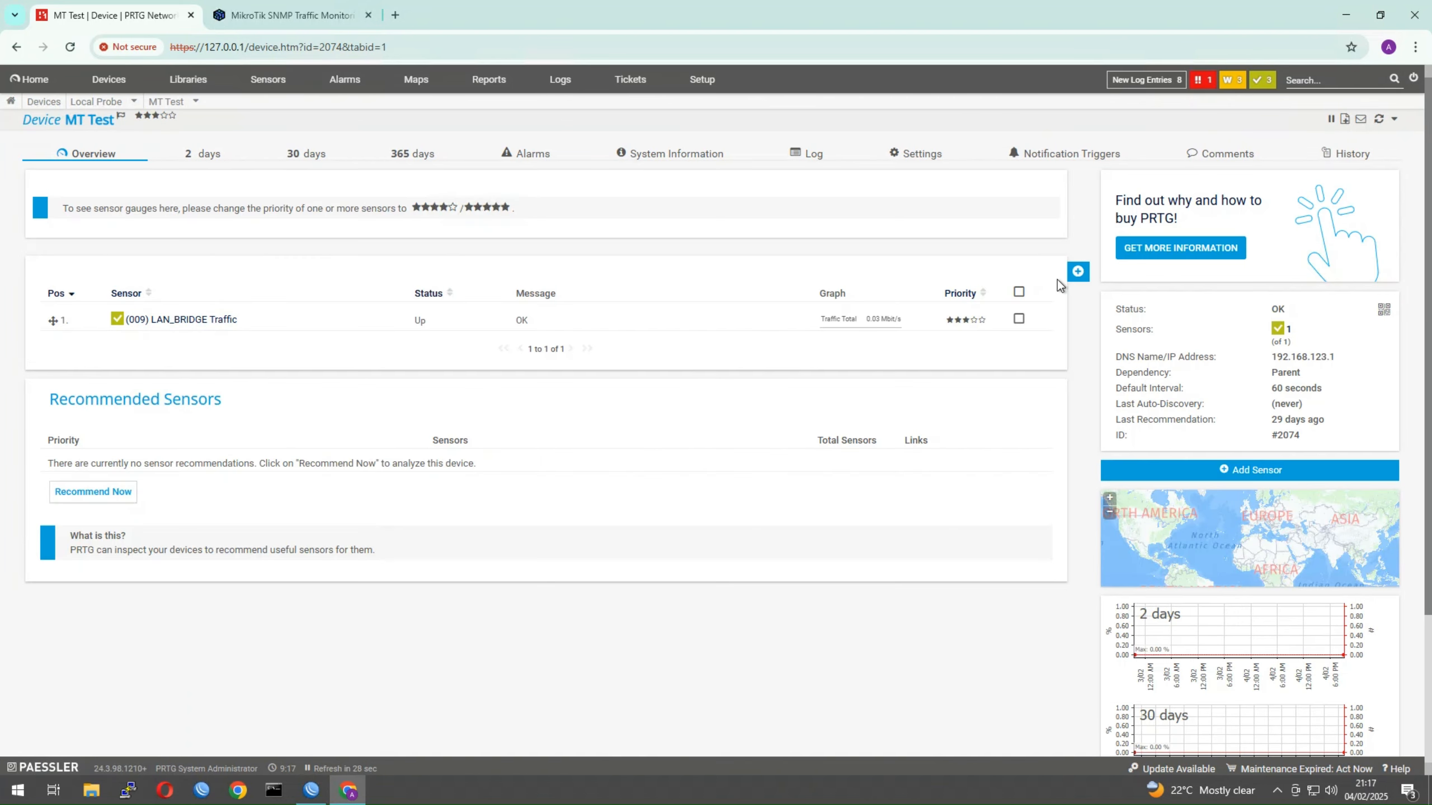
# Start adding an SNMP Custom Advanced sensor to MT Test
pyautogui.click(1072, 277)
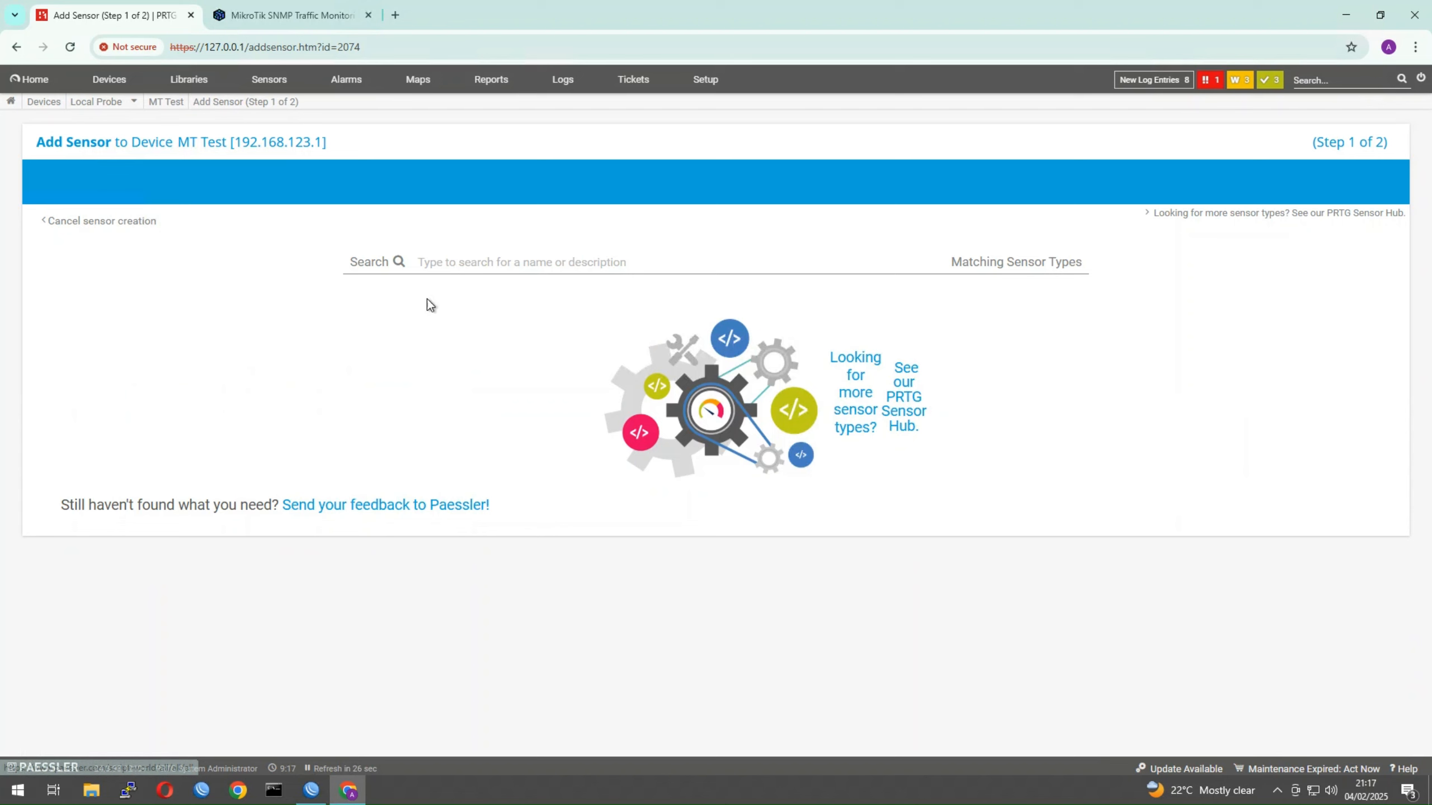
pyautogui.click(467, 379)
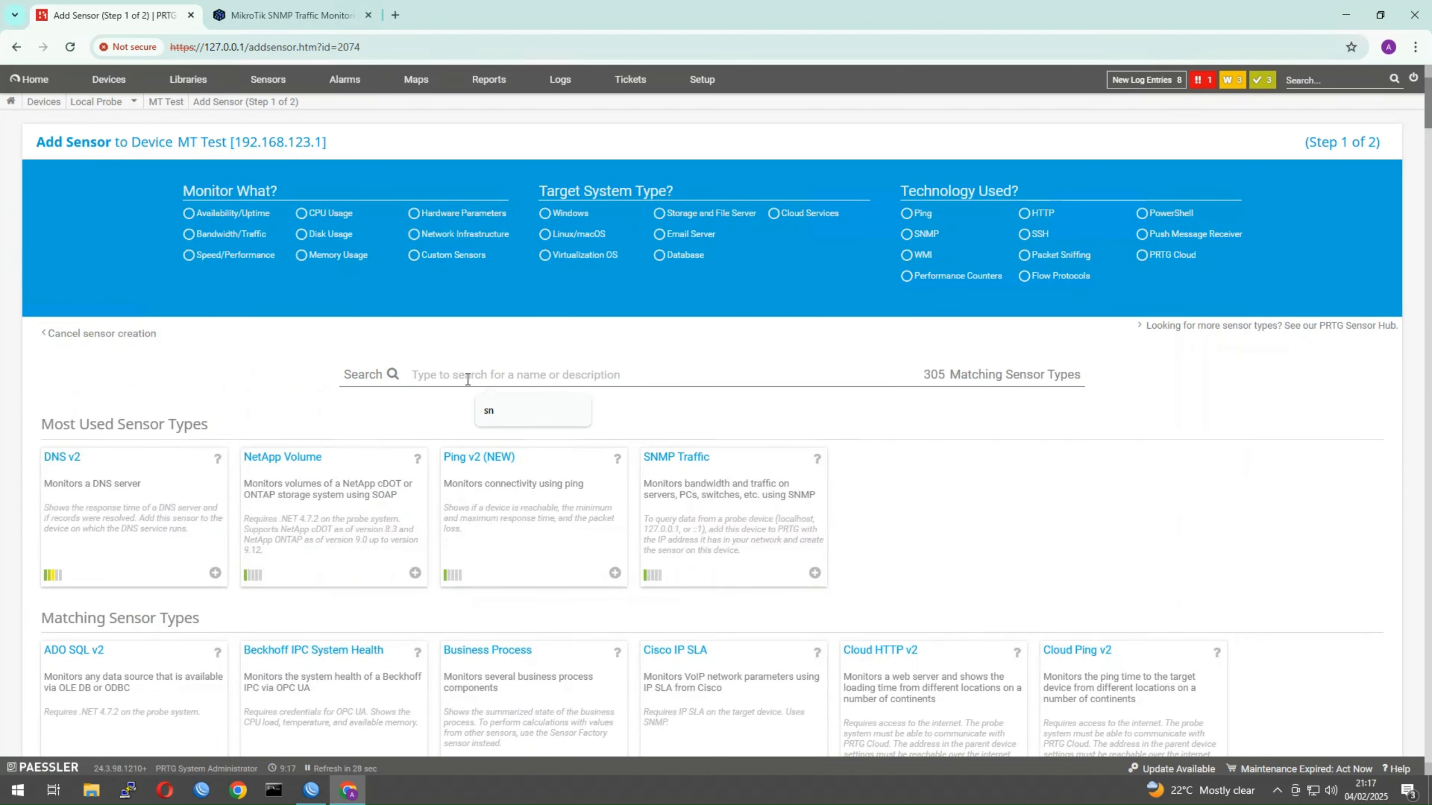
pyautogui.write('snmp')
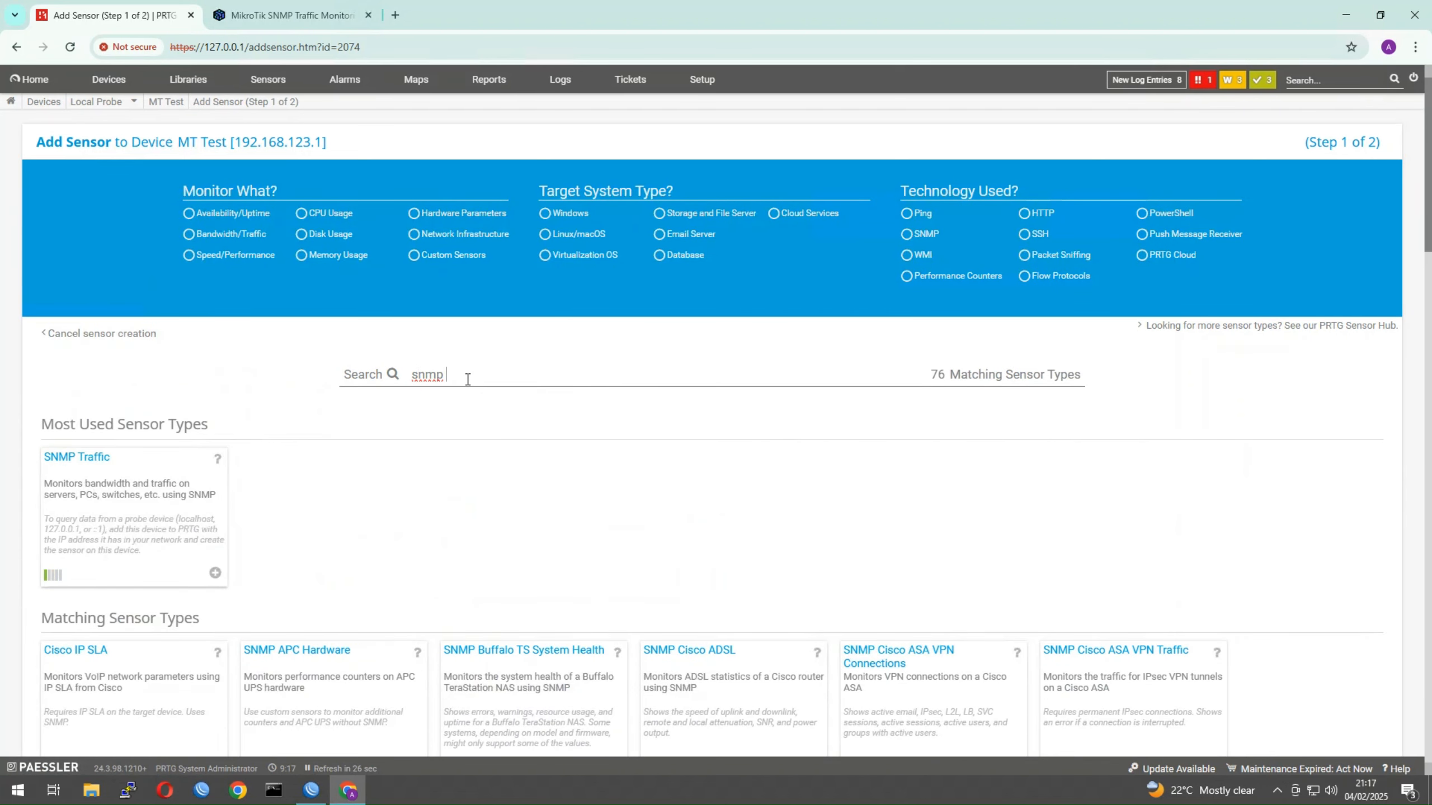
pyautogui.write(' custom adv')
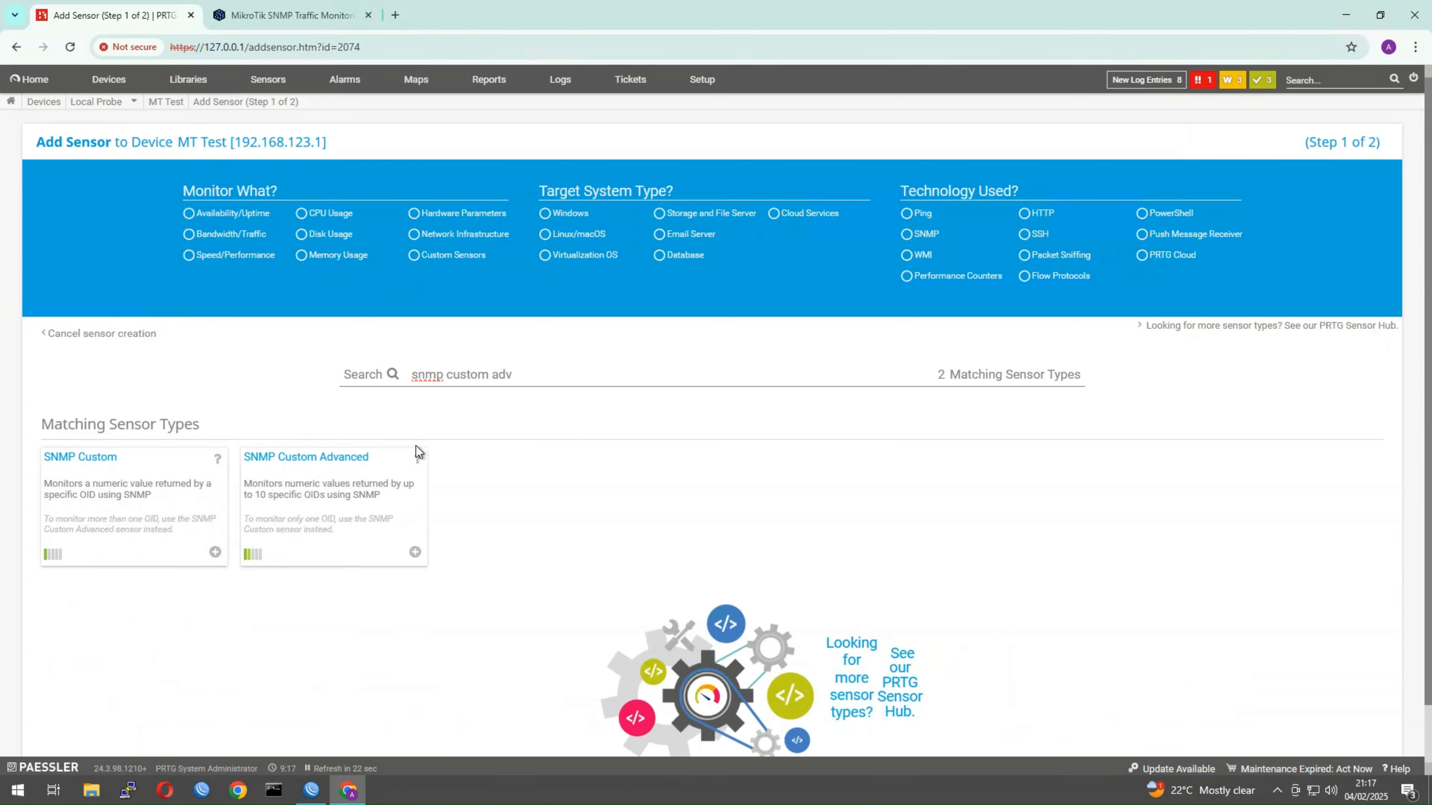
pyautogui.click(319, 457)
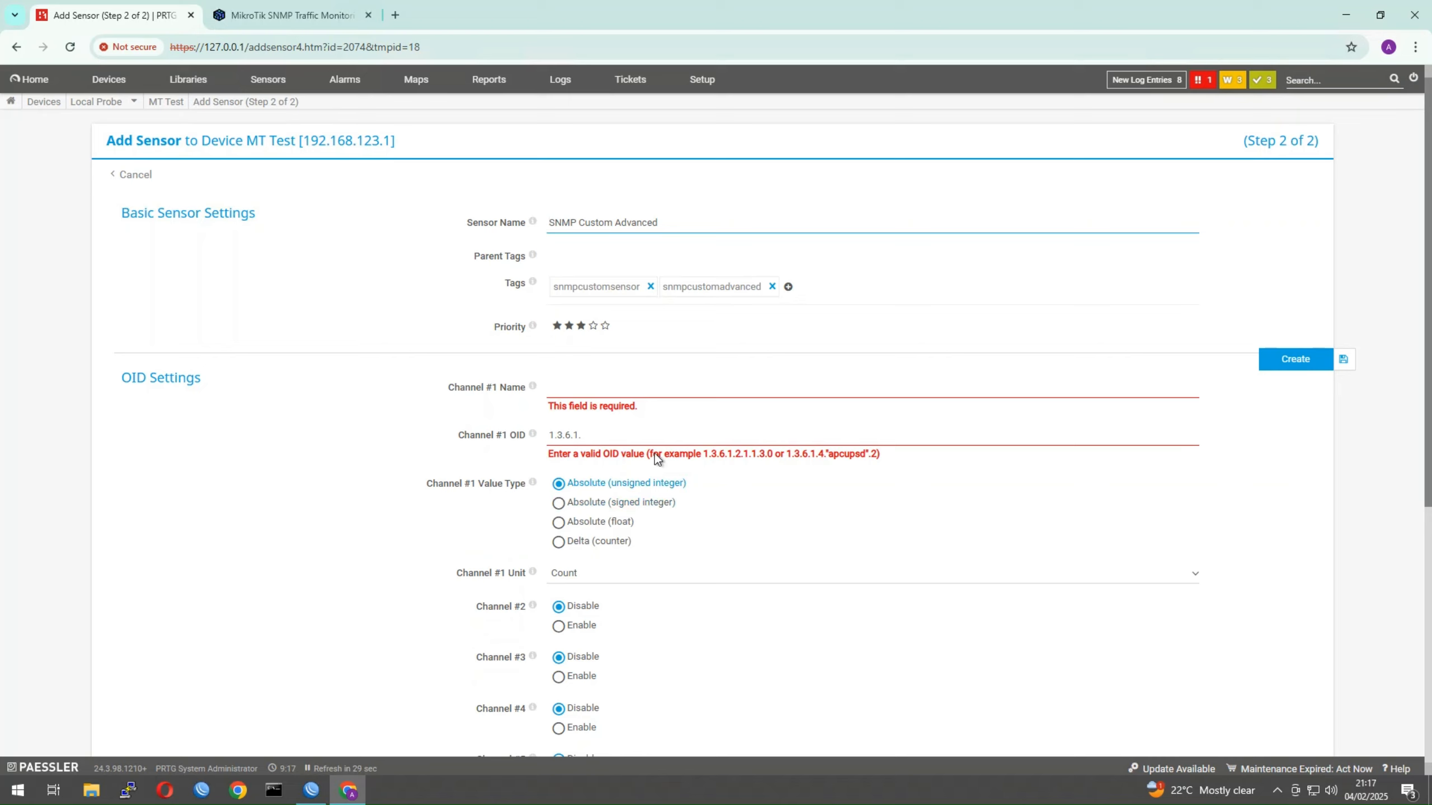
# Name the new sensor 'Queue Traffic'
pyautogui.moveTo(699, 219); pyautogui.dragTo(421, 225)
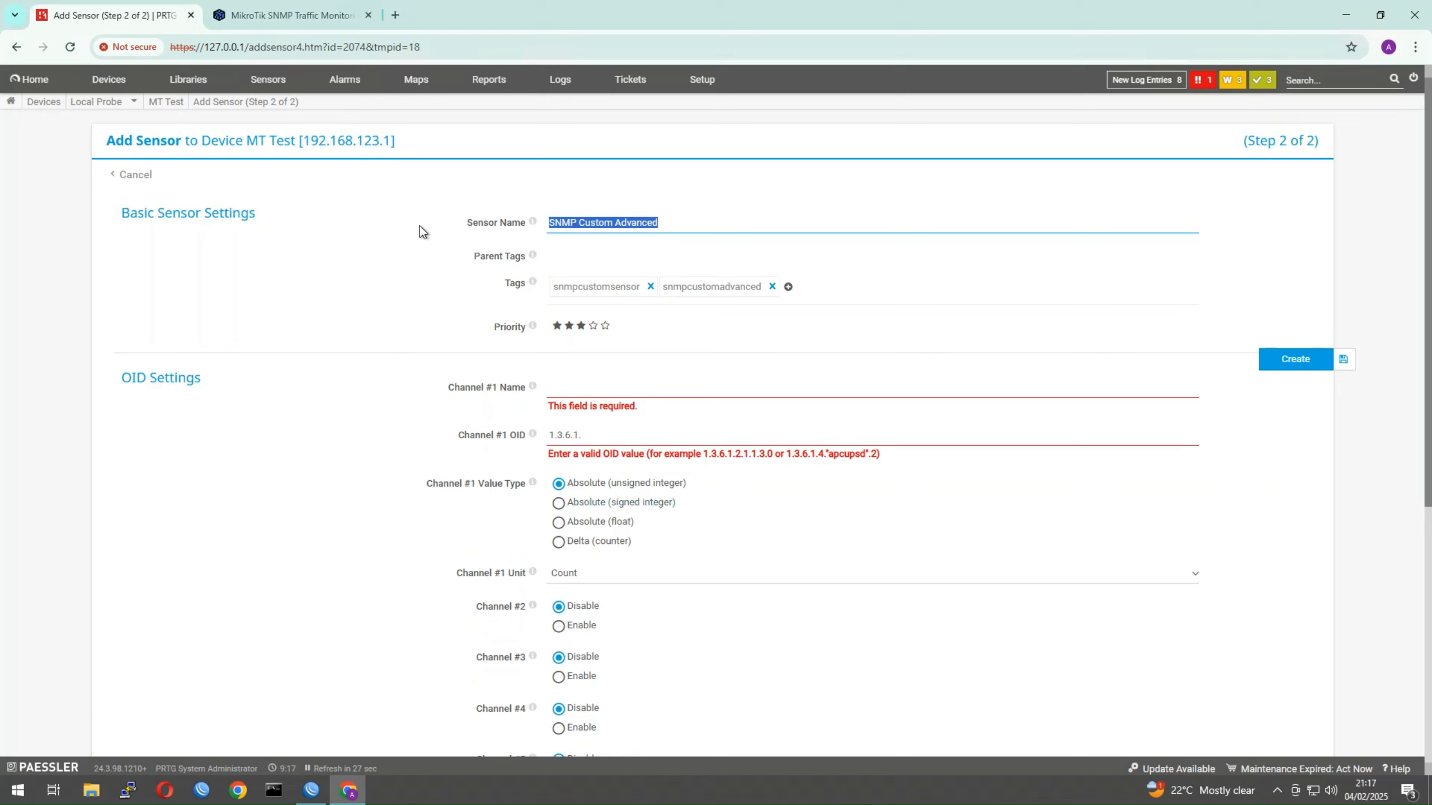
pyautogui.write('Queue T')
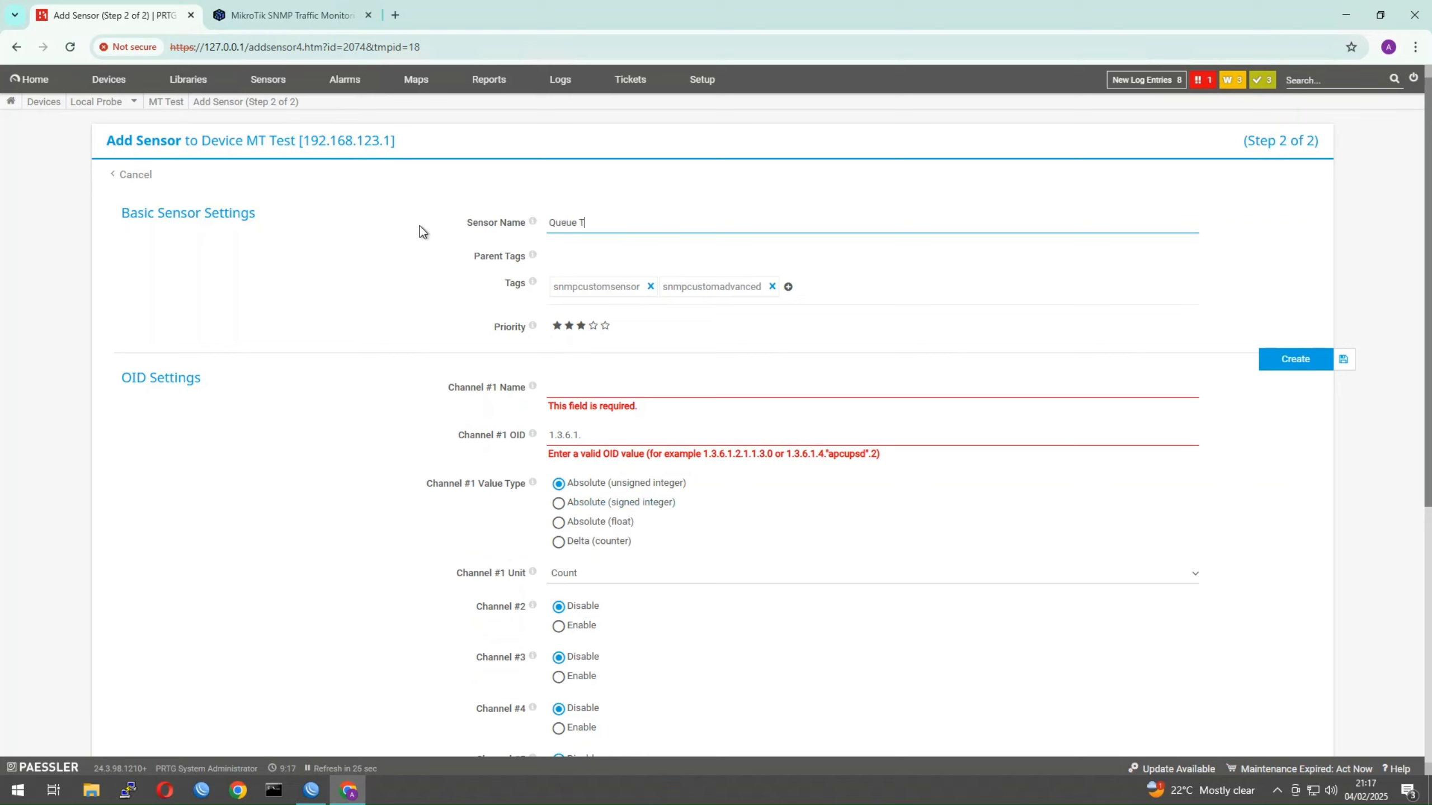
pyautogui.write('raffic')
pyautogui.moveTo(550, 220); pyautogui.dragTo(609, 223)
pyautogui.click(585, 388)
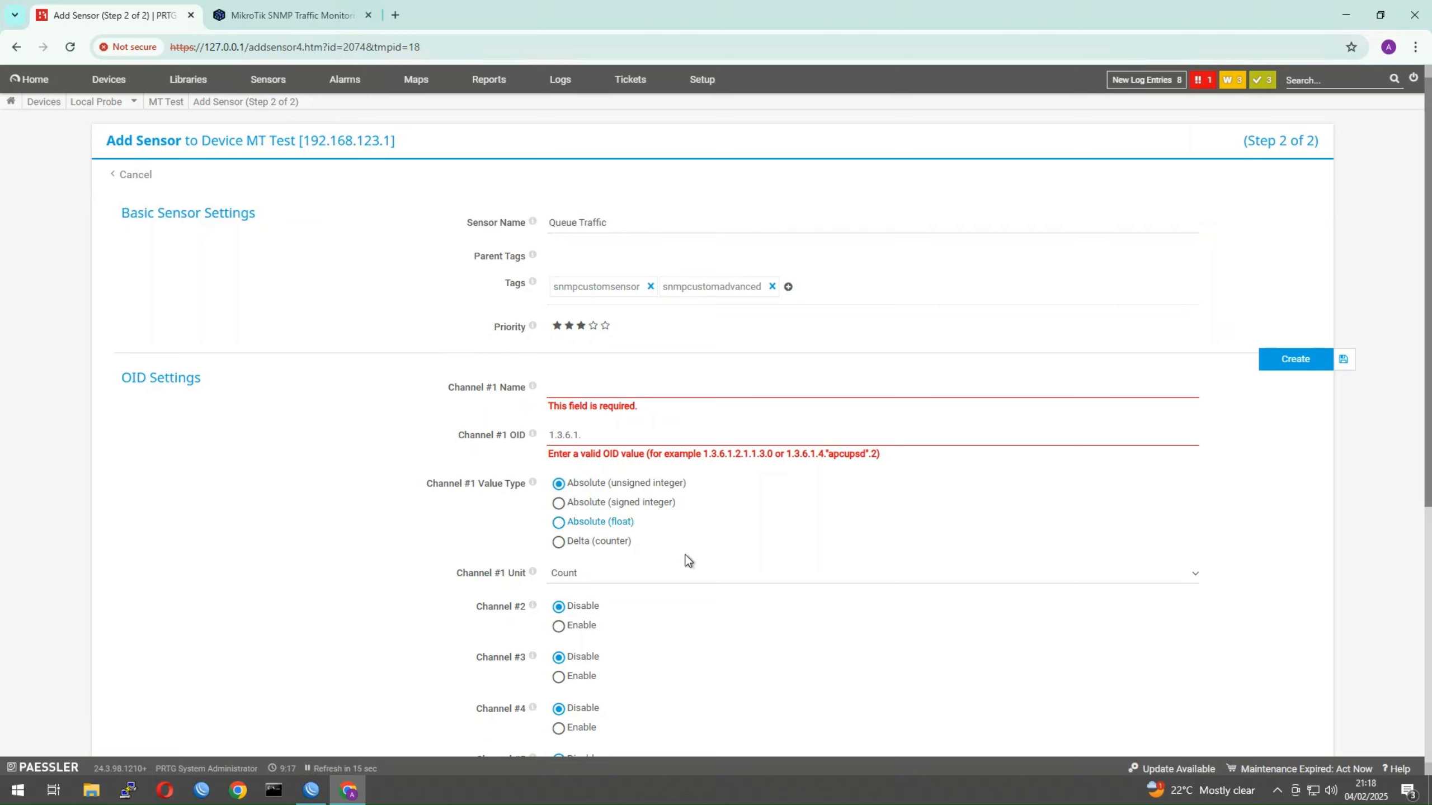
pyautogui.click(637, 223)
# Set Channel #1 to 'Download' on the pasted bytes OID, delta counter, BytesBandwidth unit
pyautogui.click(577, 382)
pyautogui.write('Download')
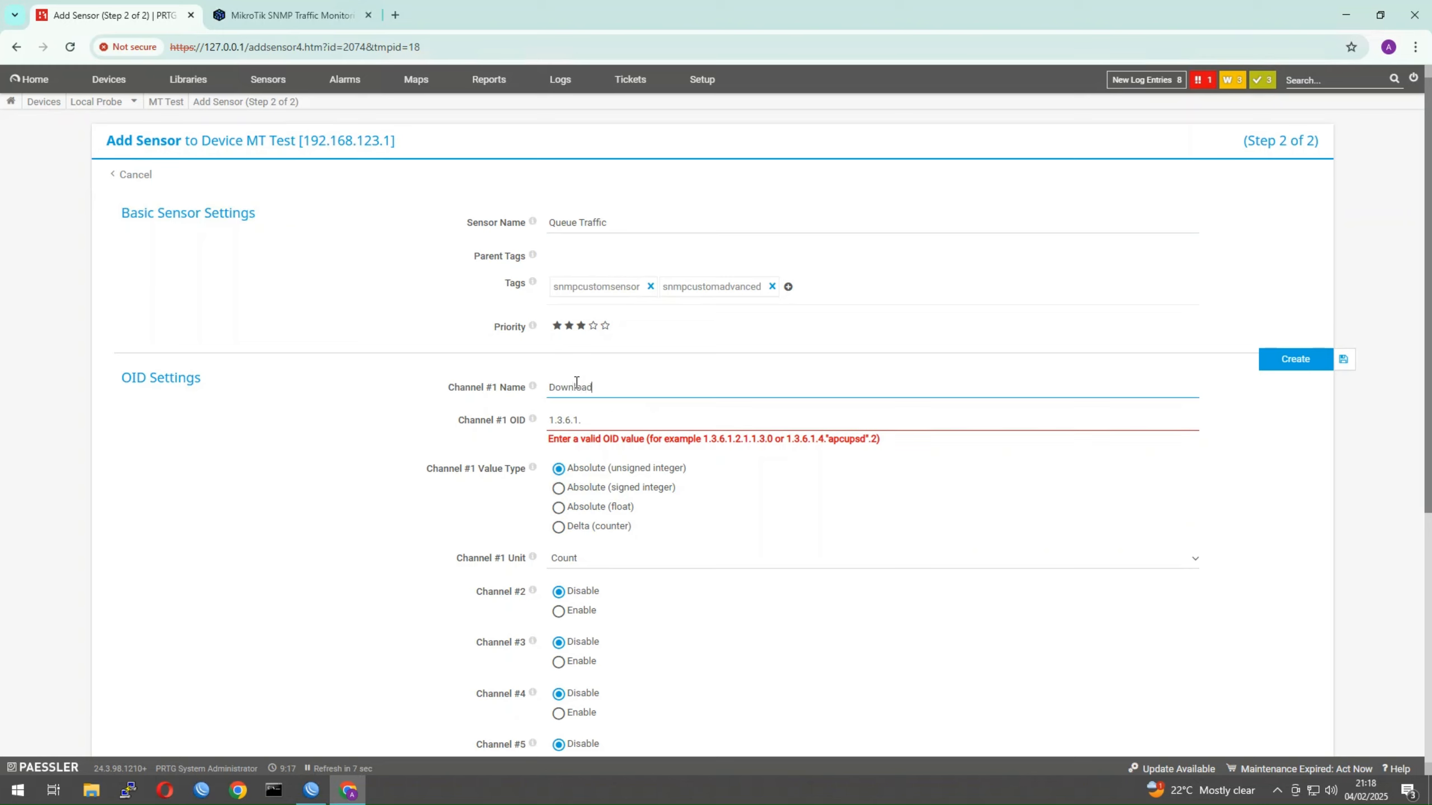
pyautogui.moveTo(598, 421); pyautogui.dragTo(492, 420)
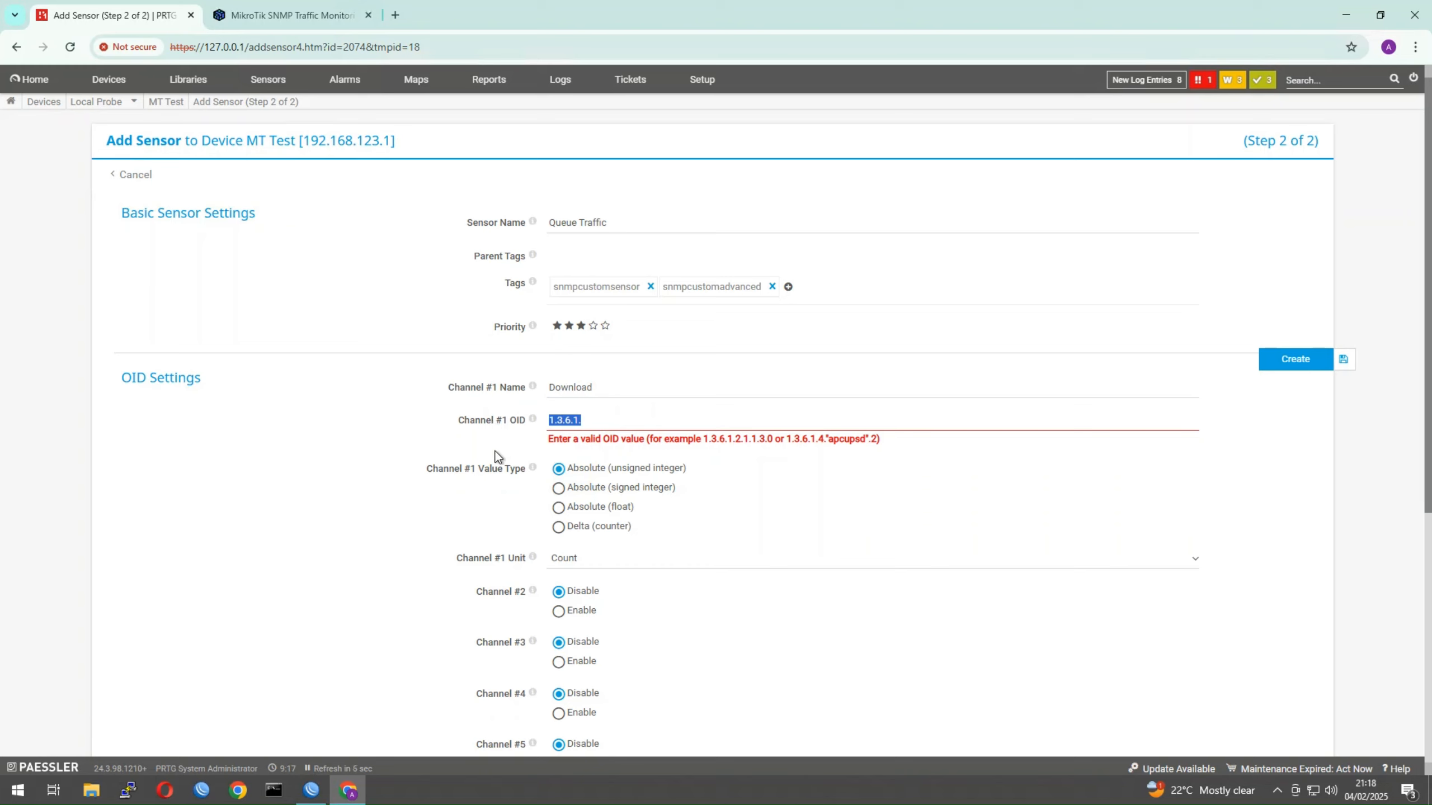
pyautogui.hotkey('ctrl', 'v')
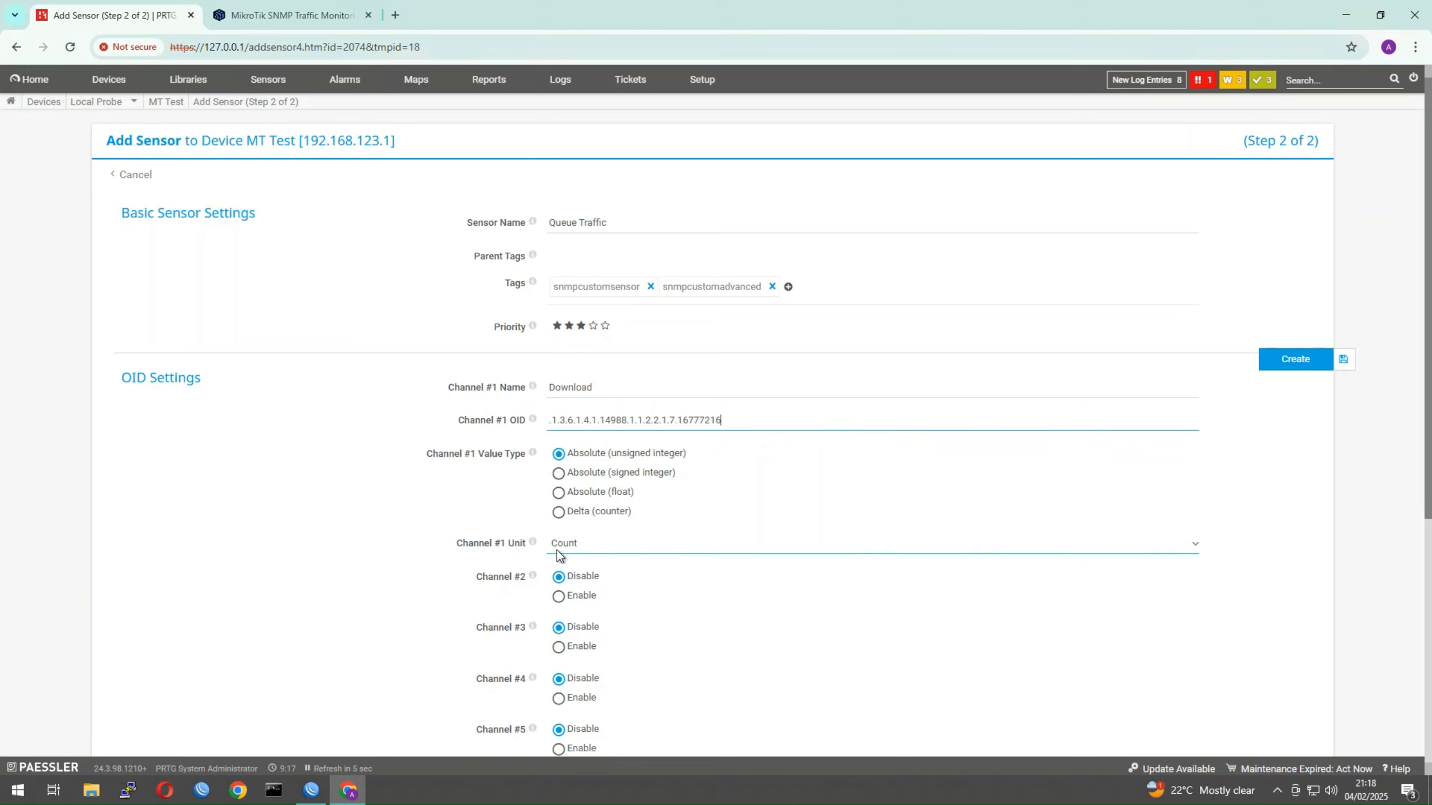
pyautogui.click(558, 513)
pyautogui.click(635, 551)
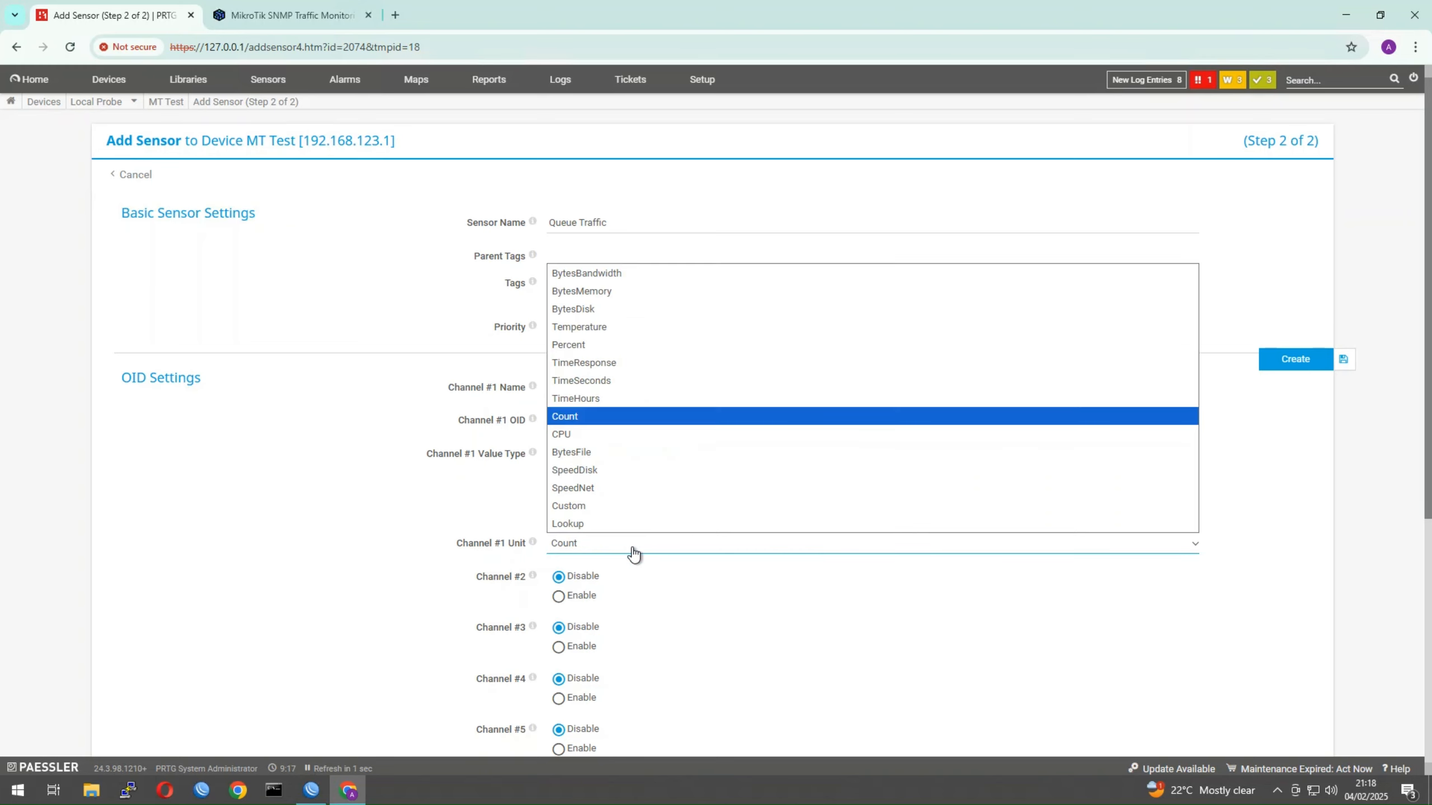
pyautogui.click(621, 275)
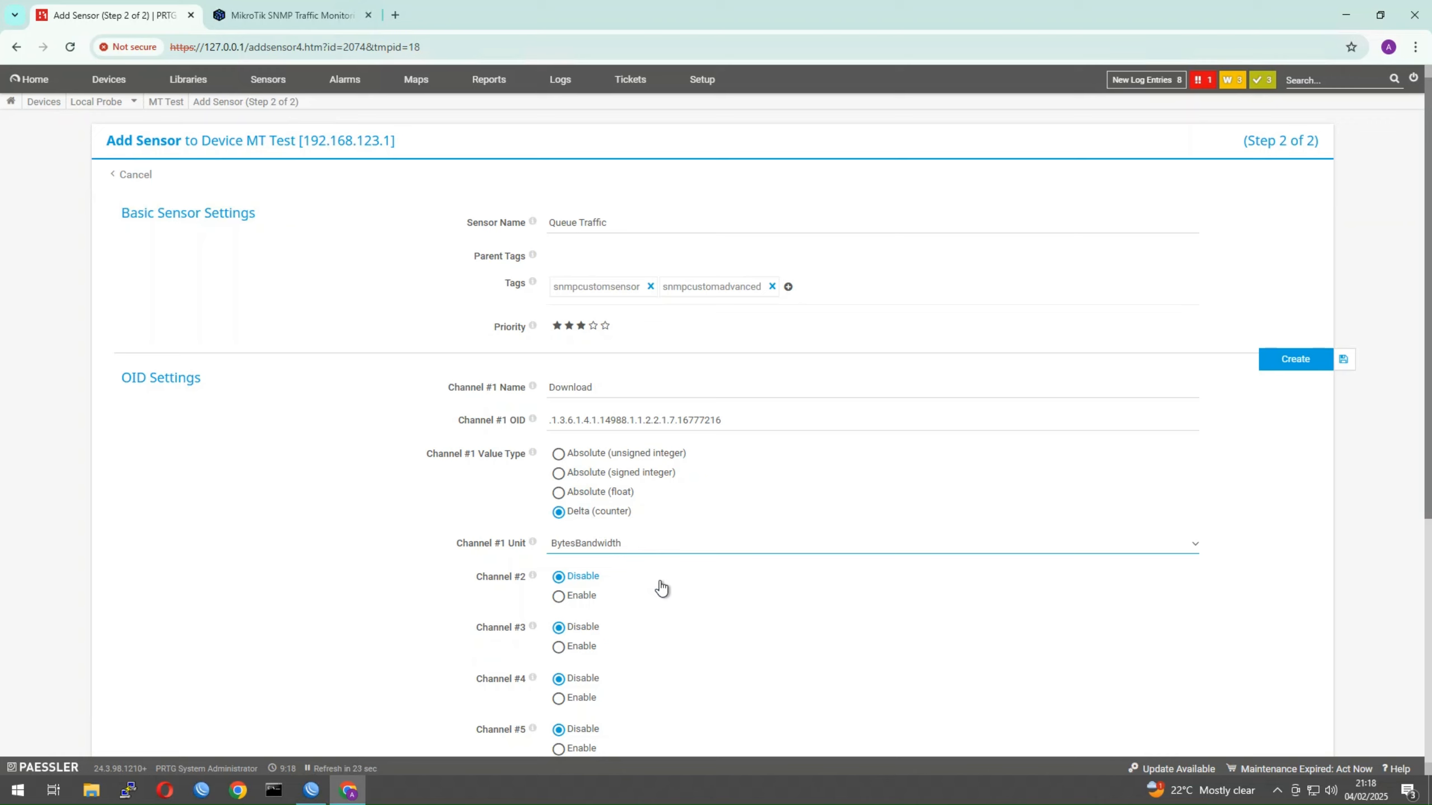
# Enable Channel #2 and name it Upload
pyautogui.click(558, 597)
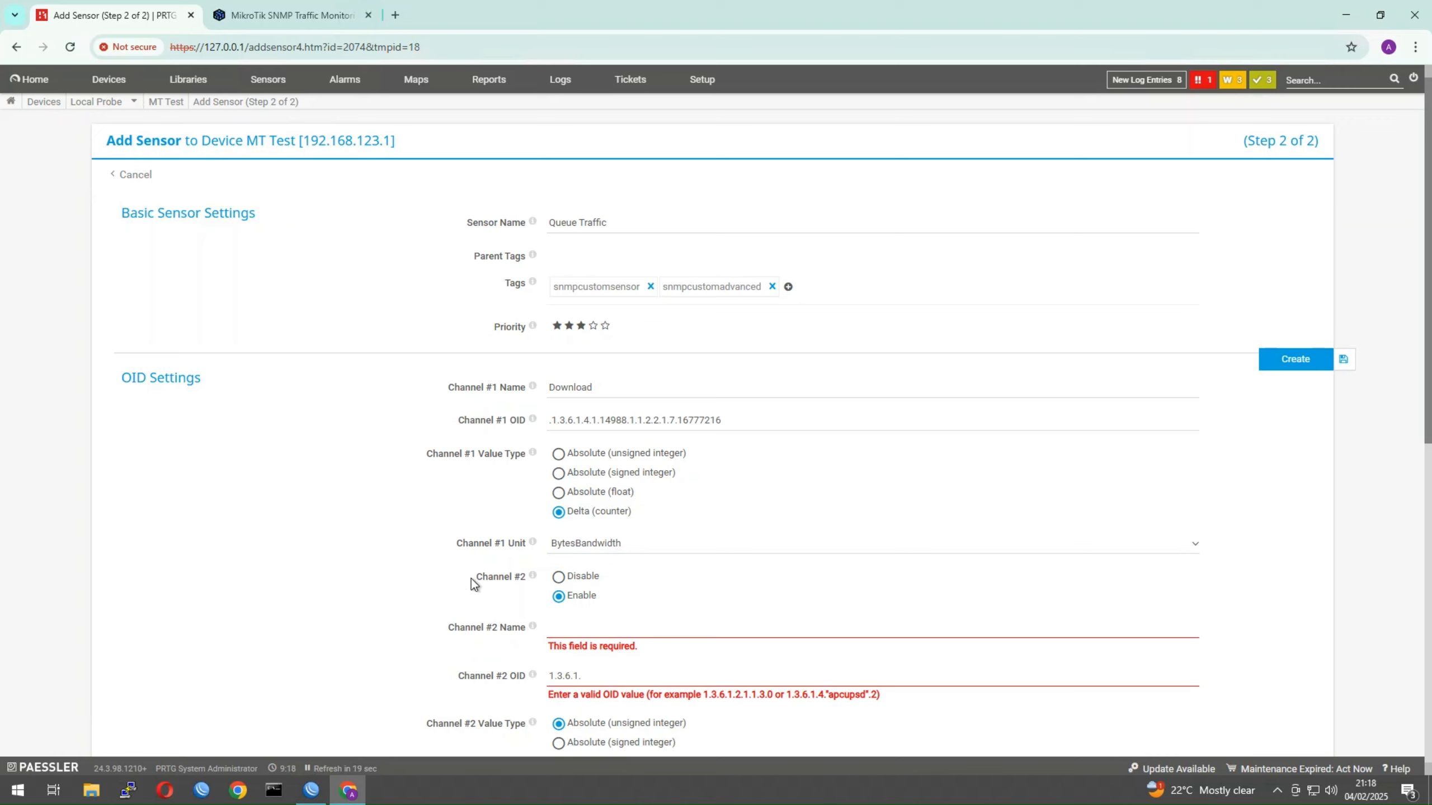
pyautogui.moveTo(471, 579); pyautogui.dragTo(511, 576)
pyautogui.click(573, 626)
pyautogui.write('Upload')
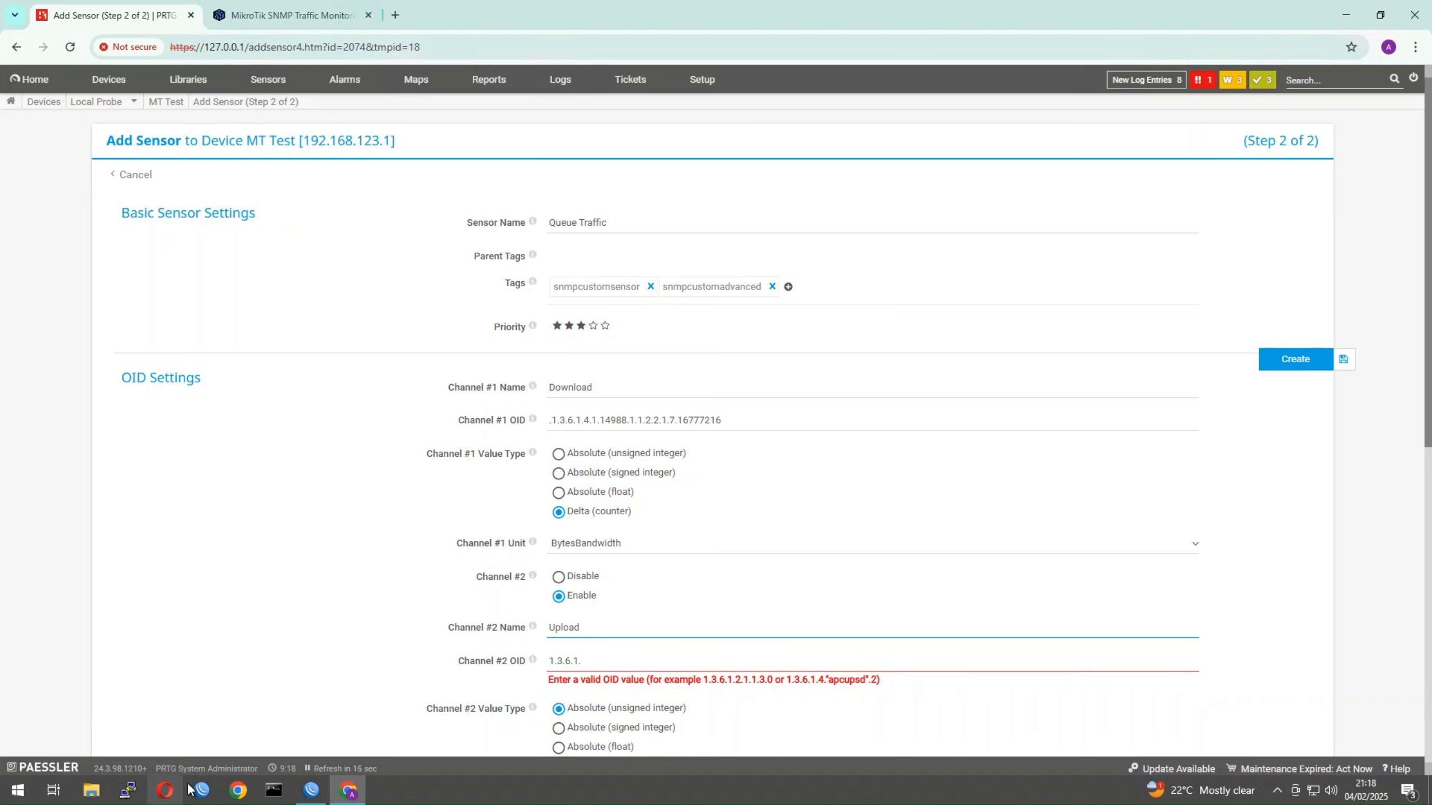
# Copy the UPLOAD queue's bytes OID from the WinBox terminal
pyautogui.click(311, 789)
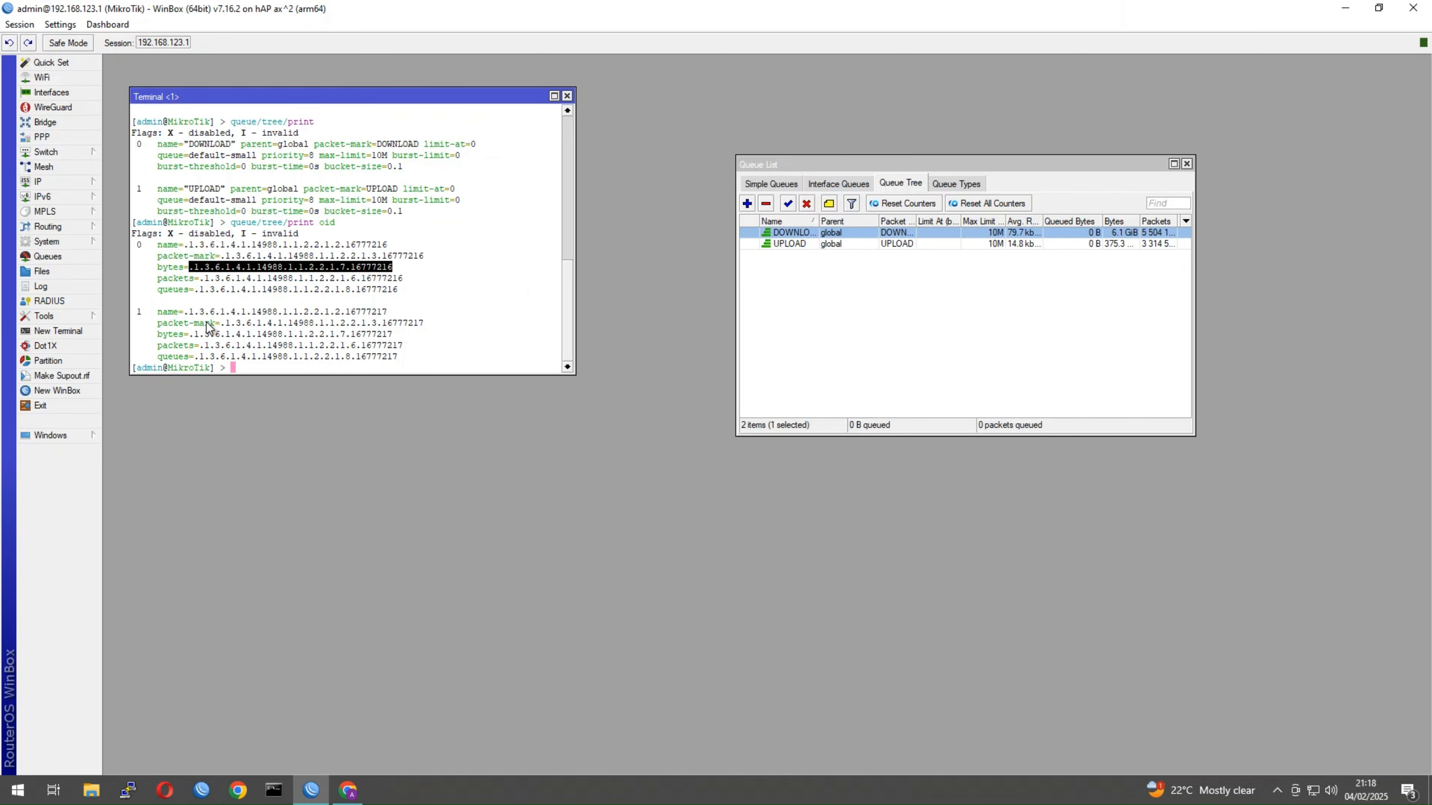
pyautogui.moveTo(192, 335); pyautogui.dragTo(398, 333)
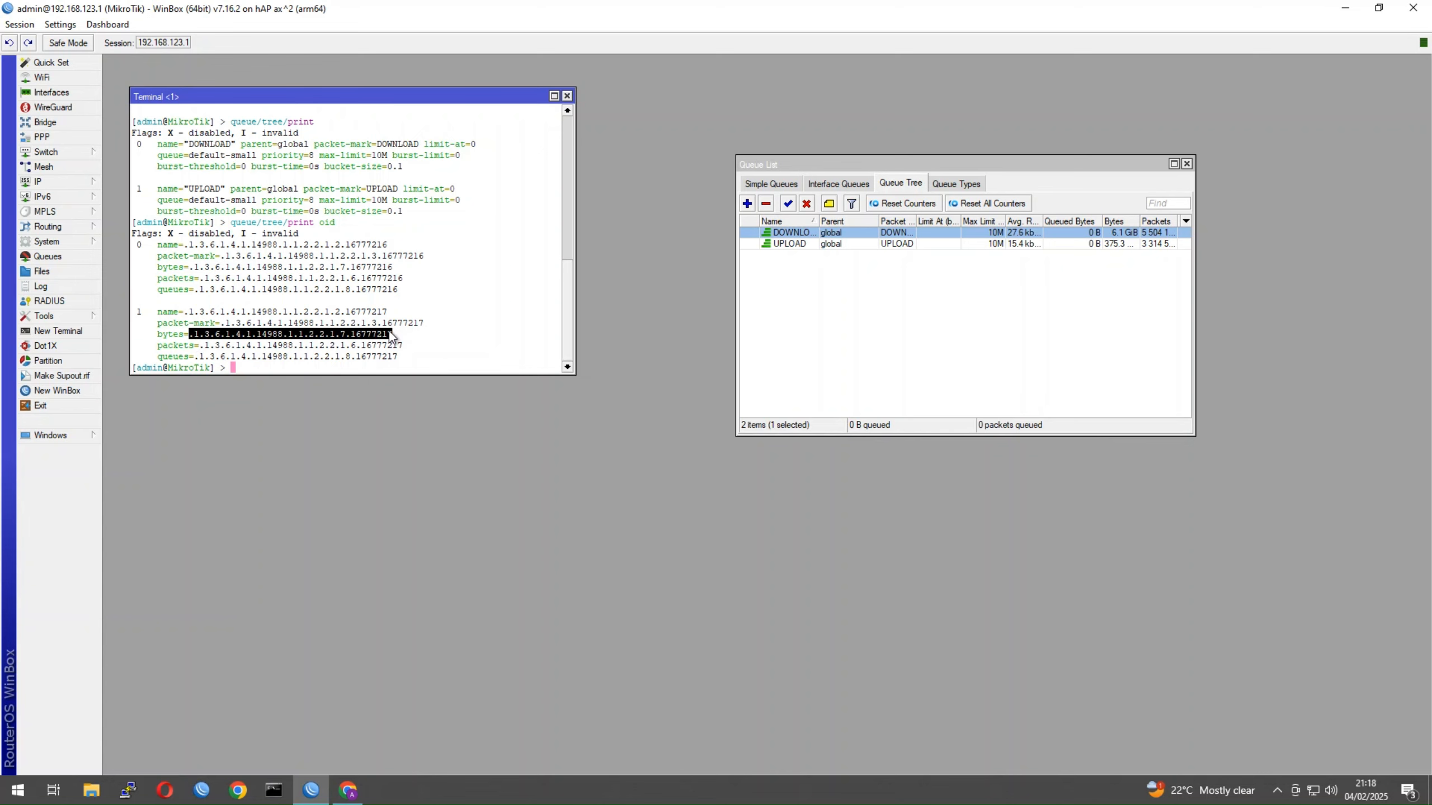
pyautogui.rightClick(389, 333)
pyautogui.click(409, 340)
# Paste the .16777217 bytes OID into Channel #2 as a BytesBandwidth delta counter
pyautogui.click(361, 798)
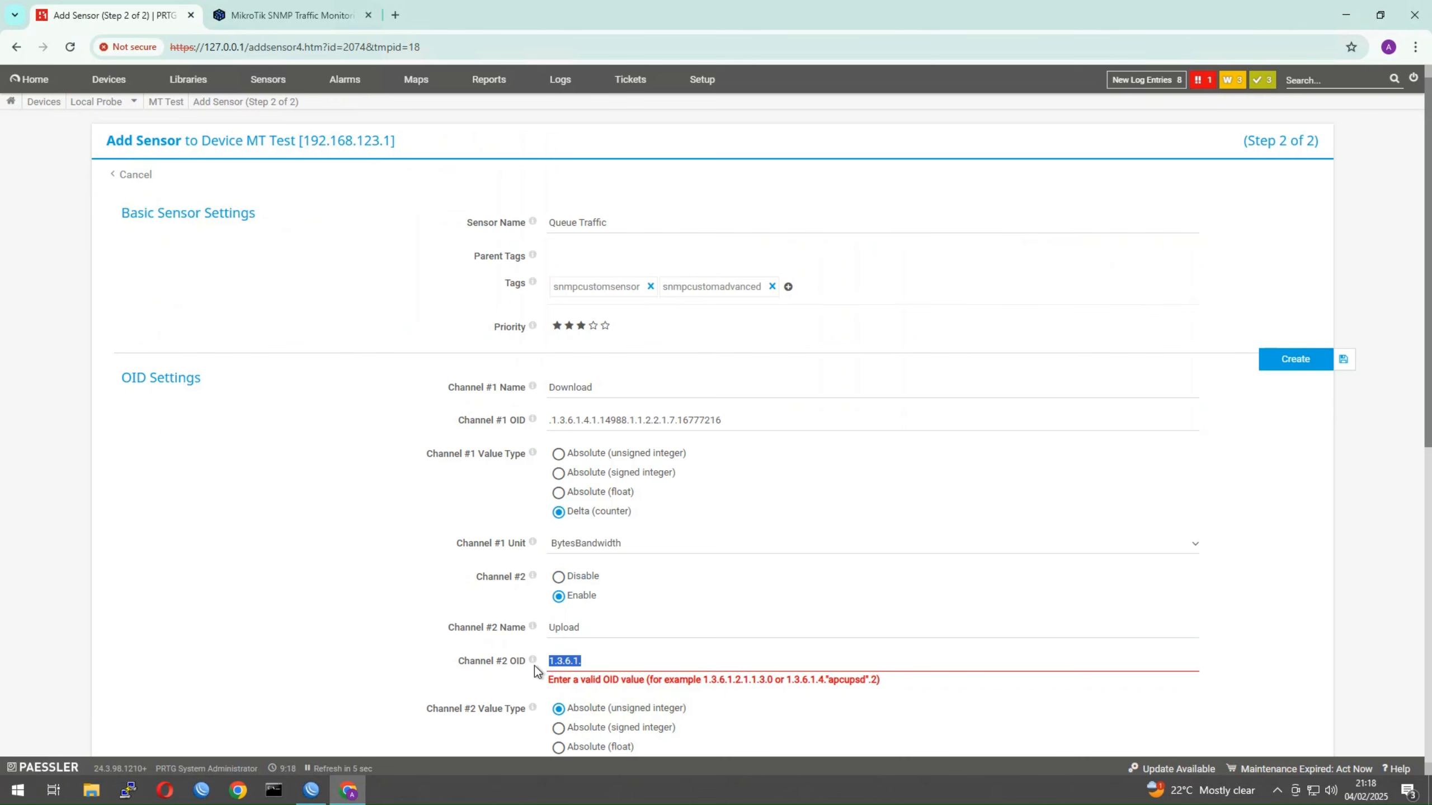
pyautogui.hotkey('ctrl', 'v')
pyautogui.scroll(-1, 558, 711)
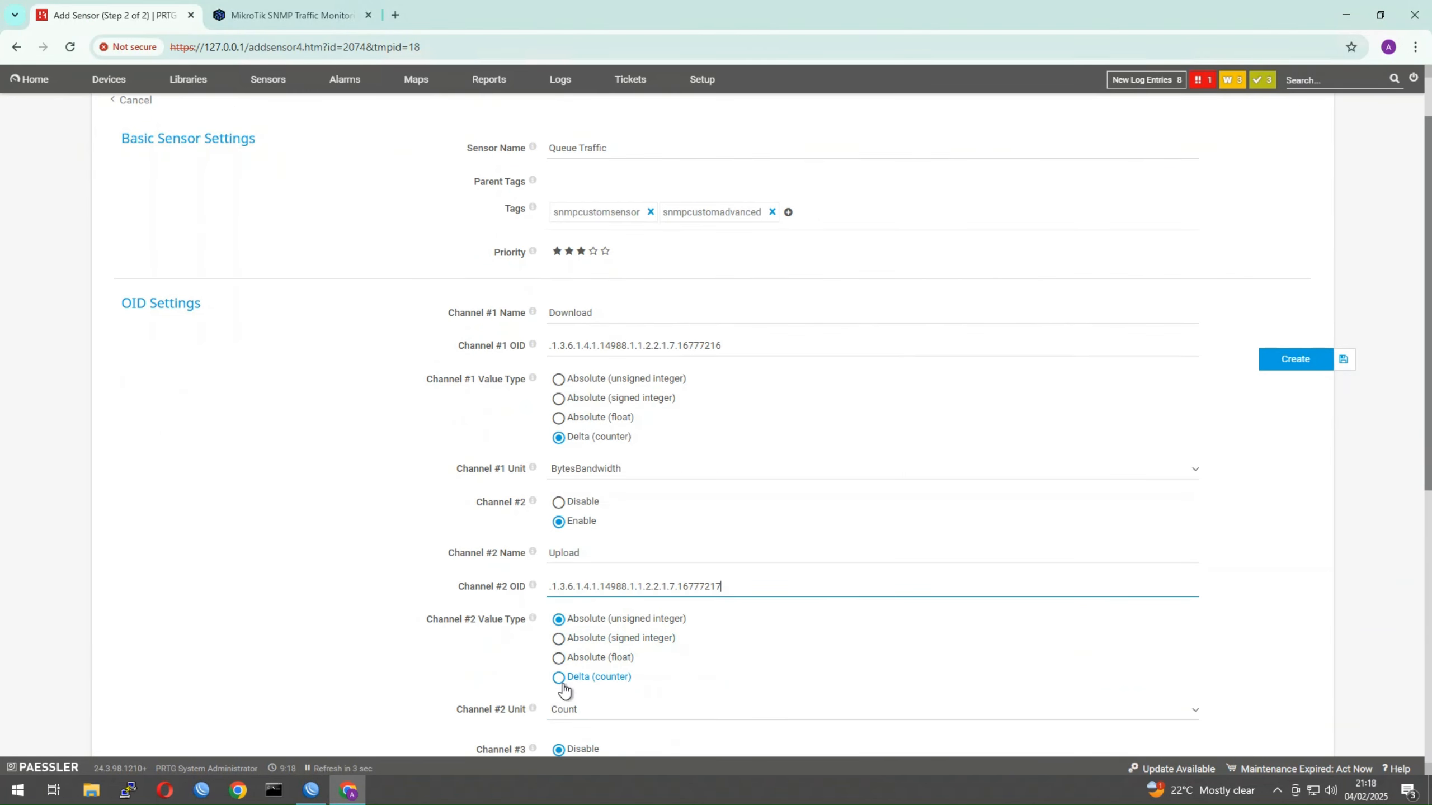
pyautogui.click(562, 682)
pyautogui.click(587, 712)
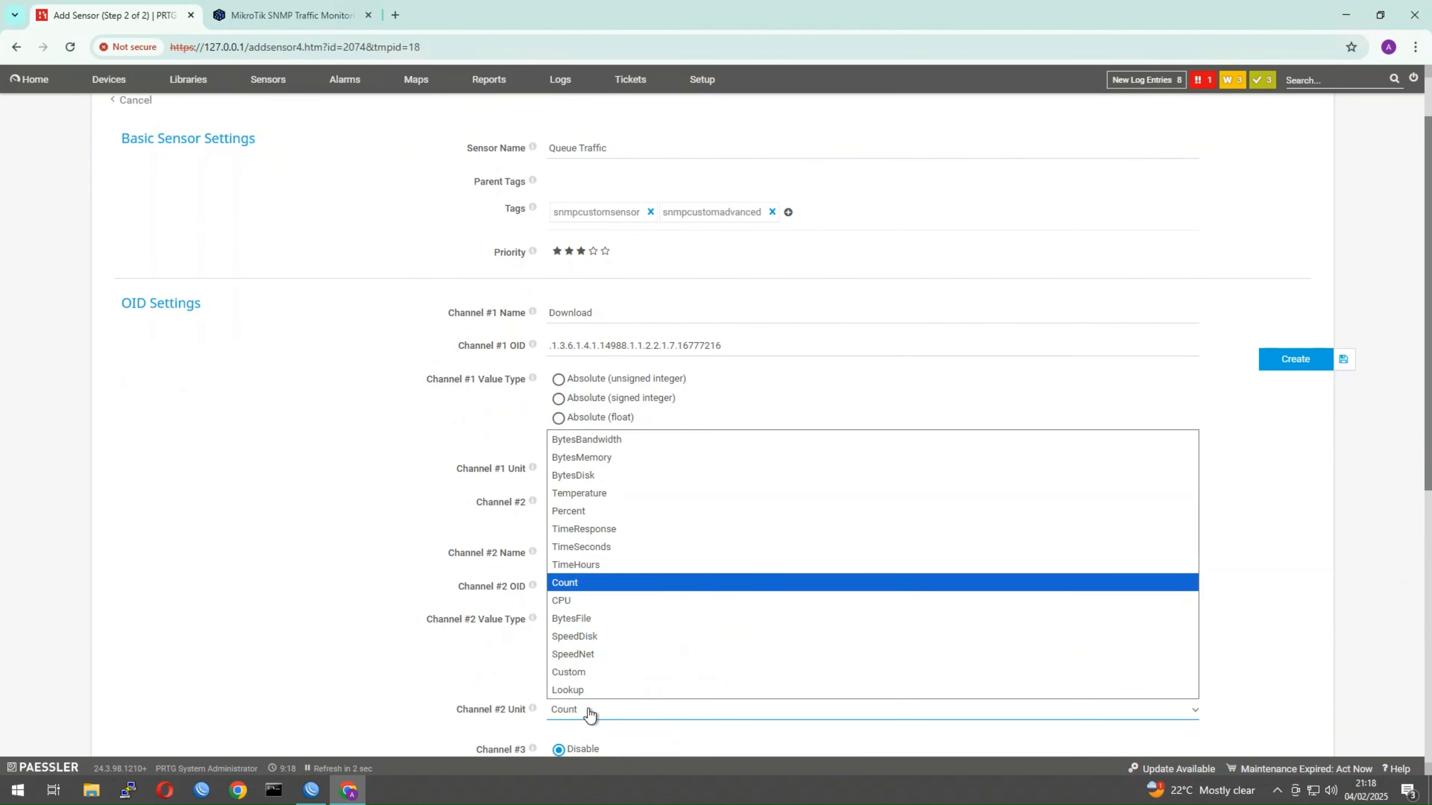
pyautogui.click(576, 440)
# Keep the sensor's scanning interval inherited from the device
pyautogui.scroll(-1, 548, 602)
pyautogui.scroll(-5, 558, 626)
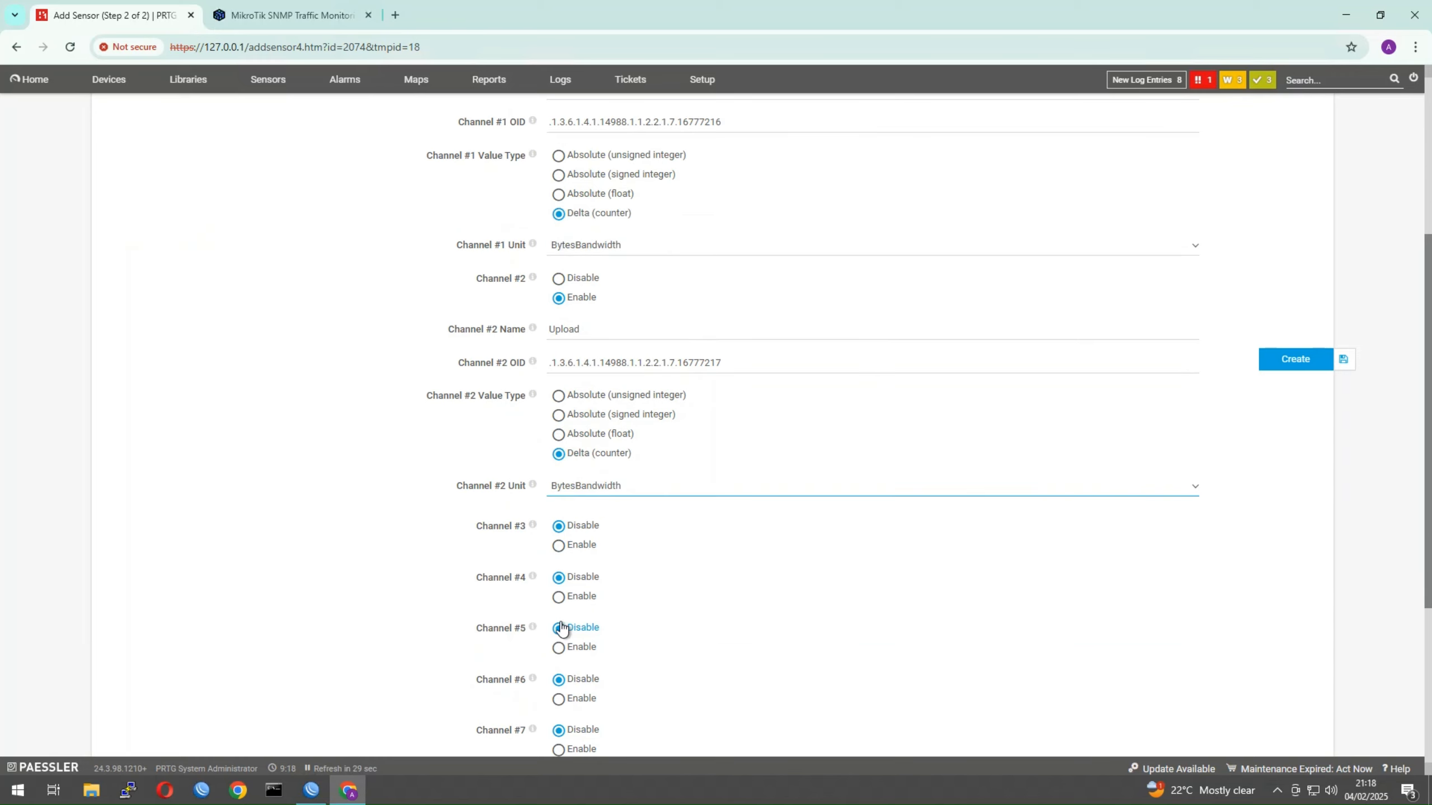
pyautogui.scroll(2, 561, 582)
pyautogui.scroll(2, 568, 573)
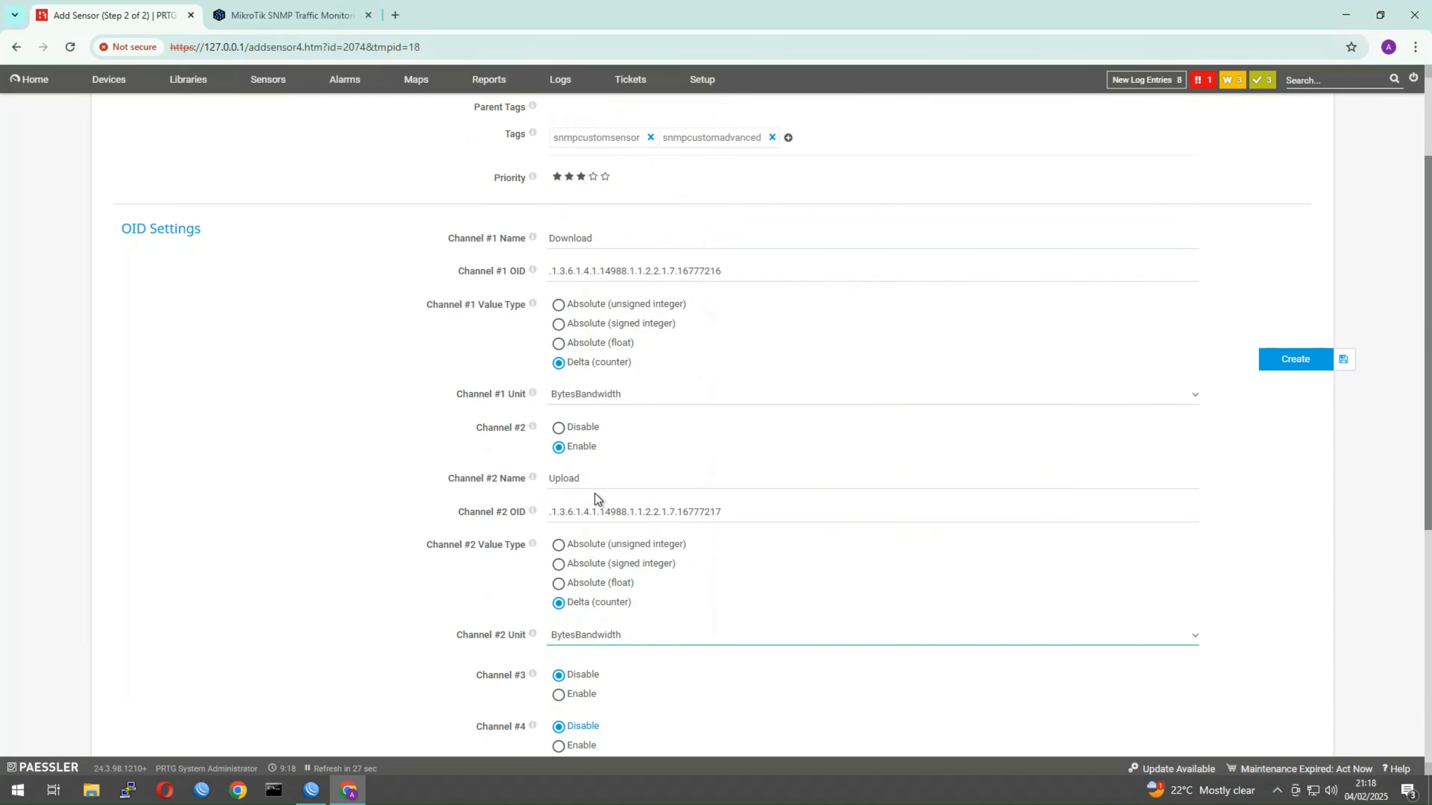
pyautogui.scroll(-5, 789, 615)
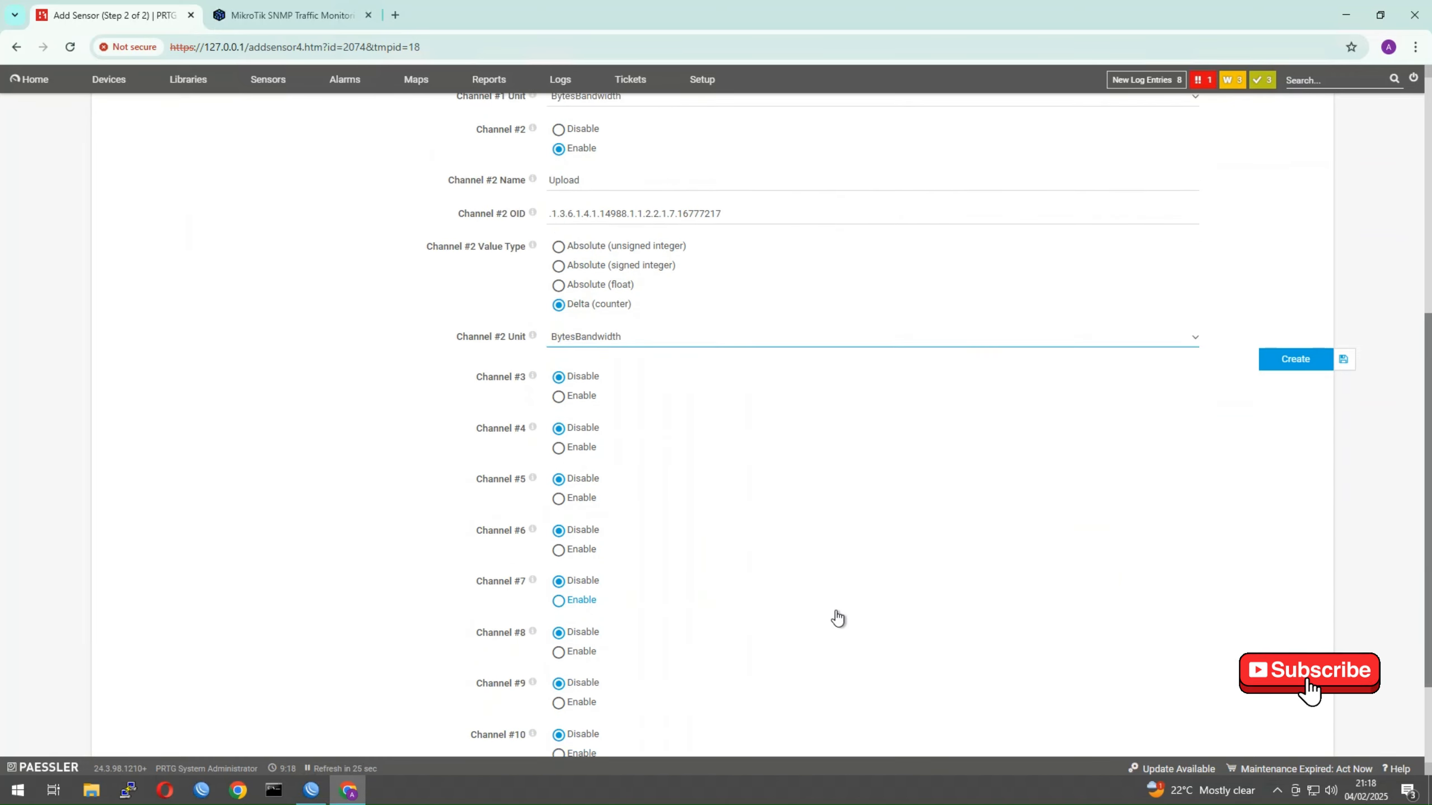
pyautogui.scroll(4, 413, 641)
pyautogui.scroll(-4, 301, 714)
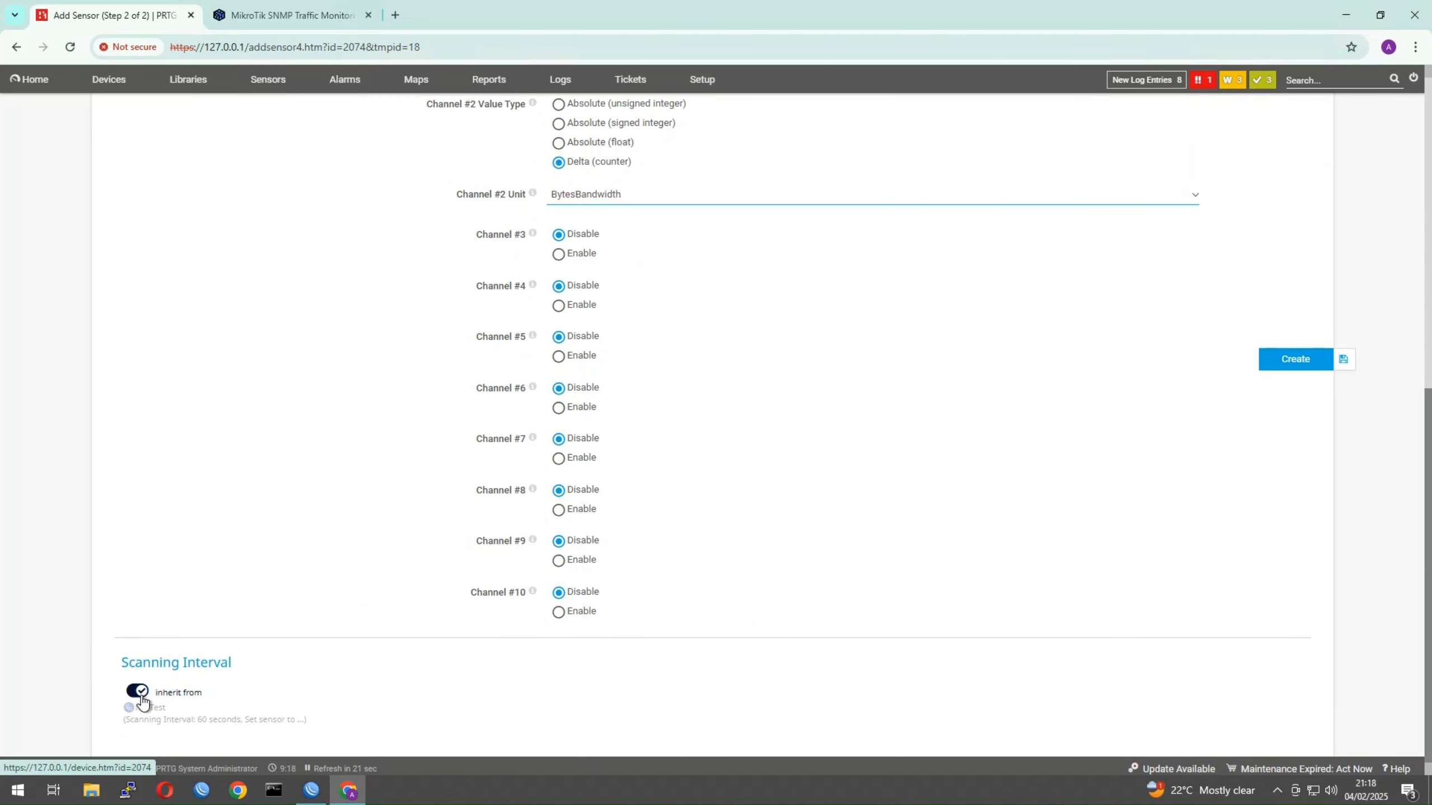
pyautogui.click(137, 691)
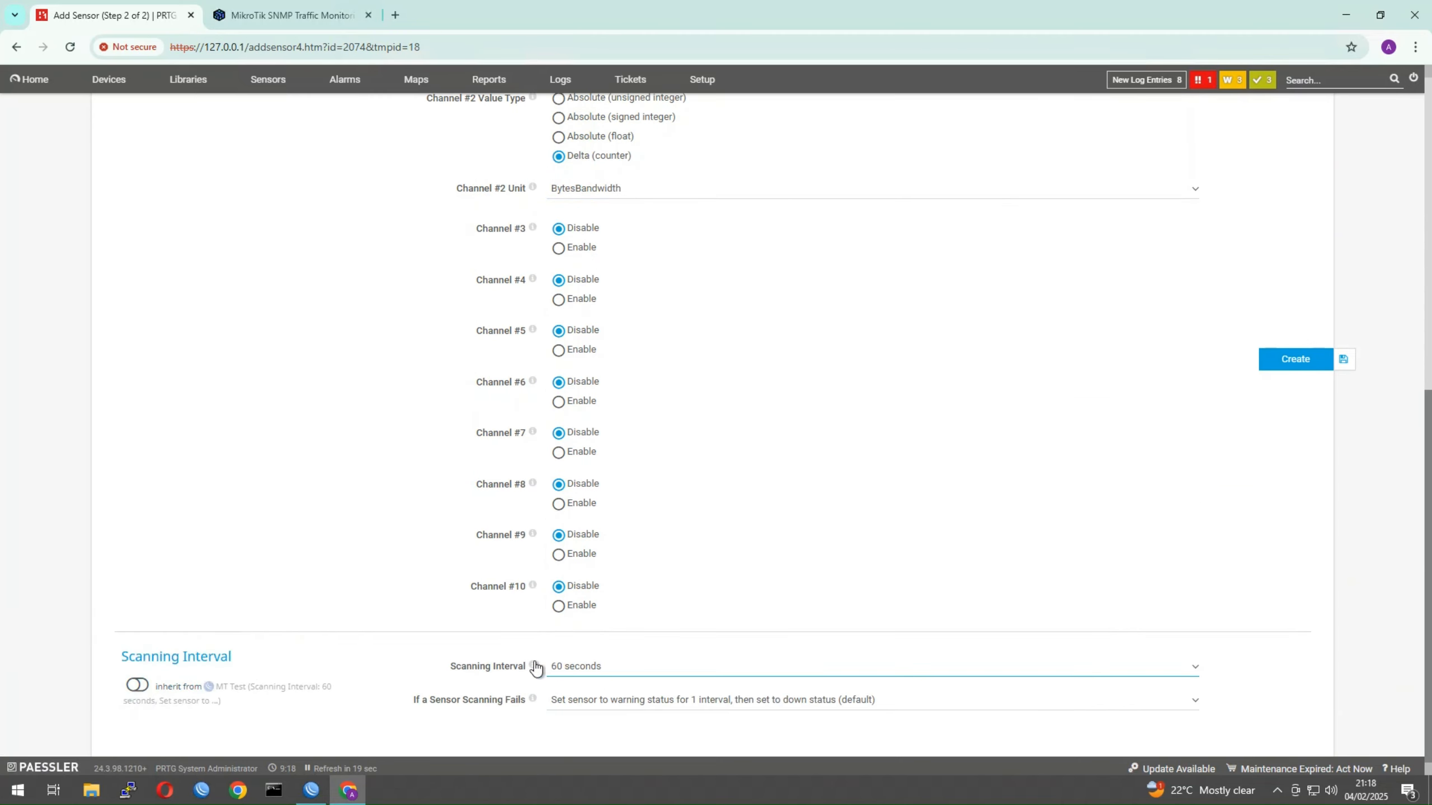
pyautogui.click(137, 685)
pyautogui.scroll(8, 1194, 563)
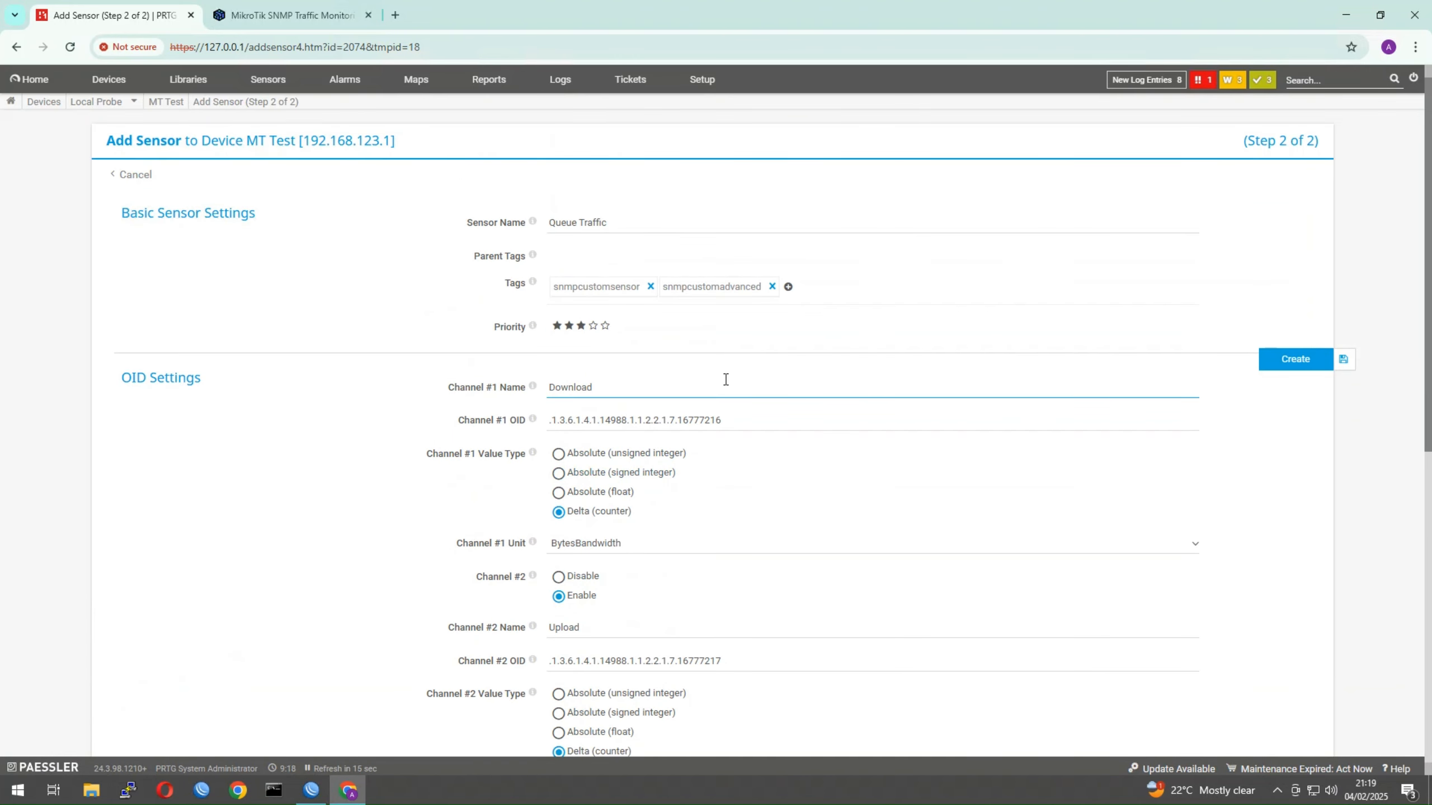
# Create the Queue Traffic sensor and open its Overview from the MT Test list
pyautogui.click(1292, 366)
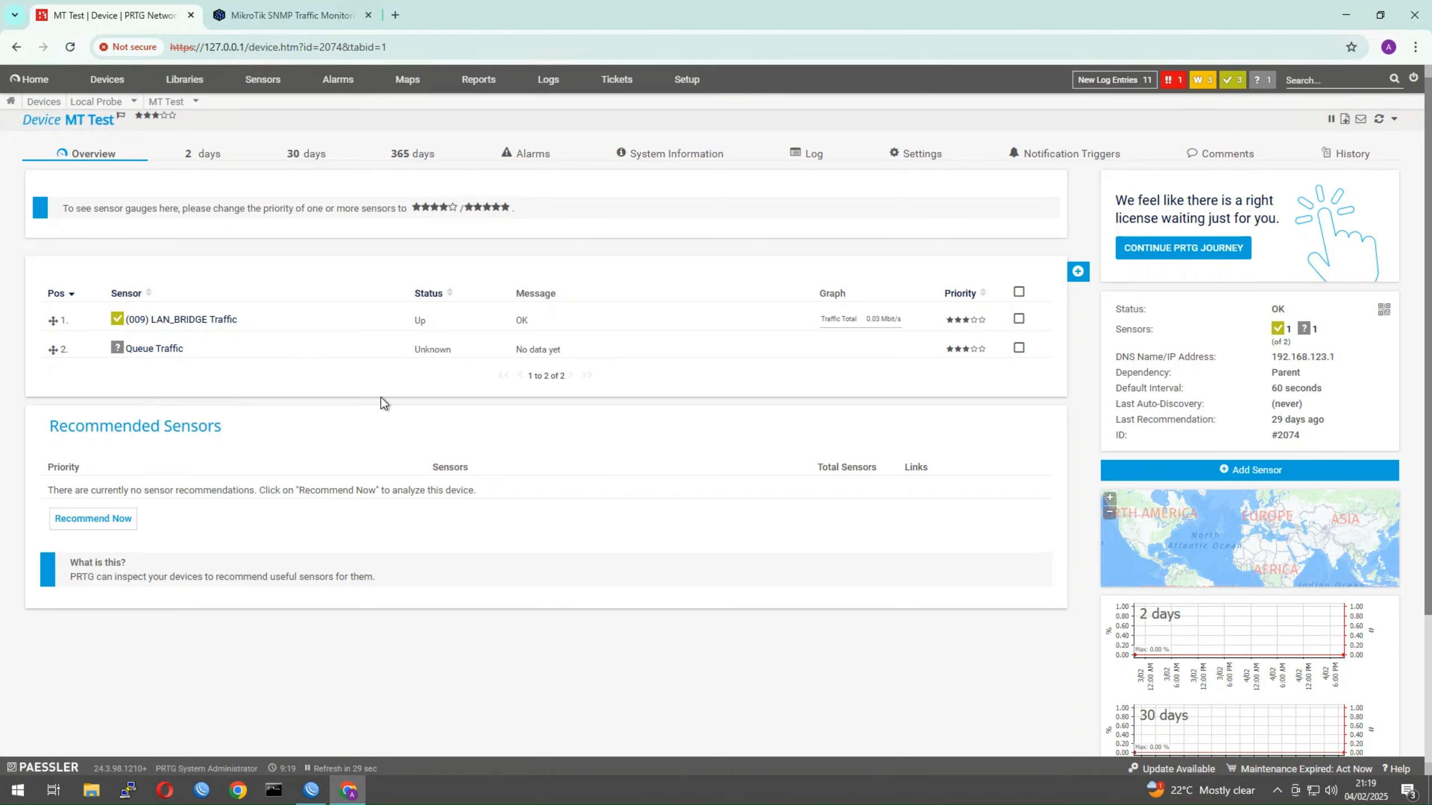
pyautogui.click(153, 350)
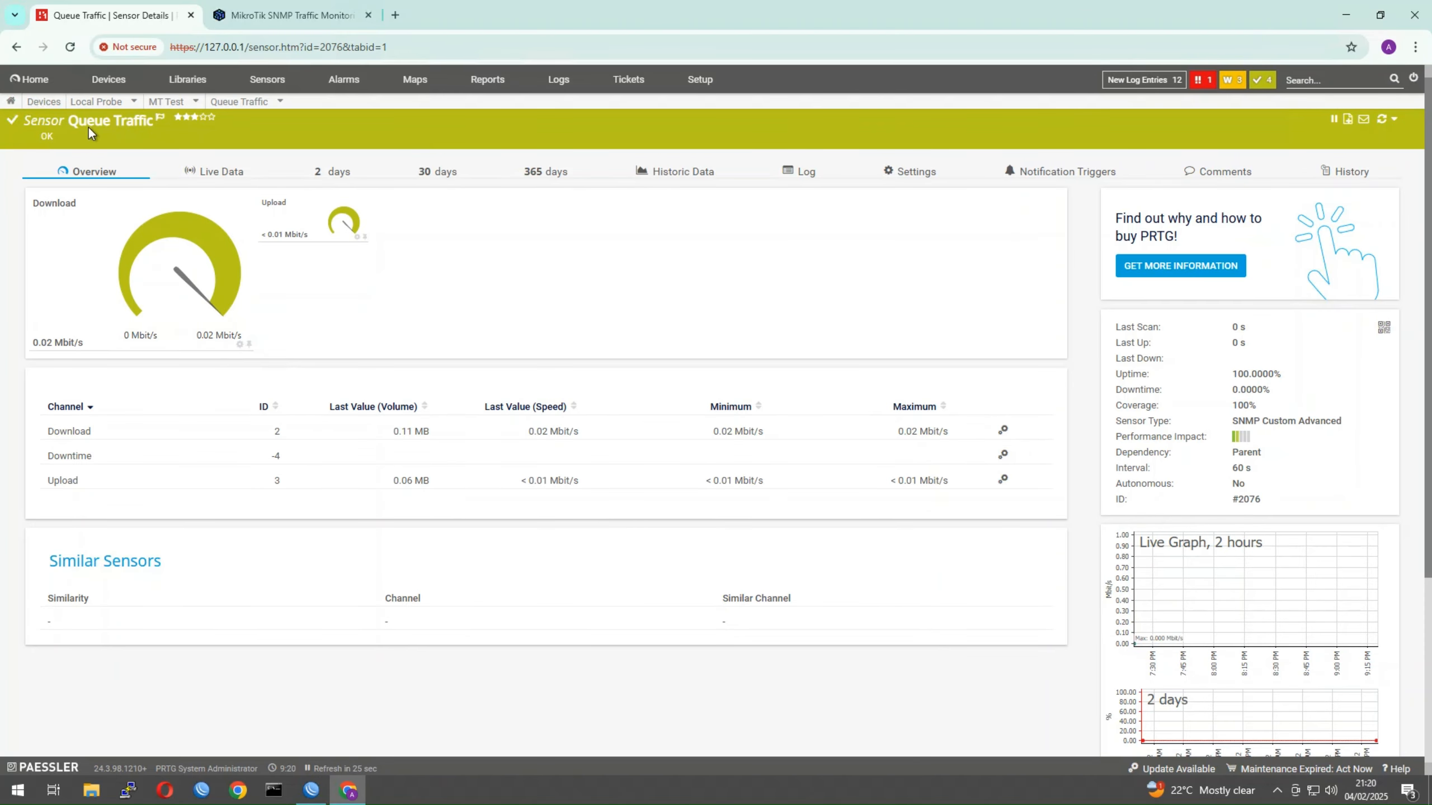
# Show the Queue Traffic Live Data graph with Downtime hidden, comparing against WinBox queue counters
pyautogui.click(1204, 602)
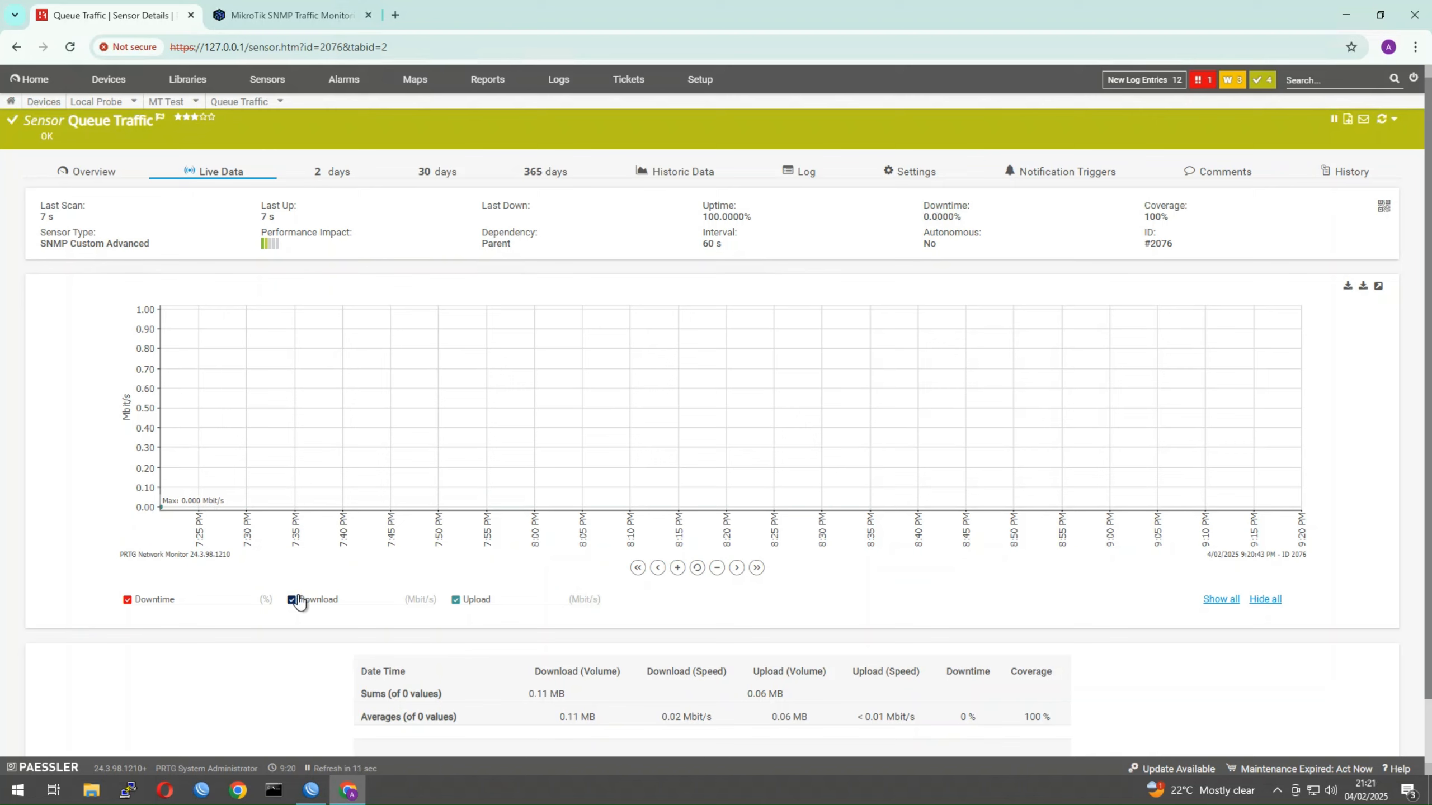
pyautogui.click(128, 601)
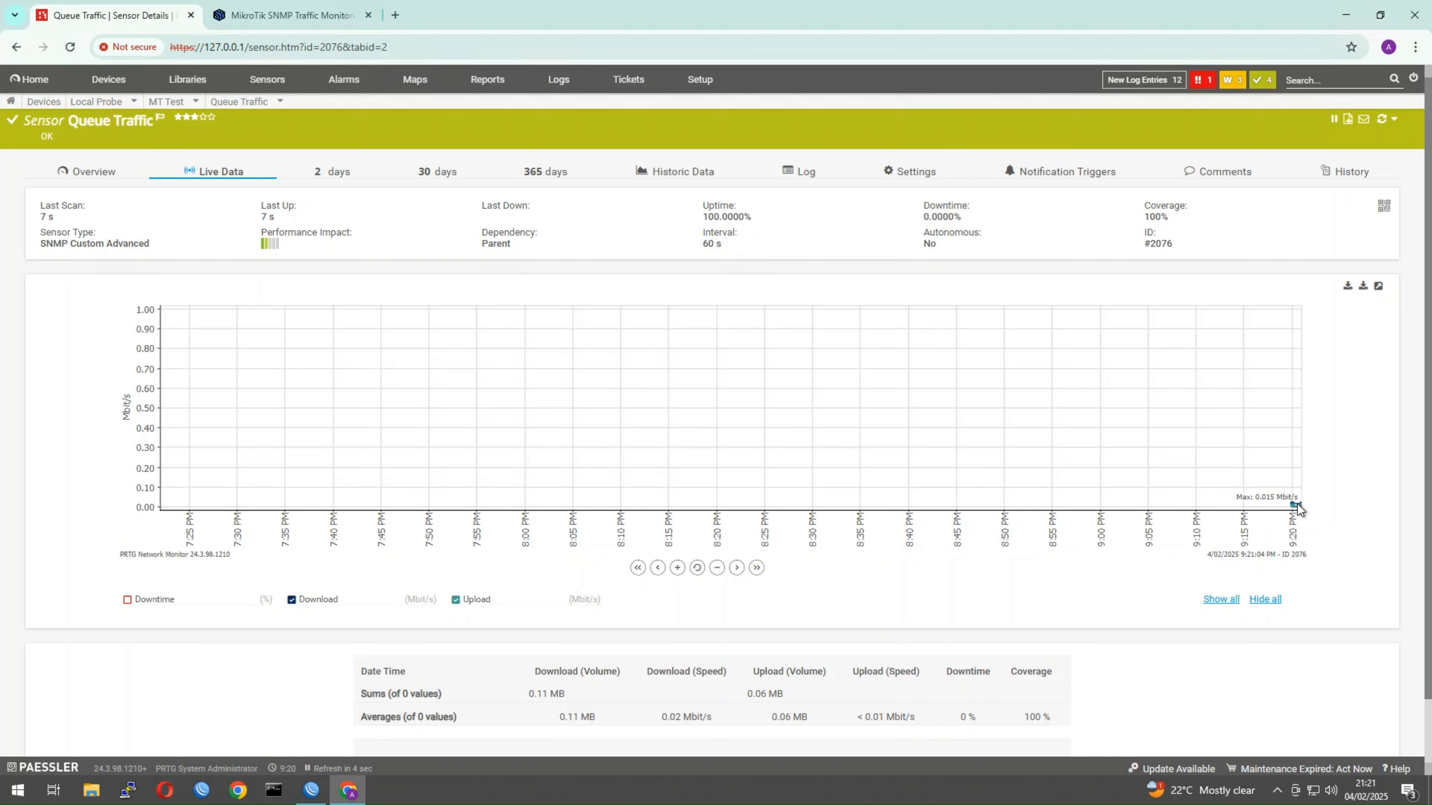
pyautogui.click(310, 792)
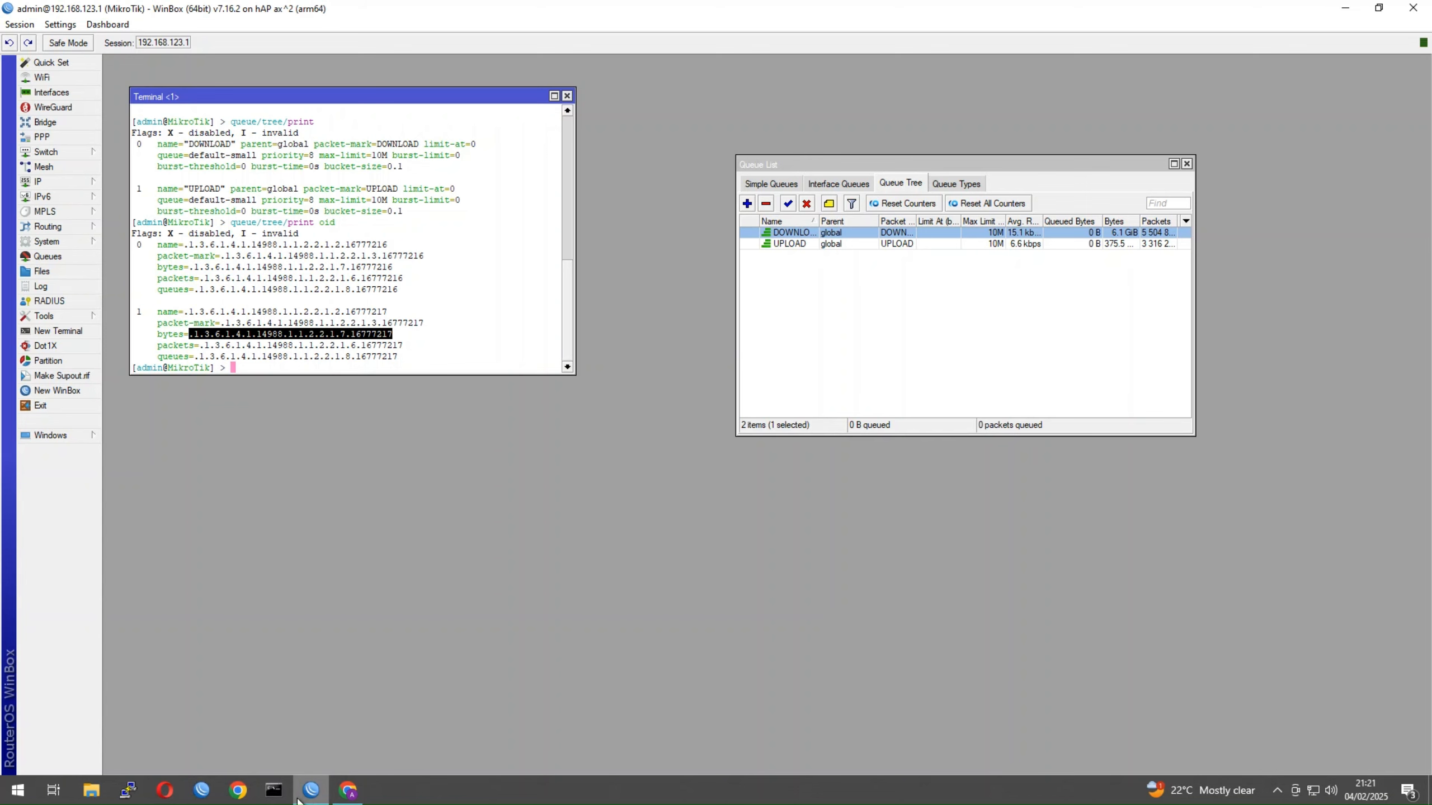
pyautogui.click(348, 790)
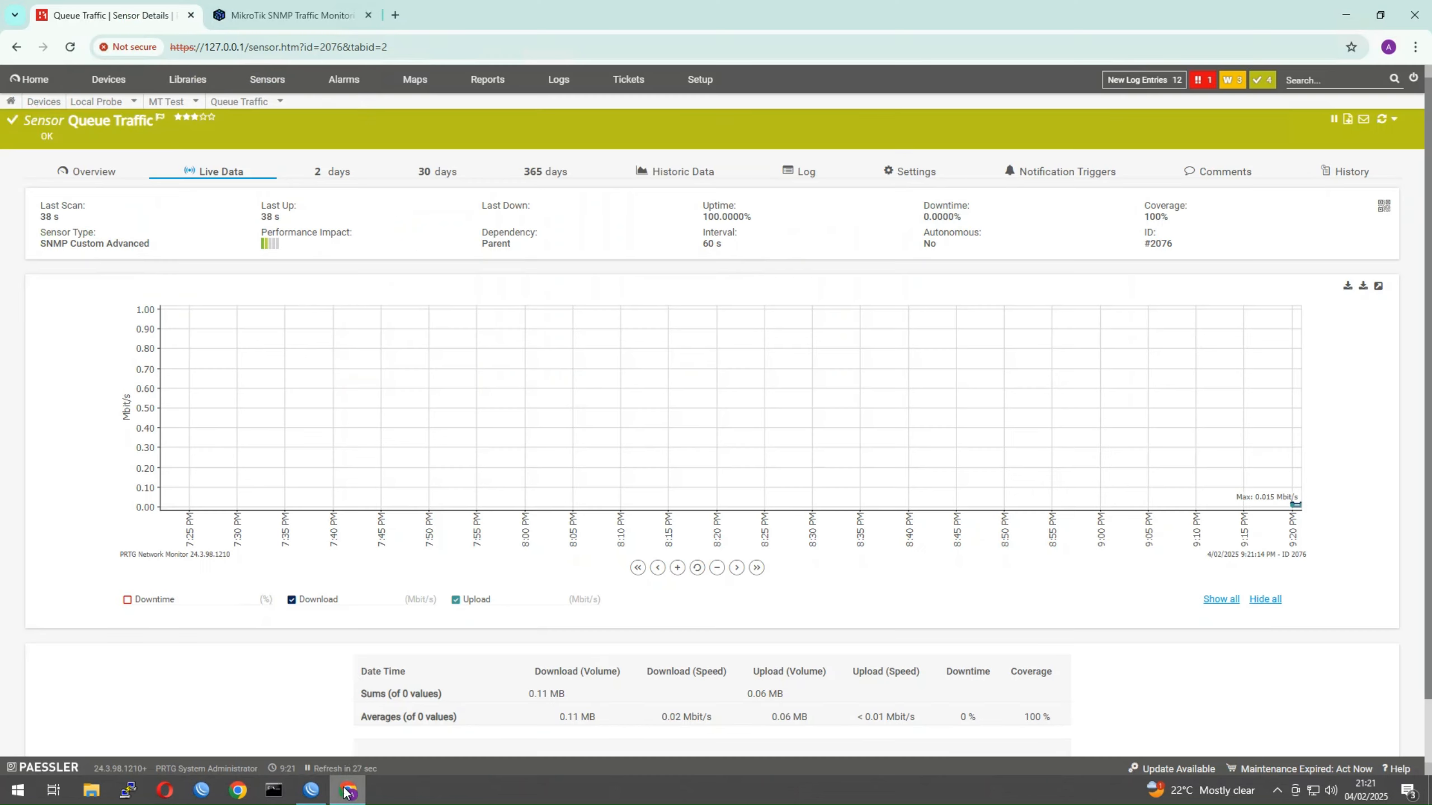
# Search for the Ubuntu desktop download, start the 24.04.1 LTS ISO and check its progress
pyautogui.click(396, 15)
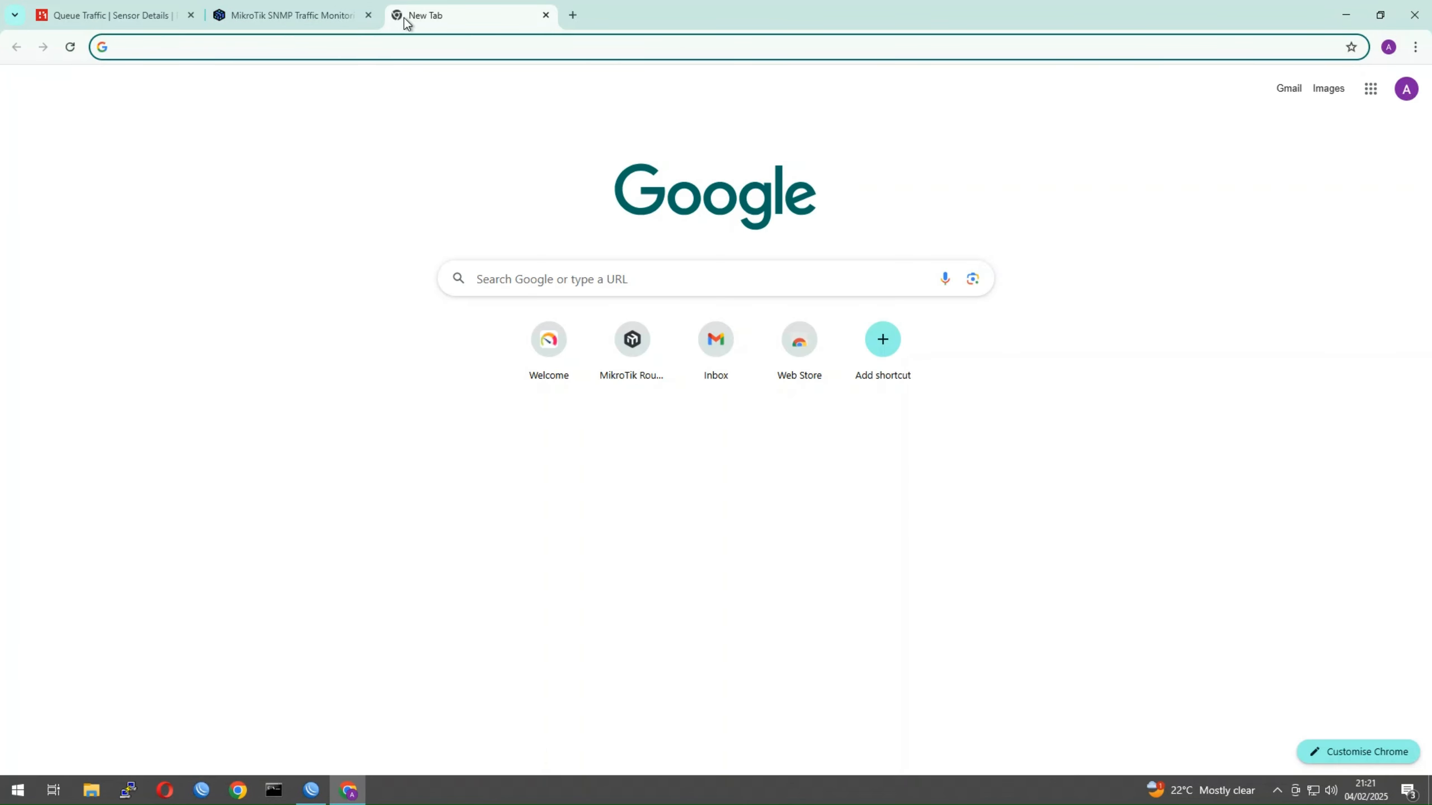
pyautogui.write('ubutnu')
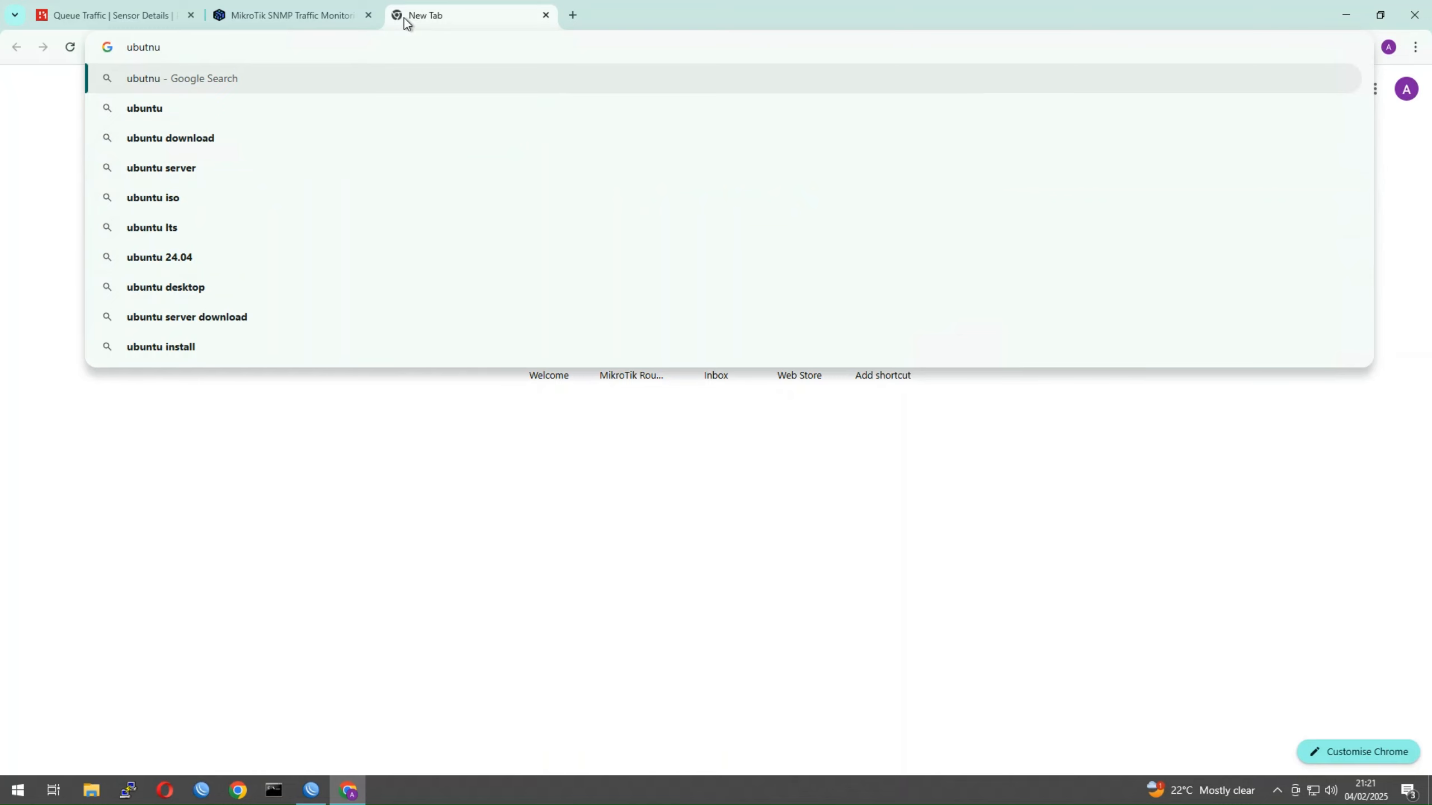
pyautogui.write(' down')
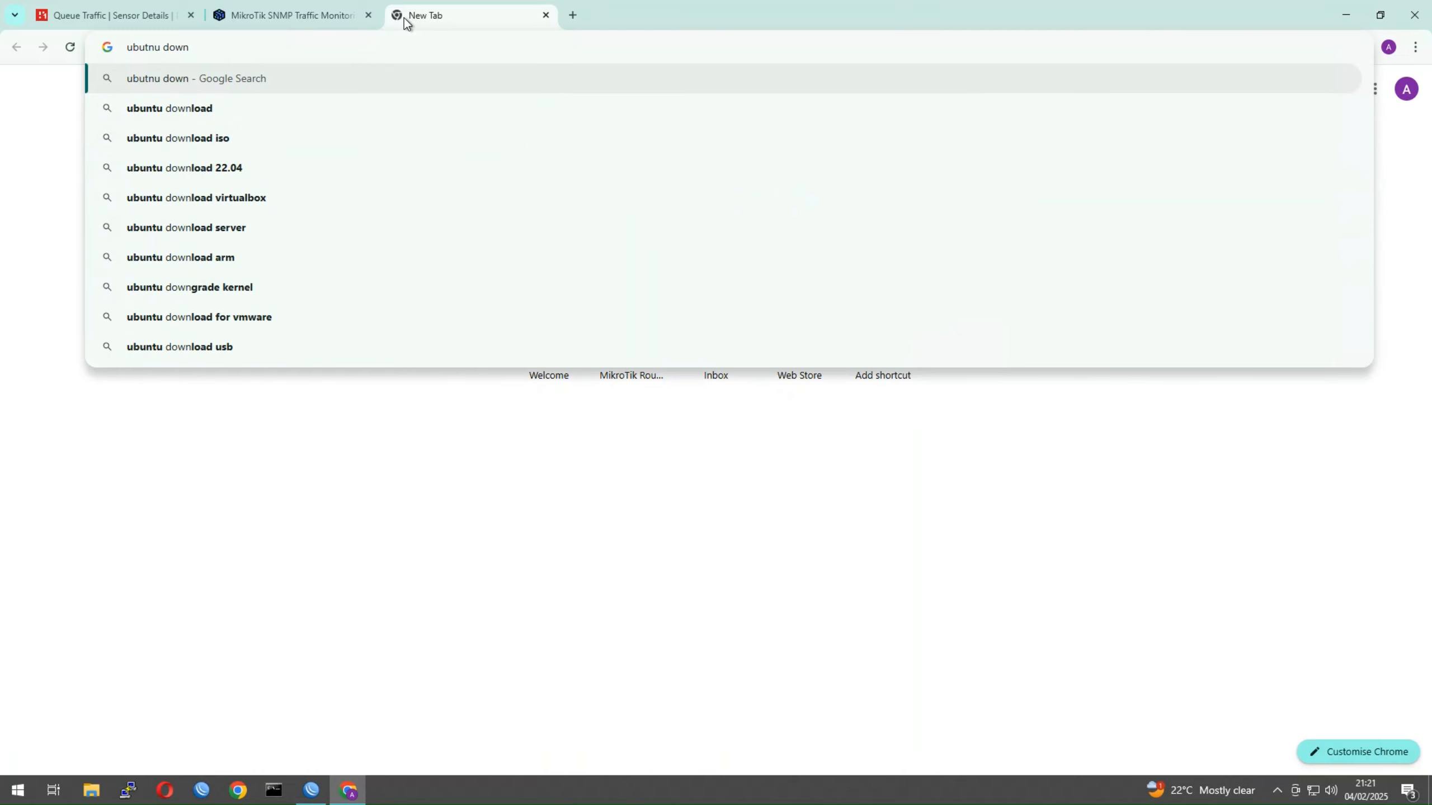
pyautogui.press('Down')
pyautogui.press('Return')
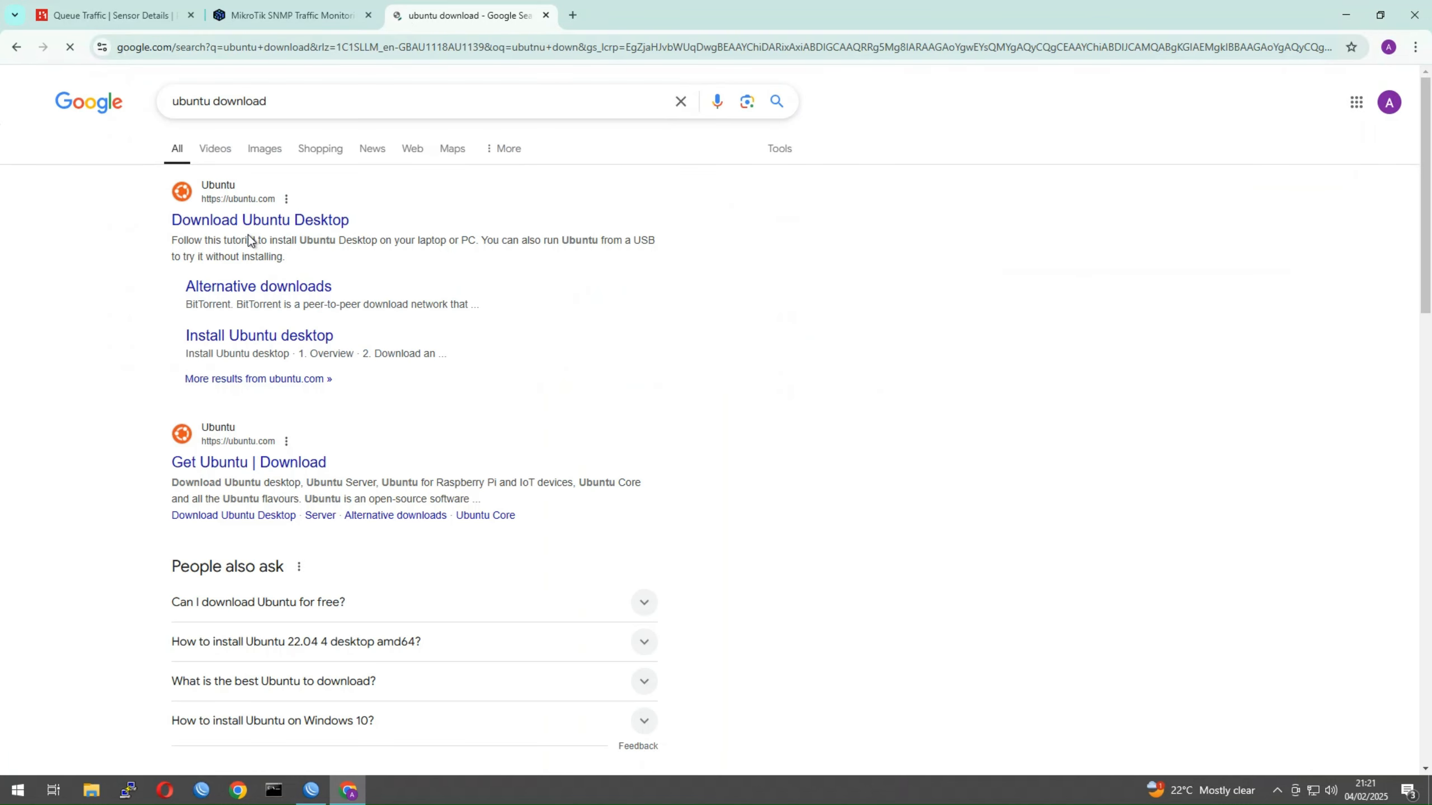
pyautogui.click(245, 231)
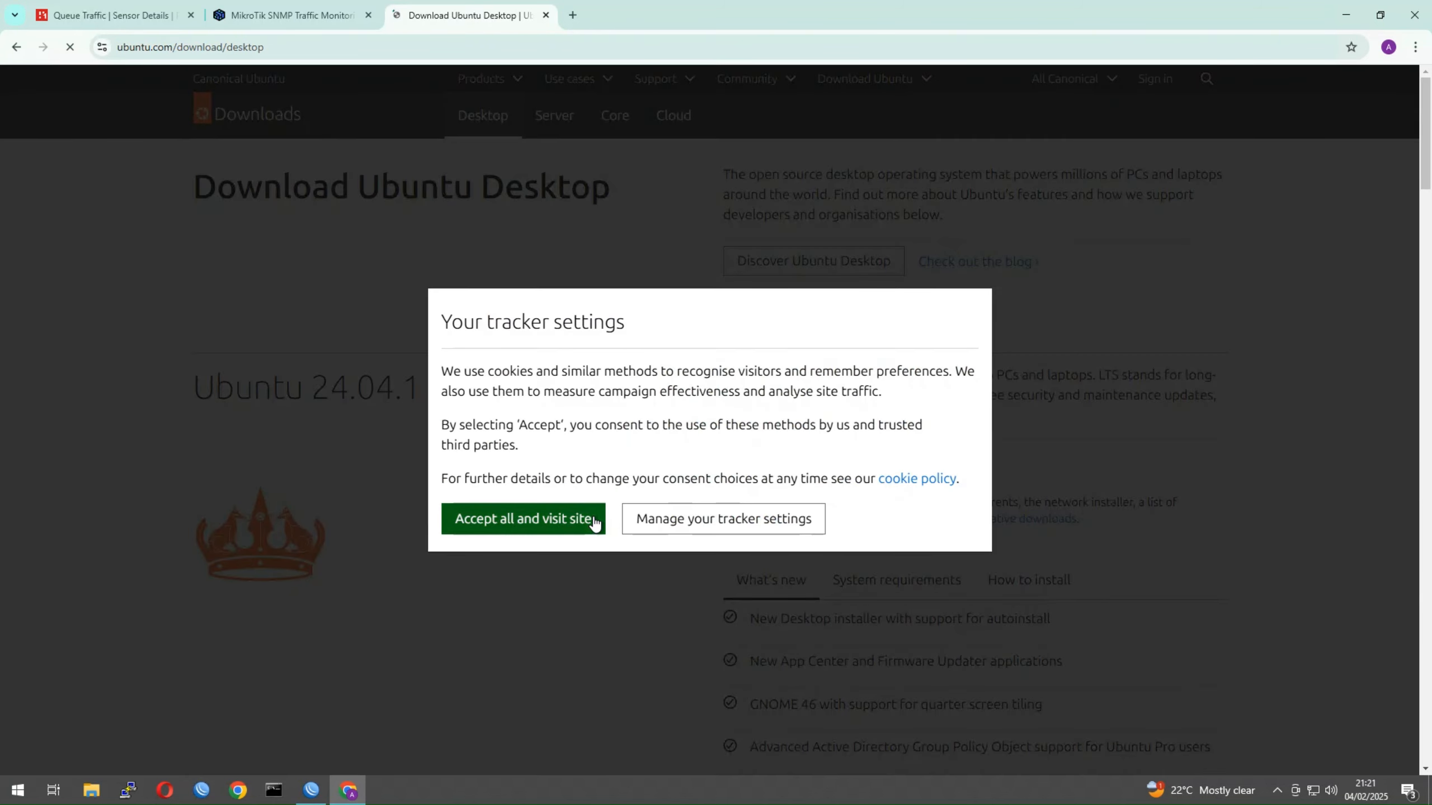
pyautogui.click(594, 523)
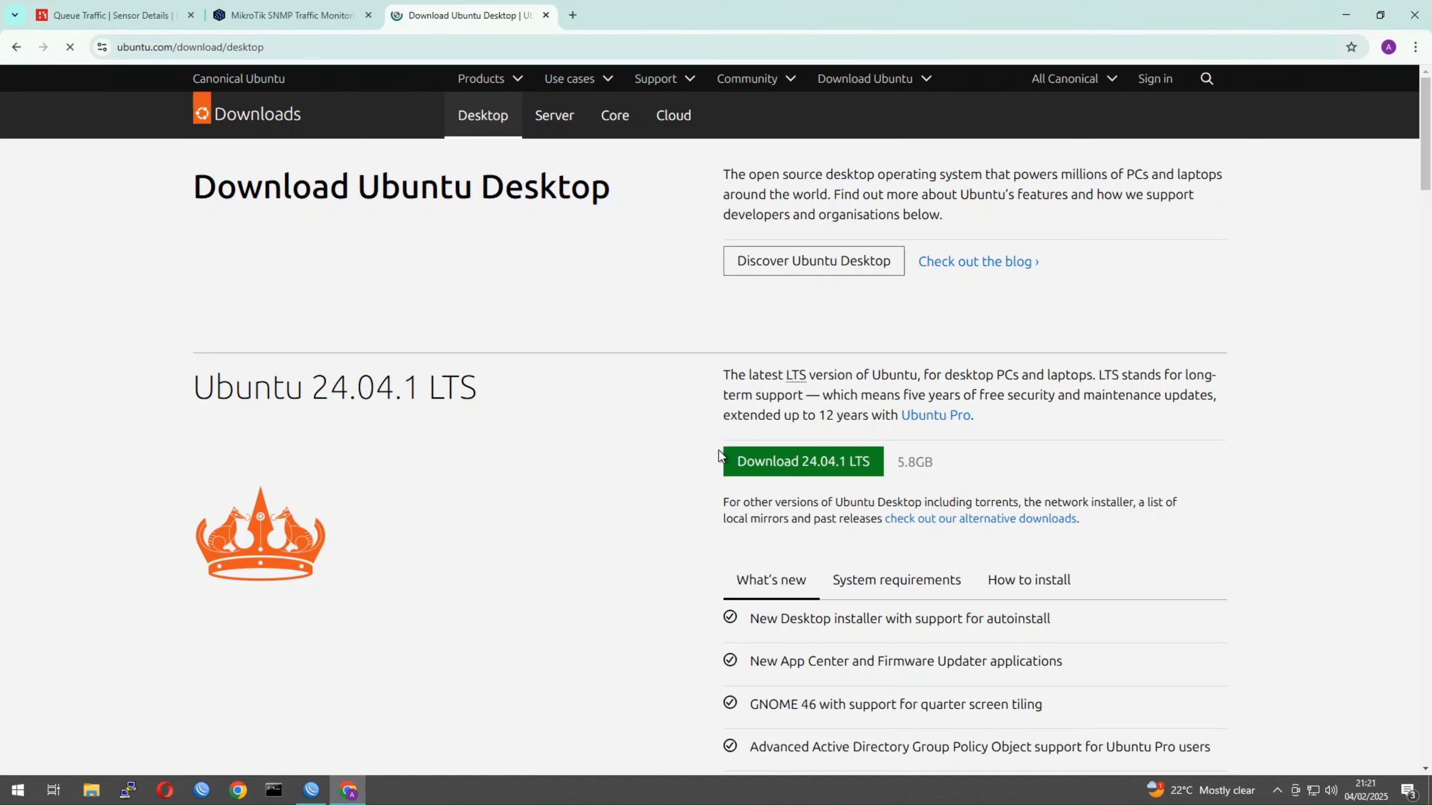
pyautogui.click(808, 472)
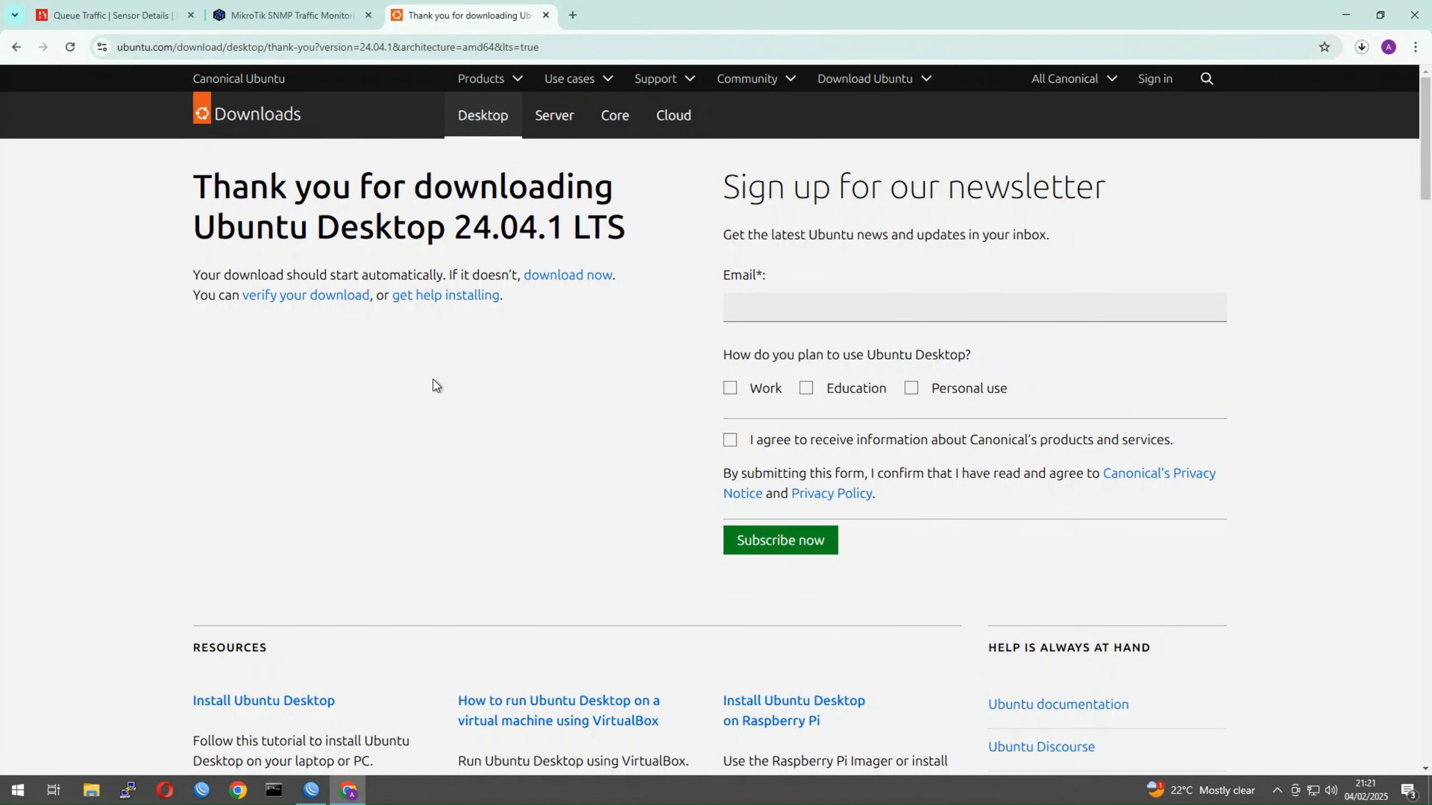
pyautogui.click(1361, 47)
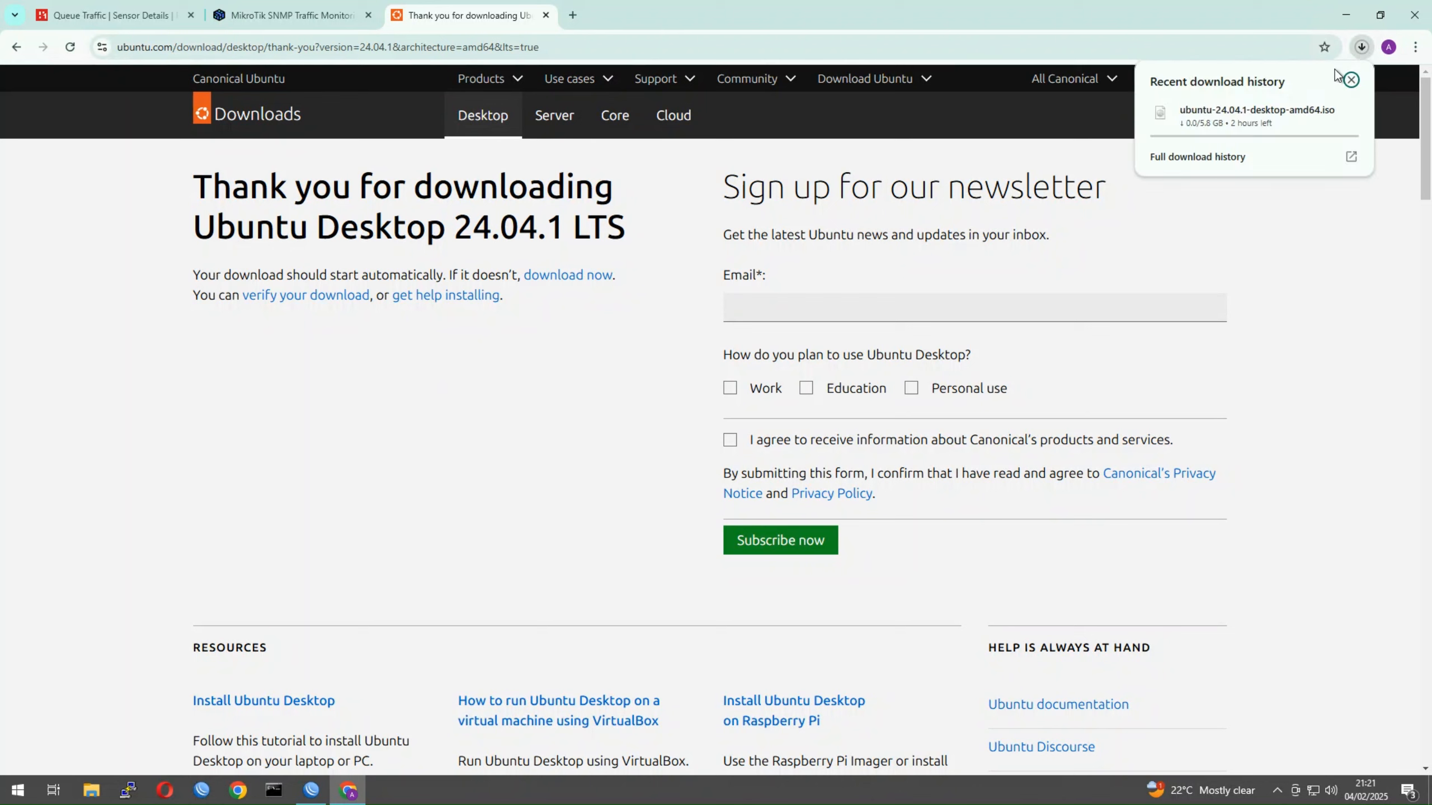
# Glance over the WinBox queue tree list, then return to PRTG's Queue Traffic sensor page
pyautogui.click(310, 791)
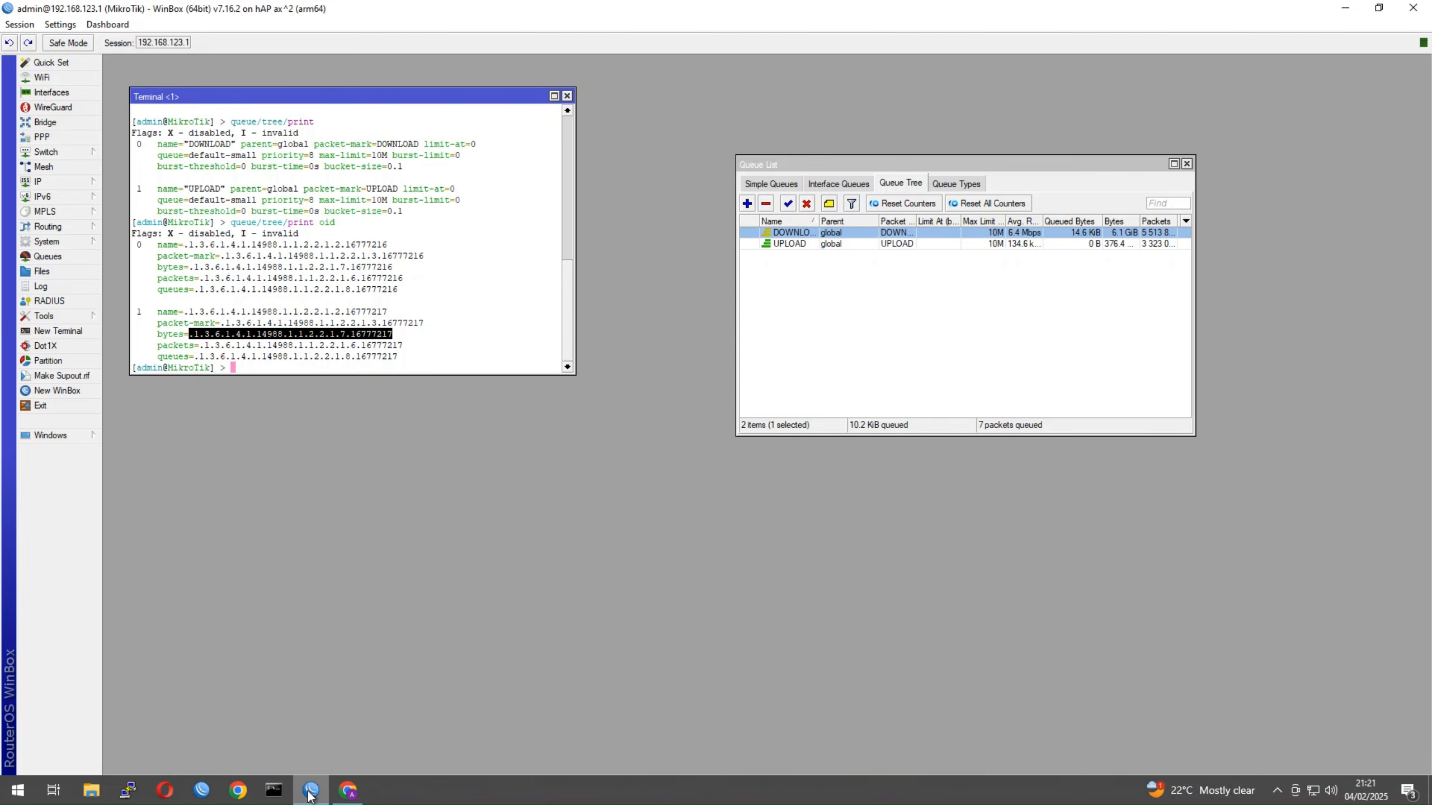
pyautogui.click(1024, 270)
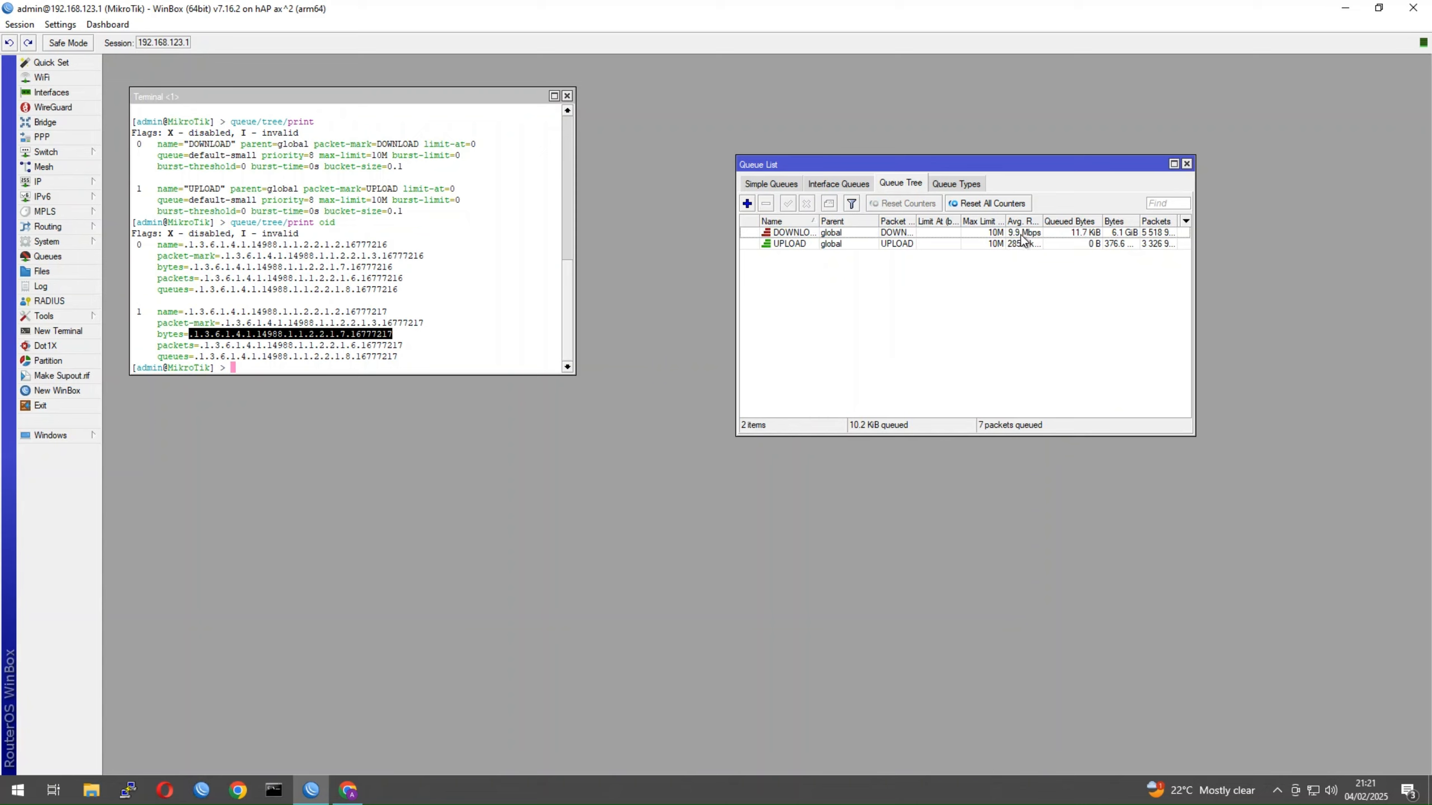
pyautogui.click(346, 796)
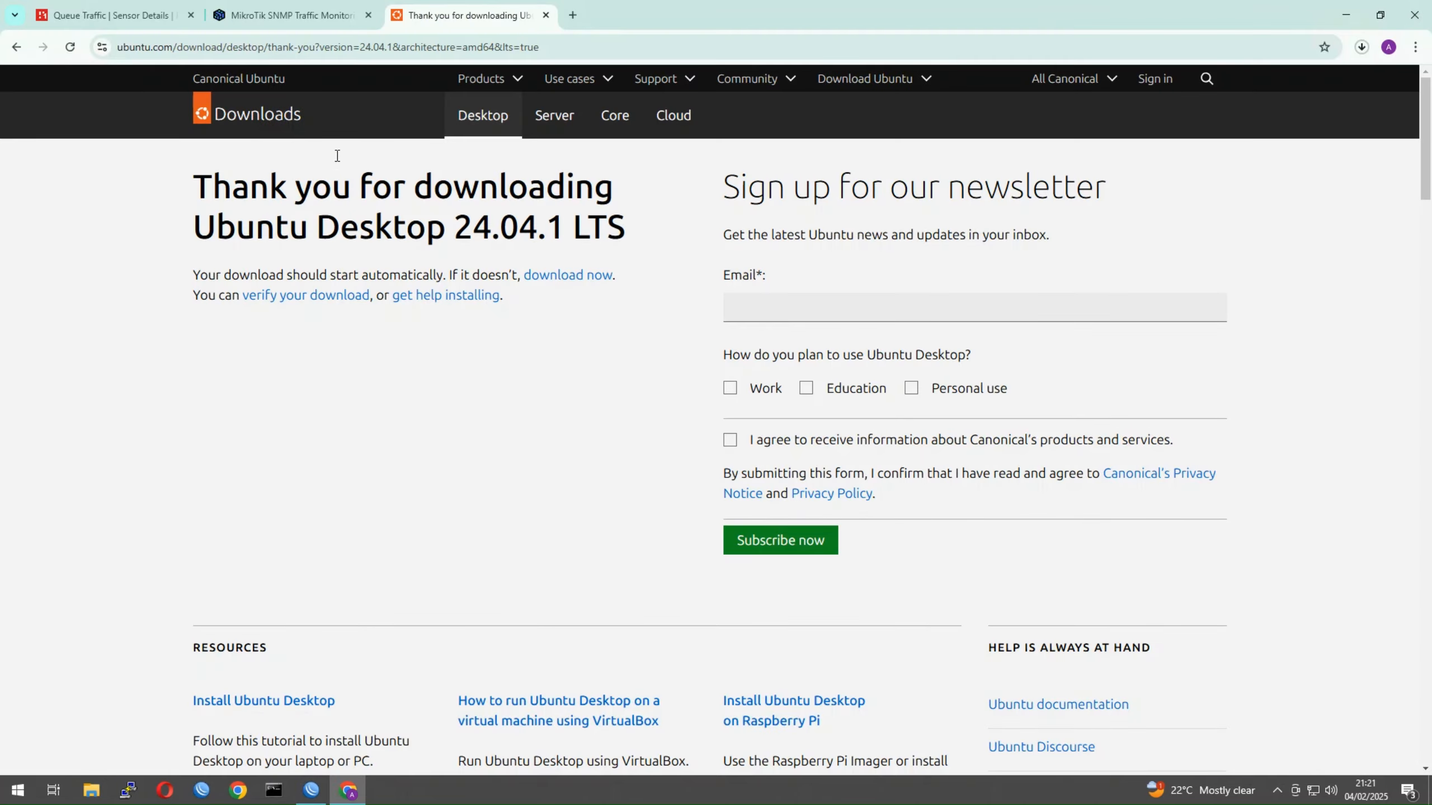
pyautogui.click(151, 19)
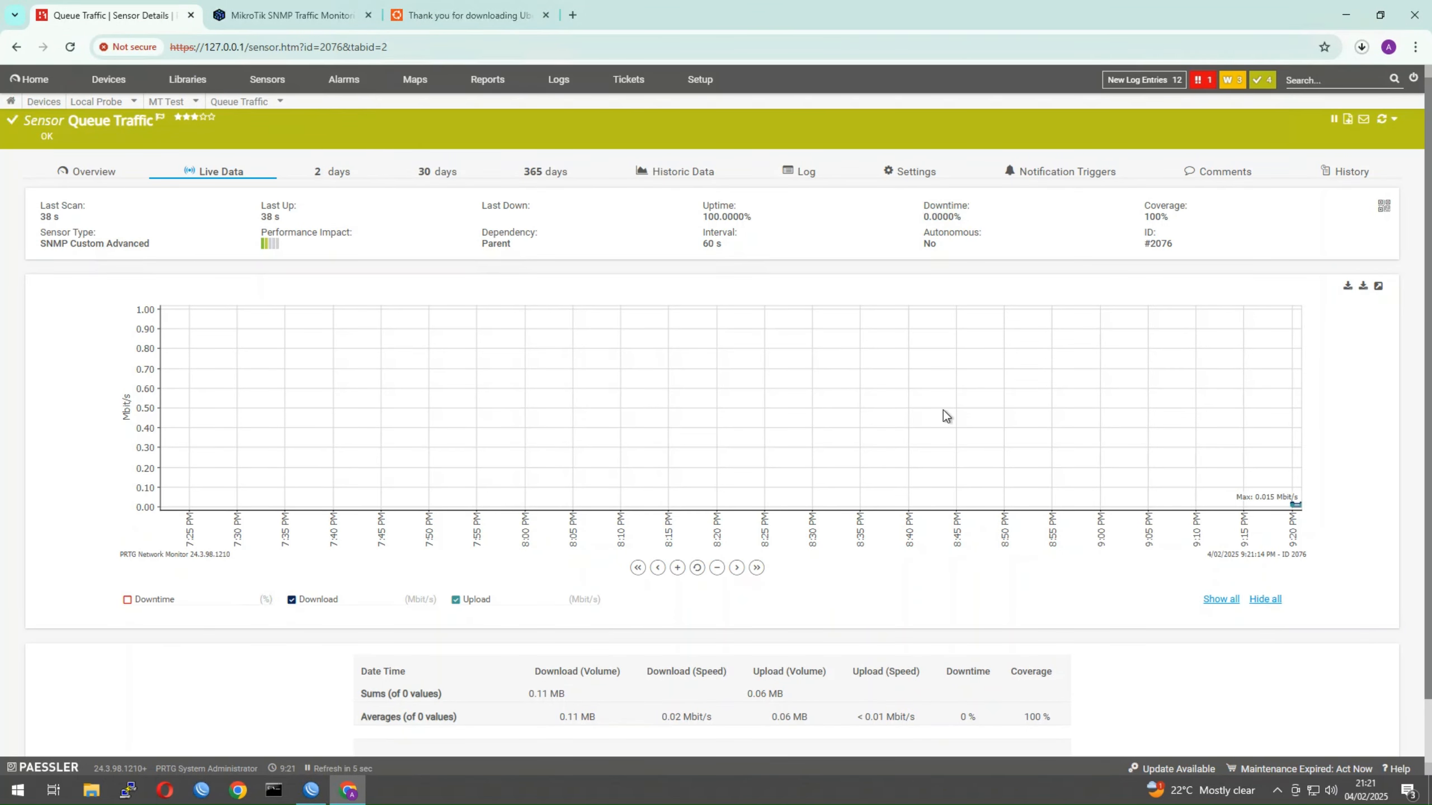
# Run Scan Now on the Queue Traffic sensor repeatedly until the live graph peaks at 14.76 Mbit/s
pyautogui.click(1389, 122)
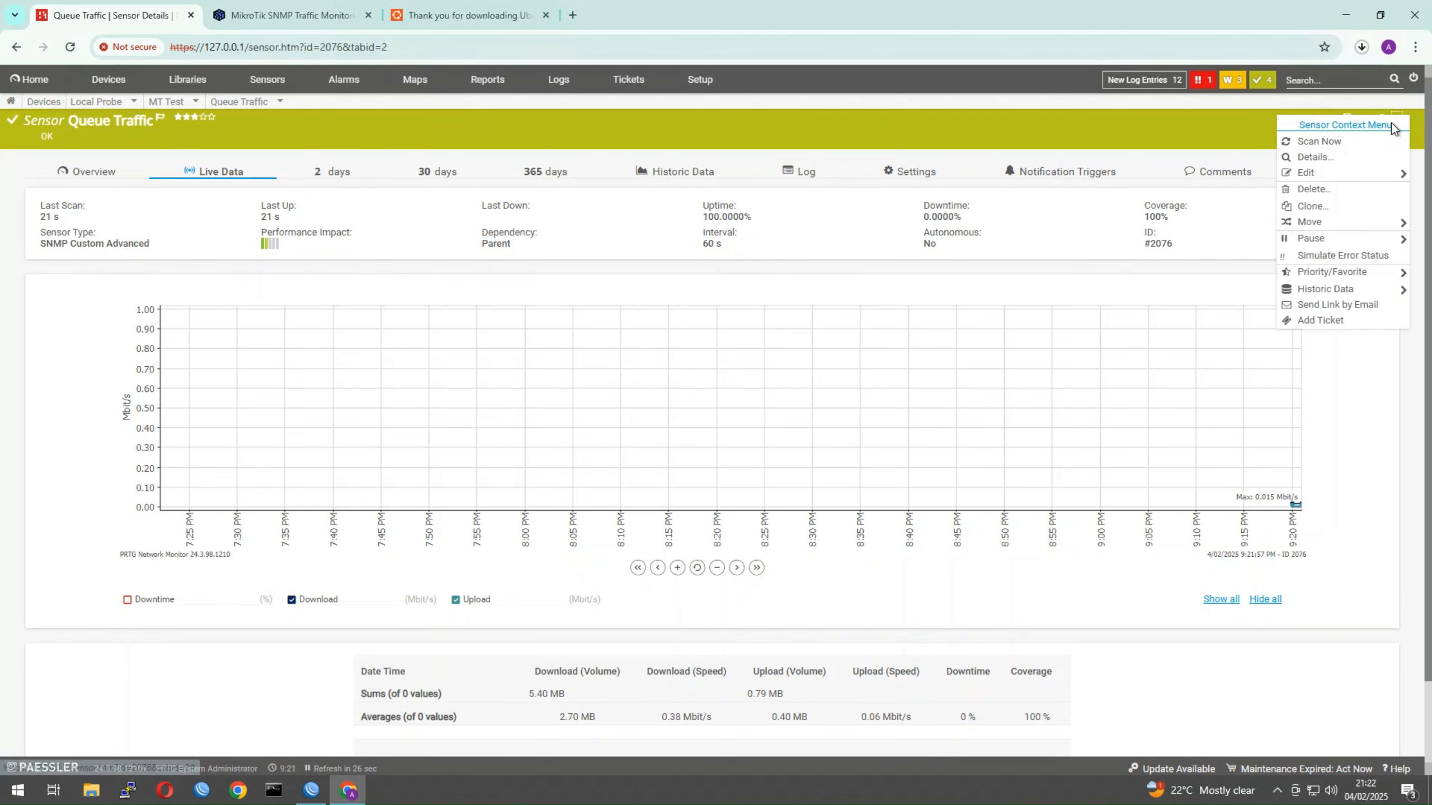
pyautogui.click(1346, 143)
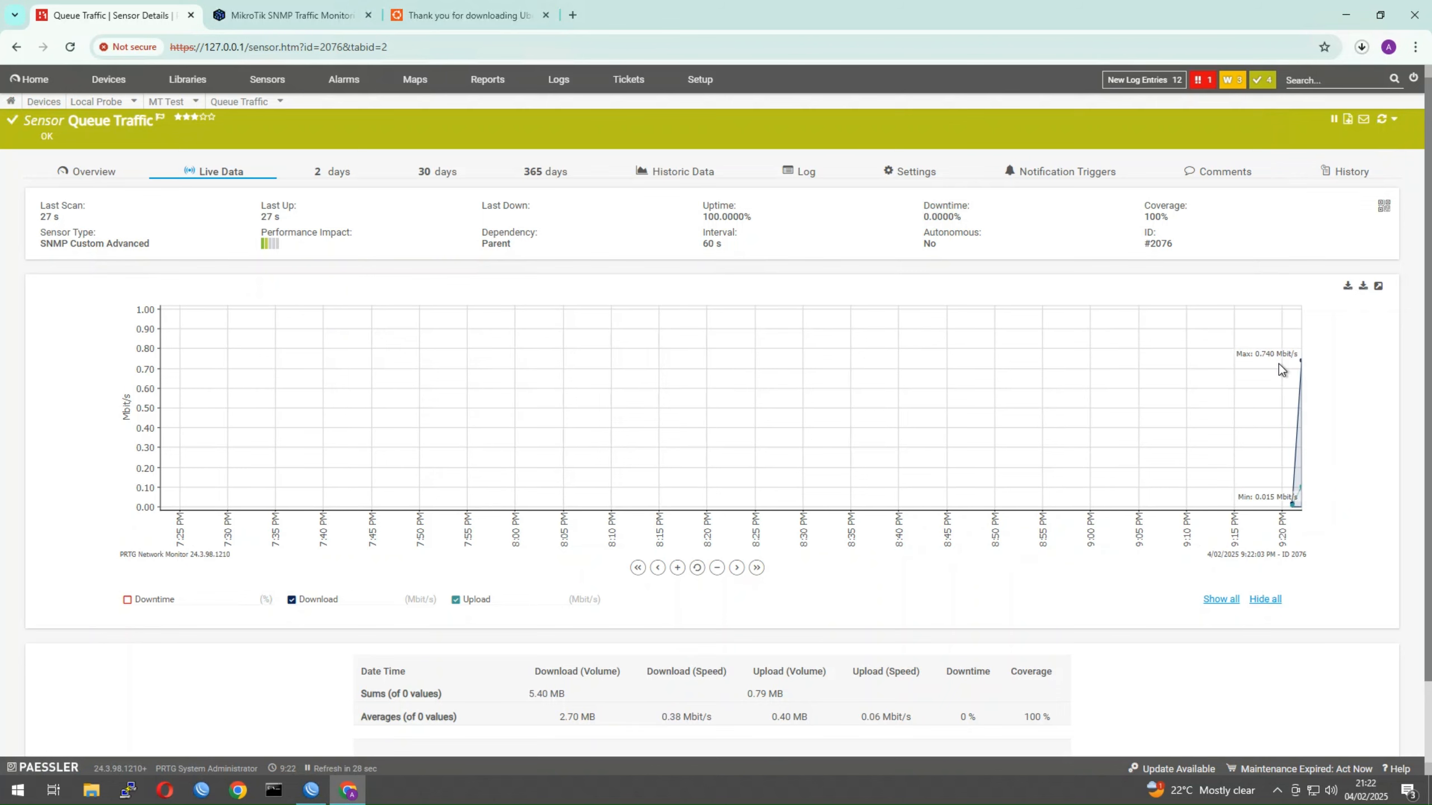
pyautogui.click(1388, 125)
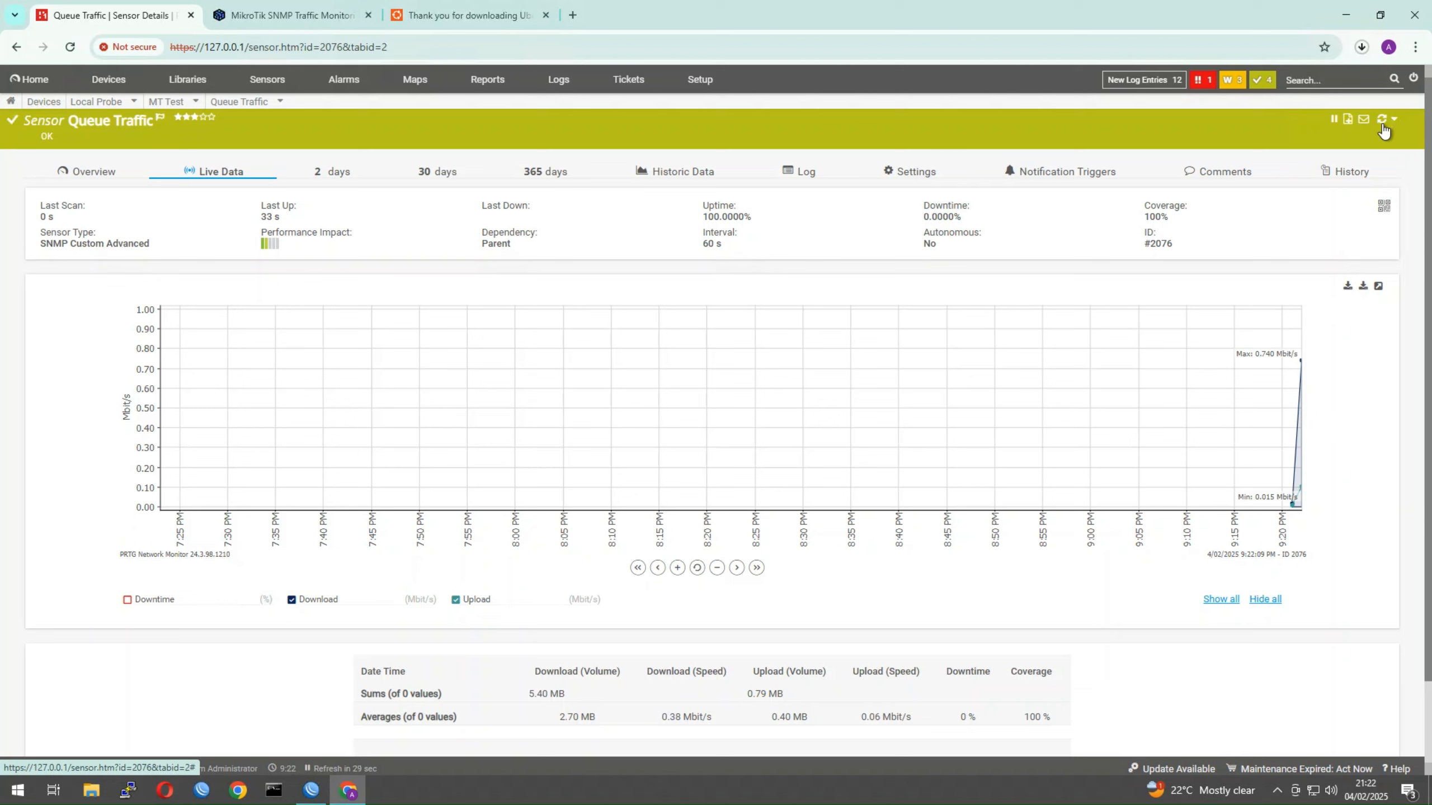
pyautogui.click(1394, 120)
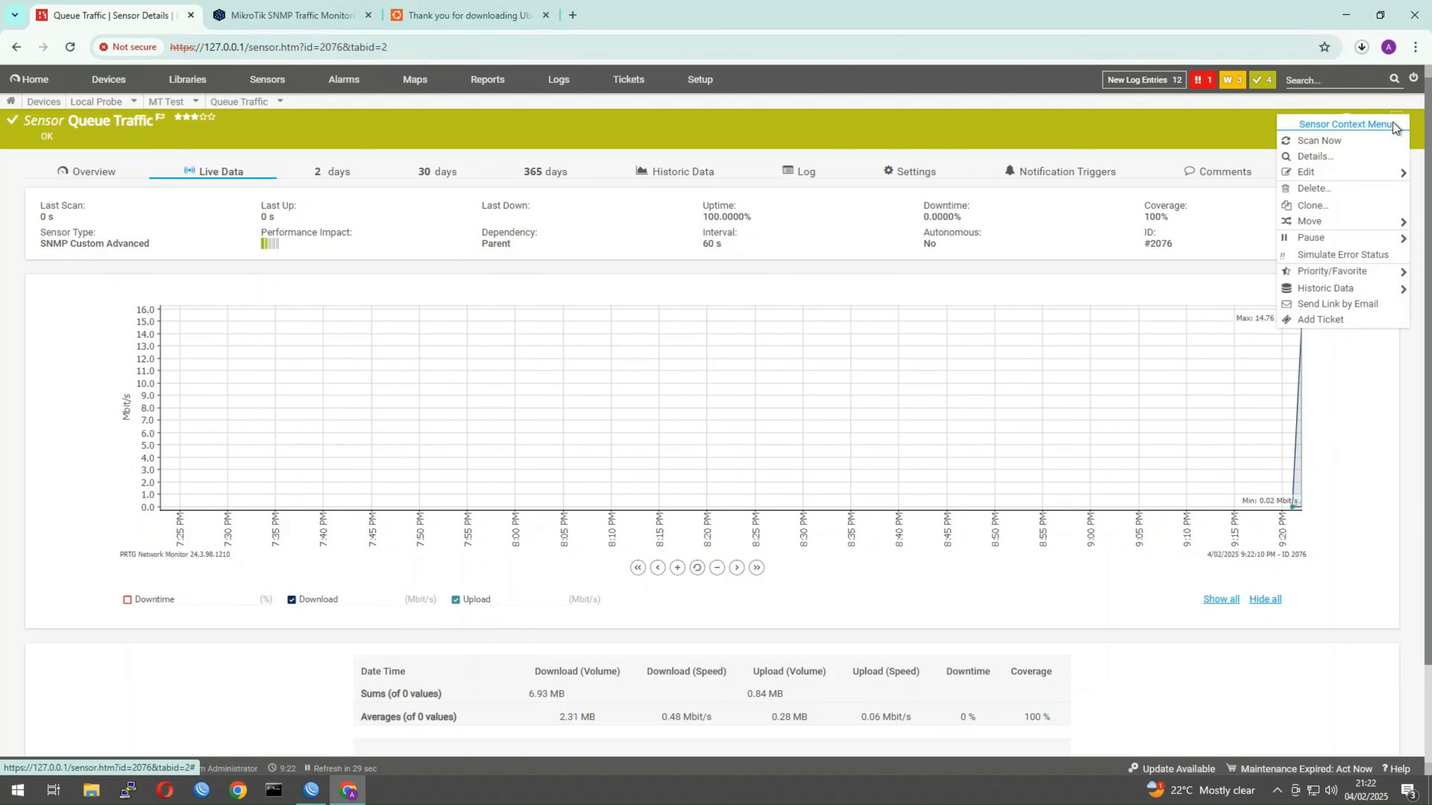
pyautogui.click(1332, 377)
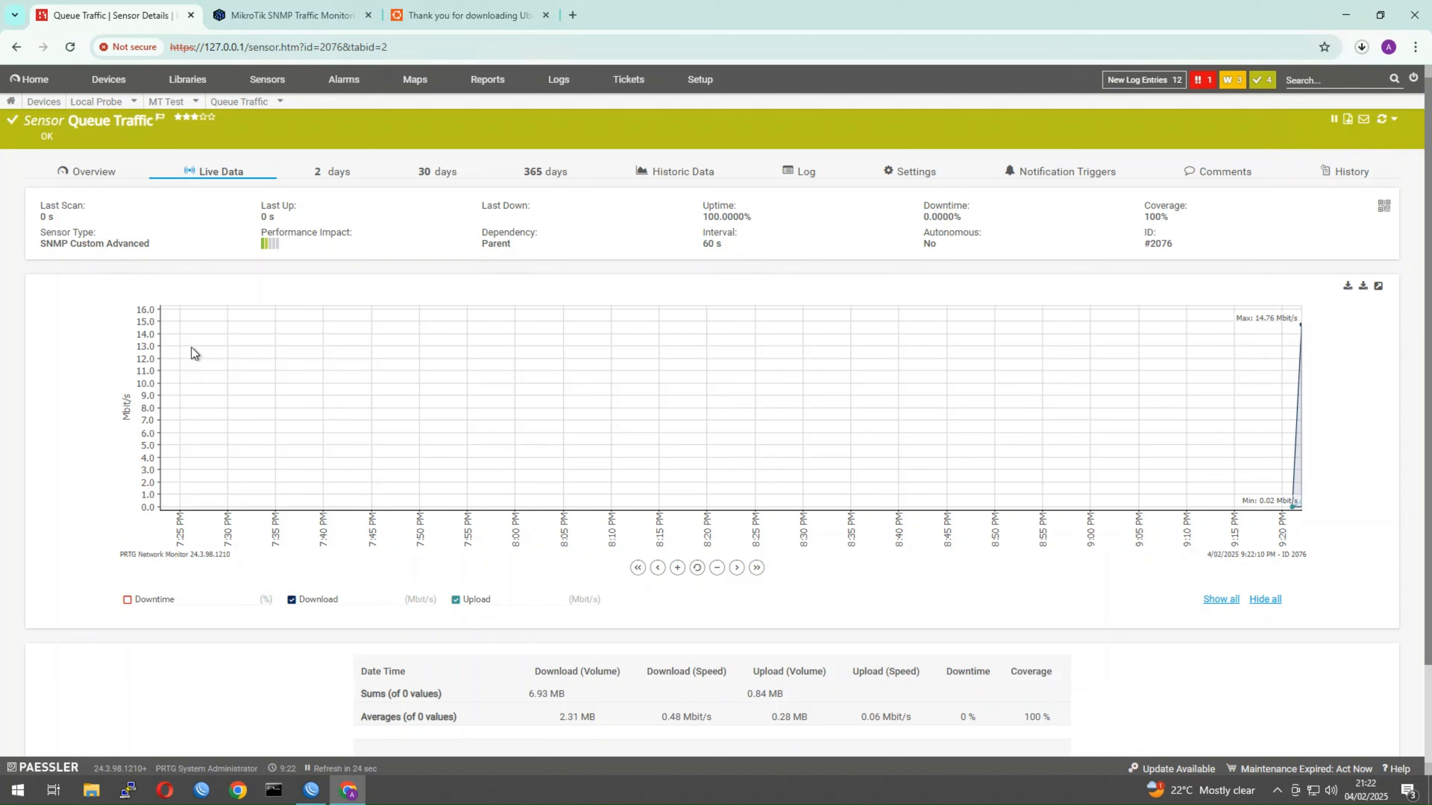
pyautogui.click(1383, 121)
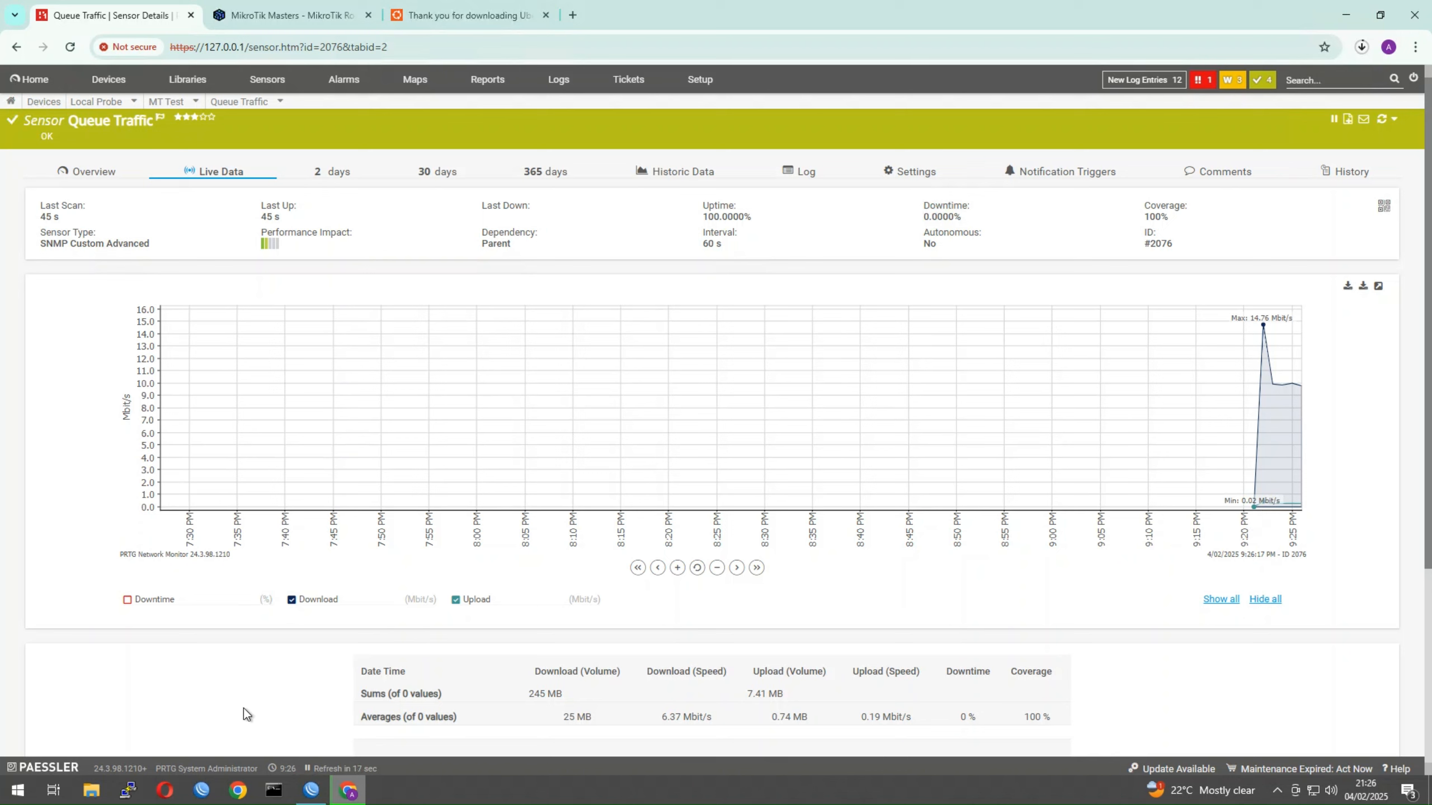
# Inspect the DOWNLOAD queue-tree entry's settings and move the Queue List below the terminal
pyautogui.click(311, 790)
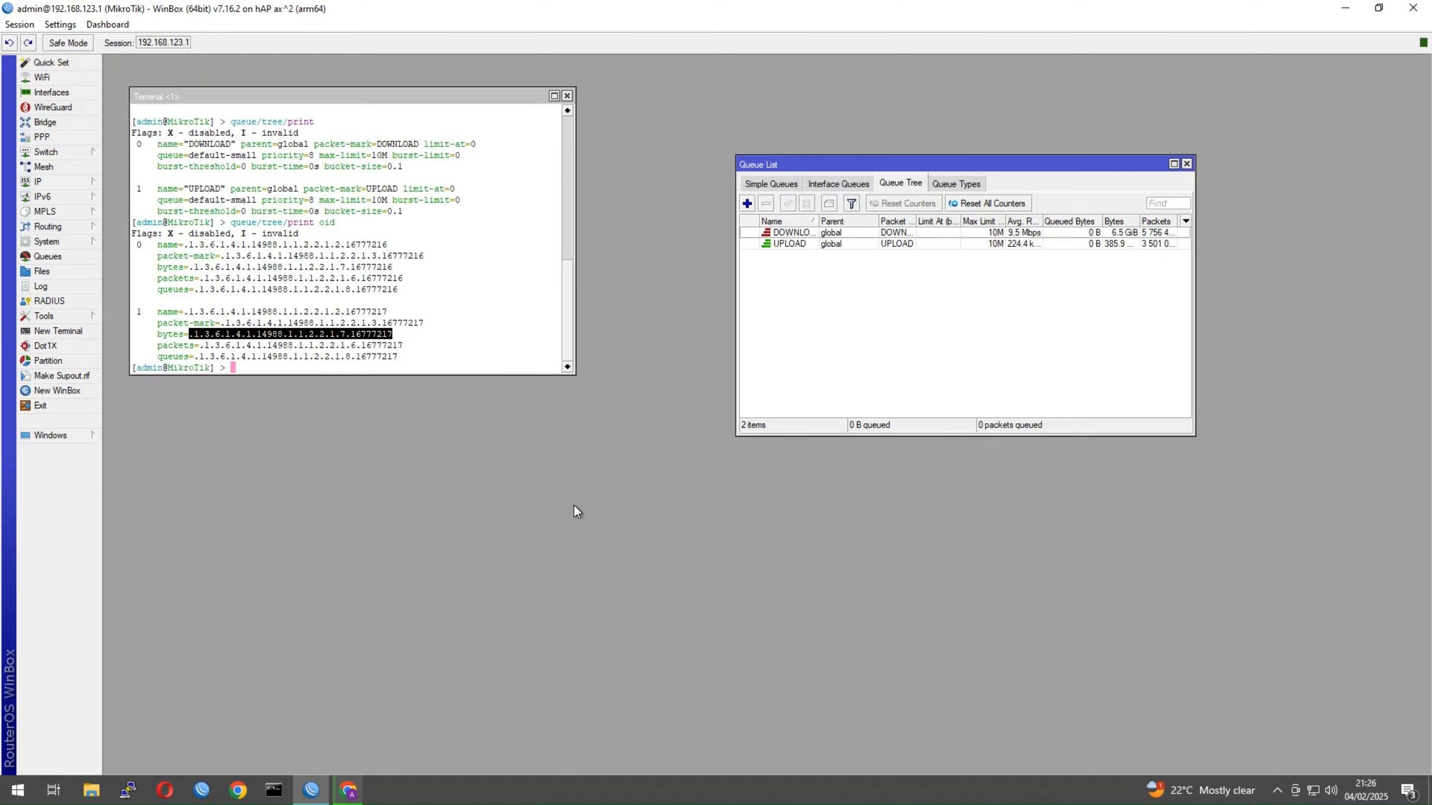
pyautogui.click(976, 232)
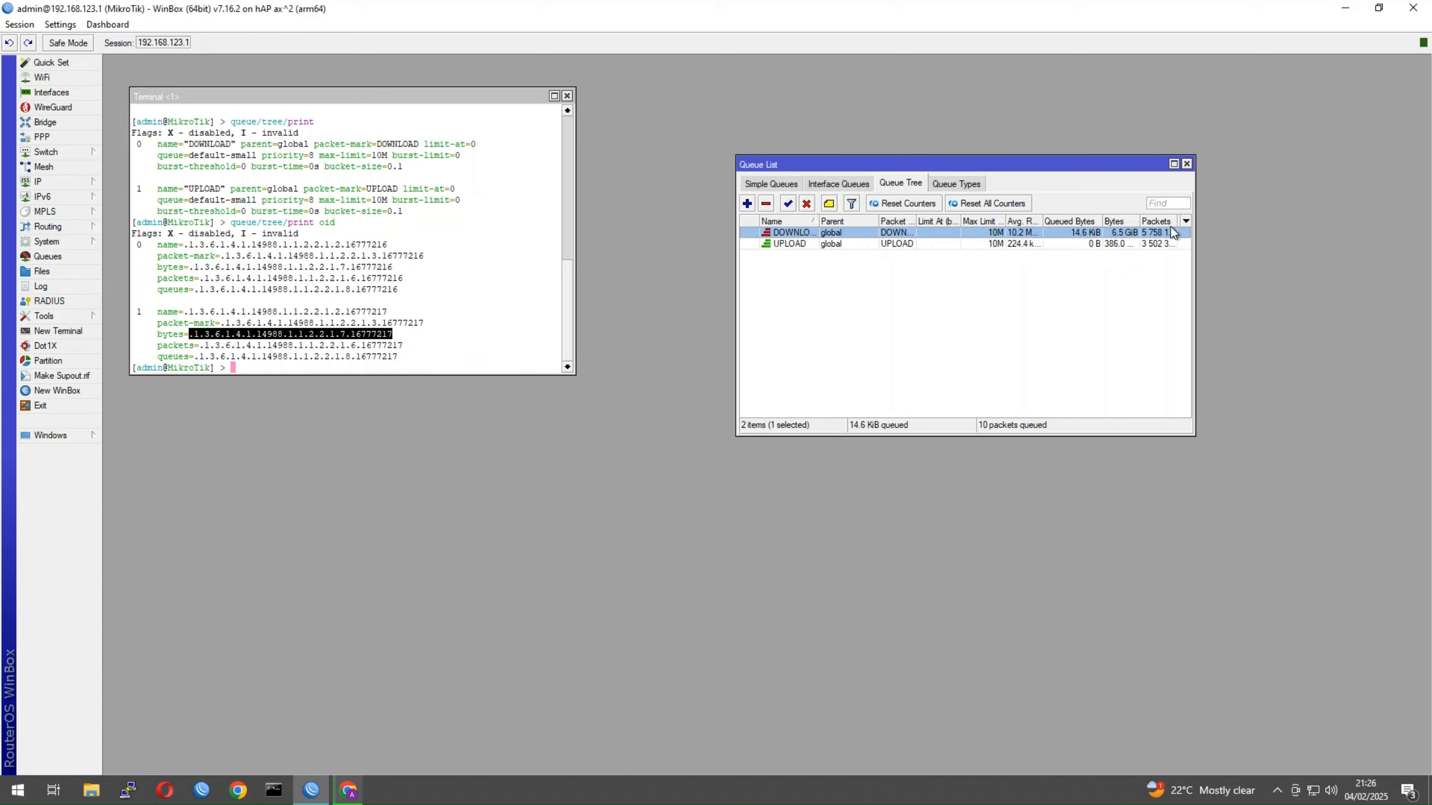
pyautogui.doubleClick(817, 233)
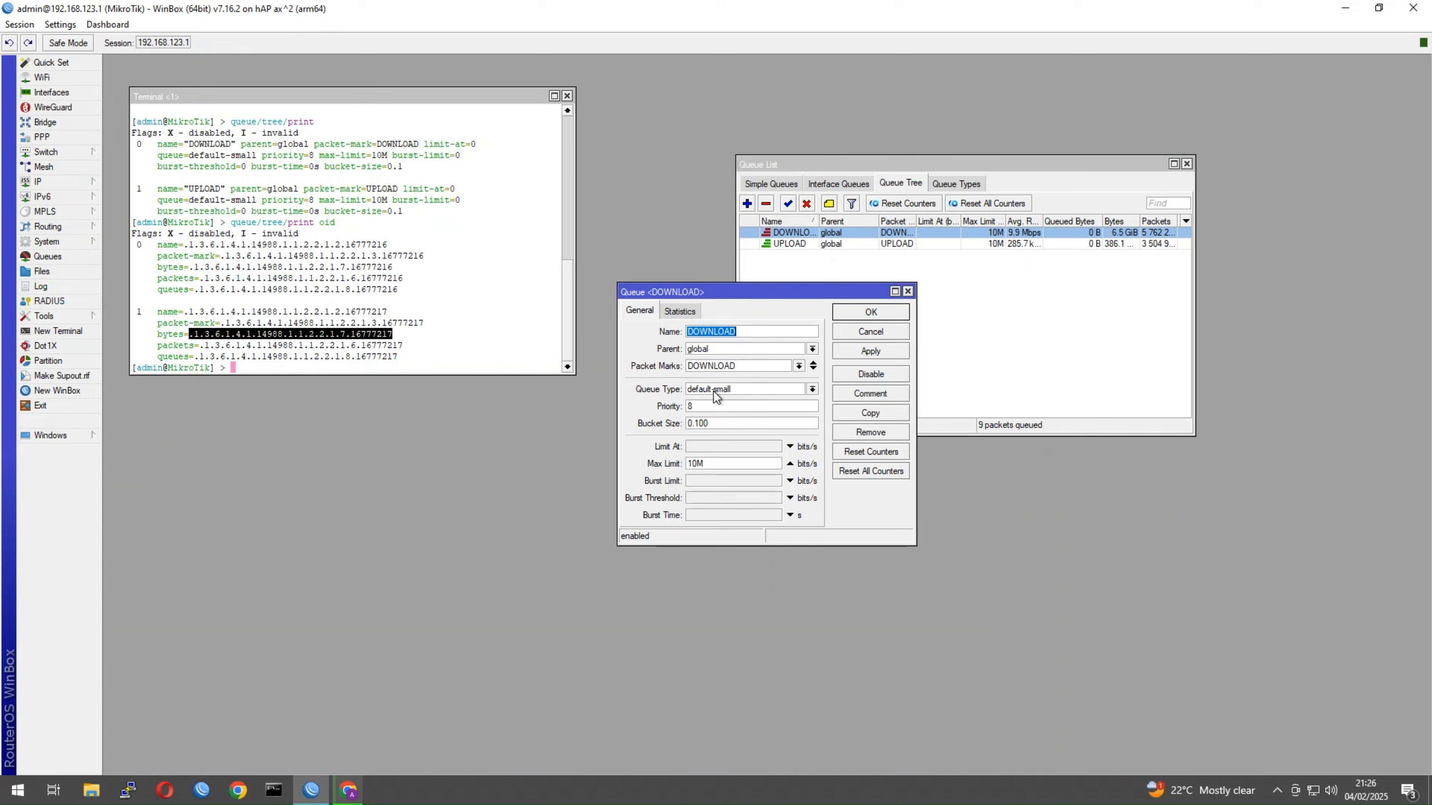
pyautogui.click(907, 292)
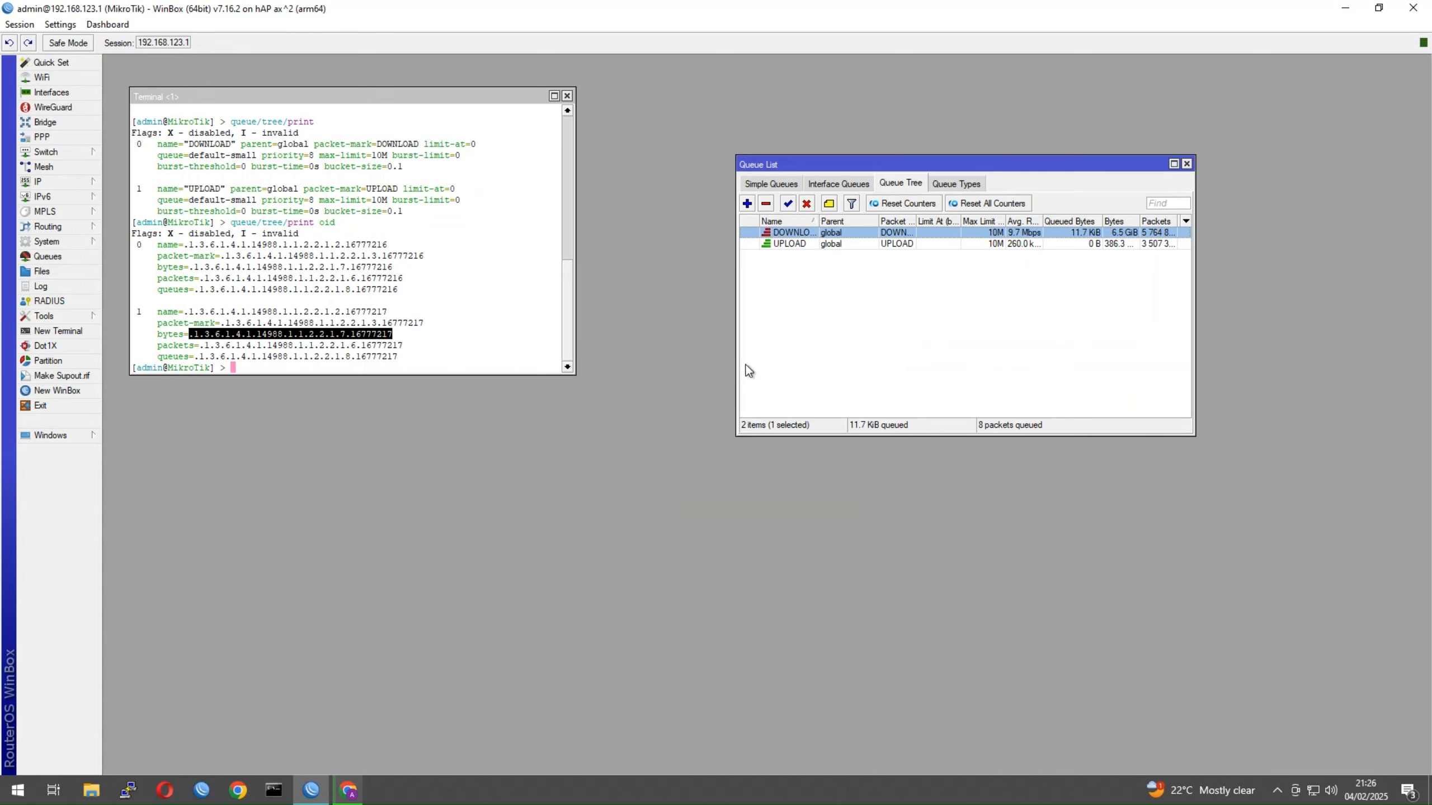
pyautogui.moveTo(812, 164); pyautogui.dragTo(672, 399)
# Disable the DOWNLOAD queue and watch PRTG's Queue Traffic download reading fall
pyautogui.click(345, 790)
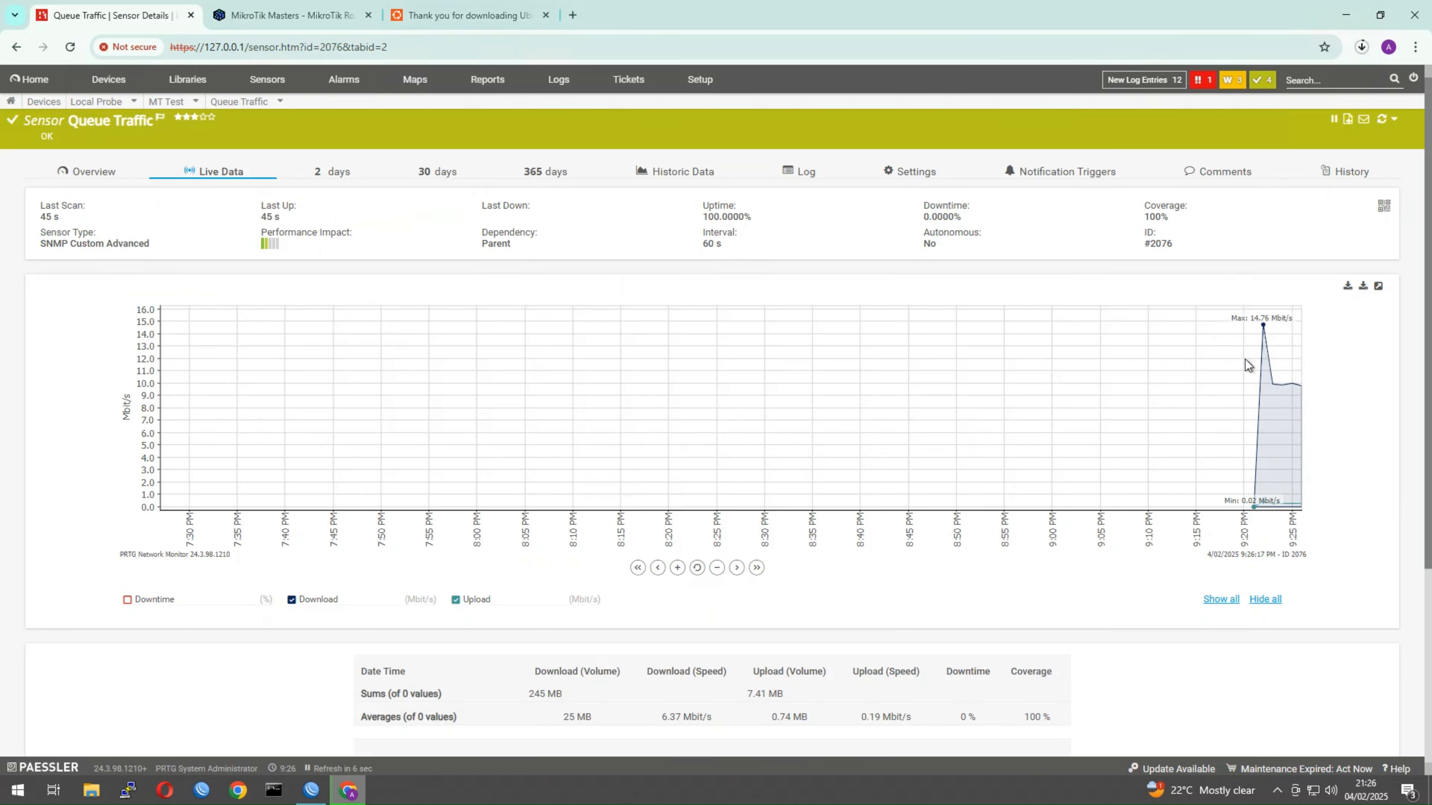
pyautogui.click(312, 798)
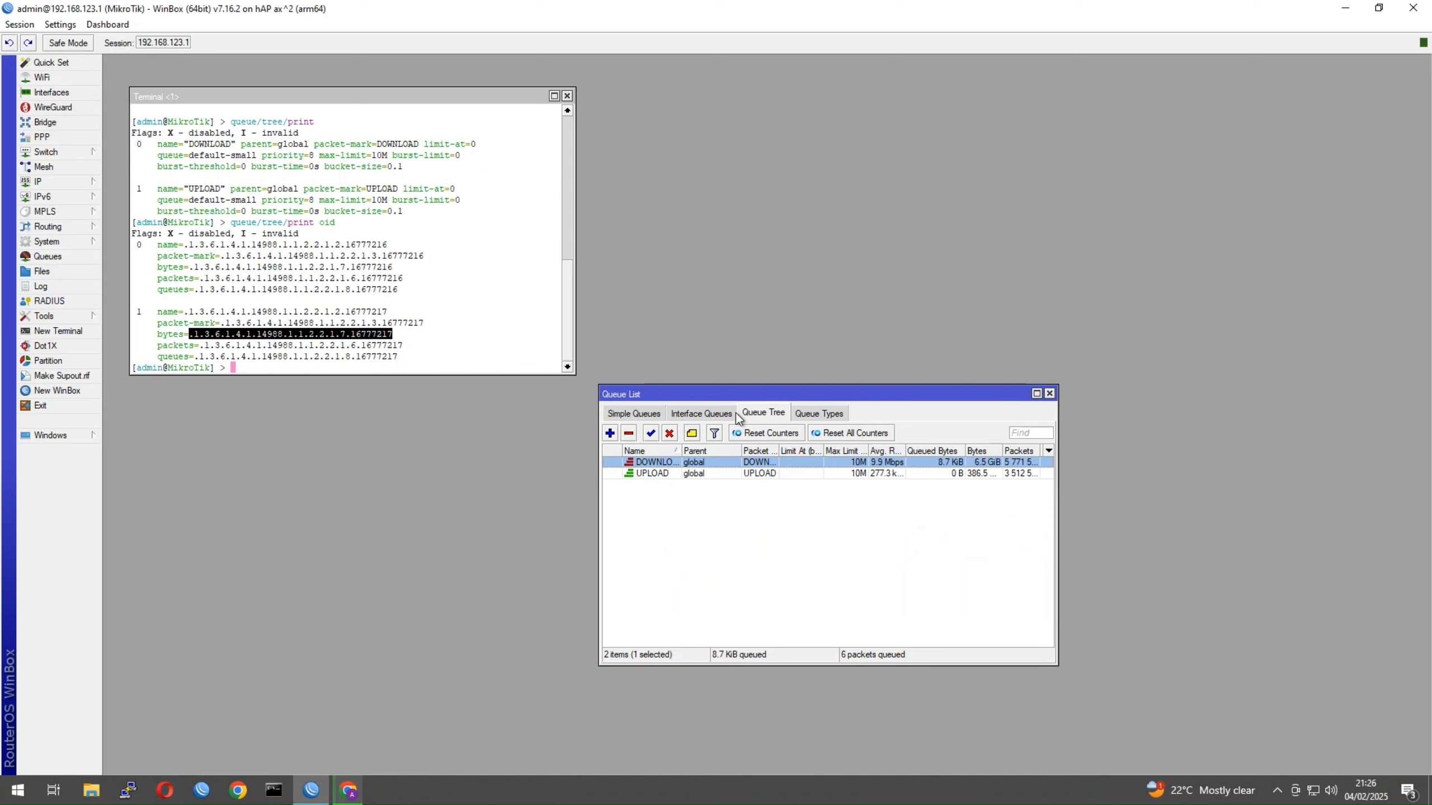
pyautogui.click(669, 434)
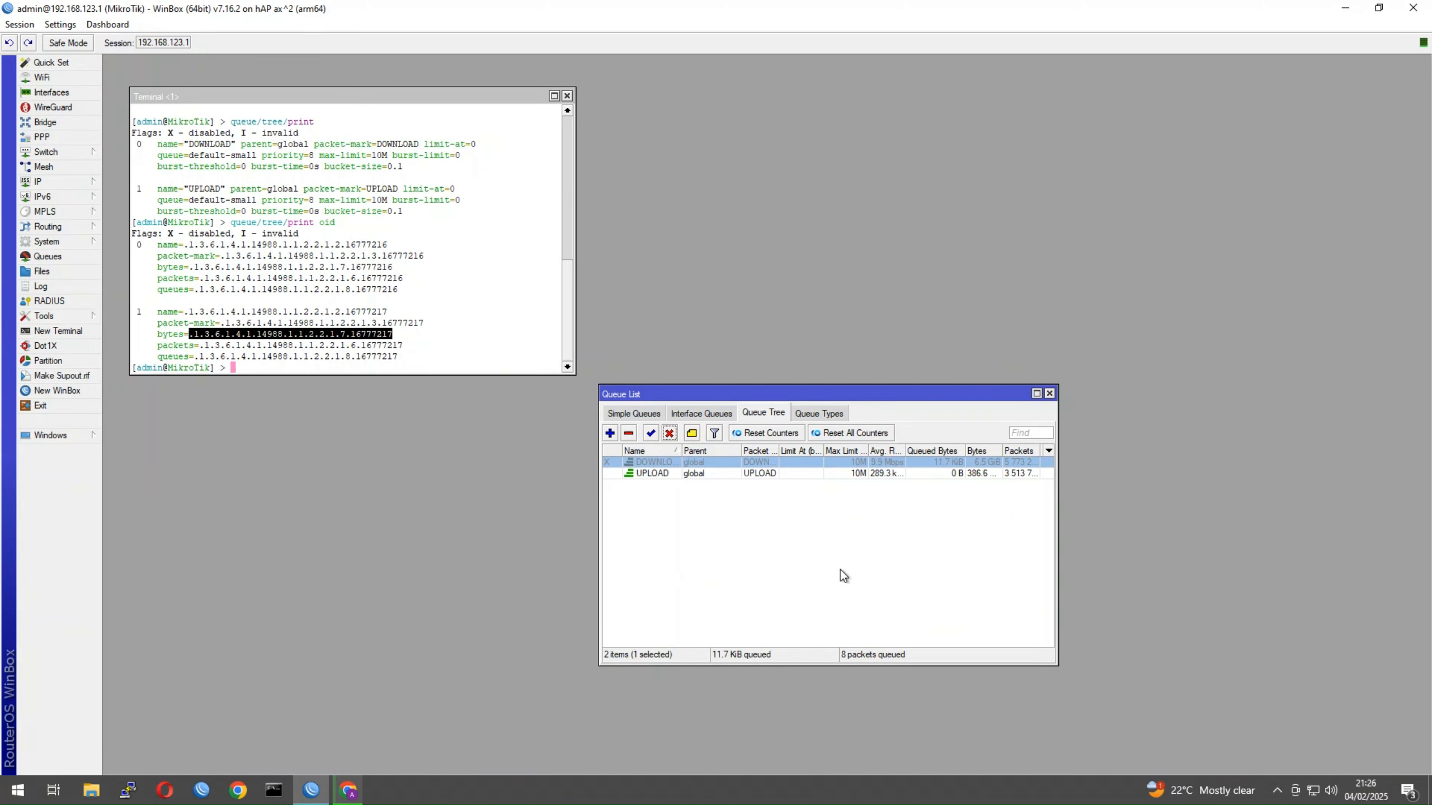
pyautogui.click(345, 790)
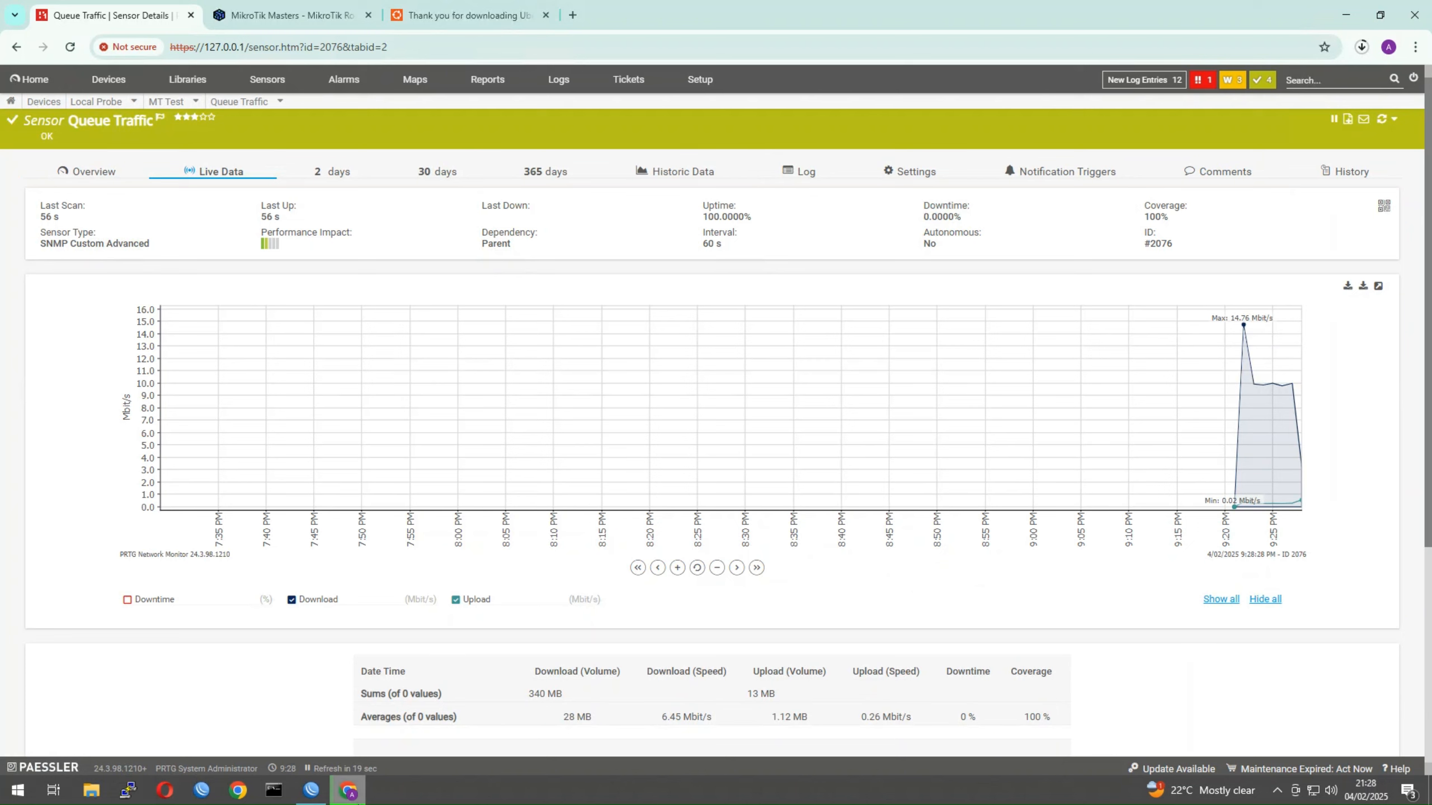
# View the live data graph of the (009) LAN_BRIDGE Traffic sensor in PRTG
pyautogui.click(316, 795)
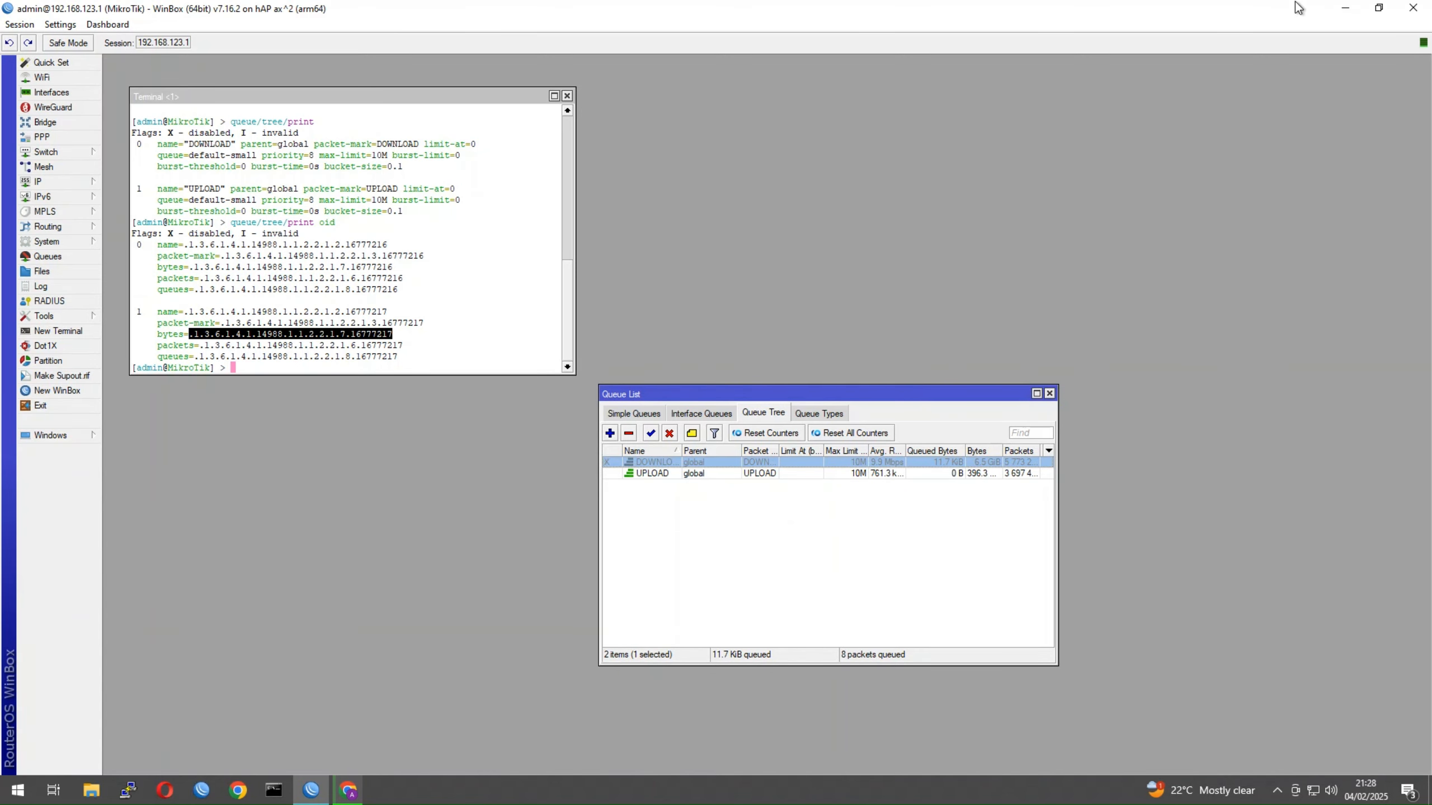
pyautogui.click(1346, 7)
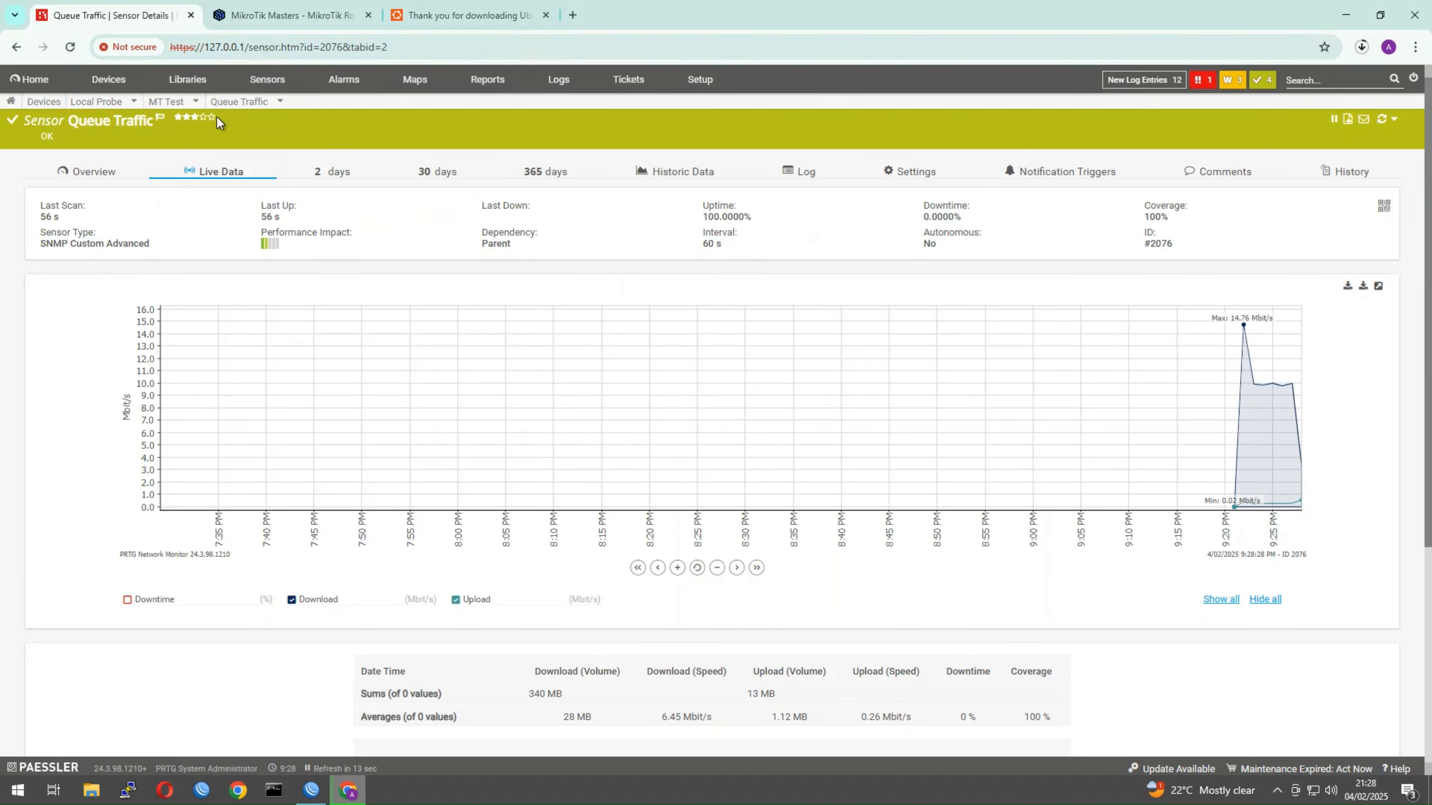
pyautogui.click(242, 104)
pyautogui.click(256, 157)
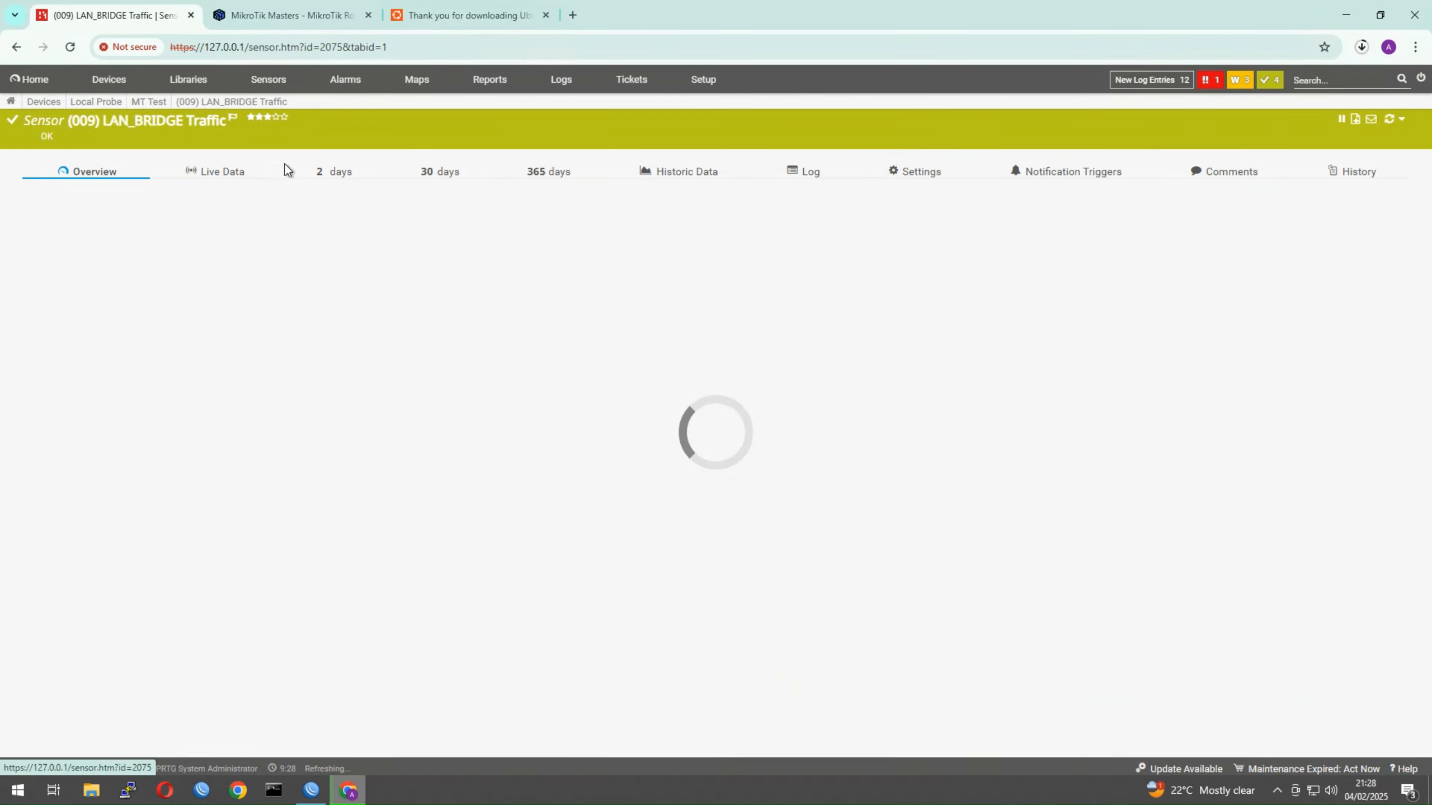
pyautogui.click(1246, 601)
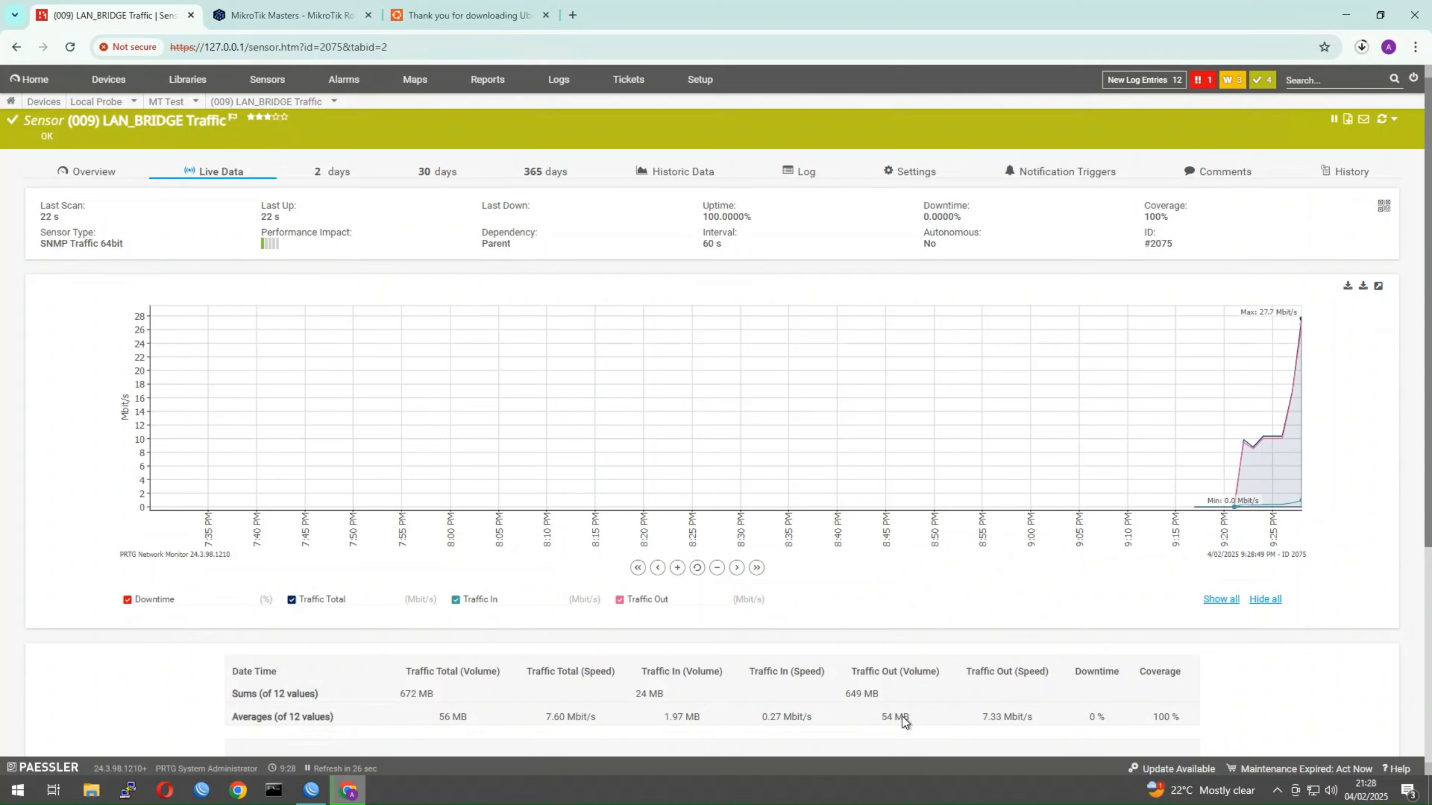
# Re-enable the DOWNLOAD queue in WinBox and return to the Queue Traffic sensor overview
pyautogui.click(311, 790)
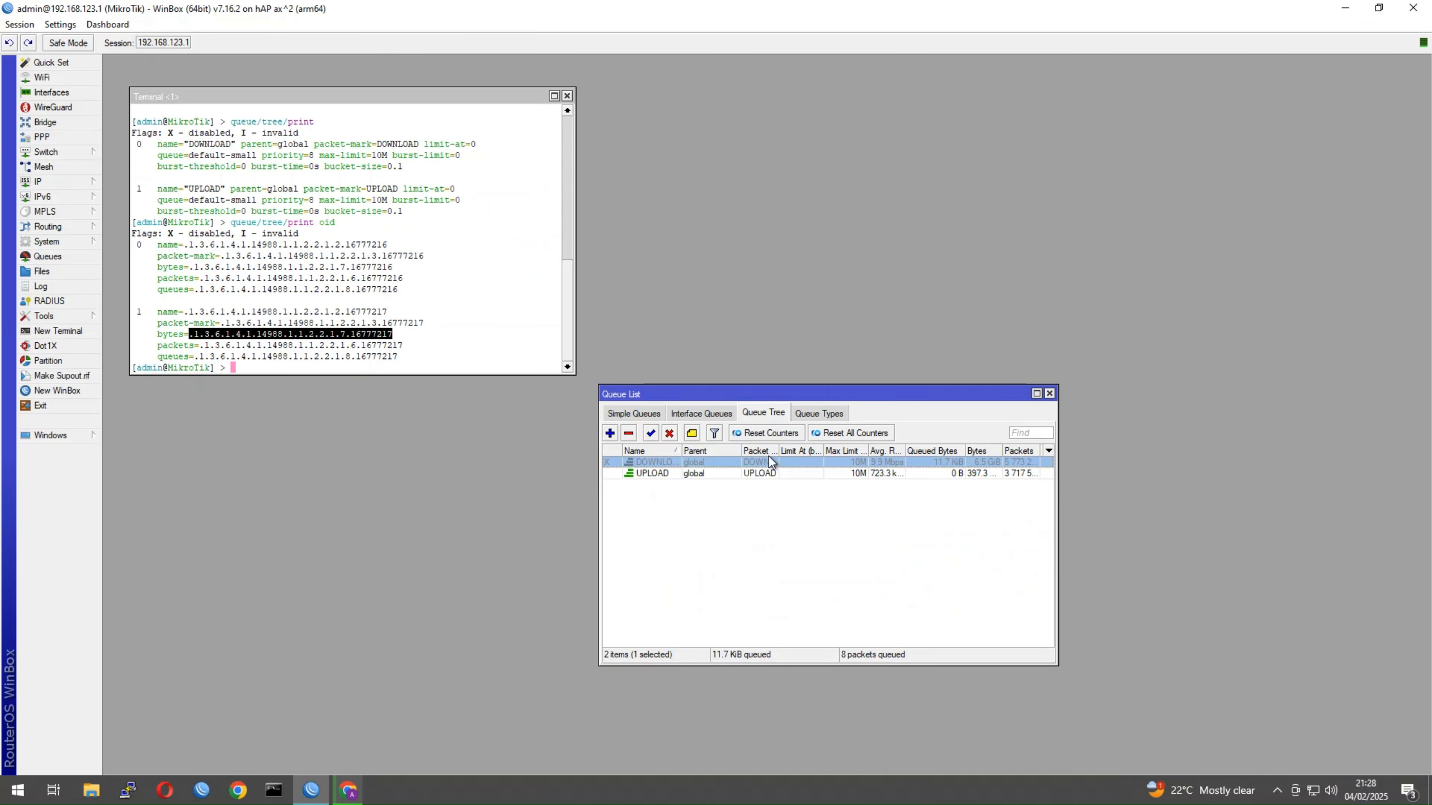
pyautogui.click(651, 433)
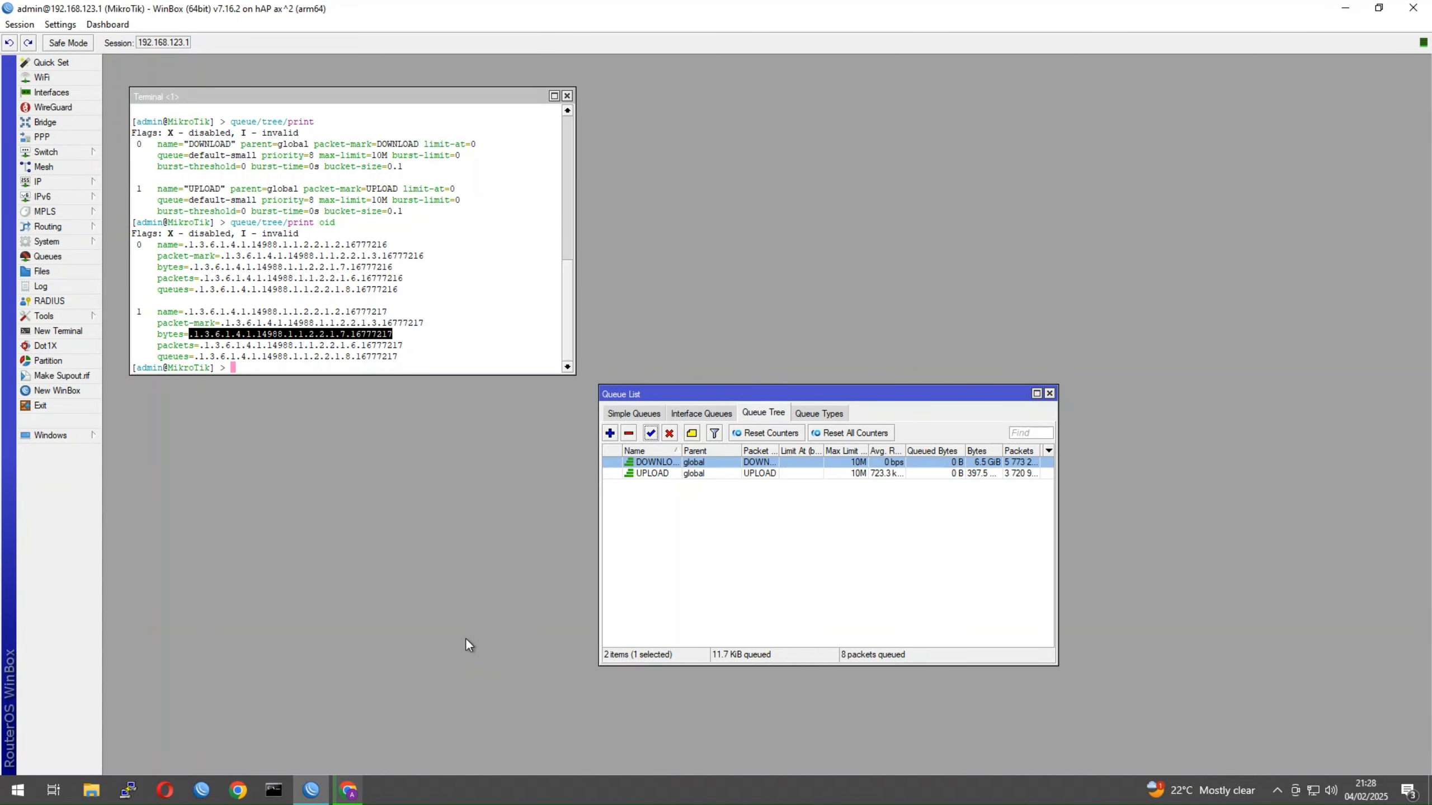
pyautogui.click(349, 790)
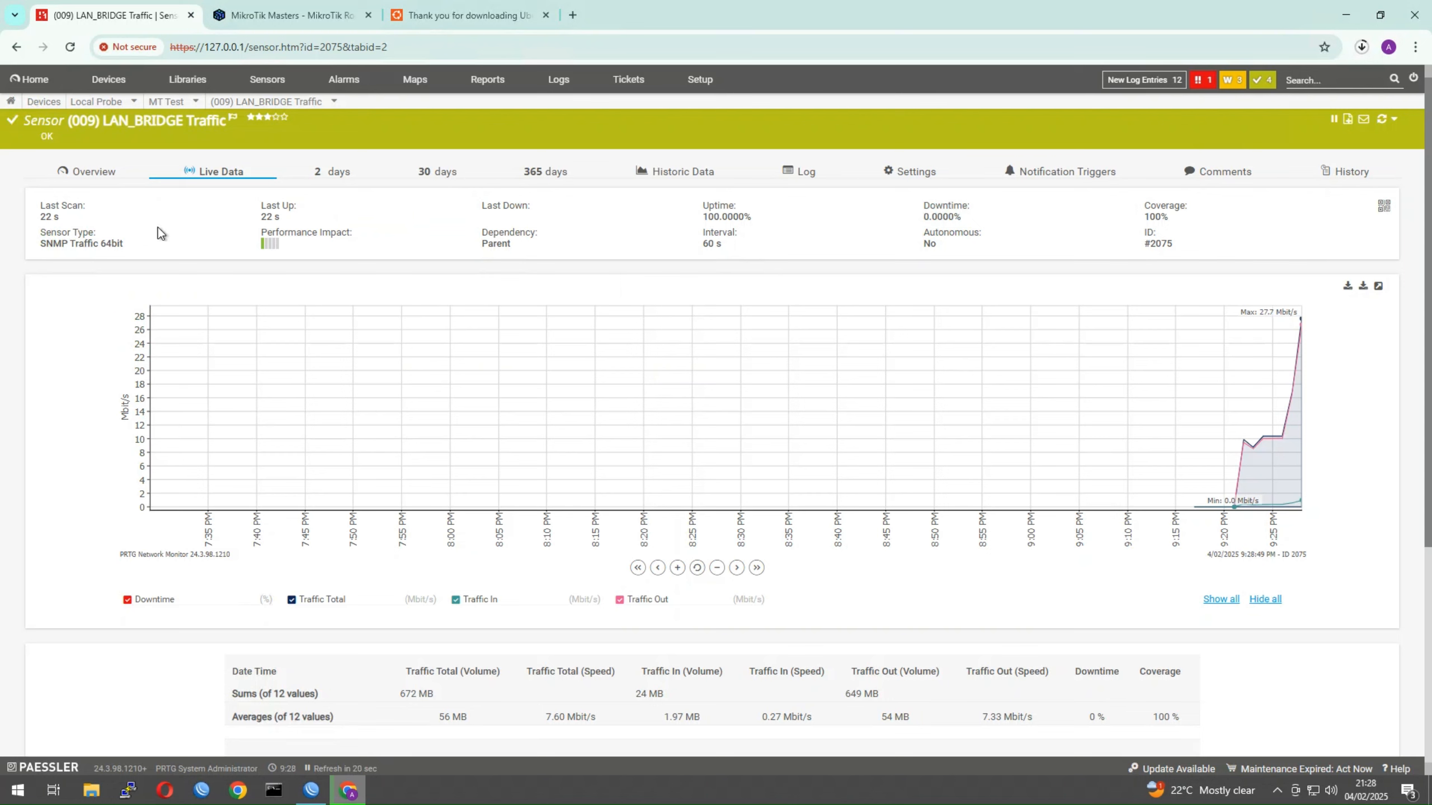
pyautogui.moveTo(237, 108)
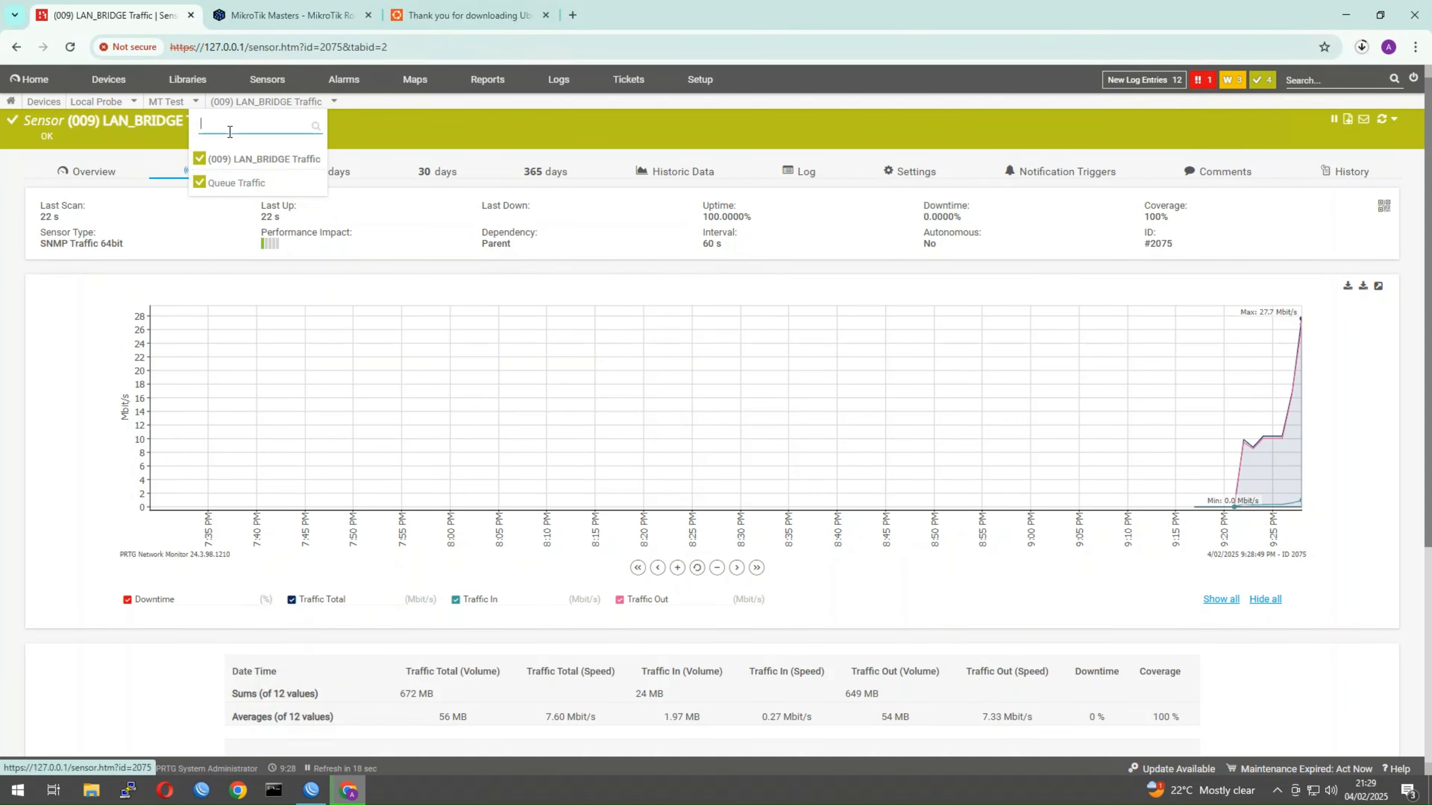
pyautogui.click(233, 183)
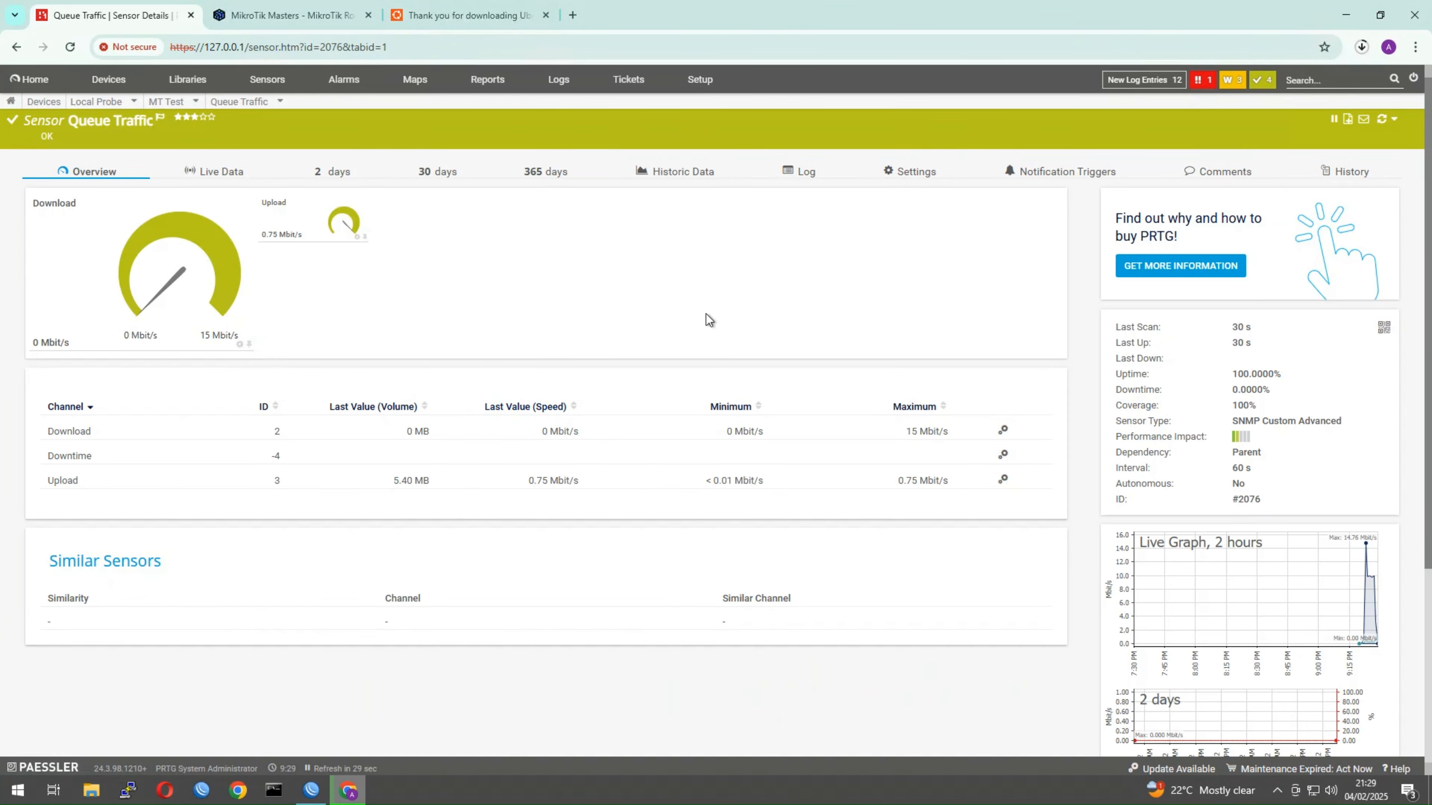